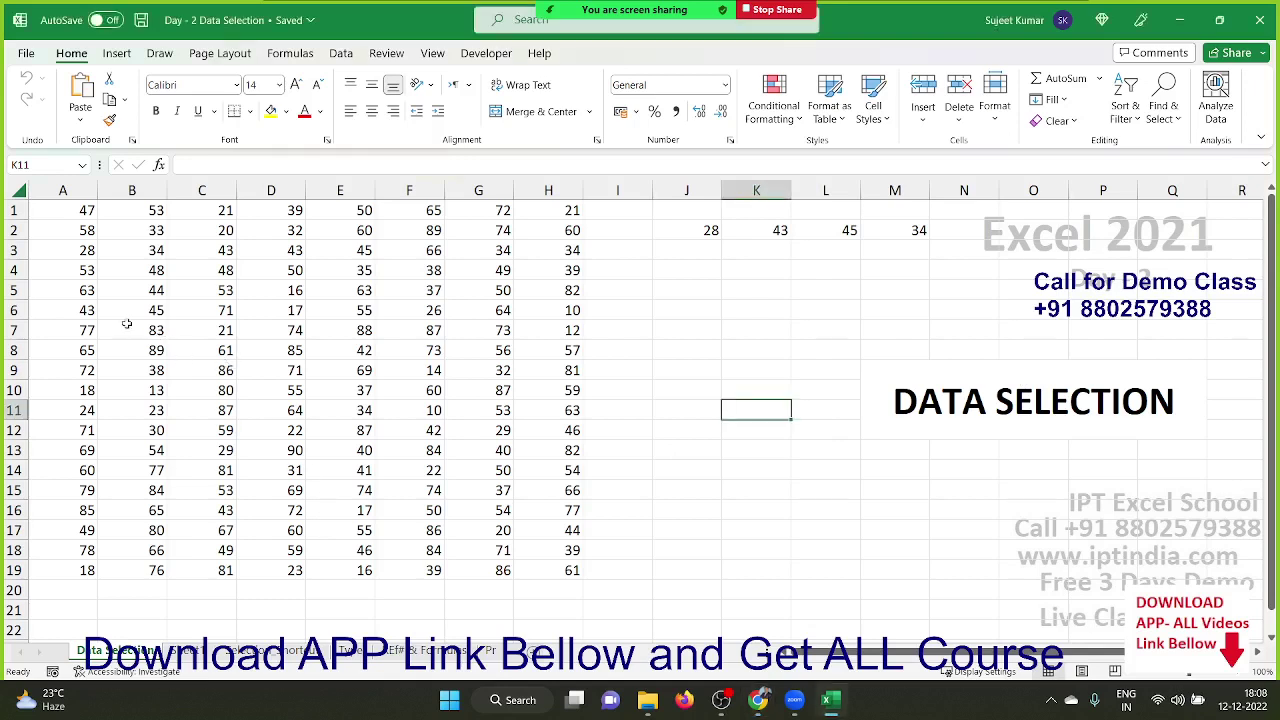
Select the number block A1:H19 by dragging, then again by extending from A1 to H19.
left_click_drag(72, 210, 572, 570)
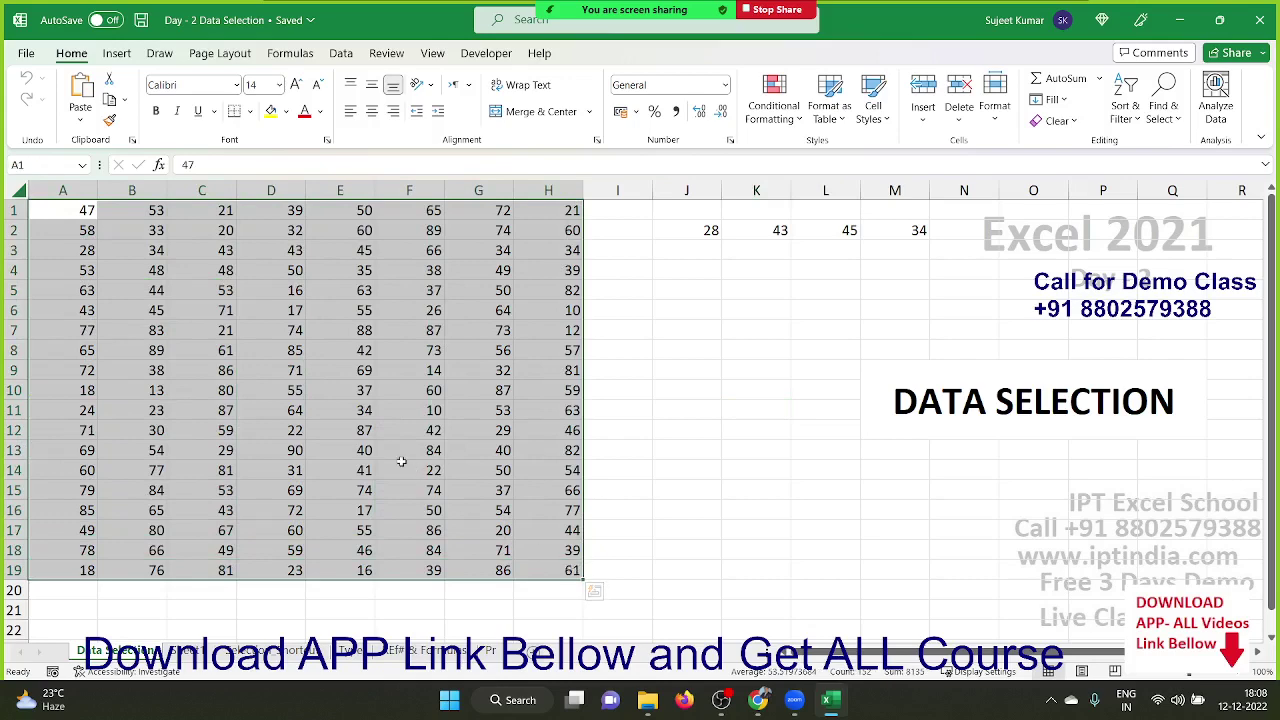
left_click(347, 411)
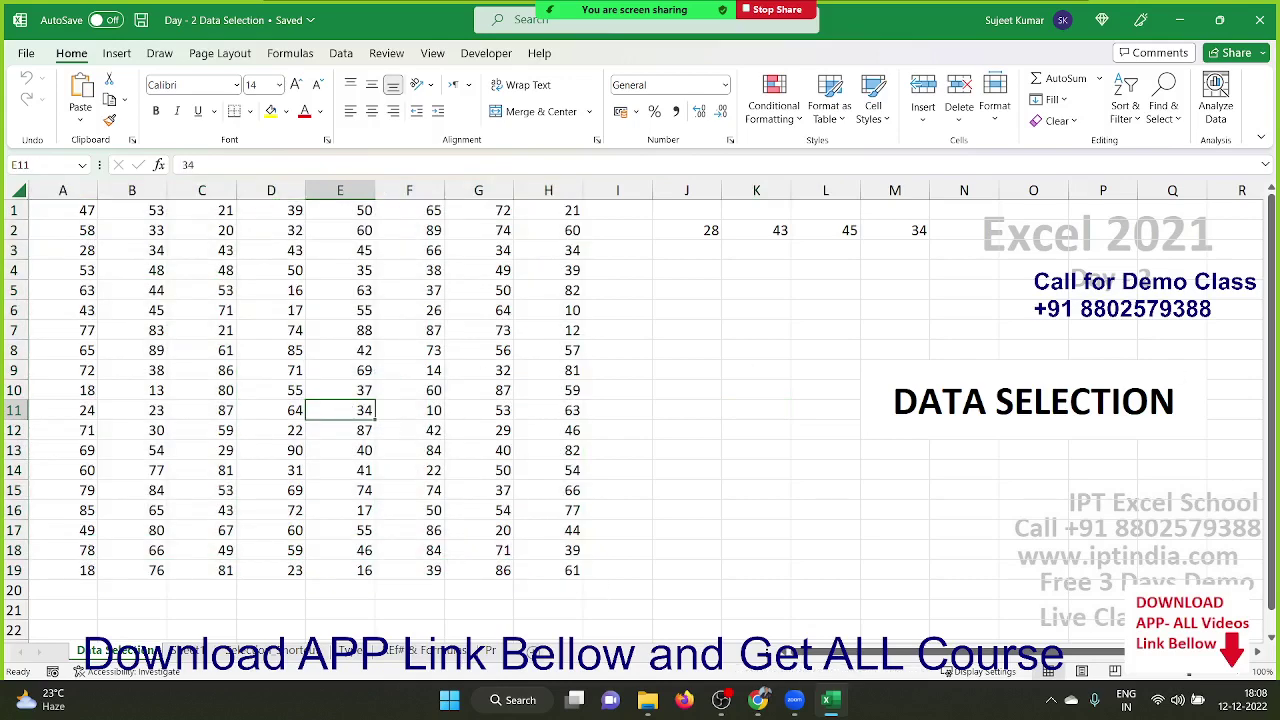
left_click(49, 217)
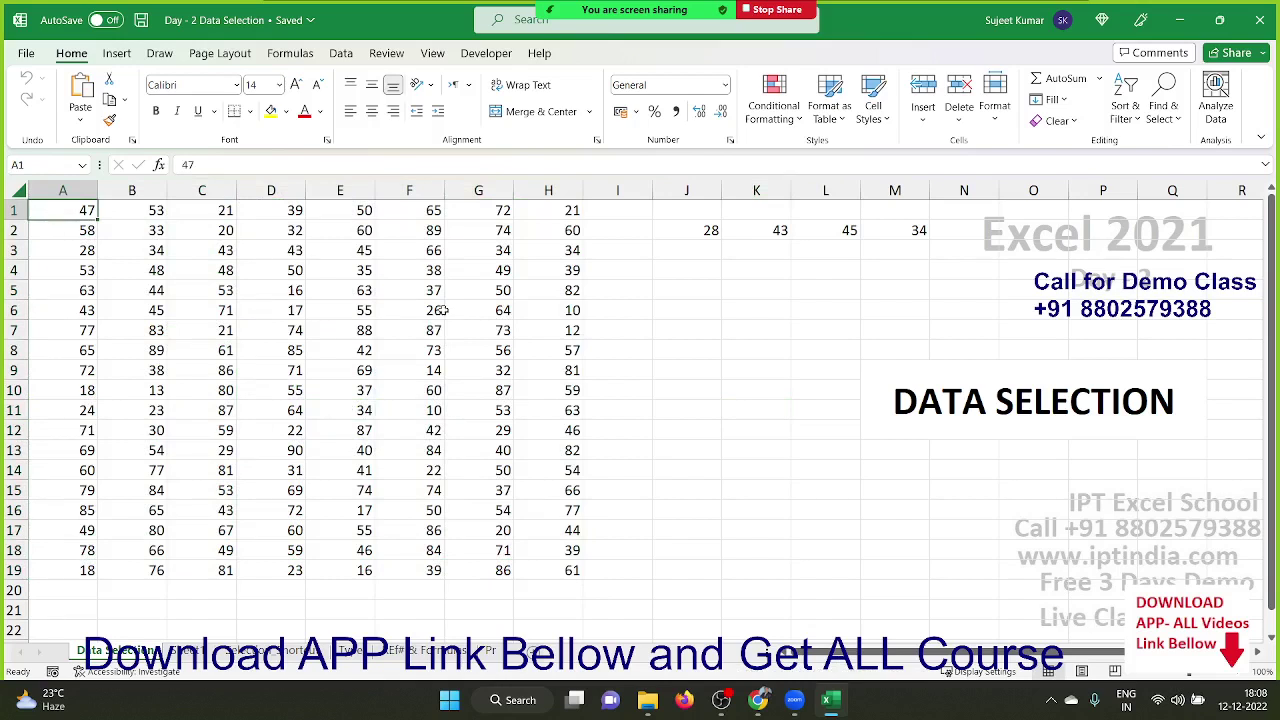
left_click(570, 571, "shift")
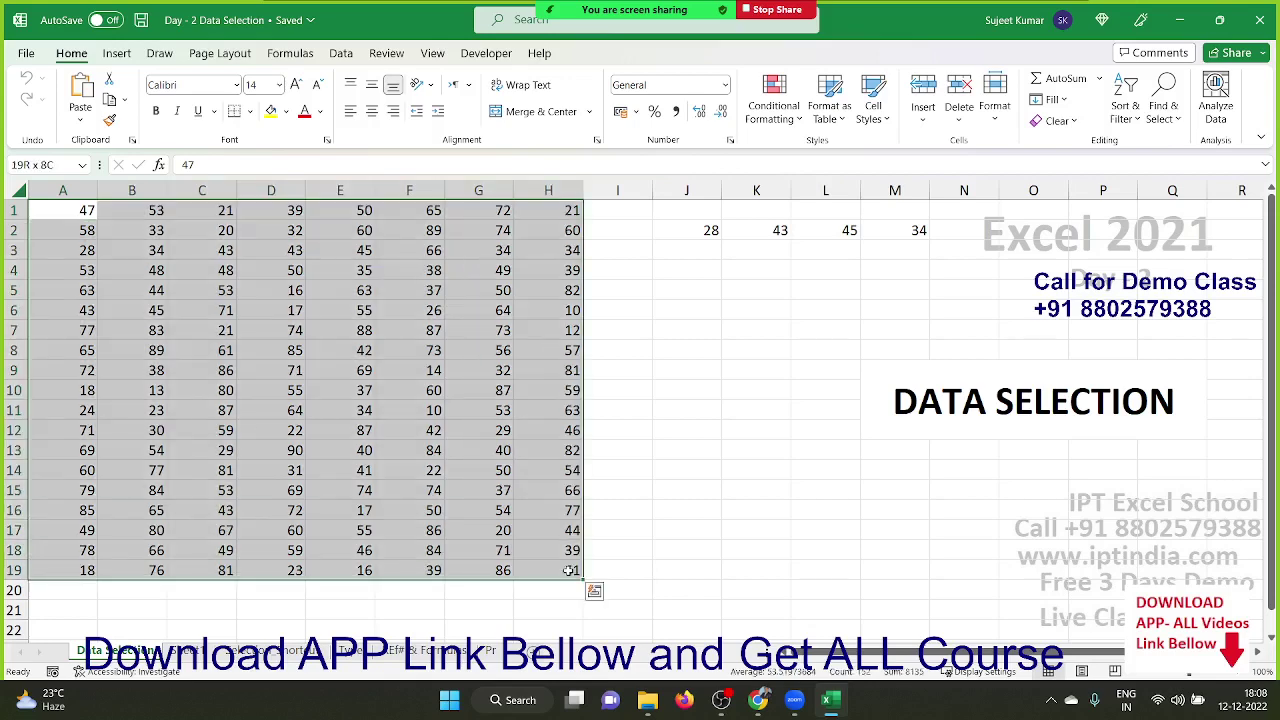
Select J1 down to J6, then select the whole A1:H19 region from A1 with Ctrl+A.
left_click(701, 213)
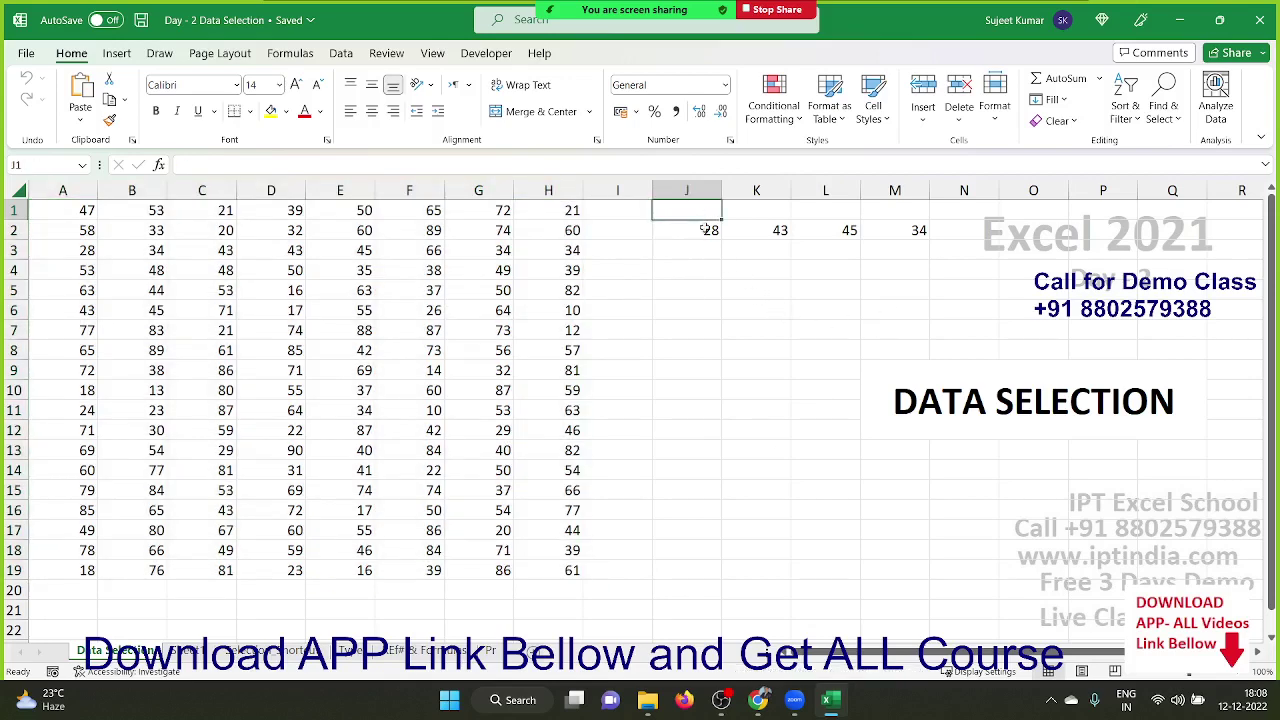
left_click(704, 291, "shift")
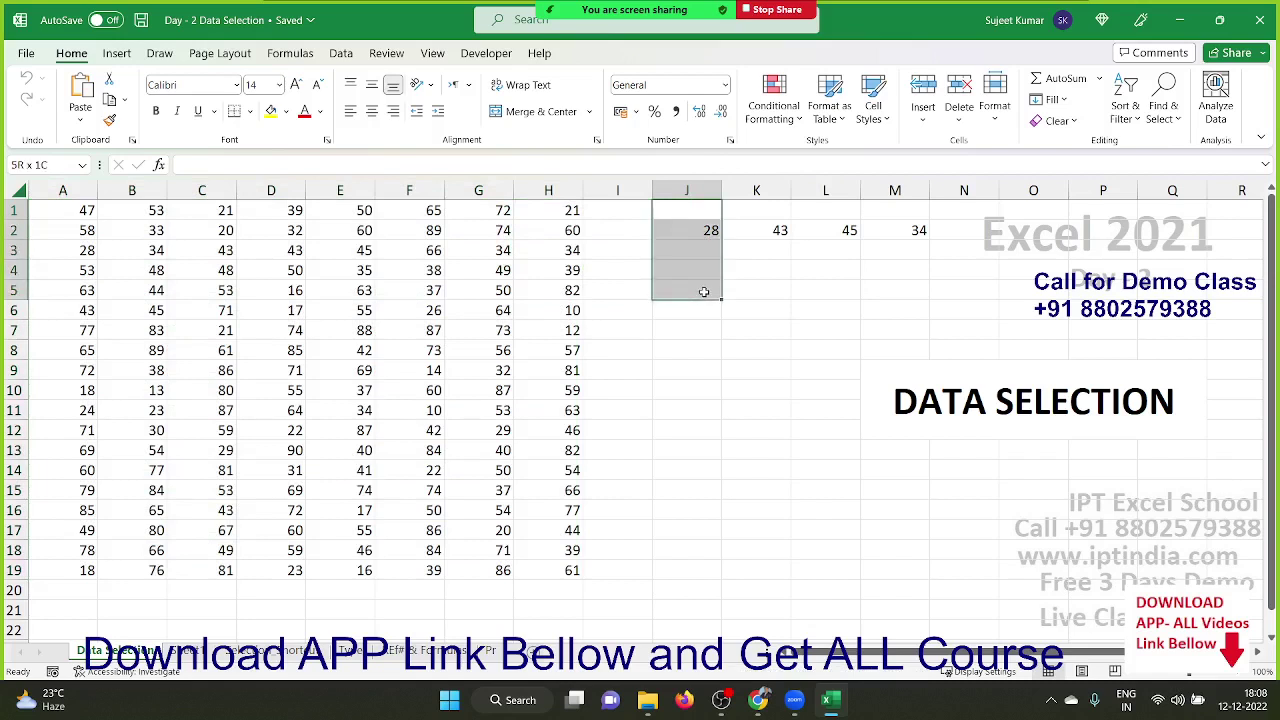
left_click(700, 217)
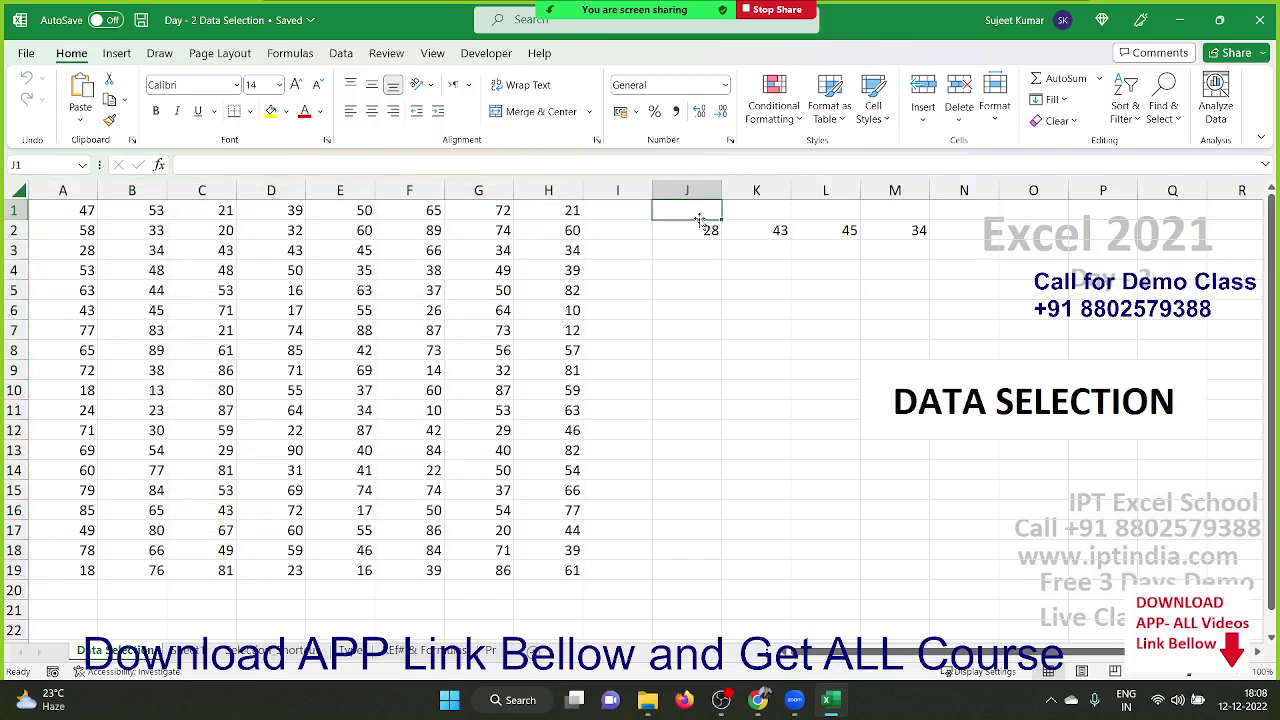
left_click(698, 304)
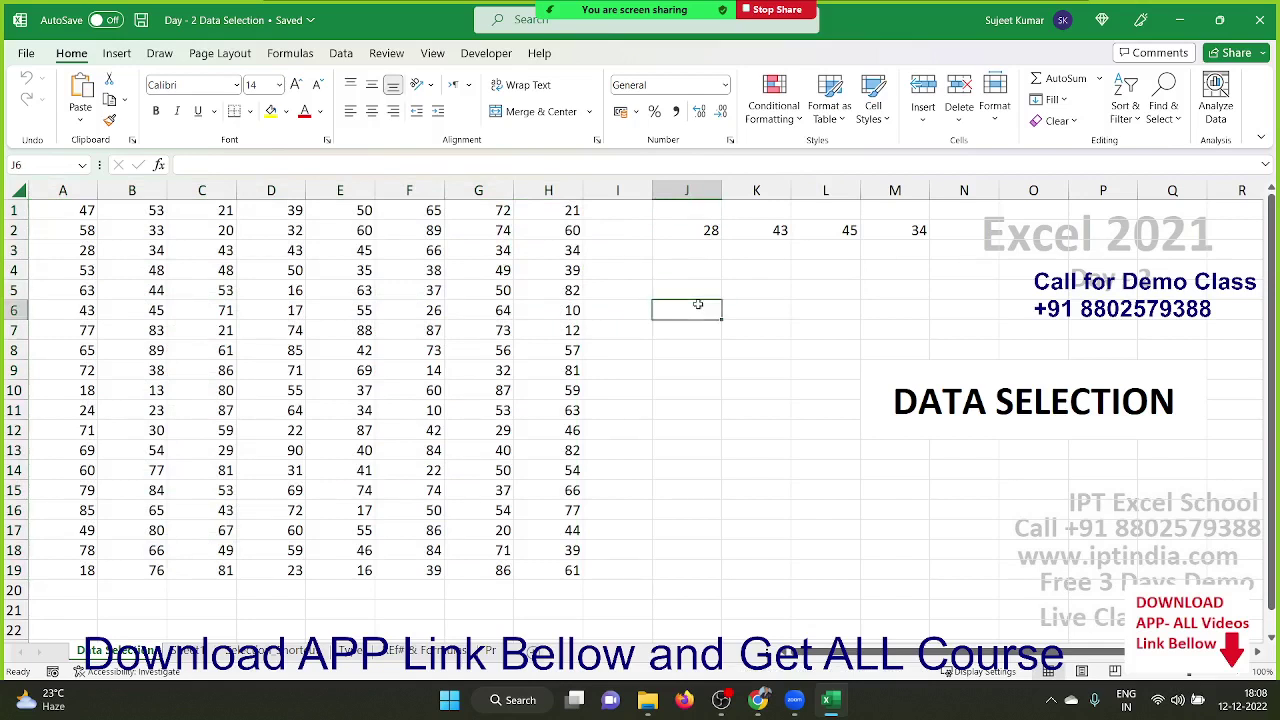
left_click(679, 210)
left_click(680, 314, "shift")
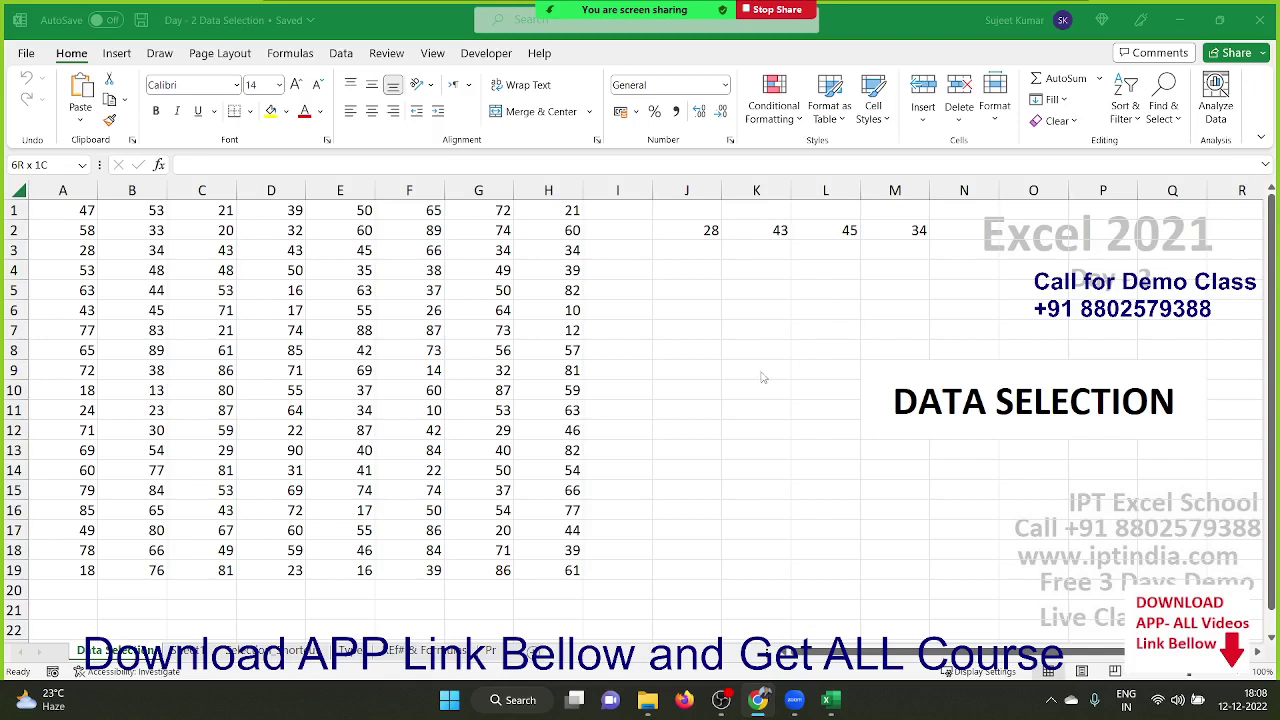
left_click(55, 215)
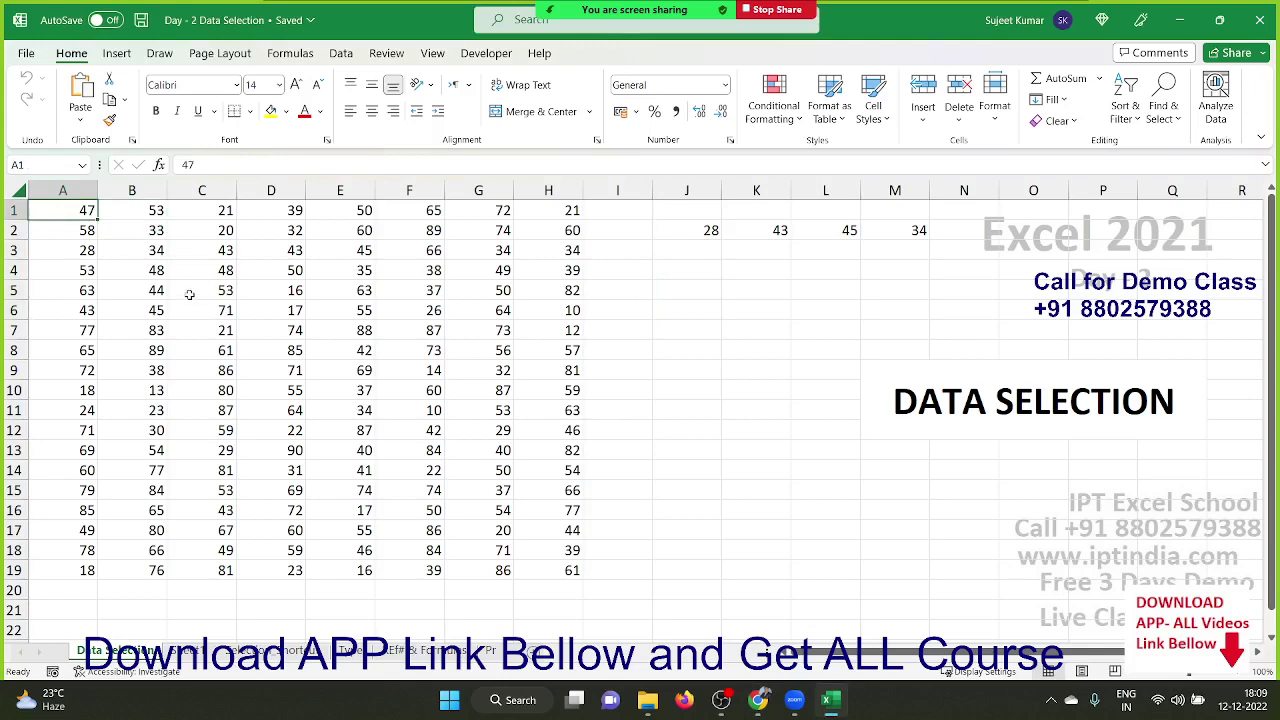
key("ctrl+a")
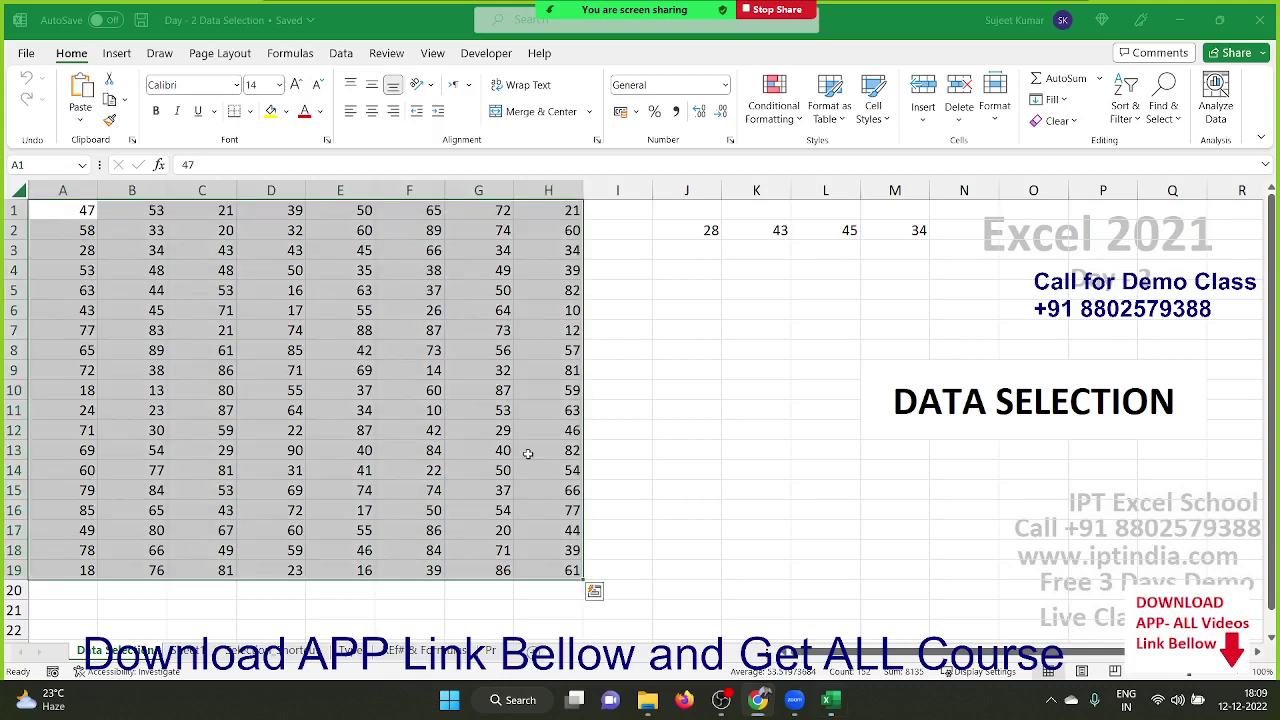
From cell F4, use Go To Special with Current region to select A1:H19.
left_click(398, 264)
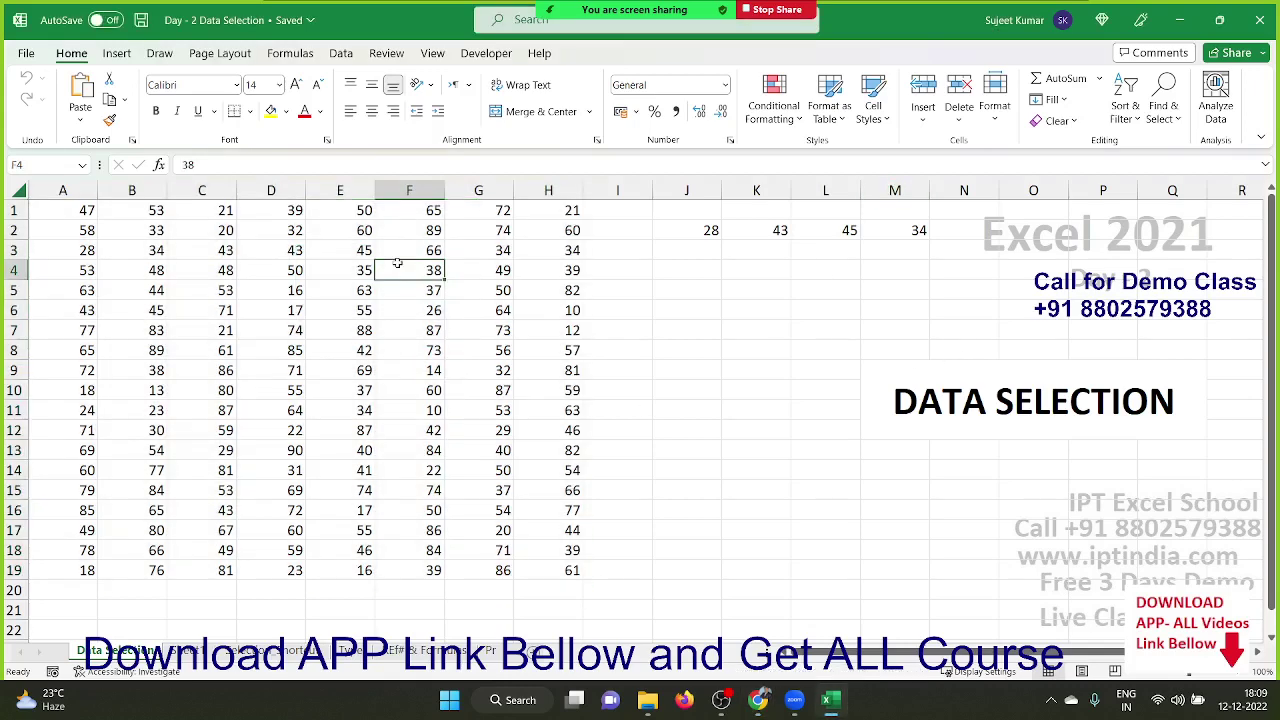
left_click(1152, 115)
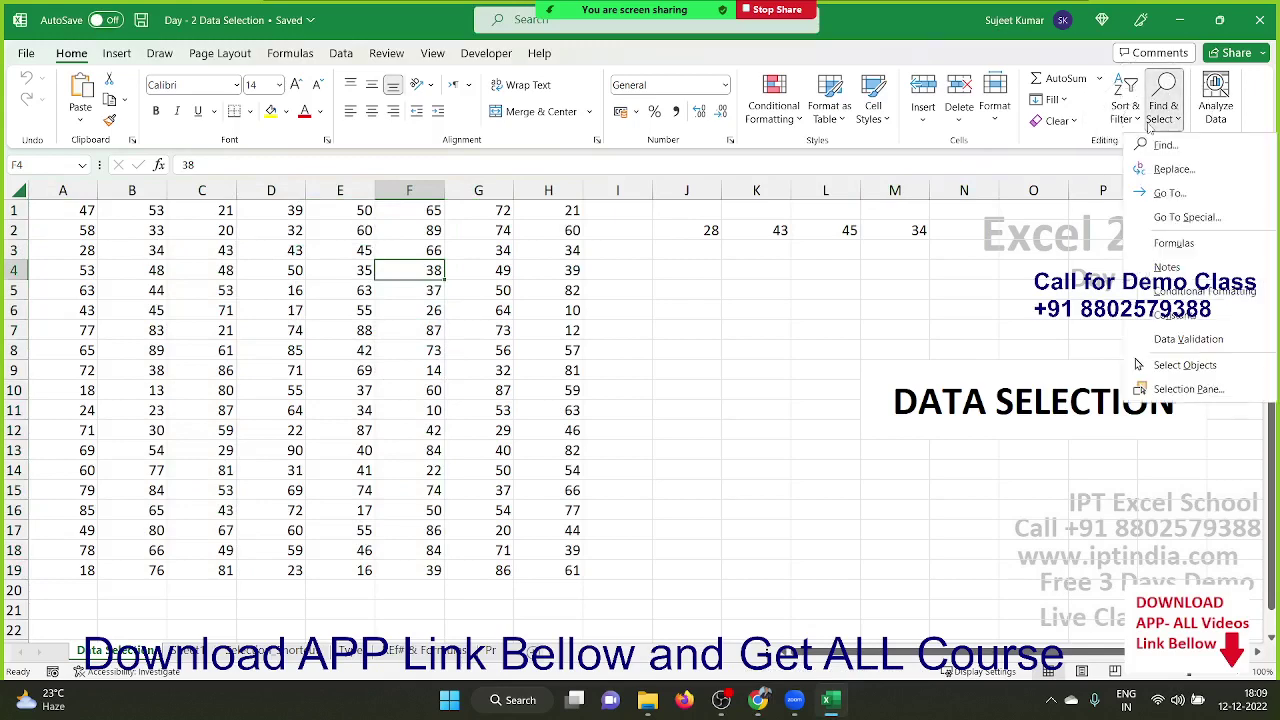
left_click(1195, 217)
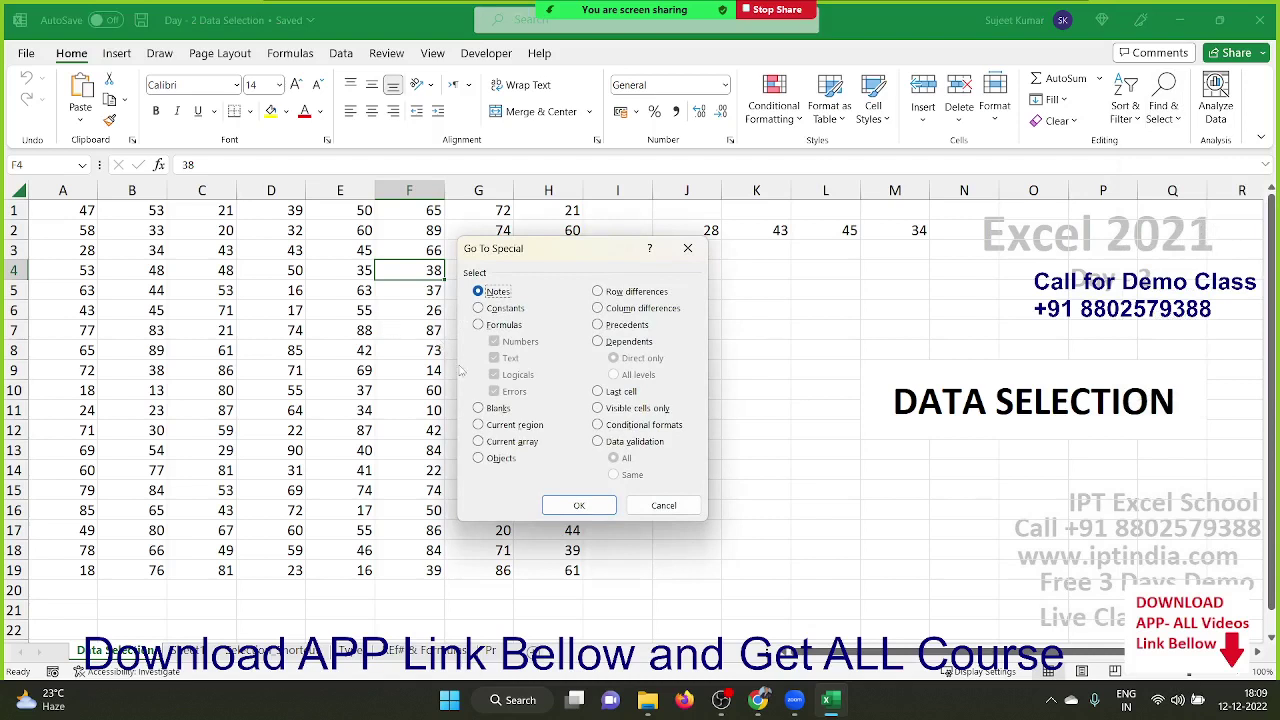
left_click(497, 428)
left_click(579, 505)
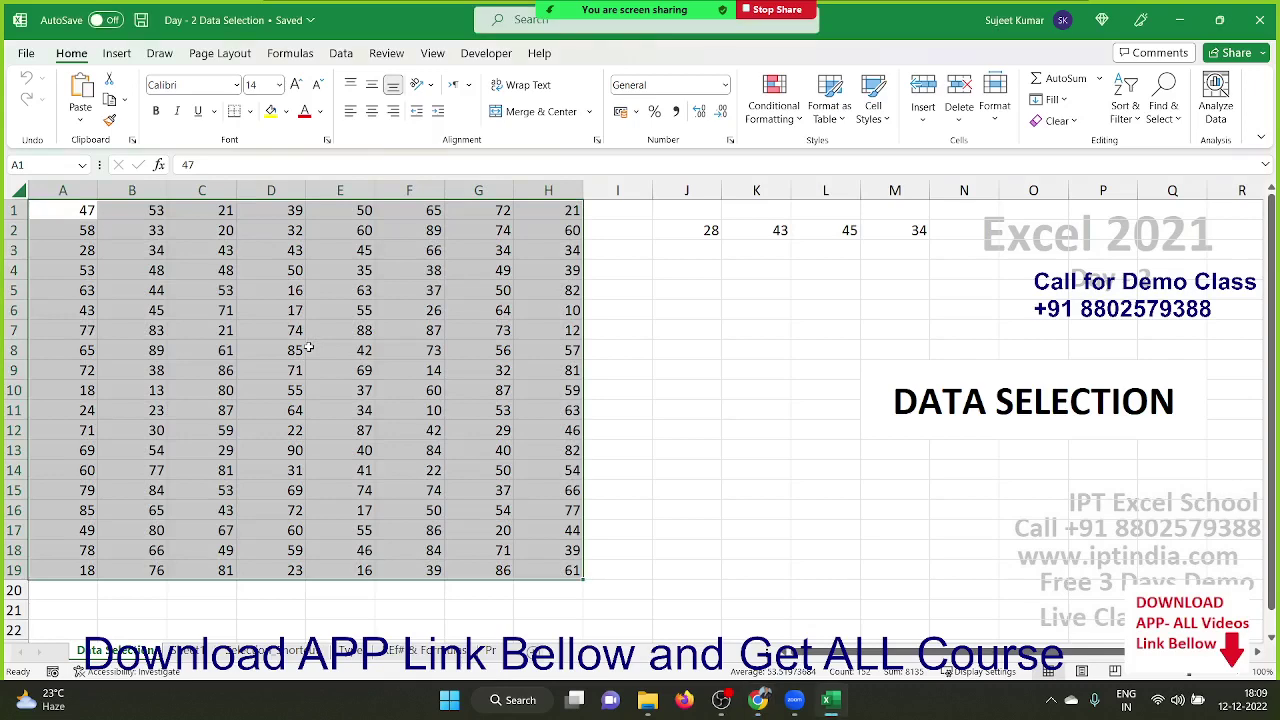
left_click(270, 340)
left_click(14, 370)
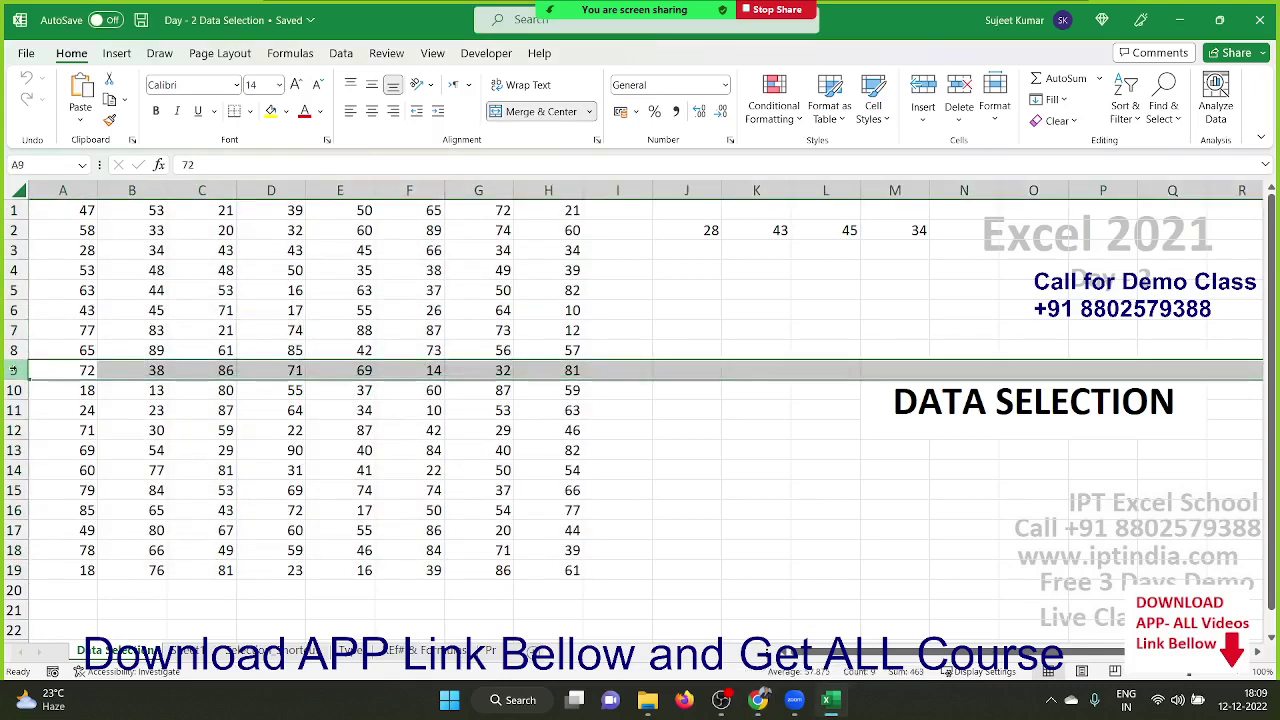
key("ctrl+shift+plus")
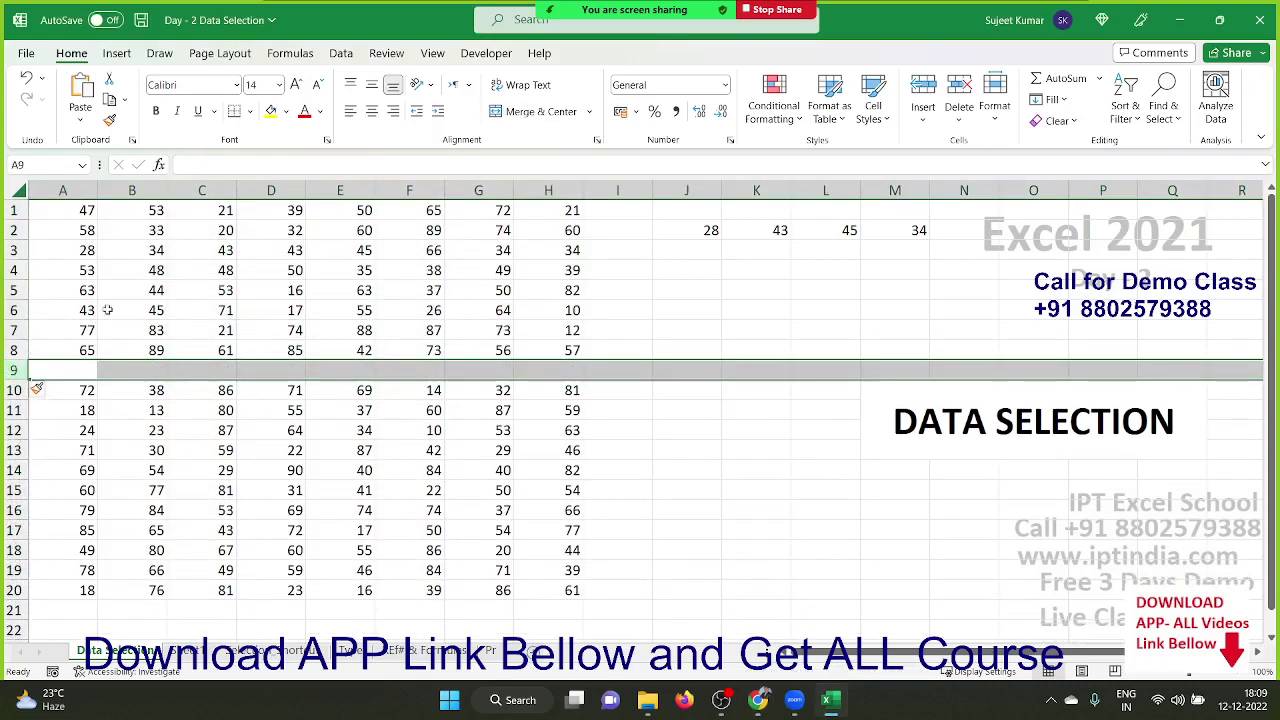
left_click(110, 308)
left_click(40, 213)
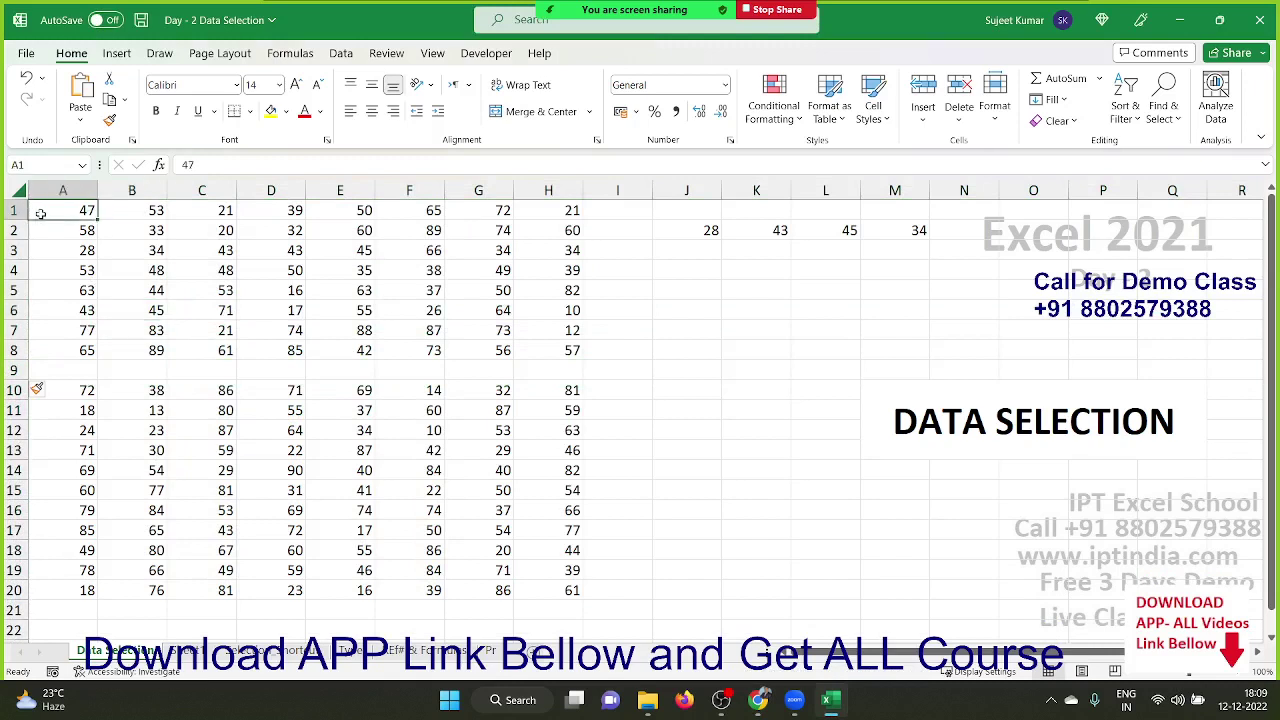
key("ctrl+a")
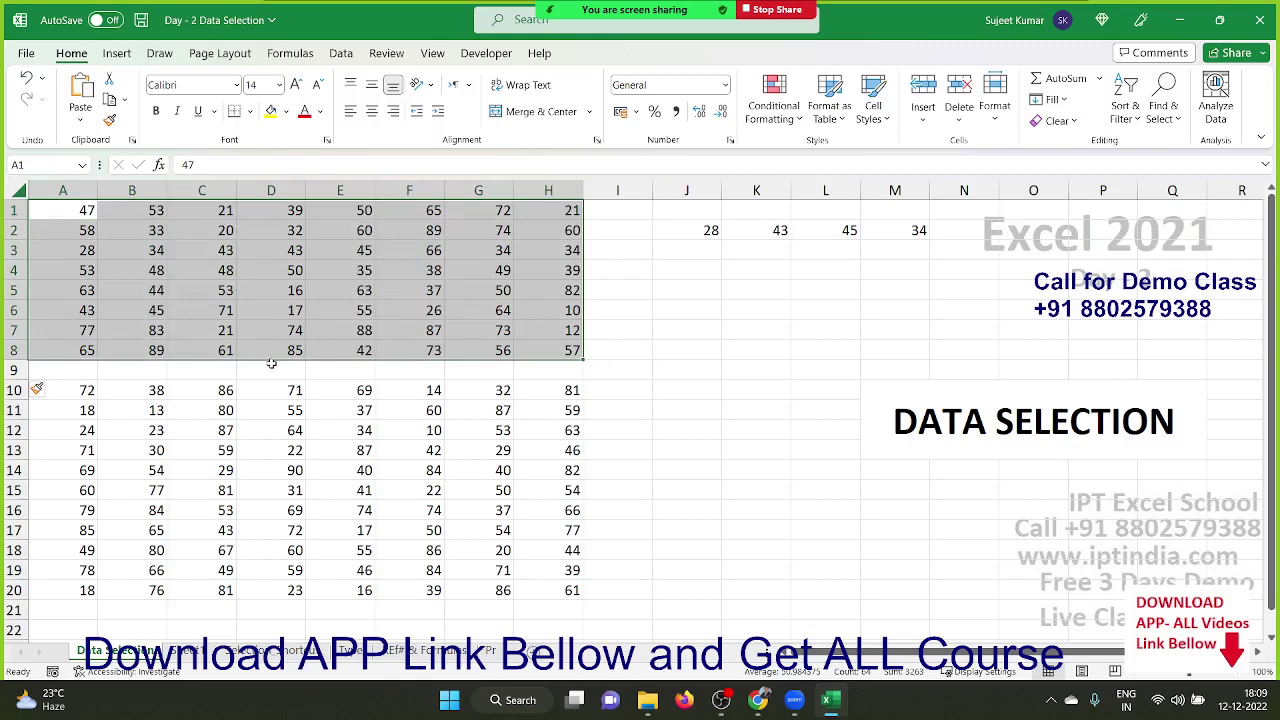
key("ctrl+z")
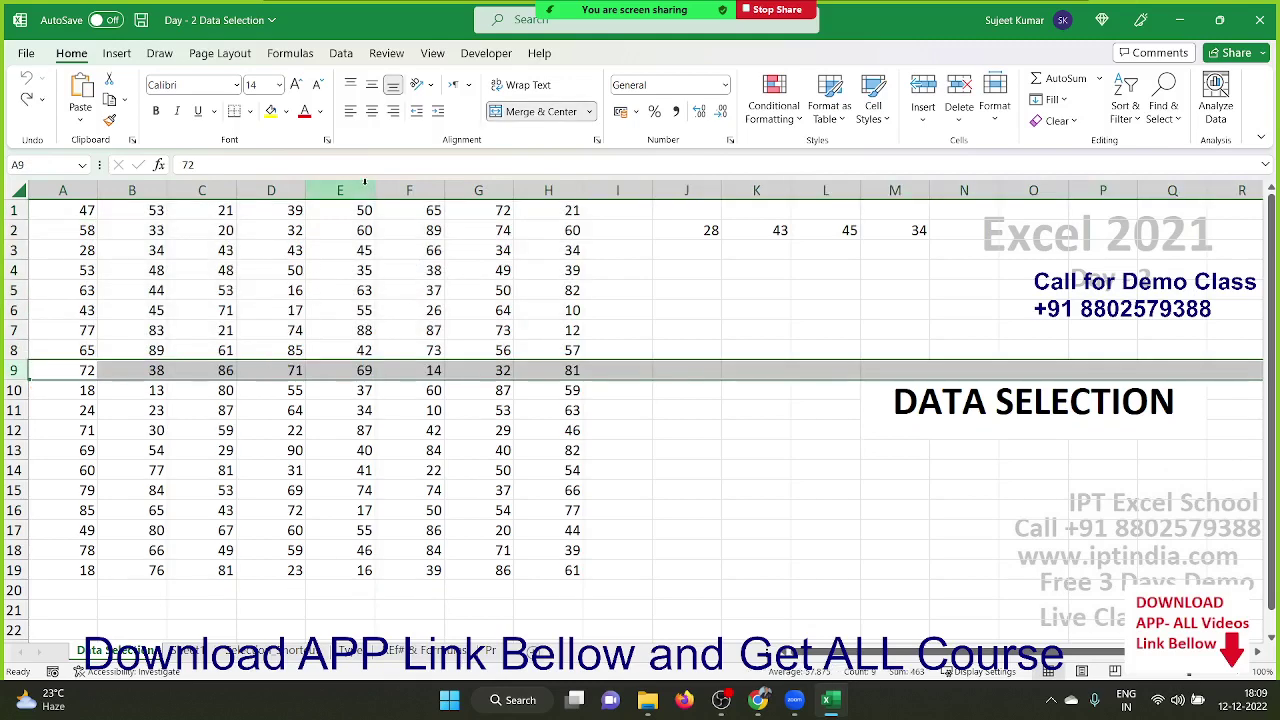
left_click(361, 189)
key("ctrl+shift+plus")
left_click(92, 286)
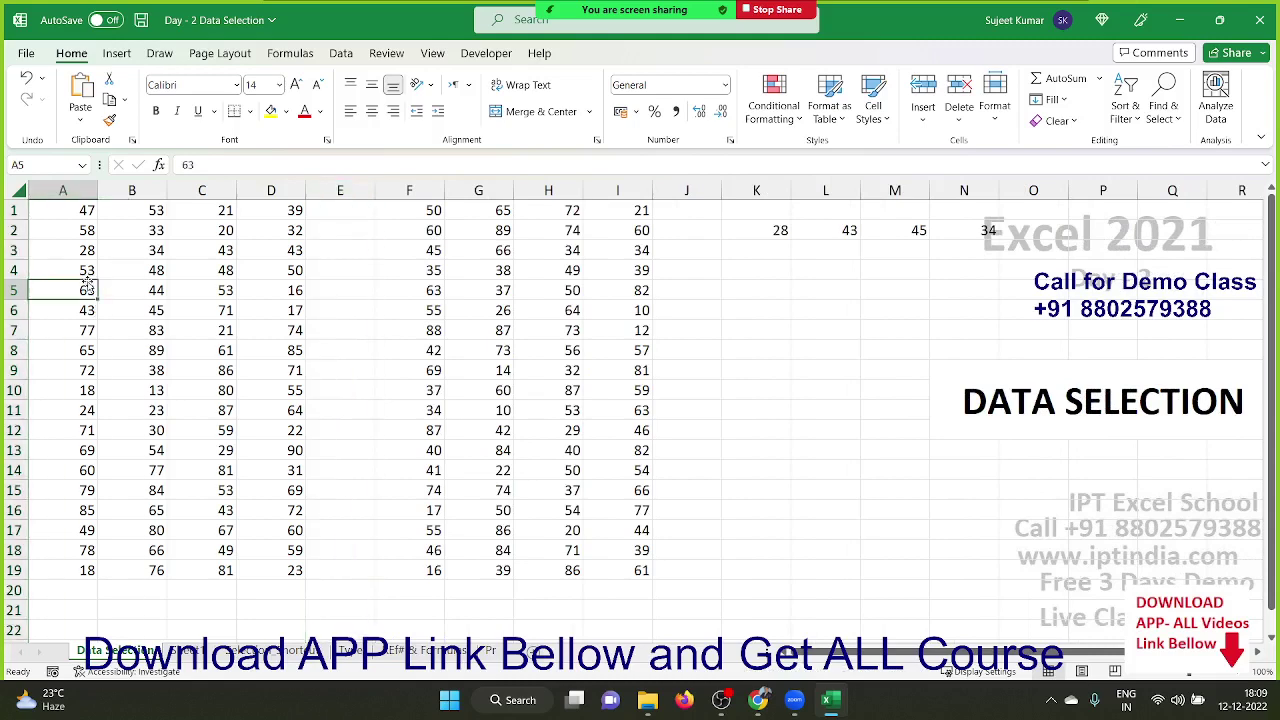
left_click(351, 205)
key("ctrl+space")
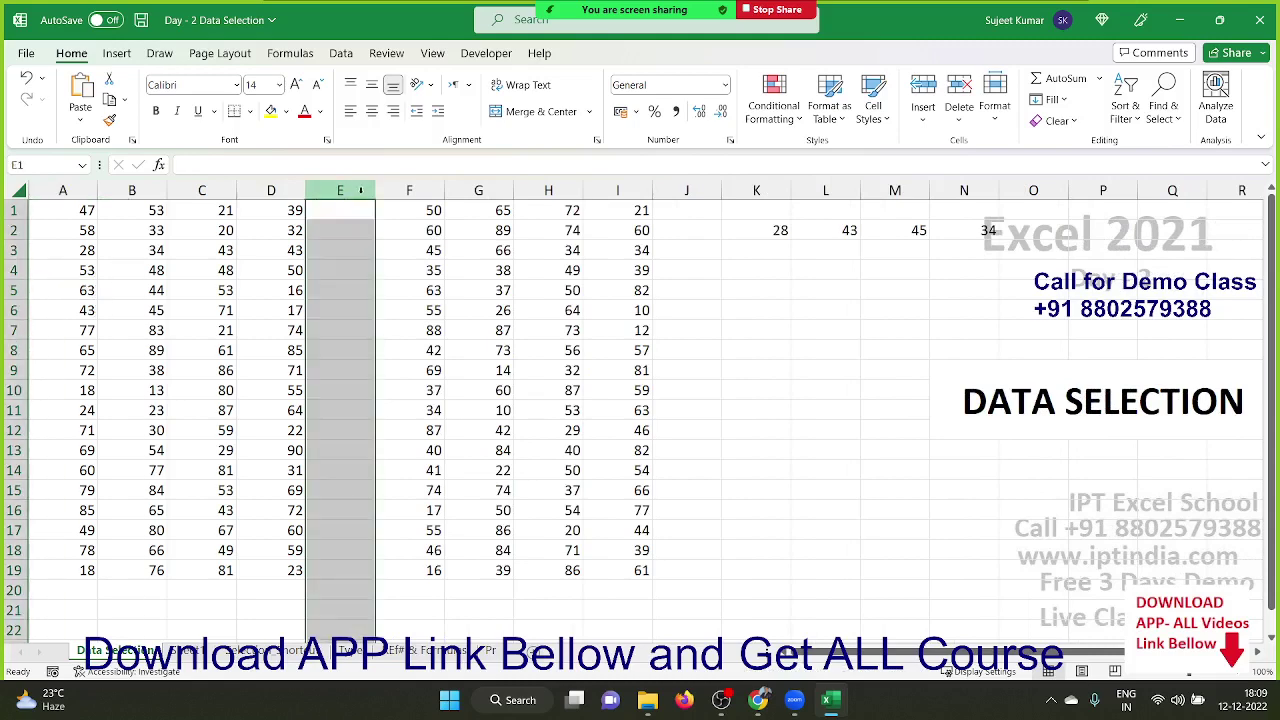
left_click(131, 253)
key("ctrl+a")
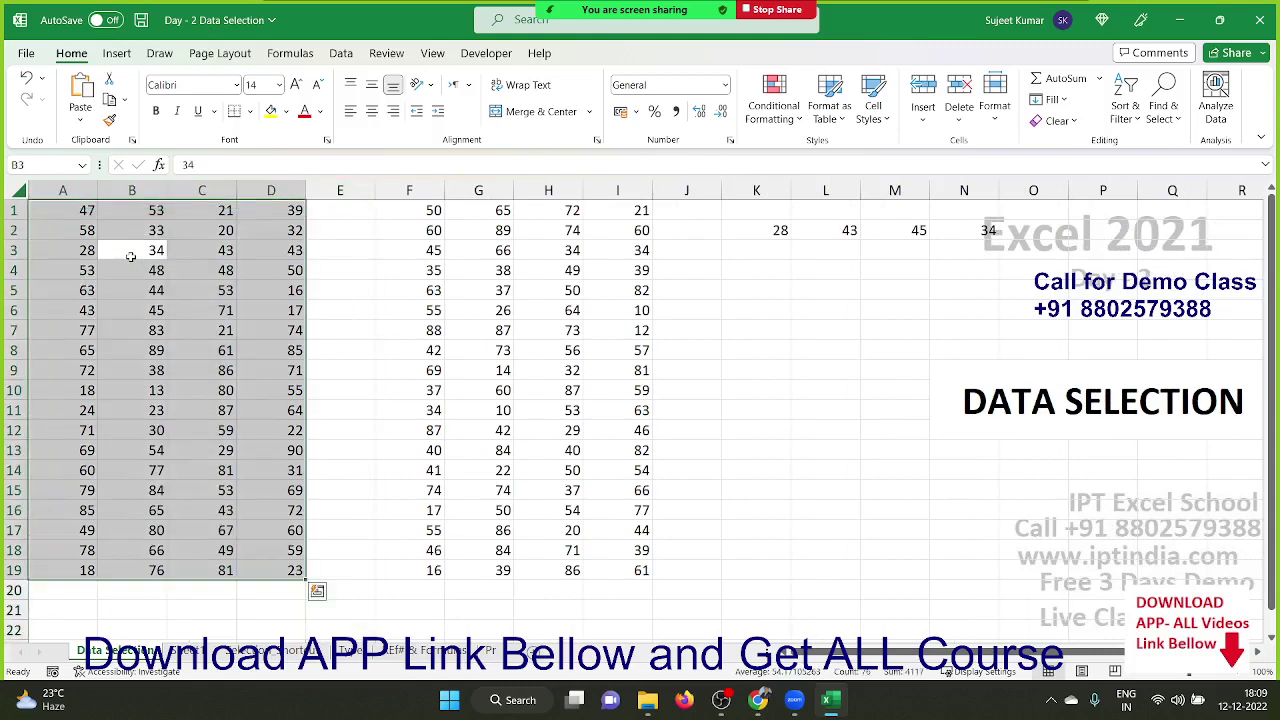
left_click(324, 238)
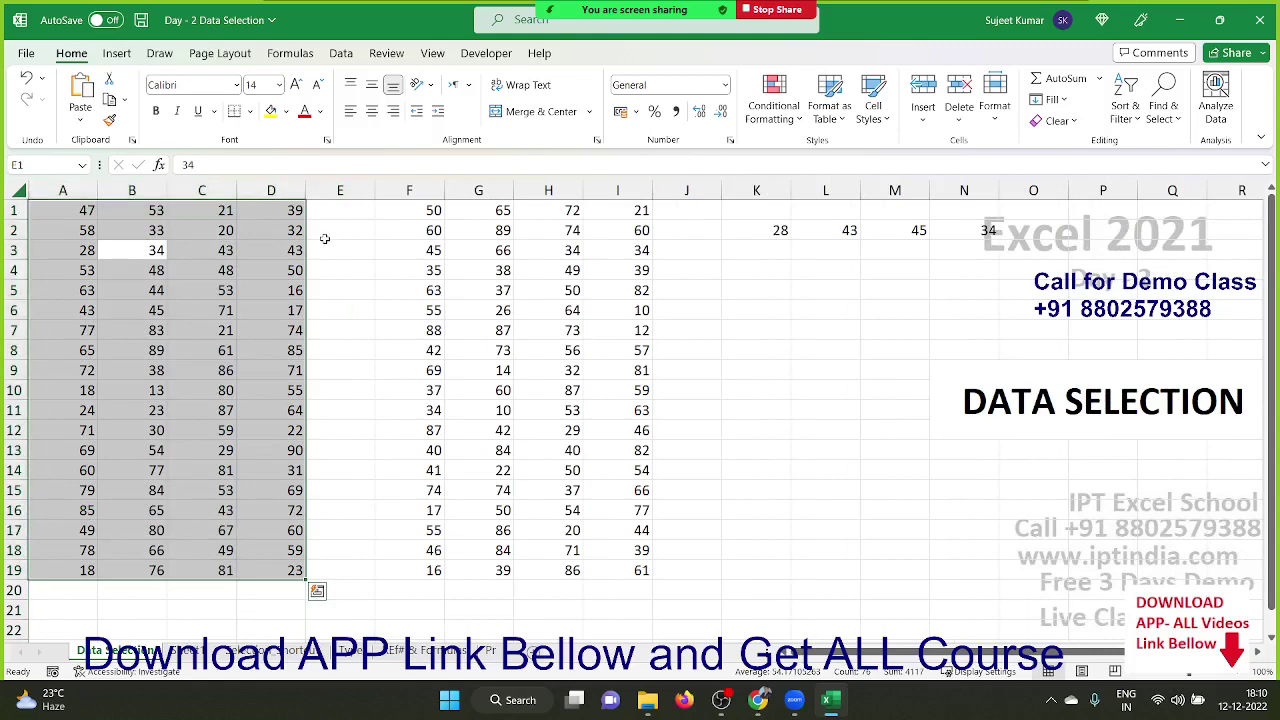
key("ctrl+space")
key("ctrl+minus")
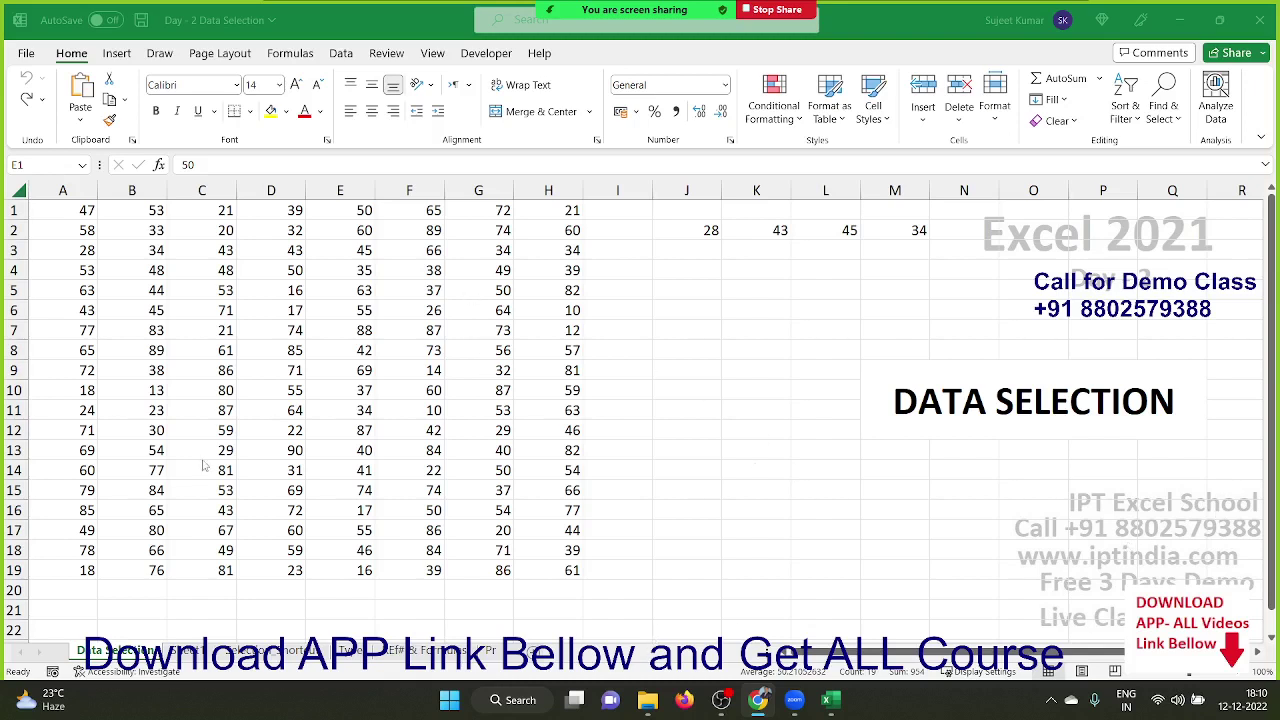
Insert a blank row at row 9 and enter 0 in C9.
key("ctrl+space")
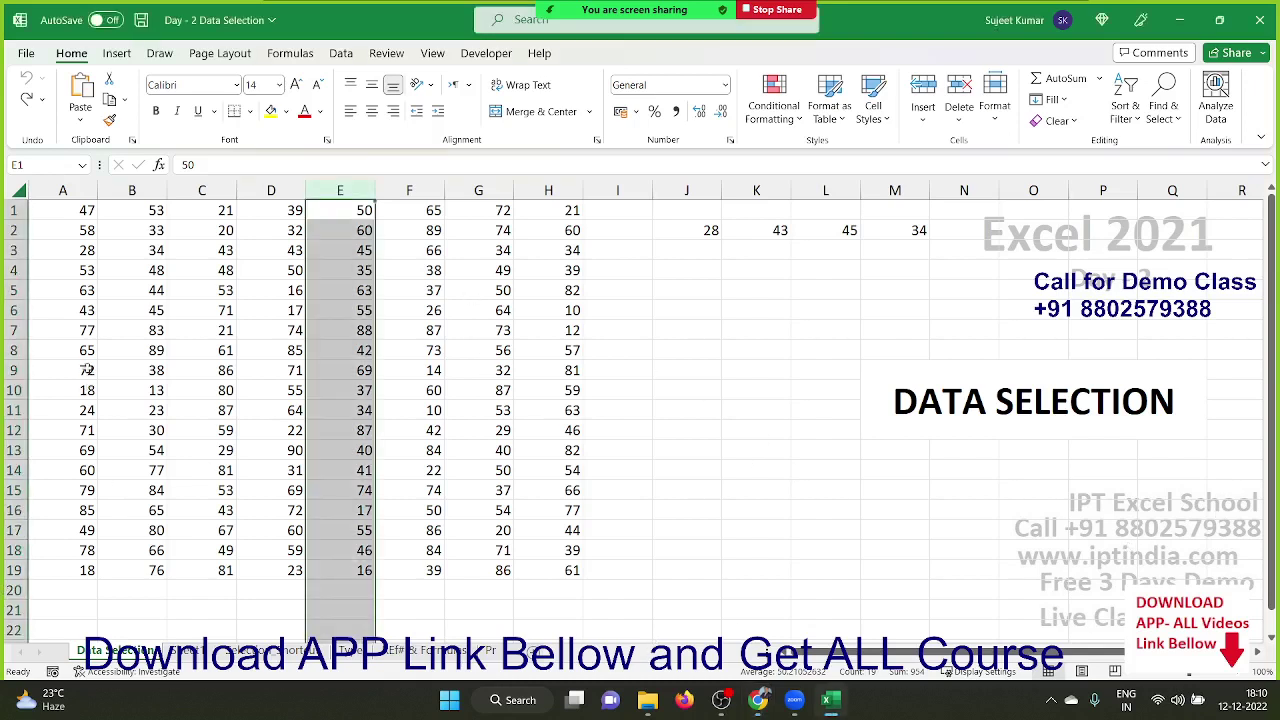
left_click(14, 370)
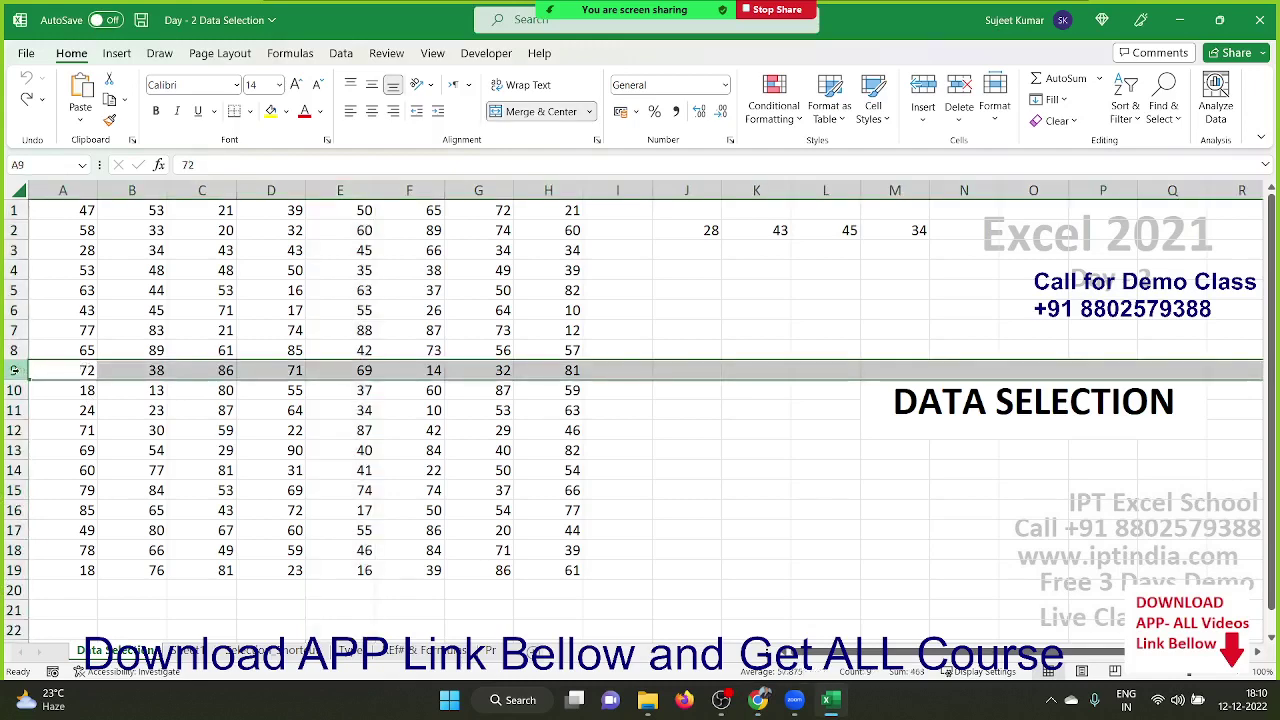
key("ctrl+shift+plus")
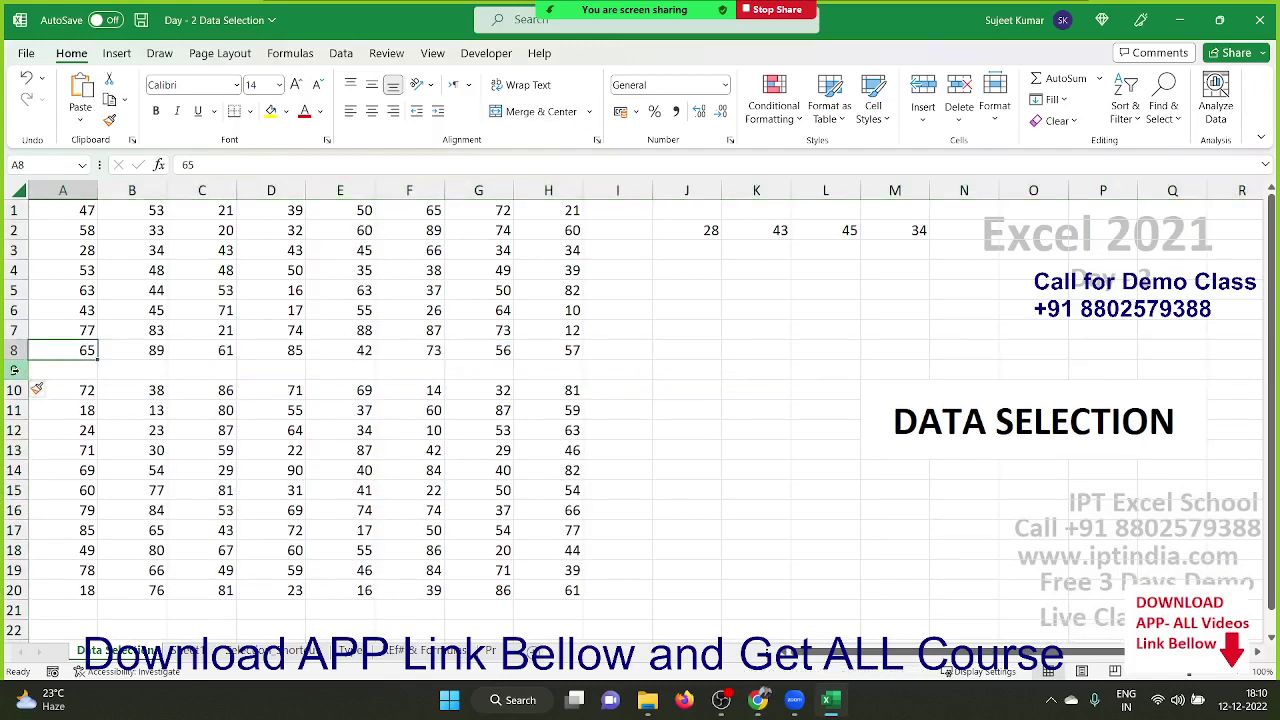
key("Right")
key("Right")
type("0")
key("Right")
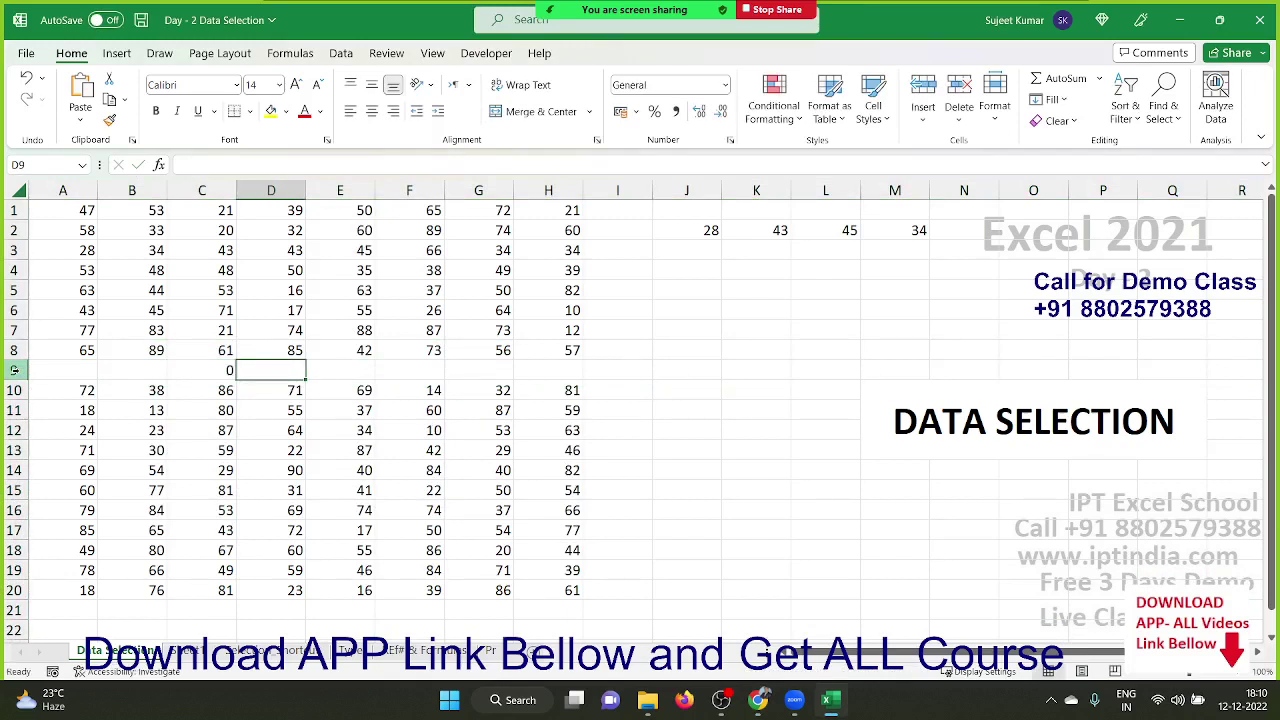
Clear the 0 from C9, enter 0 in D9, and select the A1:H20 block with Ctrl+A.
key("Left")
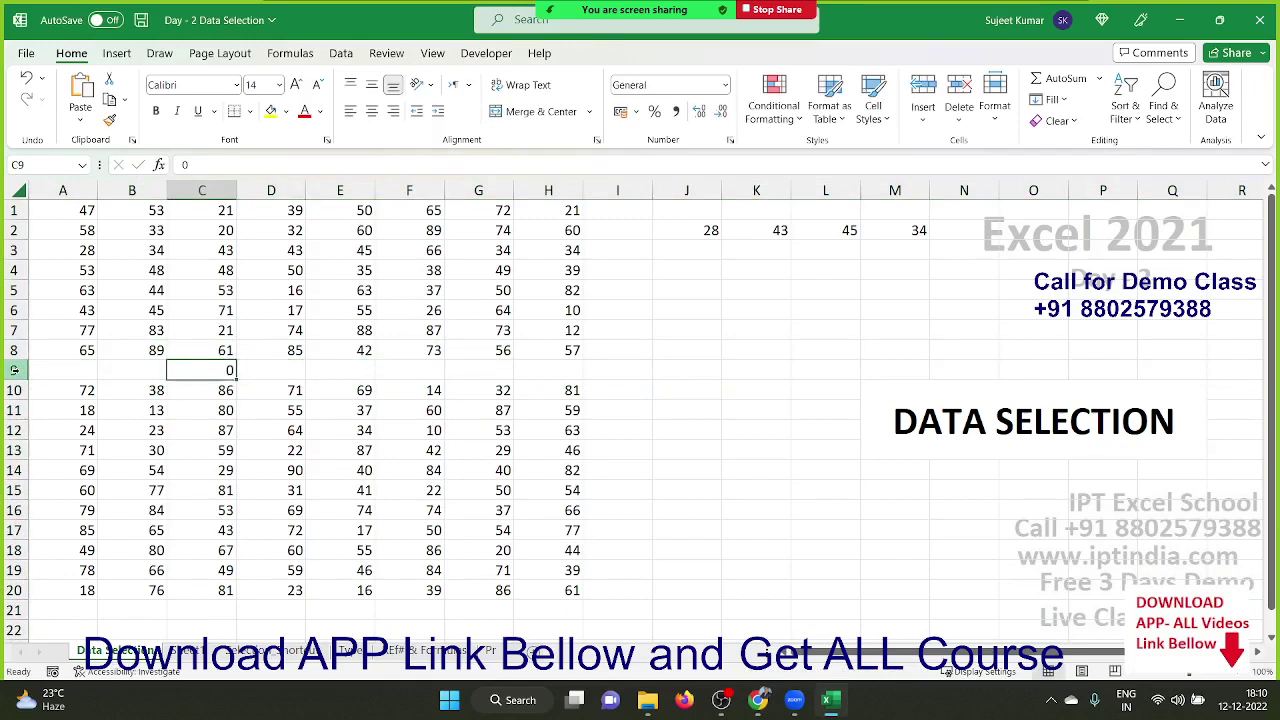
key("Delete")
key("Left")
key("Left")
key("shift+Right")
key("shift+Right")
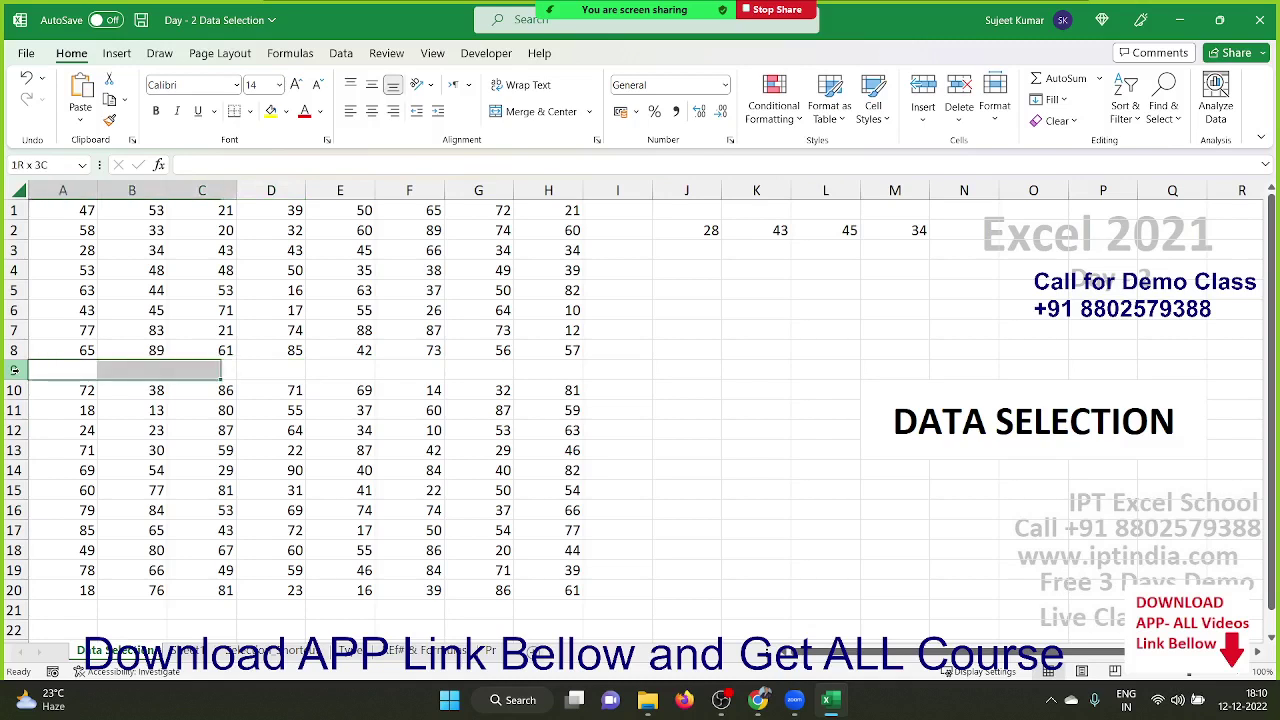
key("shift+Right")
key("shift+Right")
key("shift+Right")
key("shift+Right")
key("shift+Right")
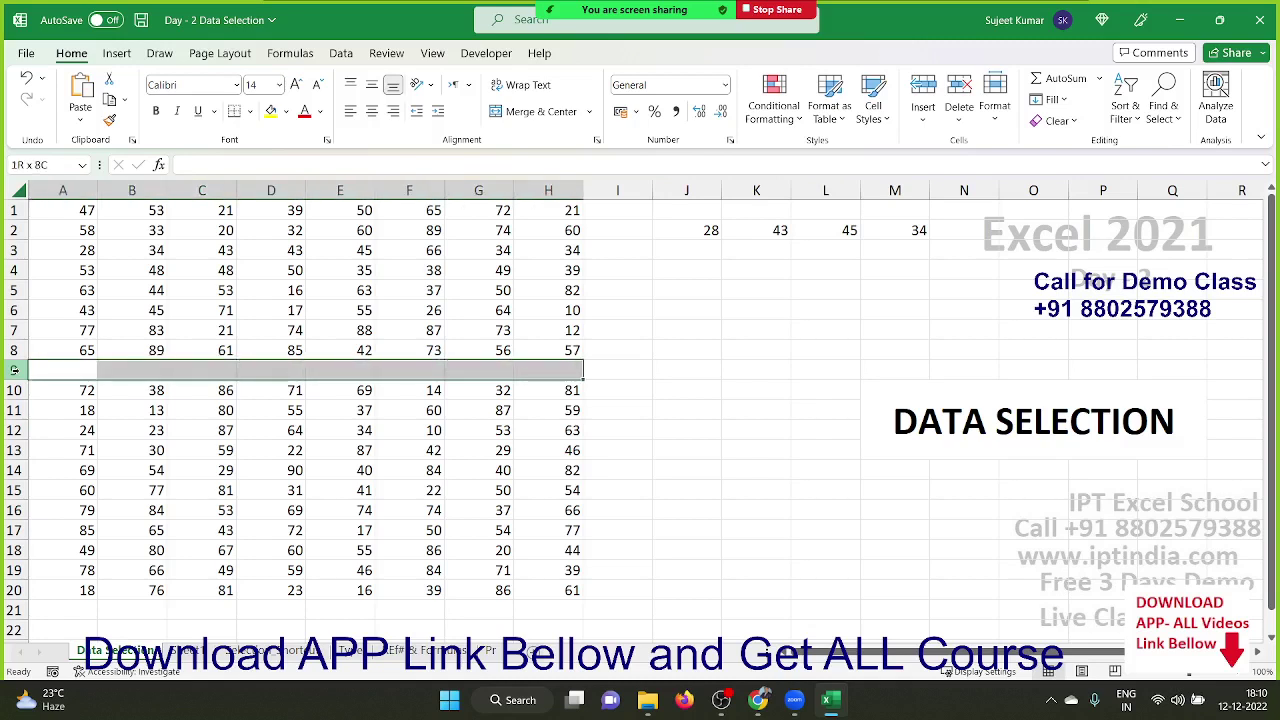
key("Down")
key("Right")
key("Right")
key("Right")
key("Up")
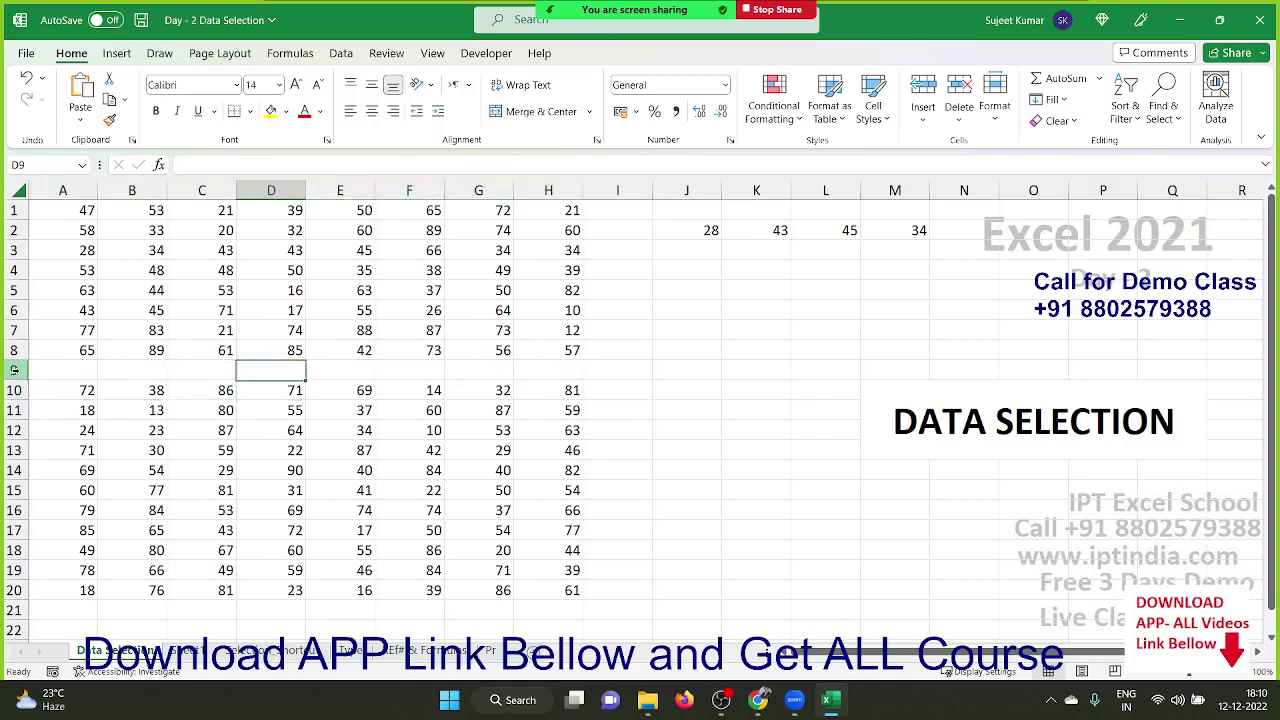
type("0")
key("Up")
key("Up")
key("Up")
key("ctrl+a")
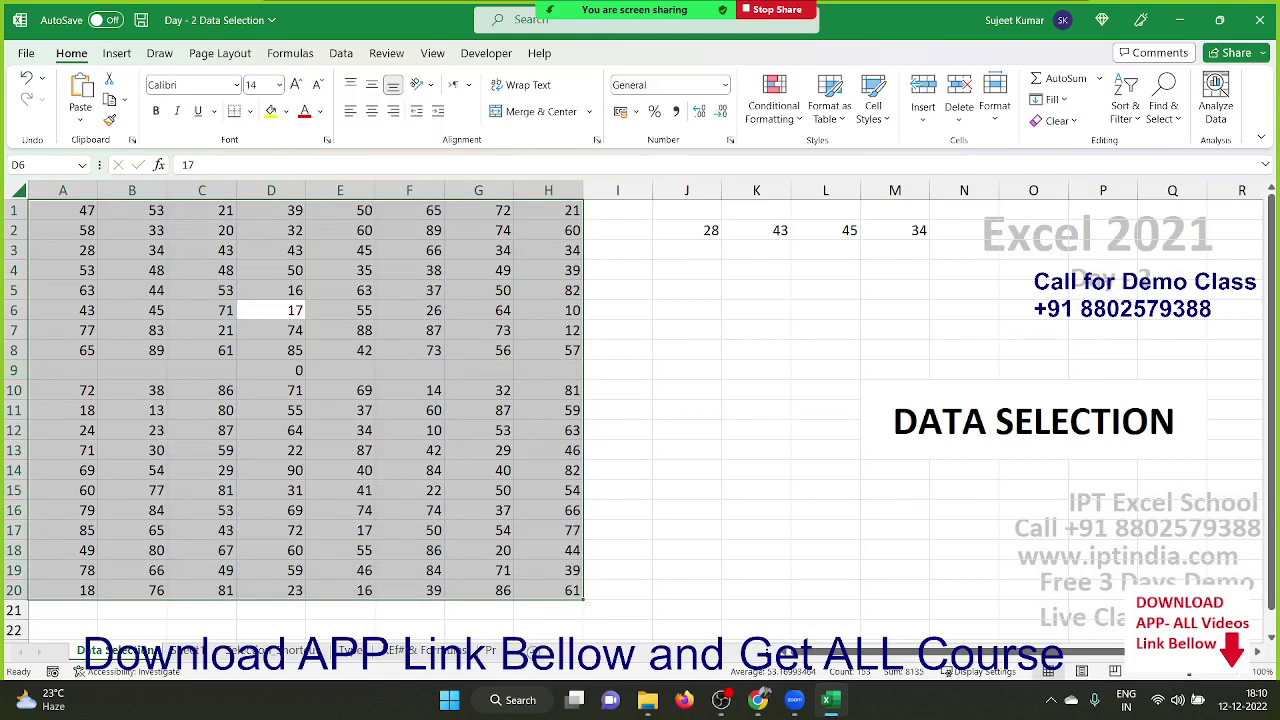
Back in Excel, select the A1:H20 block with Ctrl+A, then select all of row 9.
left_click(758, 700)
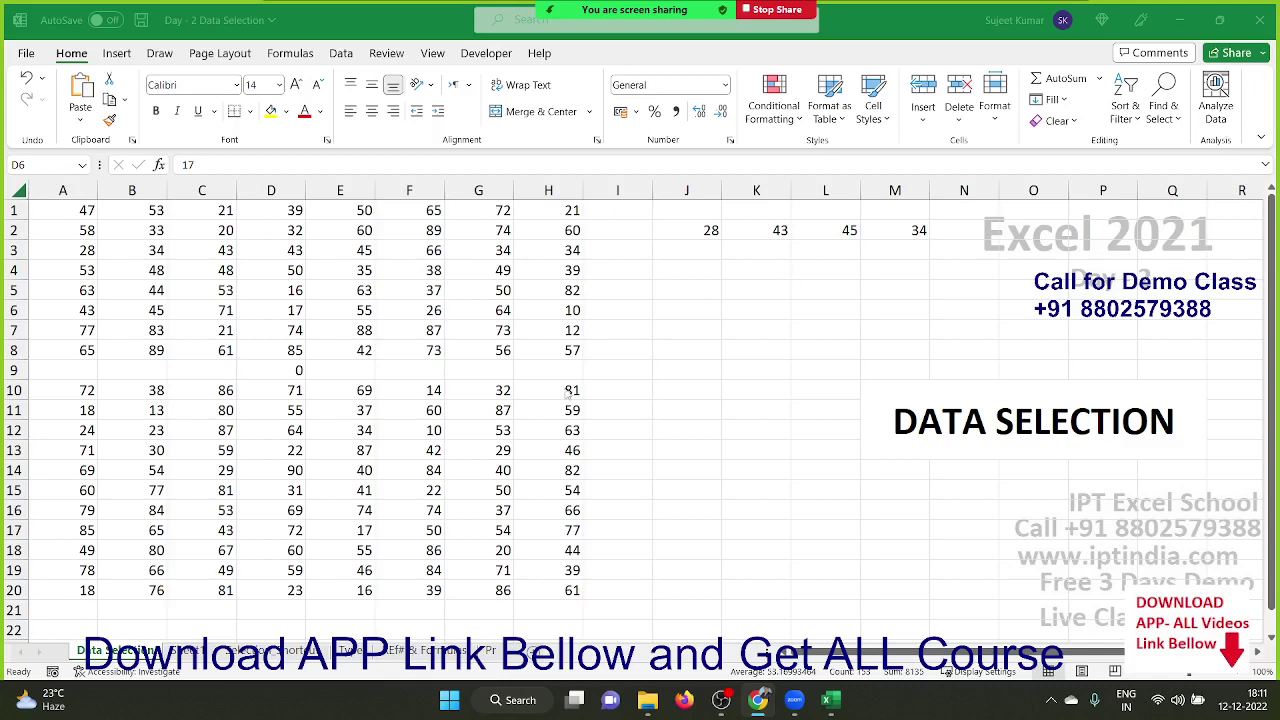
key("ctrl+a")
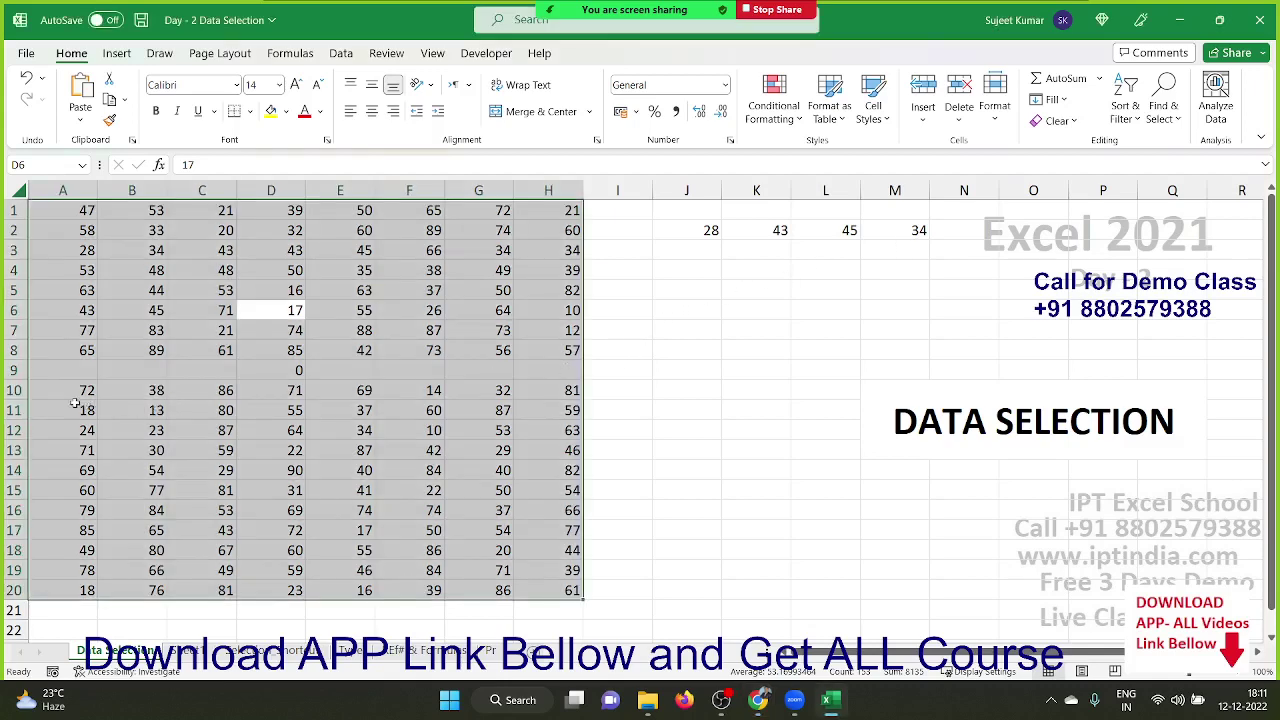
left_click(13, 370)
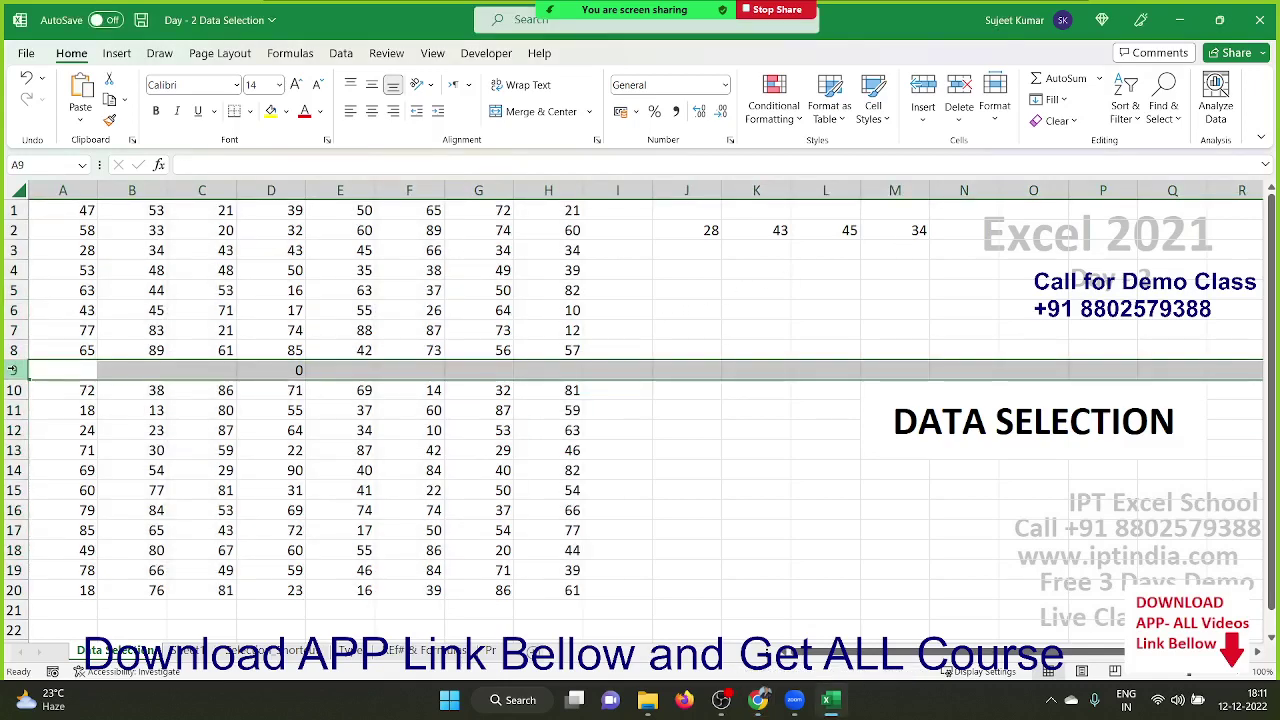
Delete the empty row 9 and jump around the block's corners starting from A1.
key("ctrl+minus")
key("ctrl+Home")
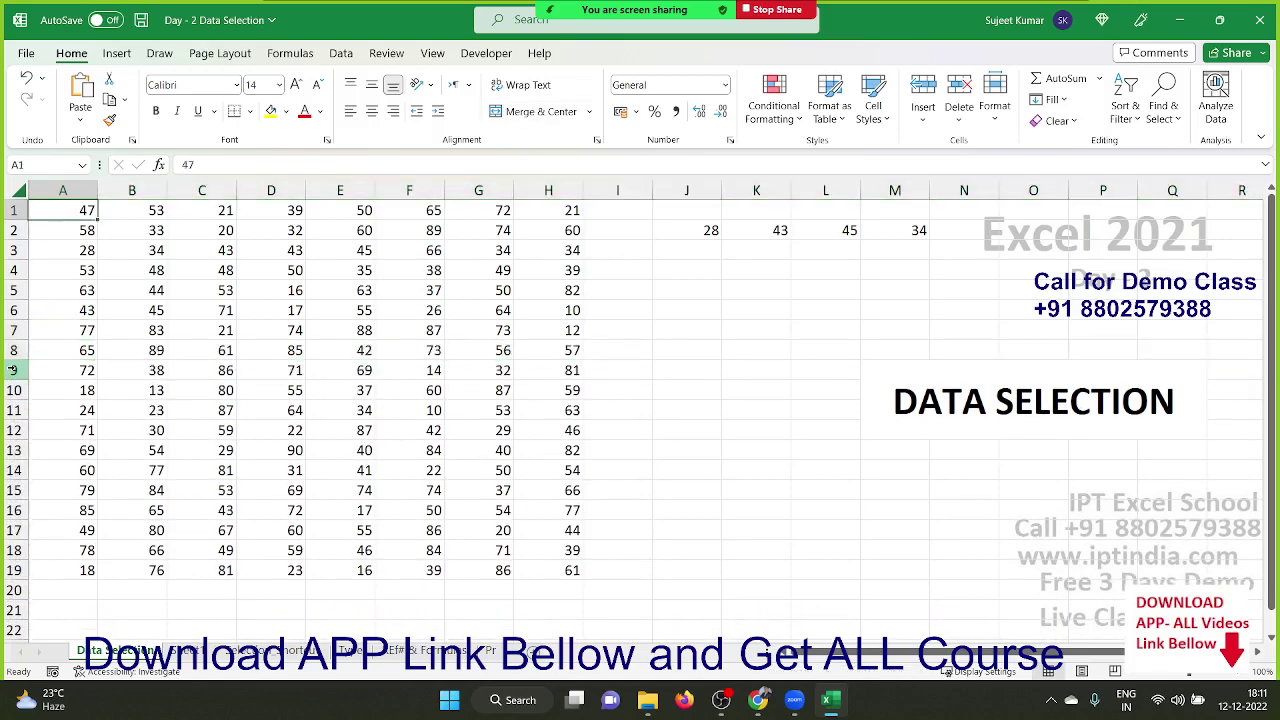
key("ctrl+Down")
key("ctrl+Right")
key("ctrl+Up")
key("ctrl+Left")
Cycle repeatedly through corners A19, H19, H1 and A1 using Ctrl+arrow keys.
key("ctrl+Down")
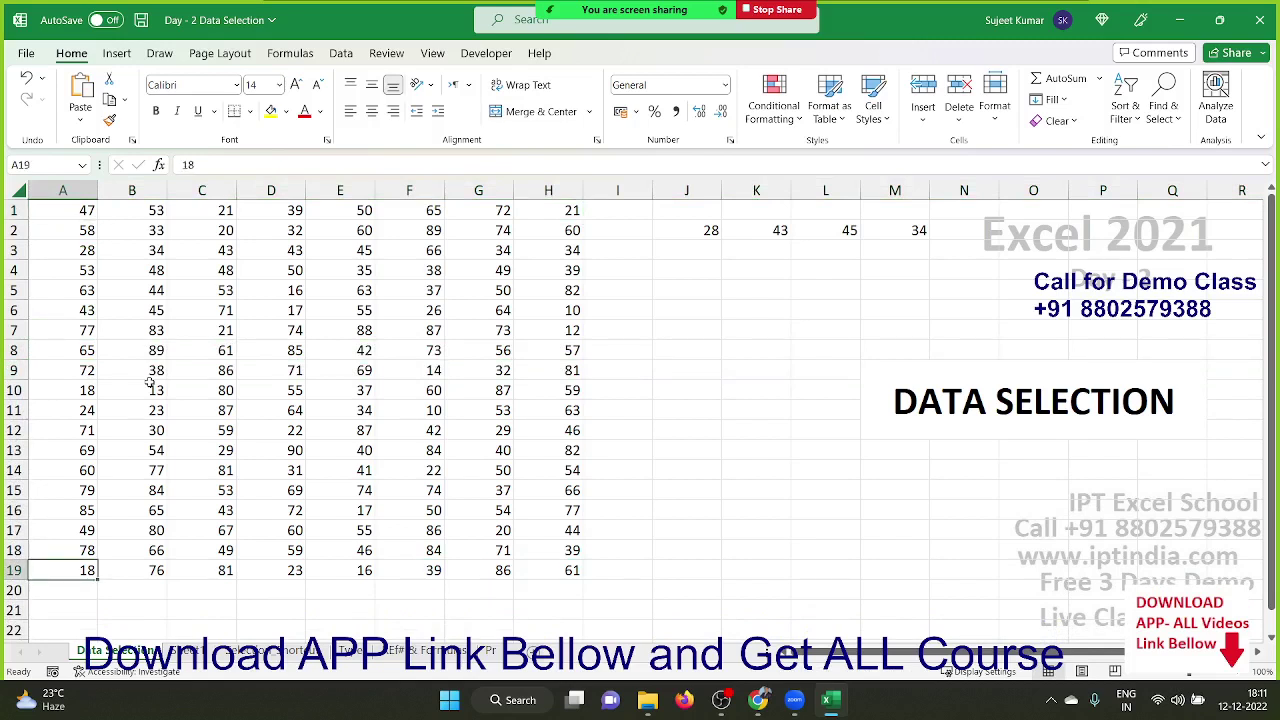
key("ctrl+Right")
key("ctrl+Up")
key("ctrl+Left")
key("ctrl+Down")
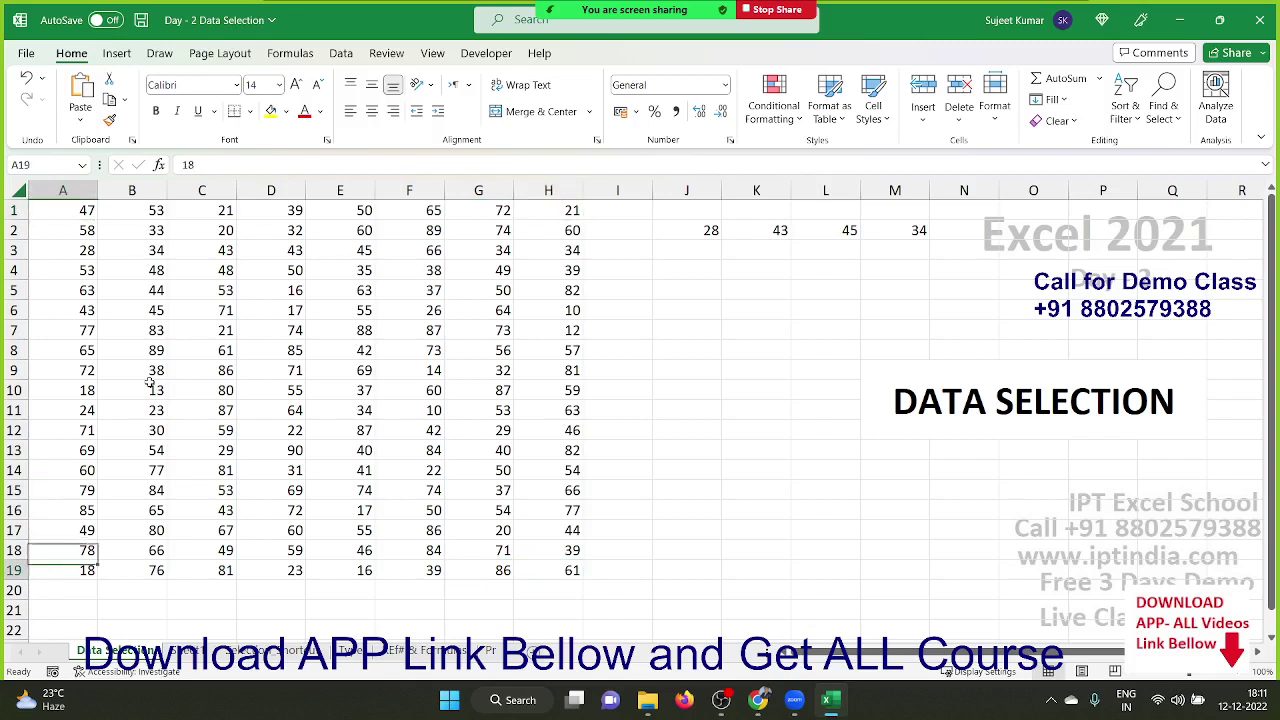
key("ctrl+Right")
key("ctrl+Up")
key("ctrl+Left")
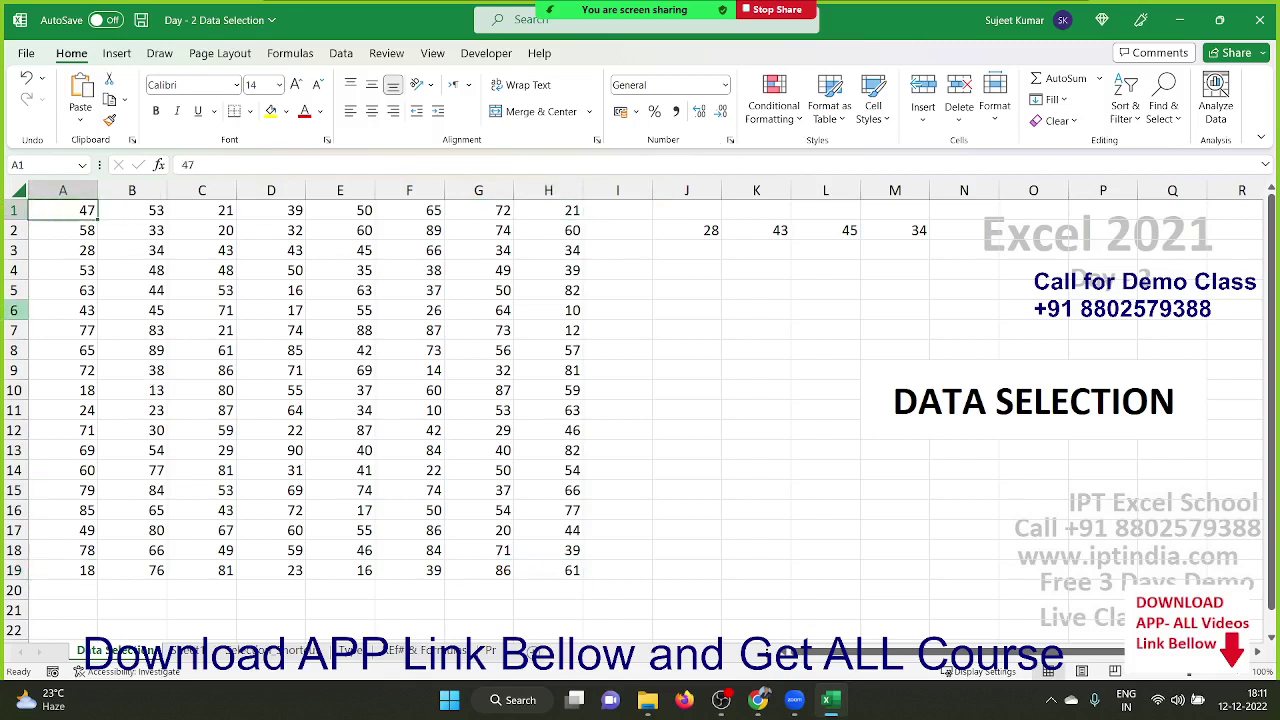
key("ctrl+Down")
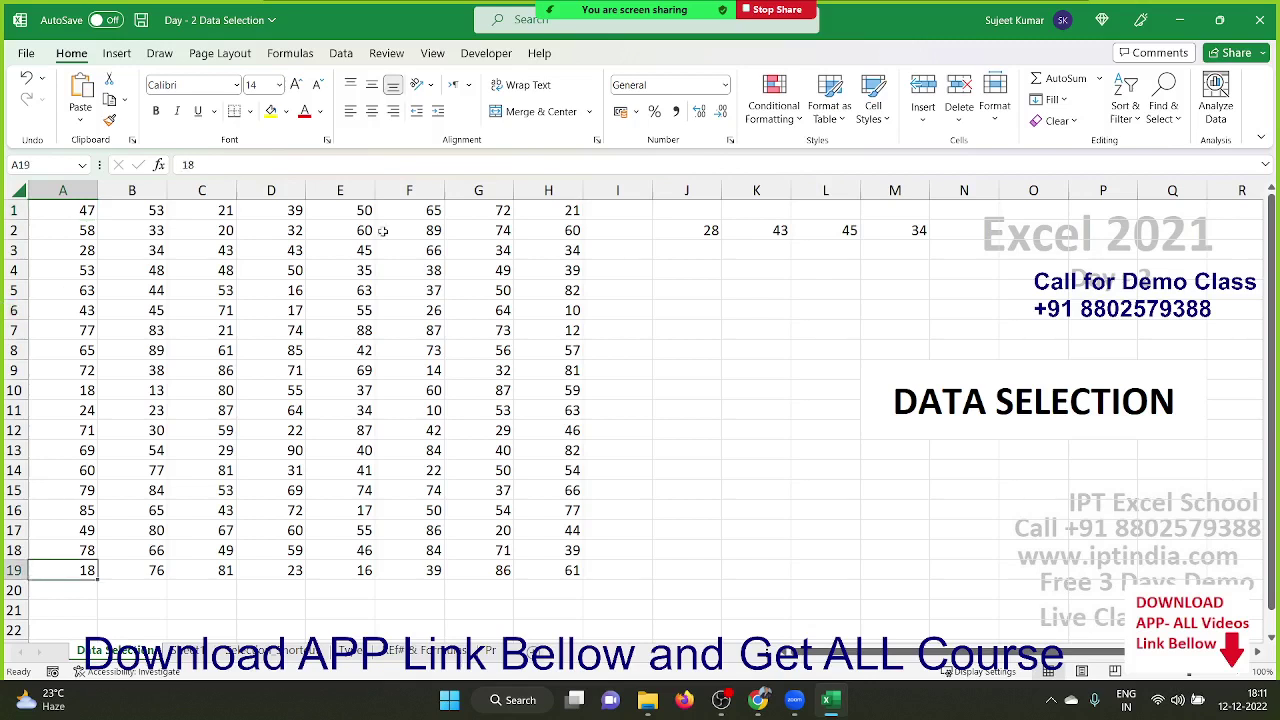
key("alt+Tab")
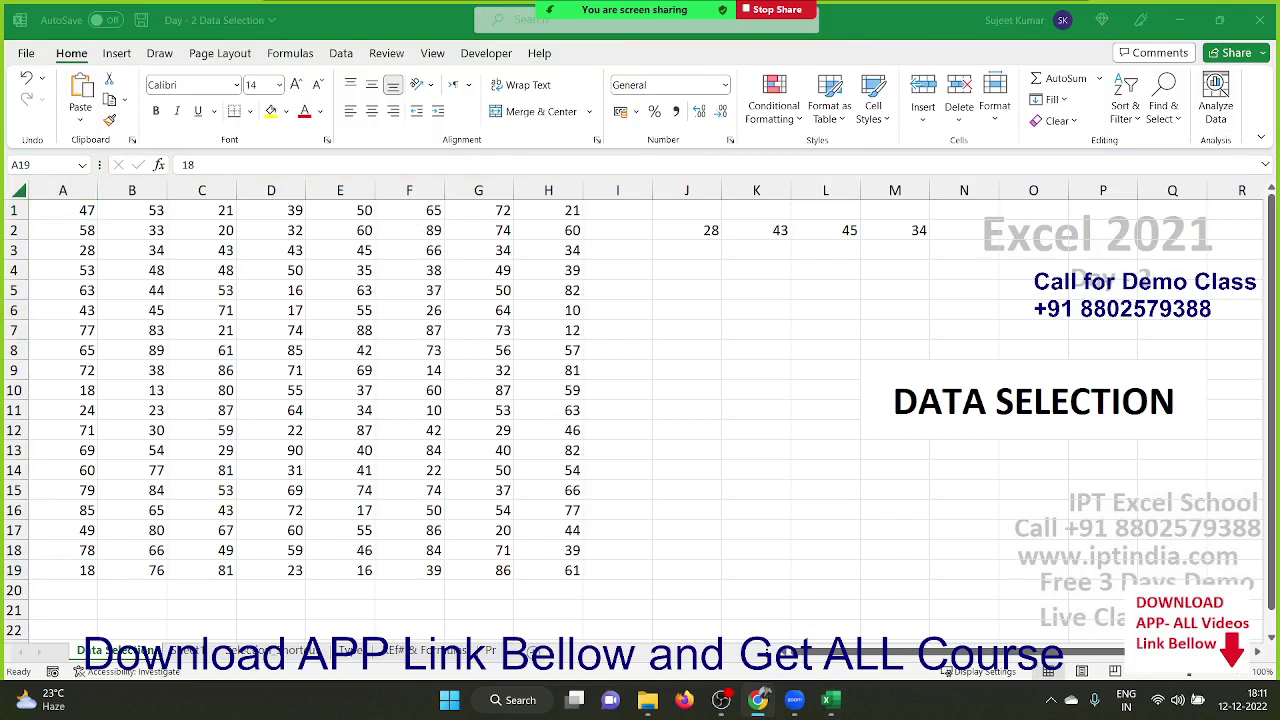
key("alt+Tab")
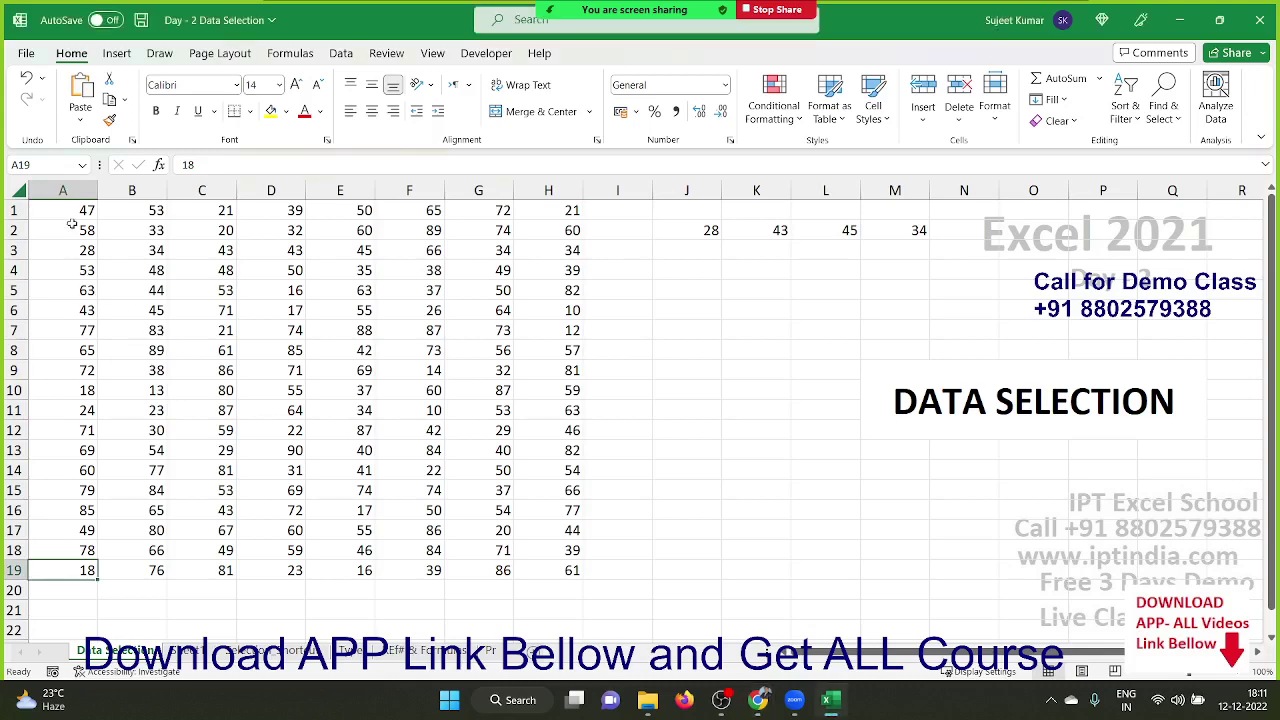
Insert four blank rows after row 8, splitting the number block in two.
left_click(72, 224)
key("Up")
key("ctrl+shift+Right")
key("ctrl+shift+Down")
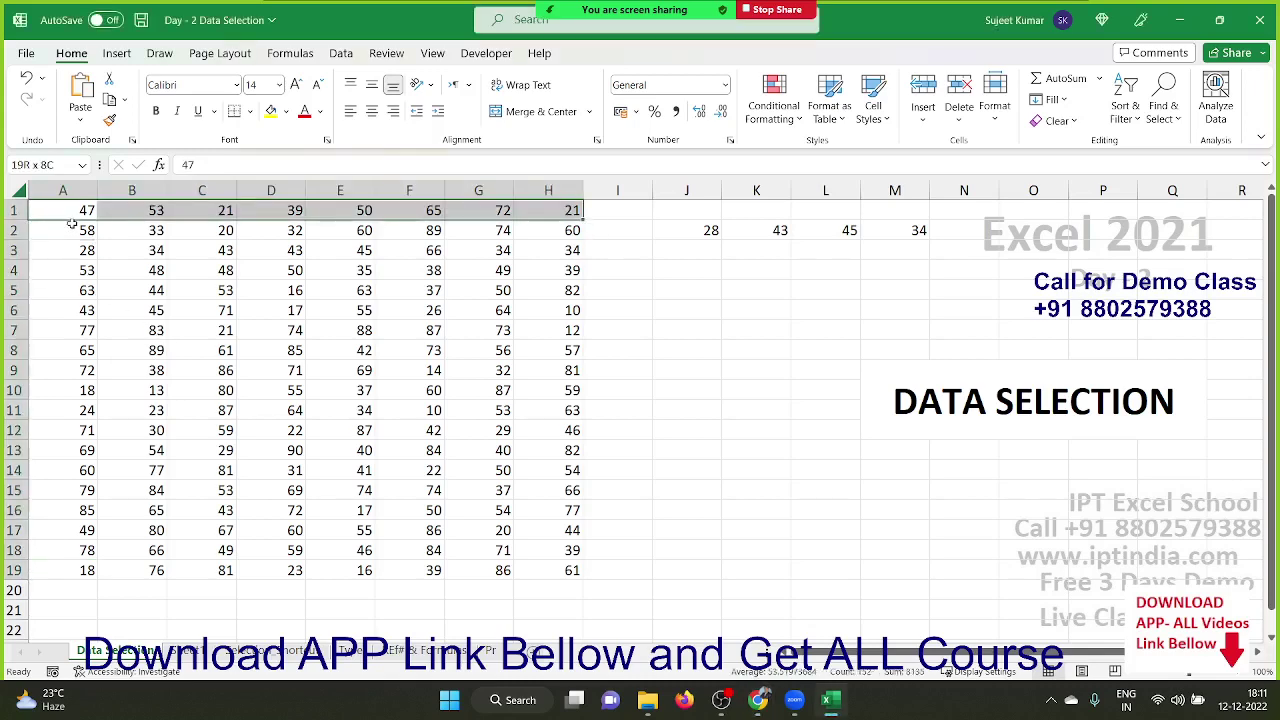
key("Down")
key("Down")
key("Down")
key("Down")
key("Down")
key("Down")
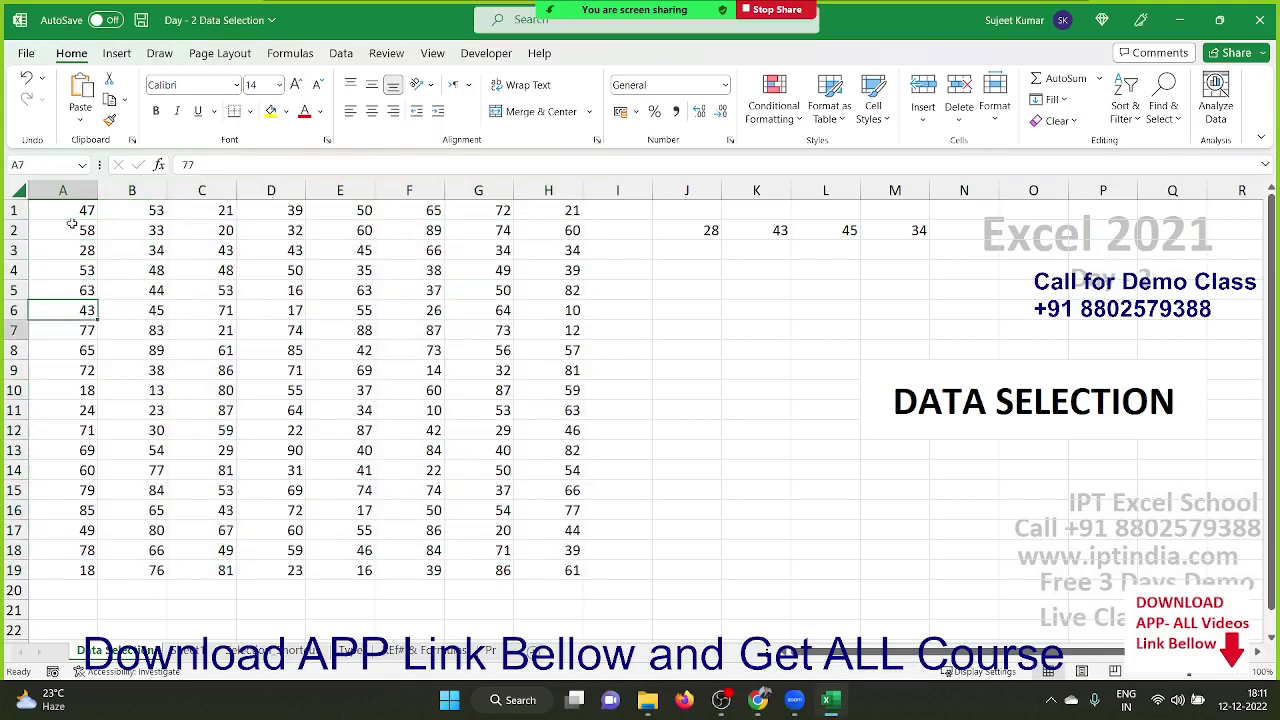
key("Down")
key("Down")
key("shift+Down")
key("shift+Down")
key("shift+Down")
key("shift+space")
key("ctrl+plus")
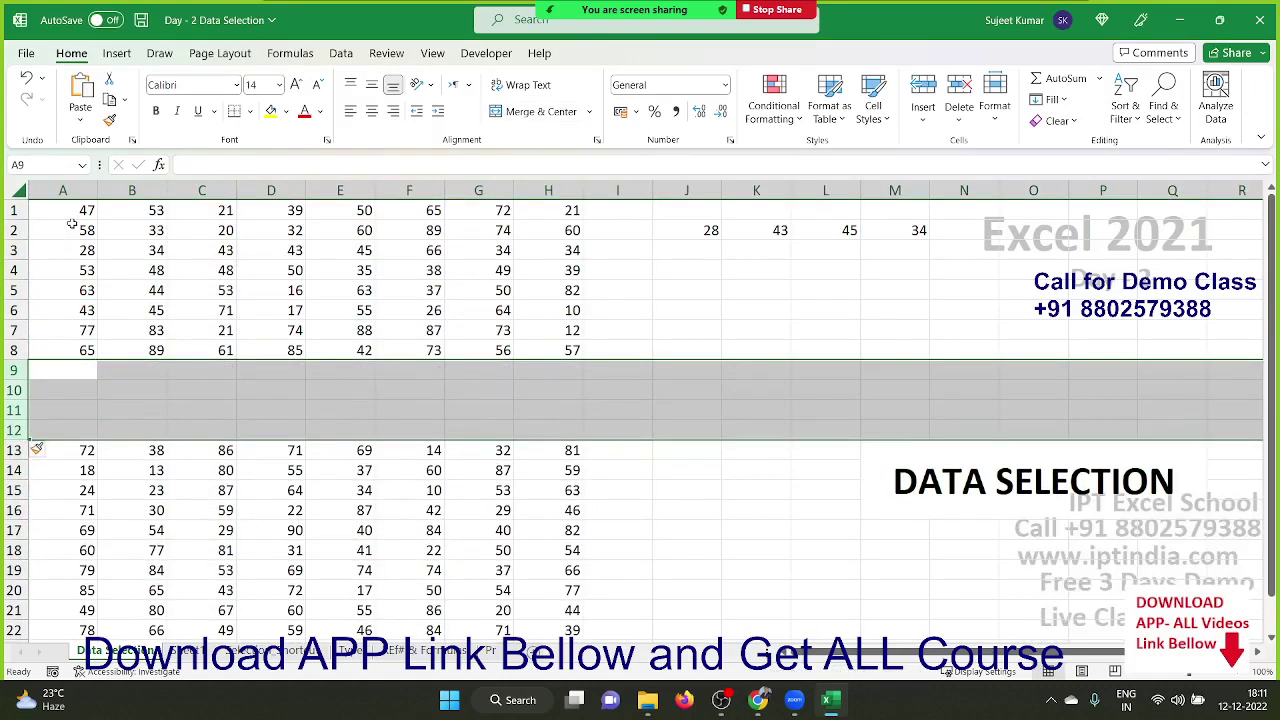
Select the top block A1:H8, then delete the four empty rows 9–12.
key("ctrl+Home")
key("ctrl+shift+Right")
key("ctrl+shift+Down")
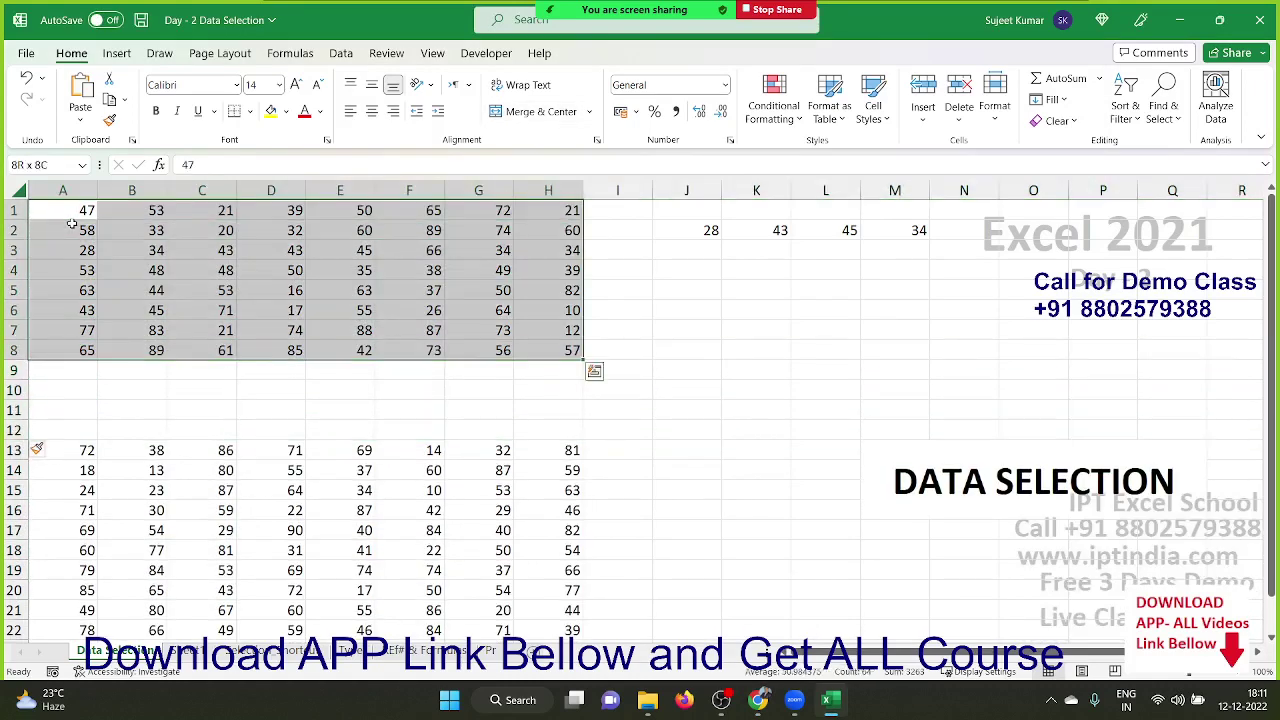
key("ctrl+shift+Down")
key("ctrl+shift+Down")
key("ctrl+Home")
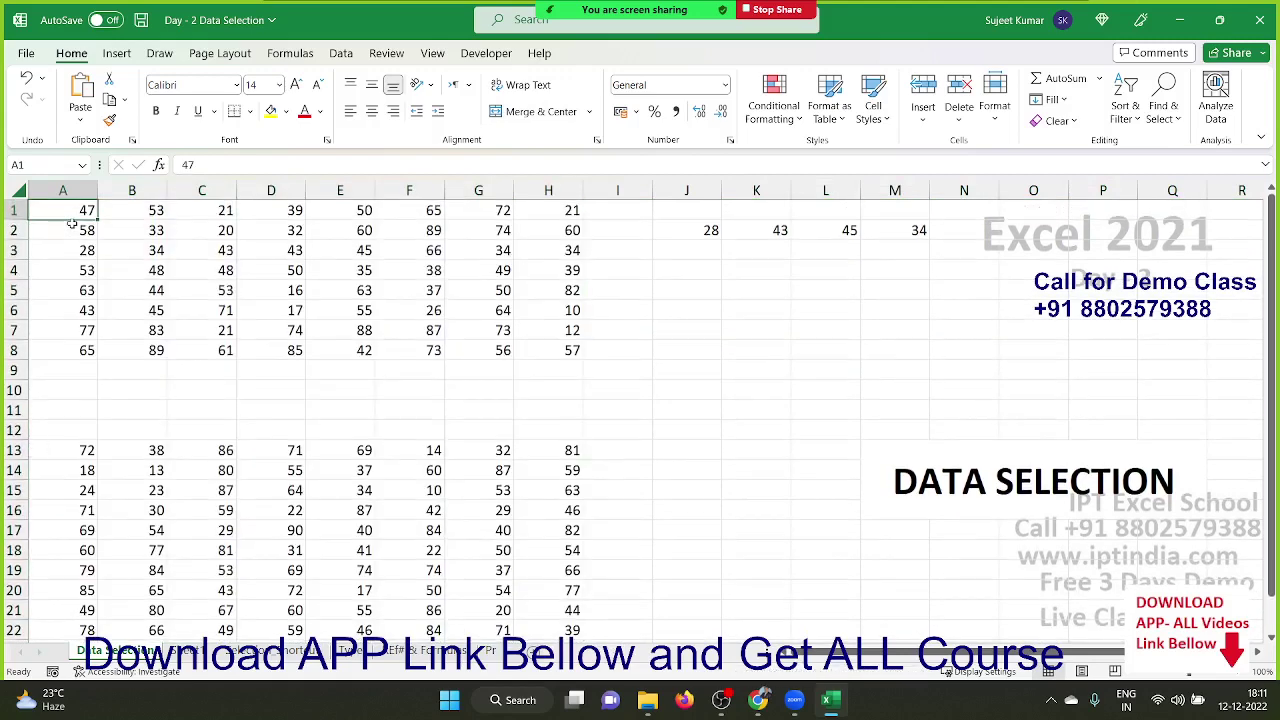
key("Down")
key("Down")
key("Down")
key("Down")
key("Down")
key("shift+space")
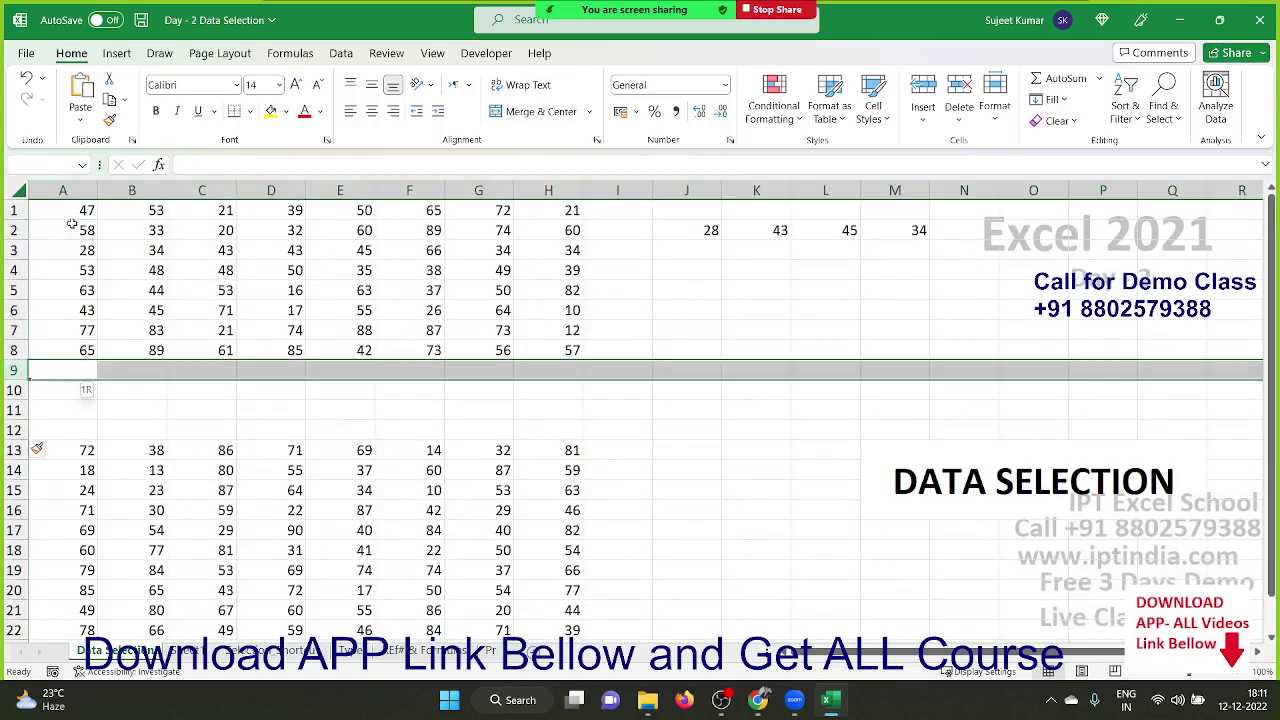
left_click_drag(36, 449, 18, 430)
key("ctrl+minus")
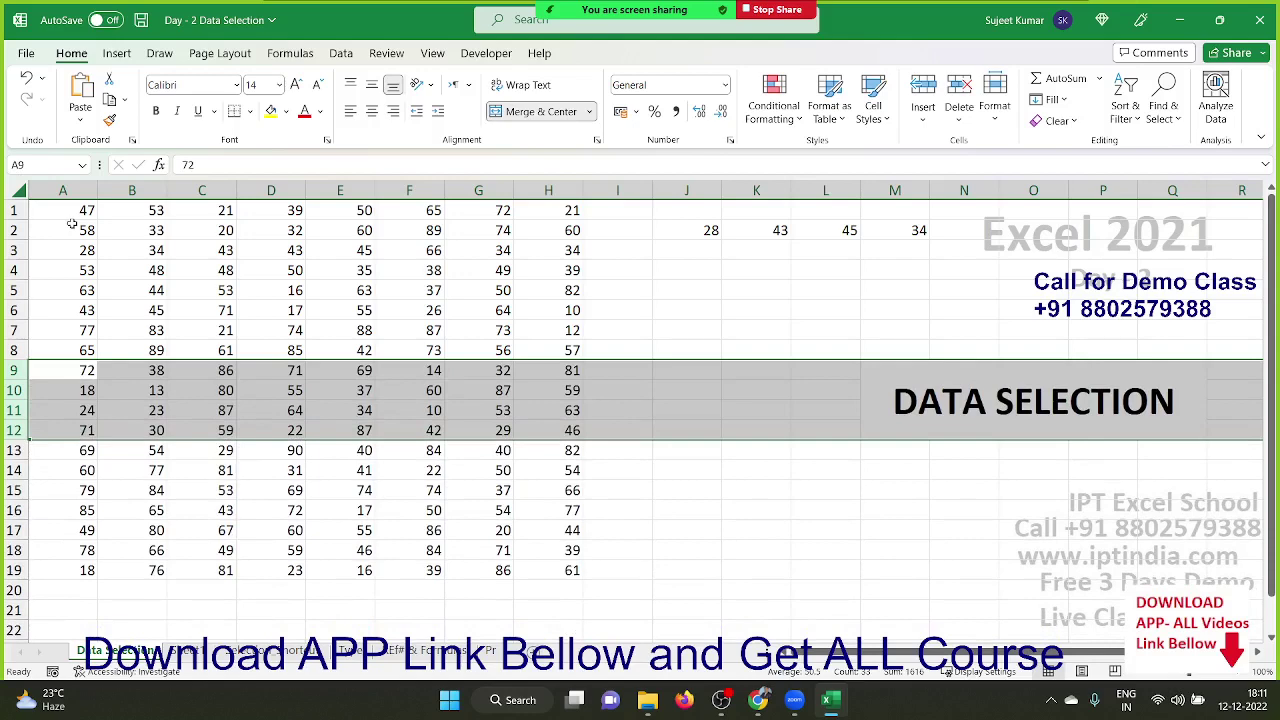
key("alt+Tab")
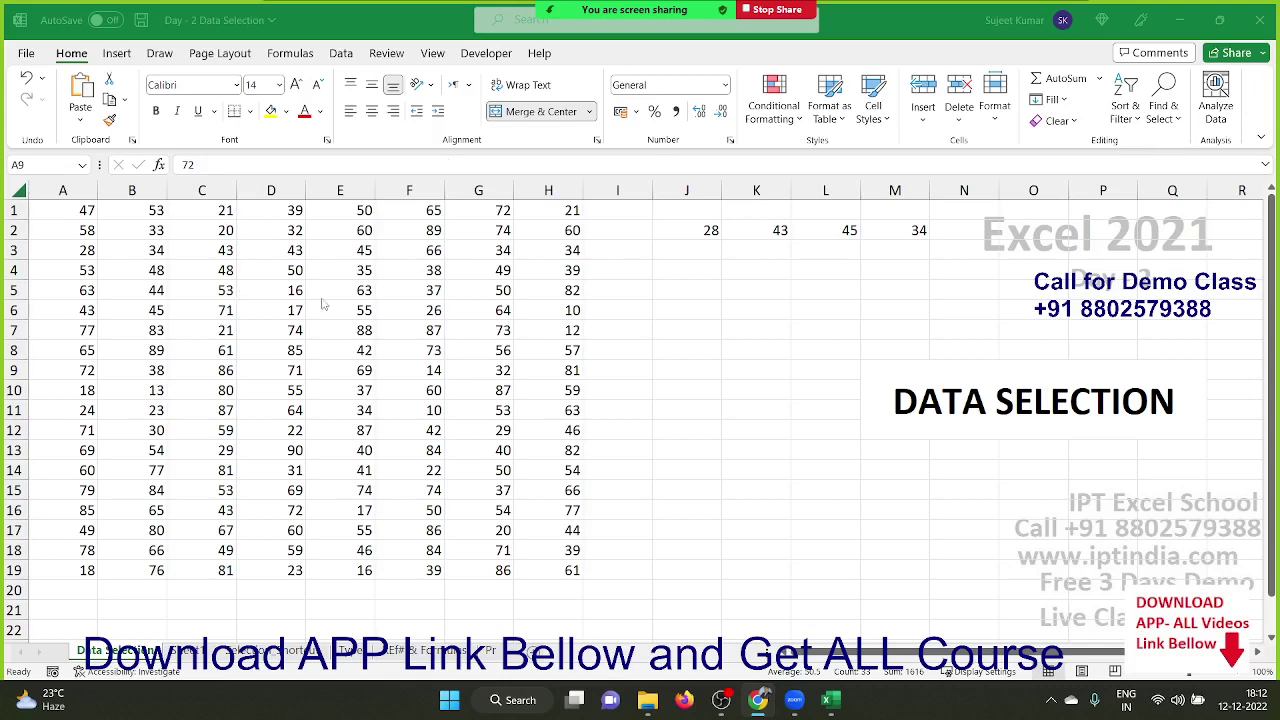
key("shift+space")
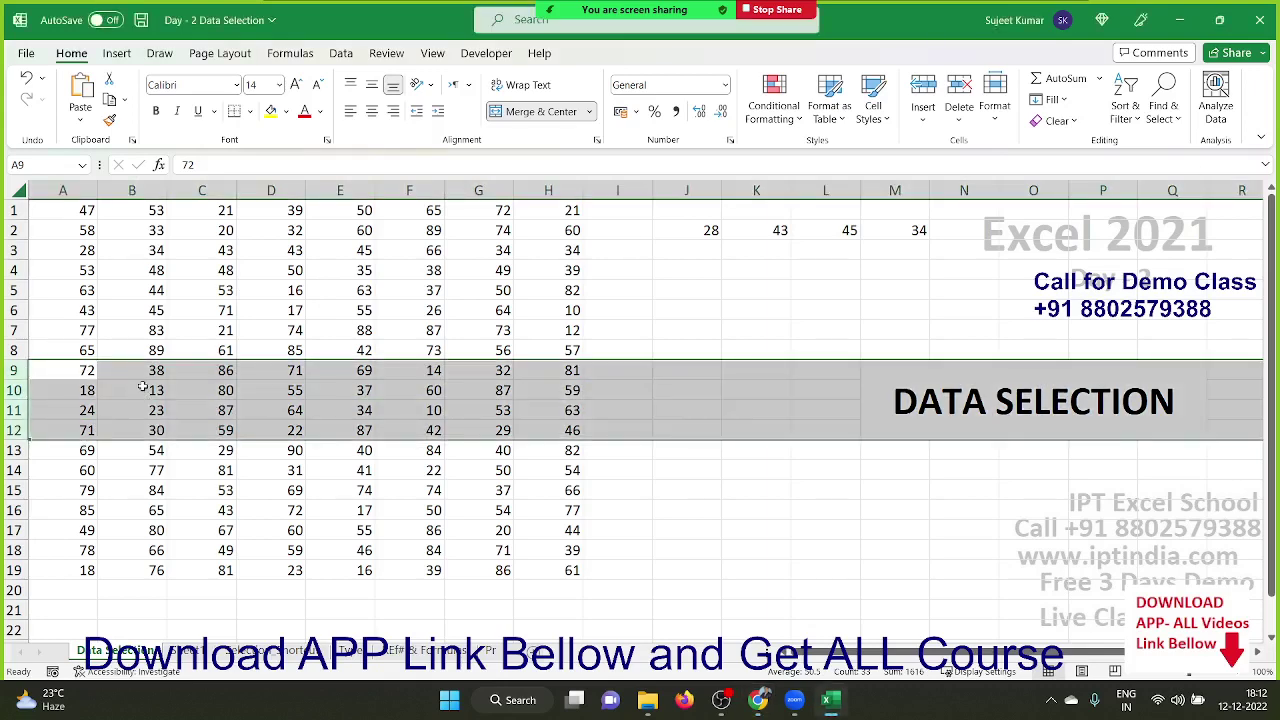
left_click(126, 310)
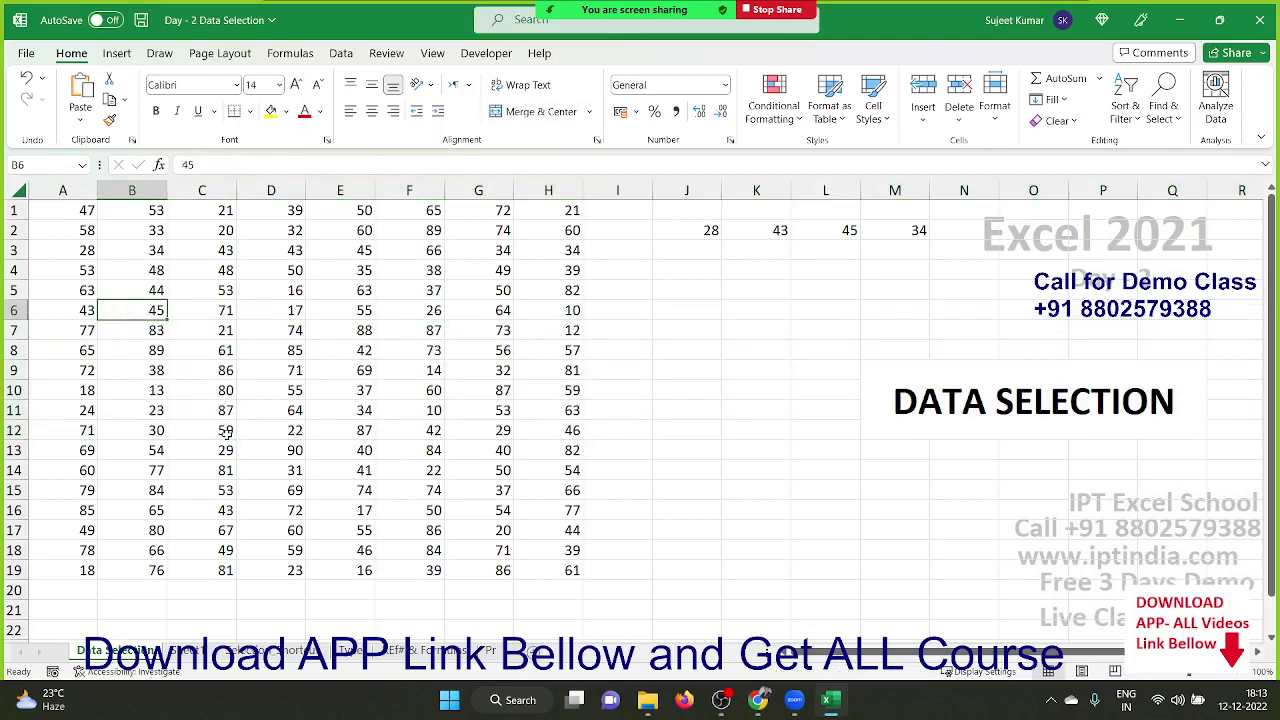
left_click(60, 292)
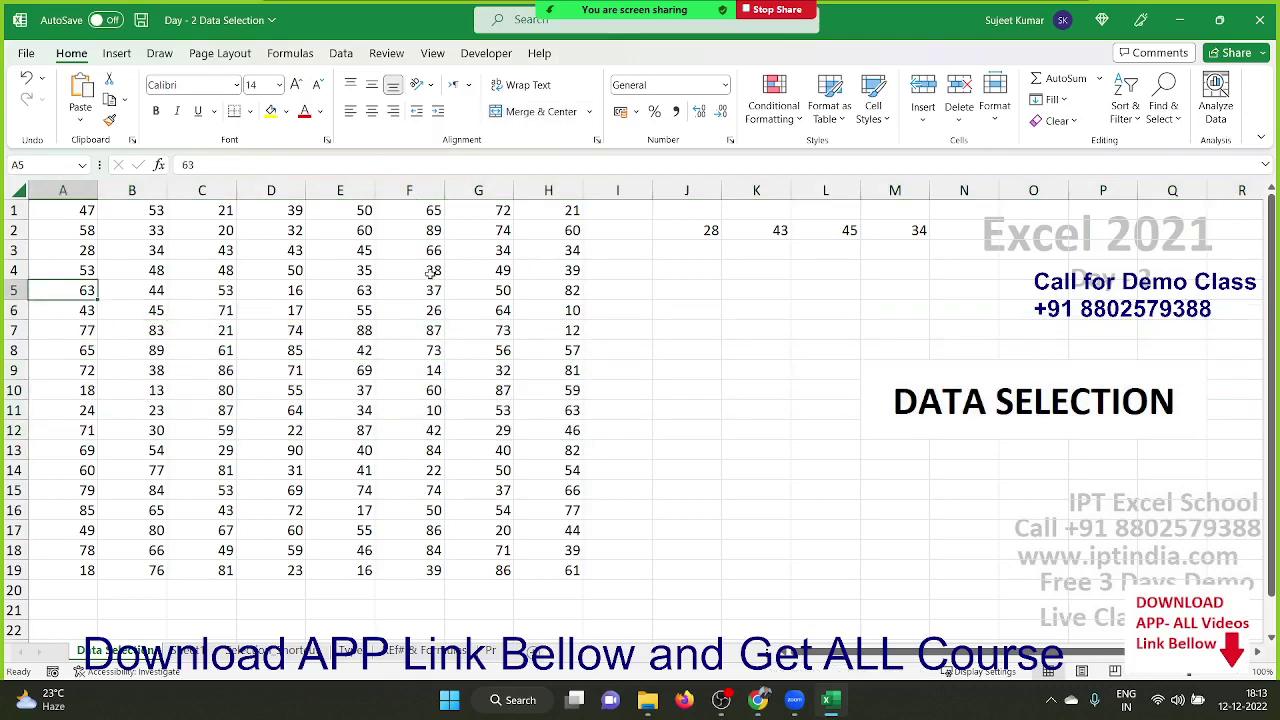
left_click(68, 212)
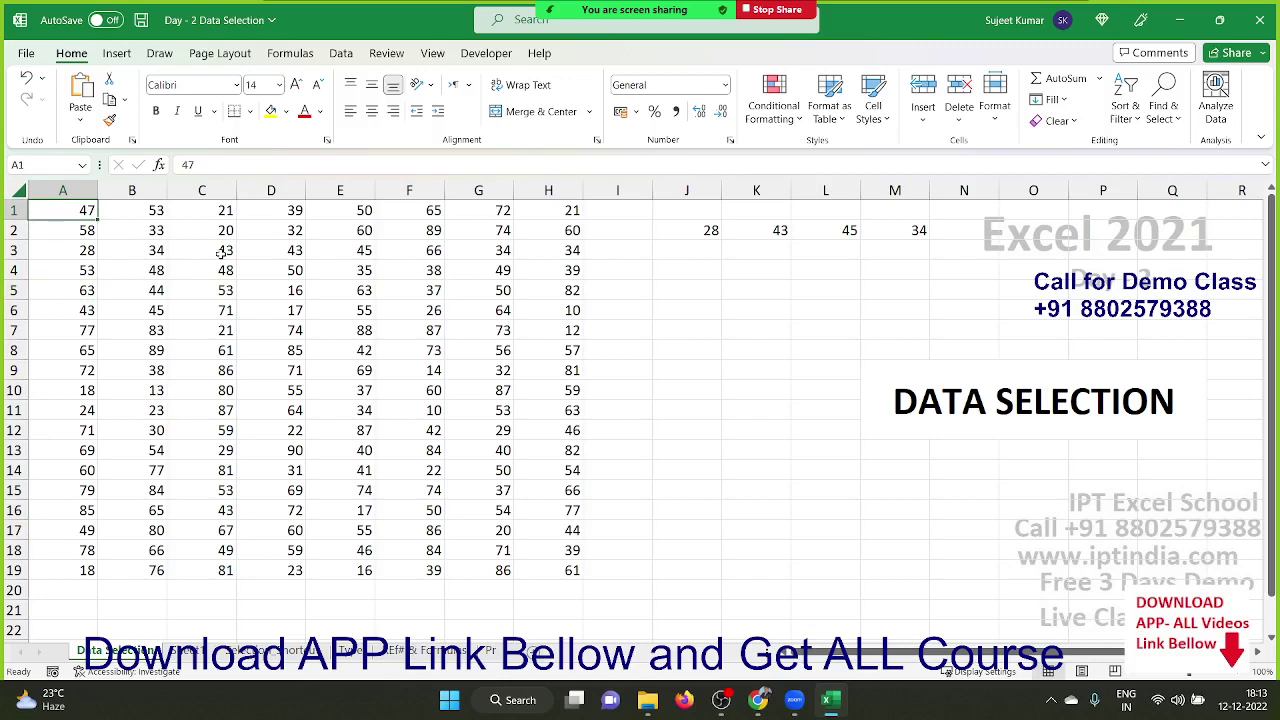
key("ctrl+a")
scroll(221, 253, "down", 1)
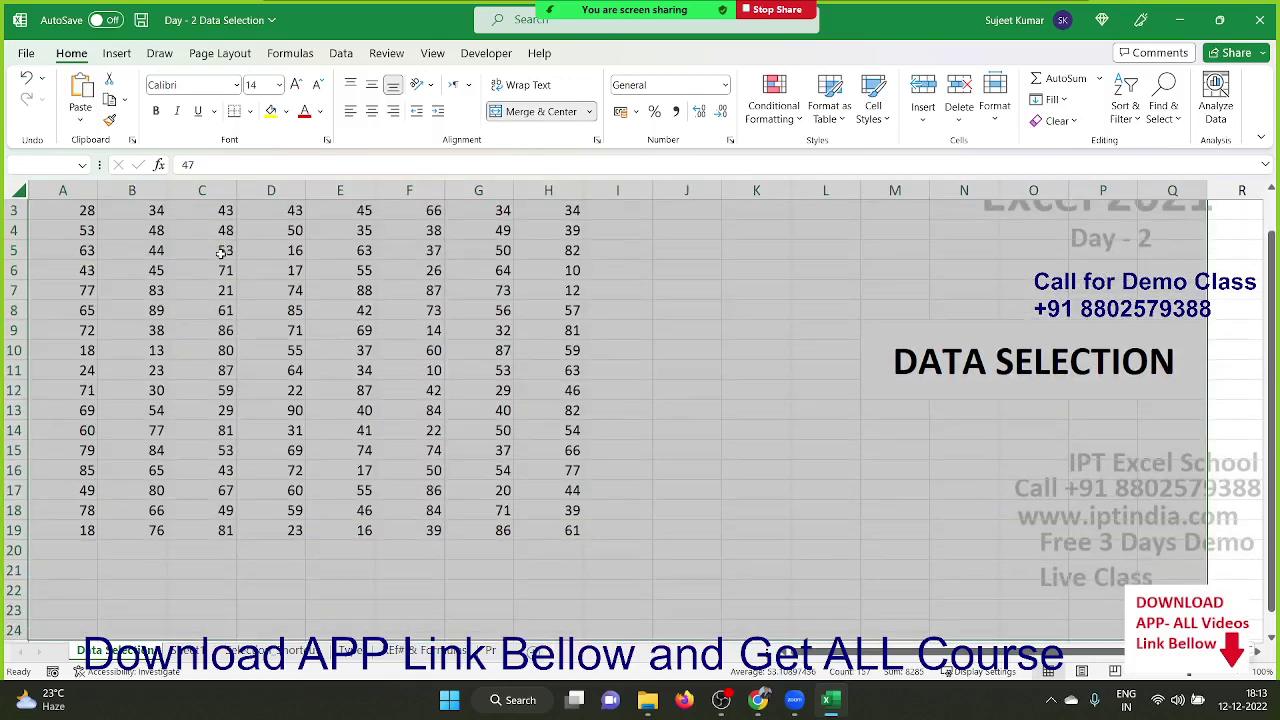
left_click(560, 529)
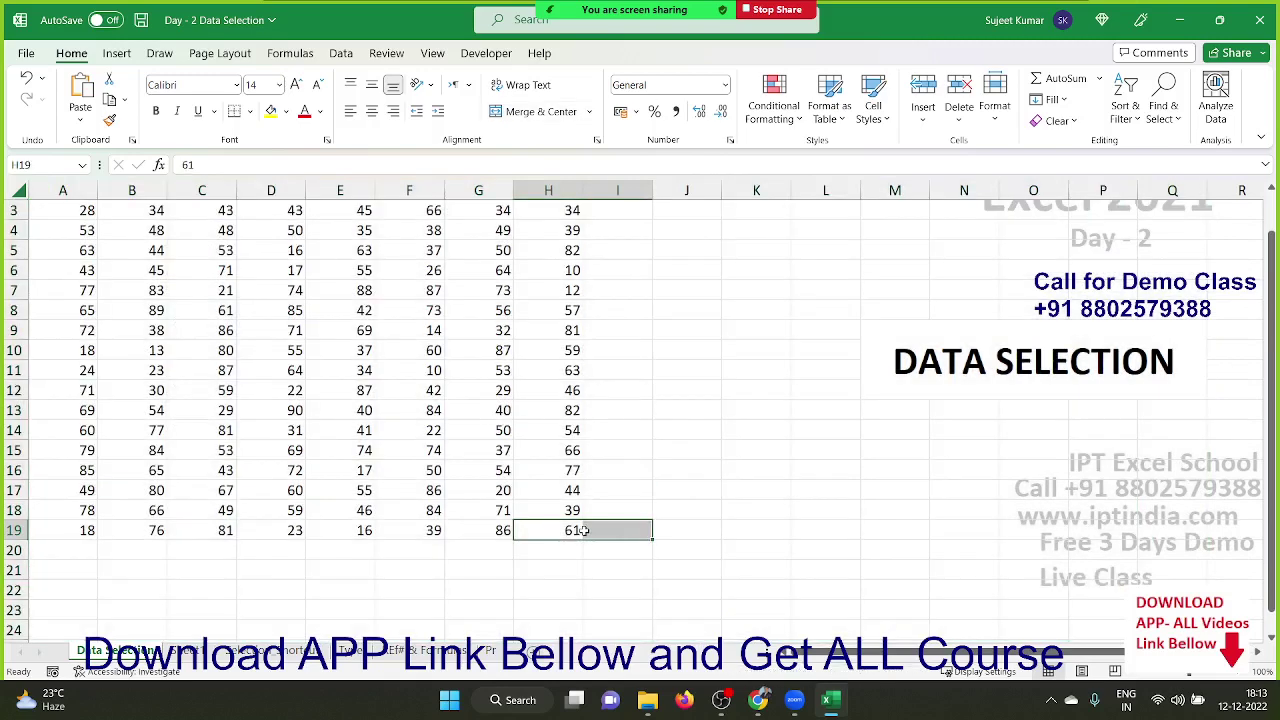
key("Right")
key("Left")
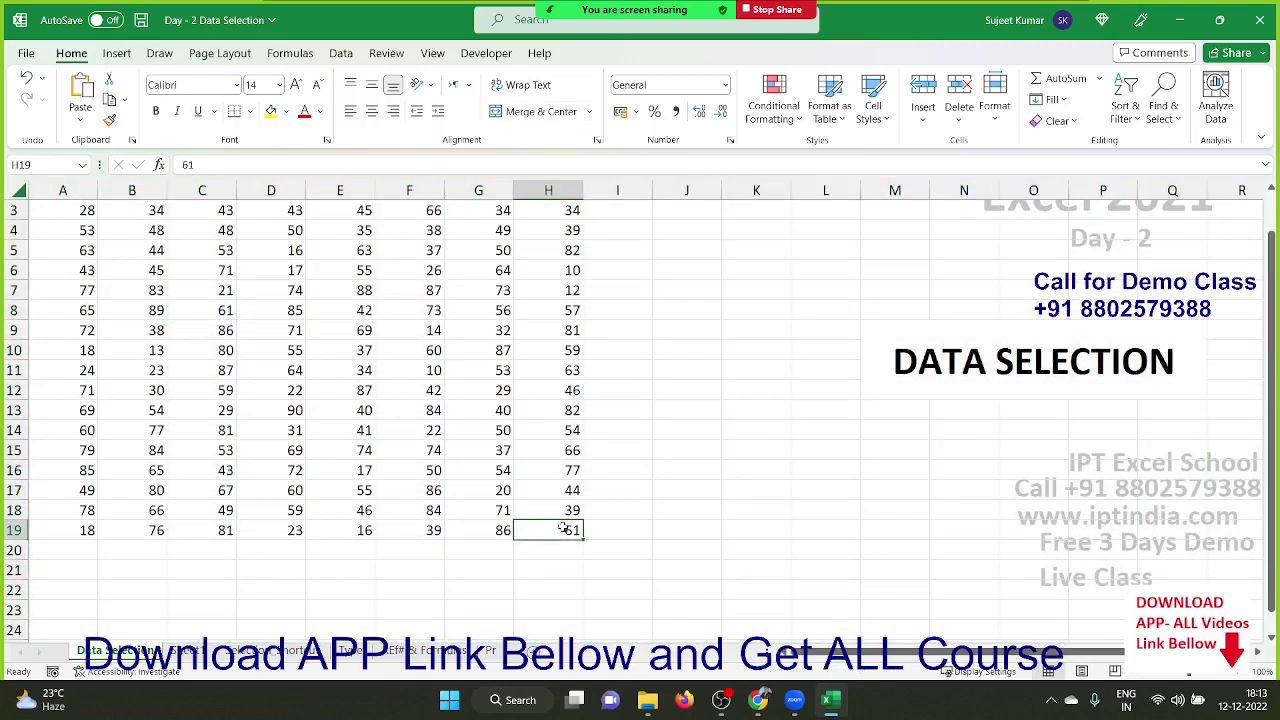
key("ctrl+shift+End")
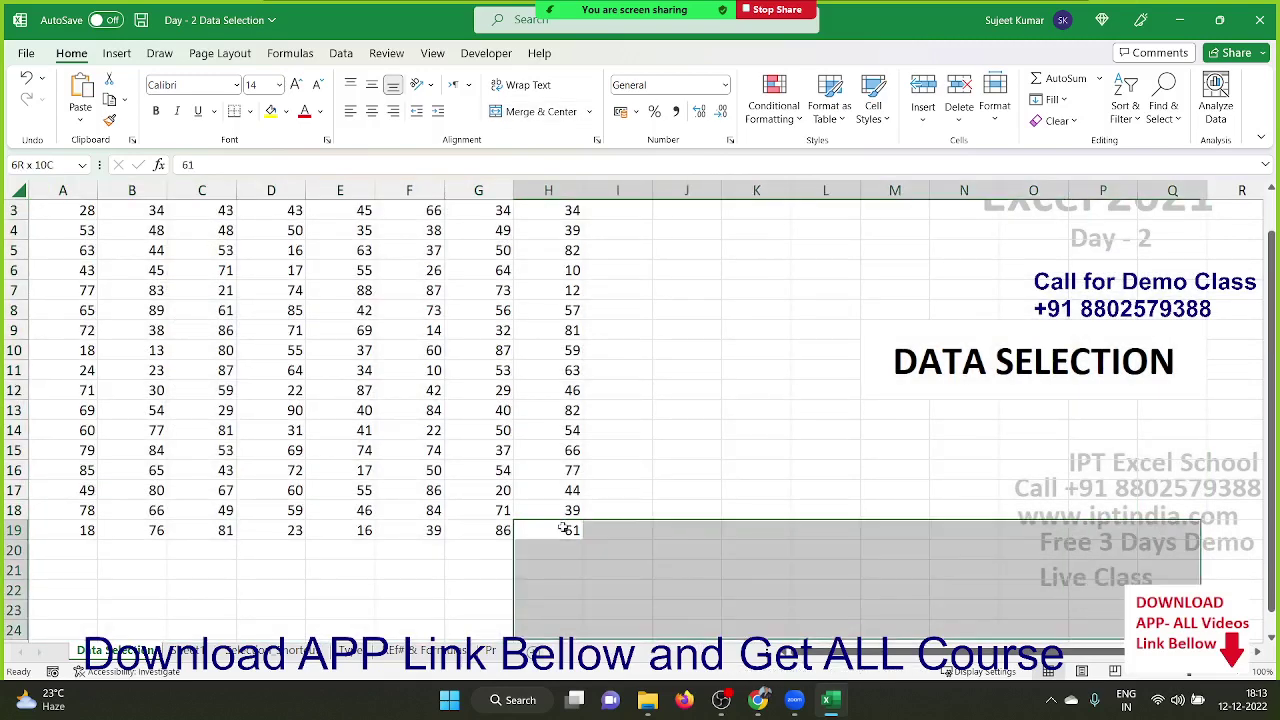
left_click(563, 529)
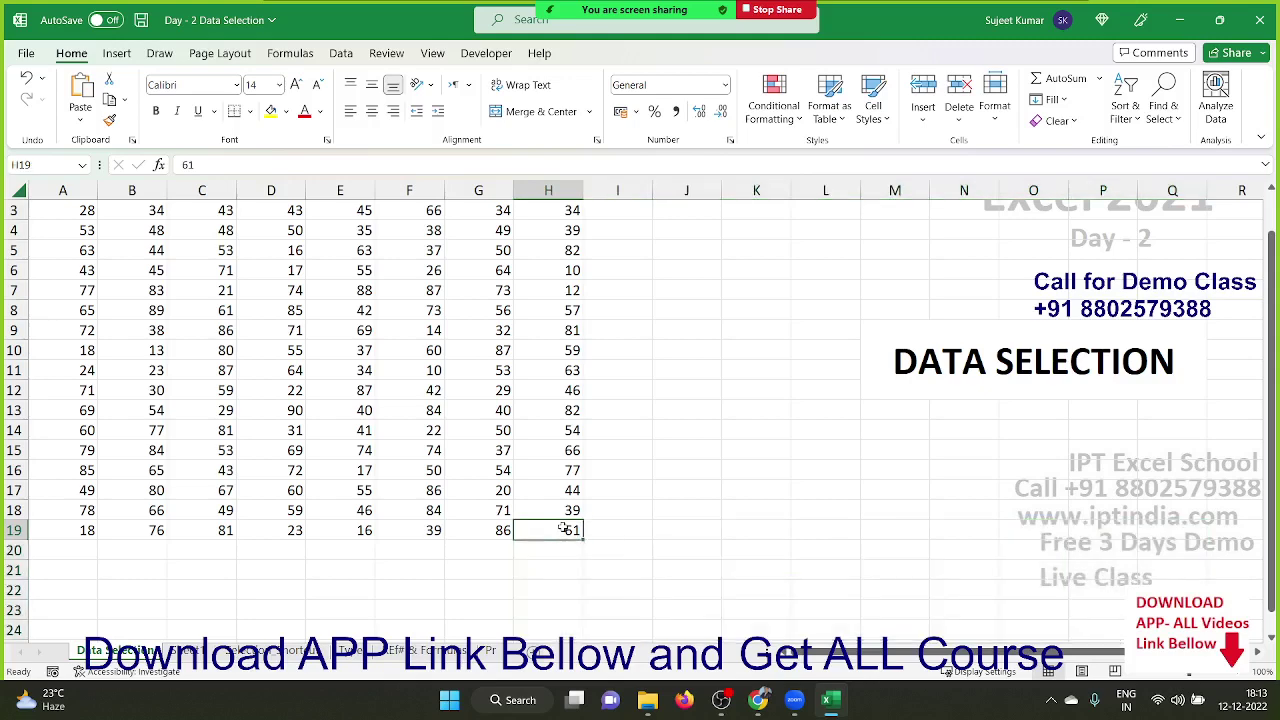
key("ctrl+shift+Home")
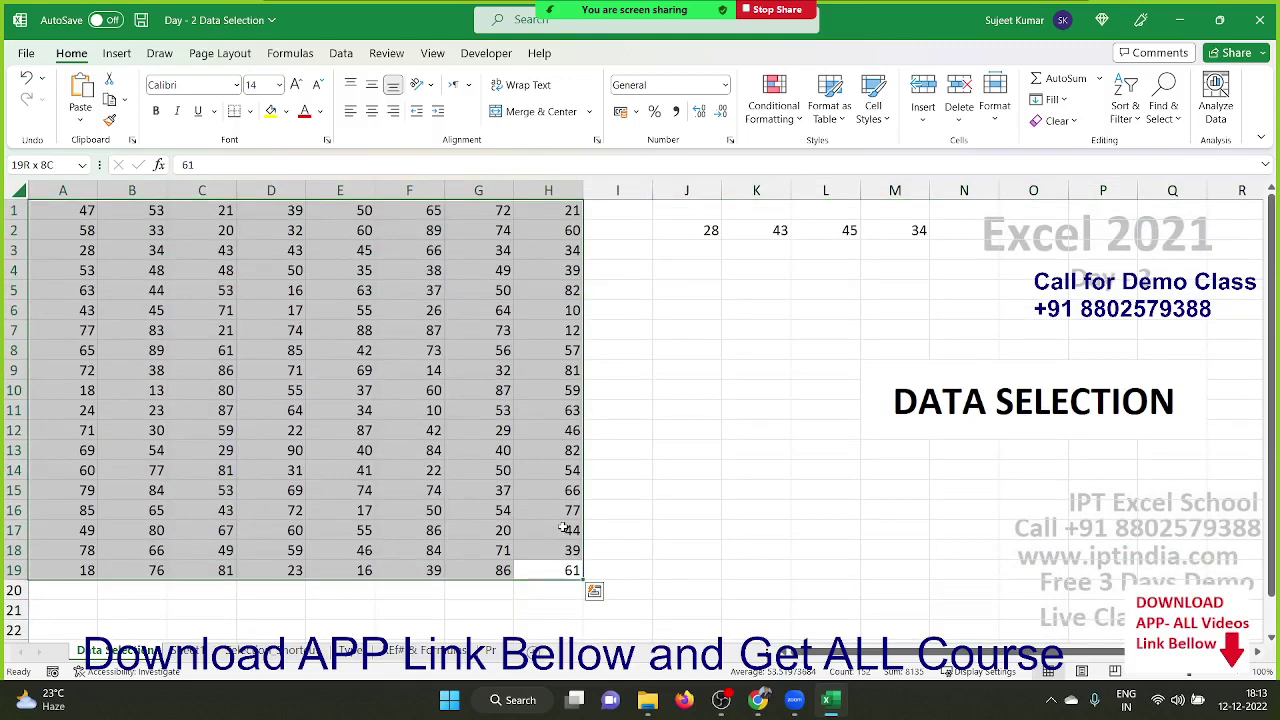
key("Up")
key("Up")
key("Up")
key("Home")
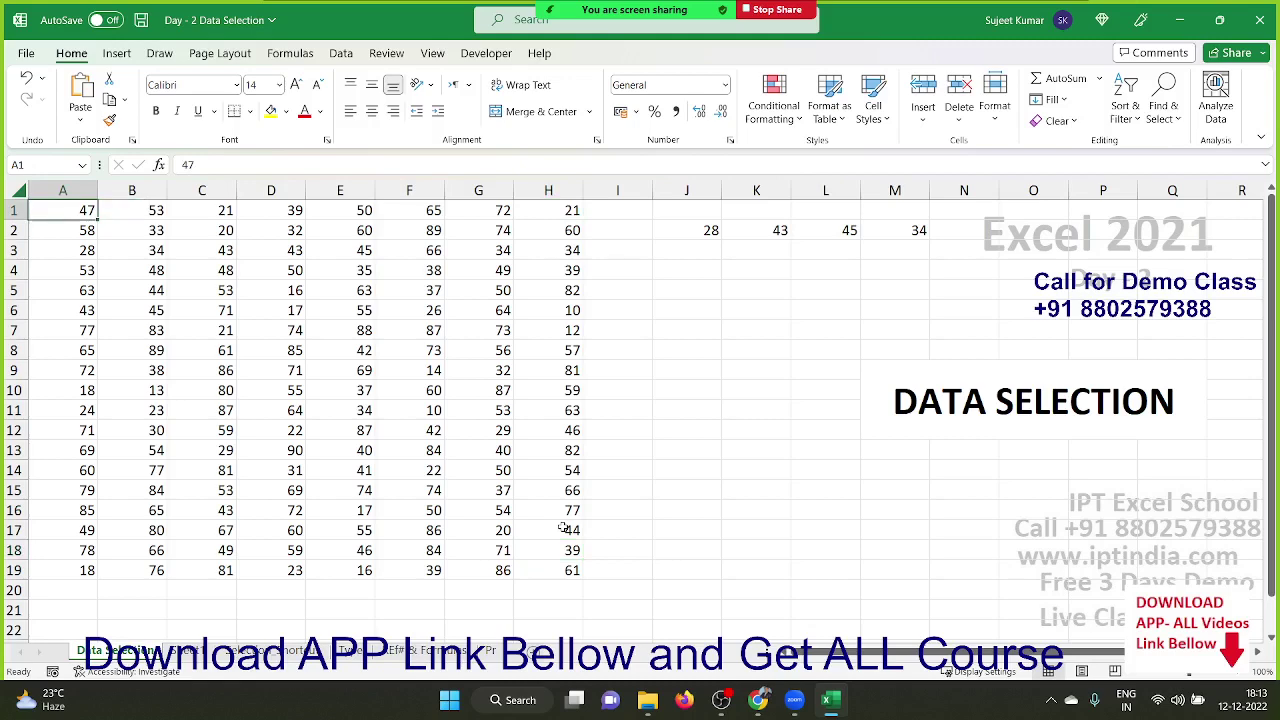
key("ctrl+a")
key("ctrl+a")
scroll(563, 529, "down", 1)
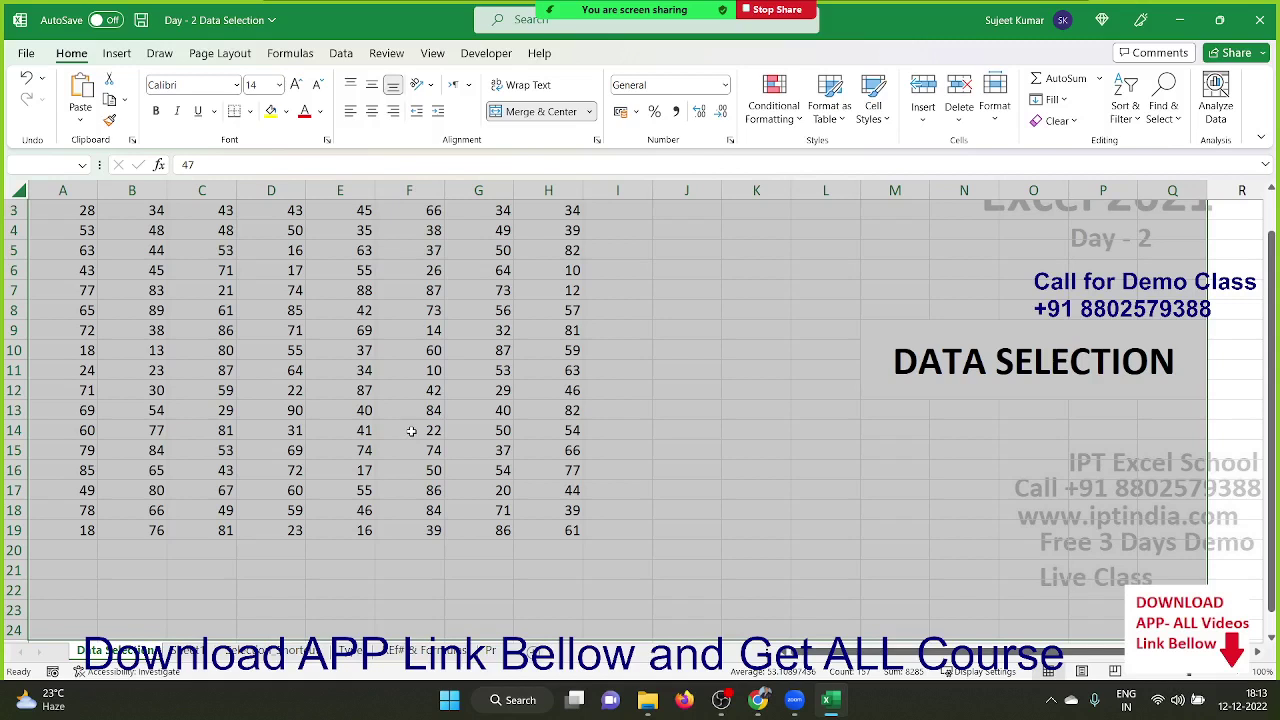
key("ctrl+End")
key("ctrl+shift+Home")
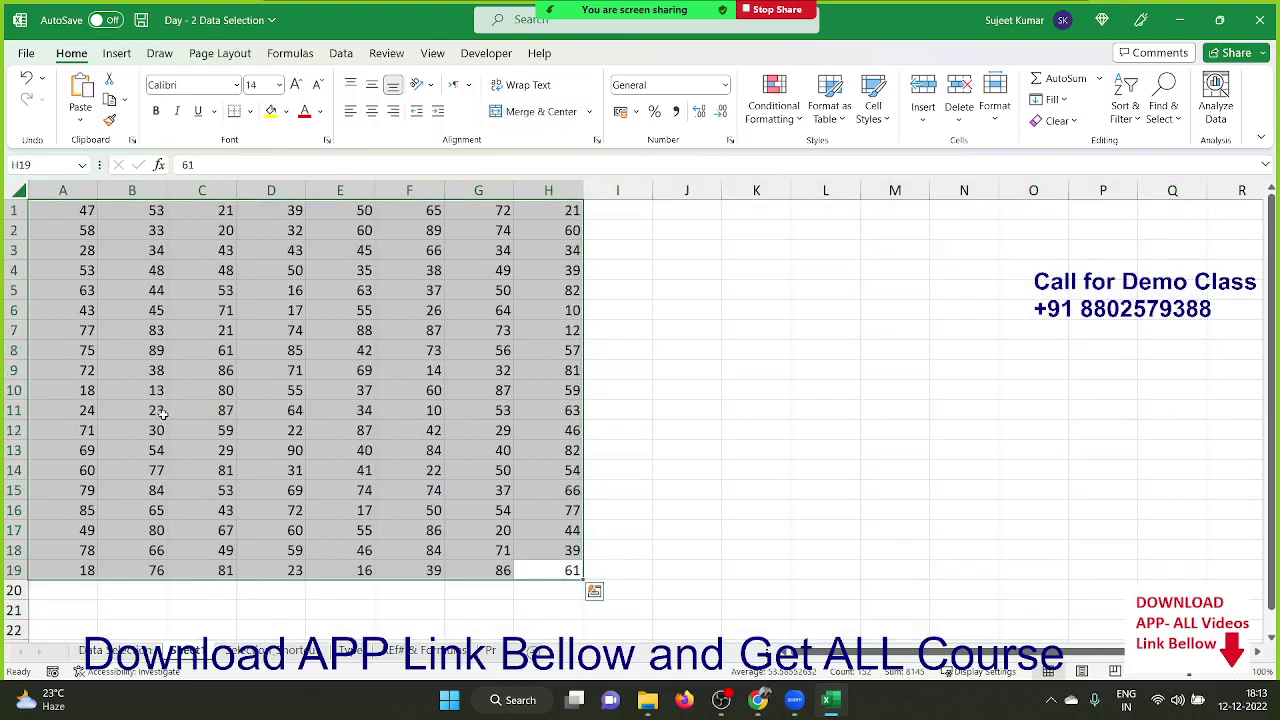
left_click(87, 291)
key("ctrl+Home")
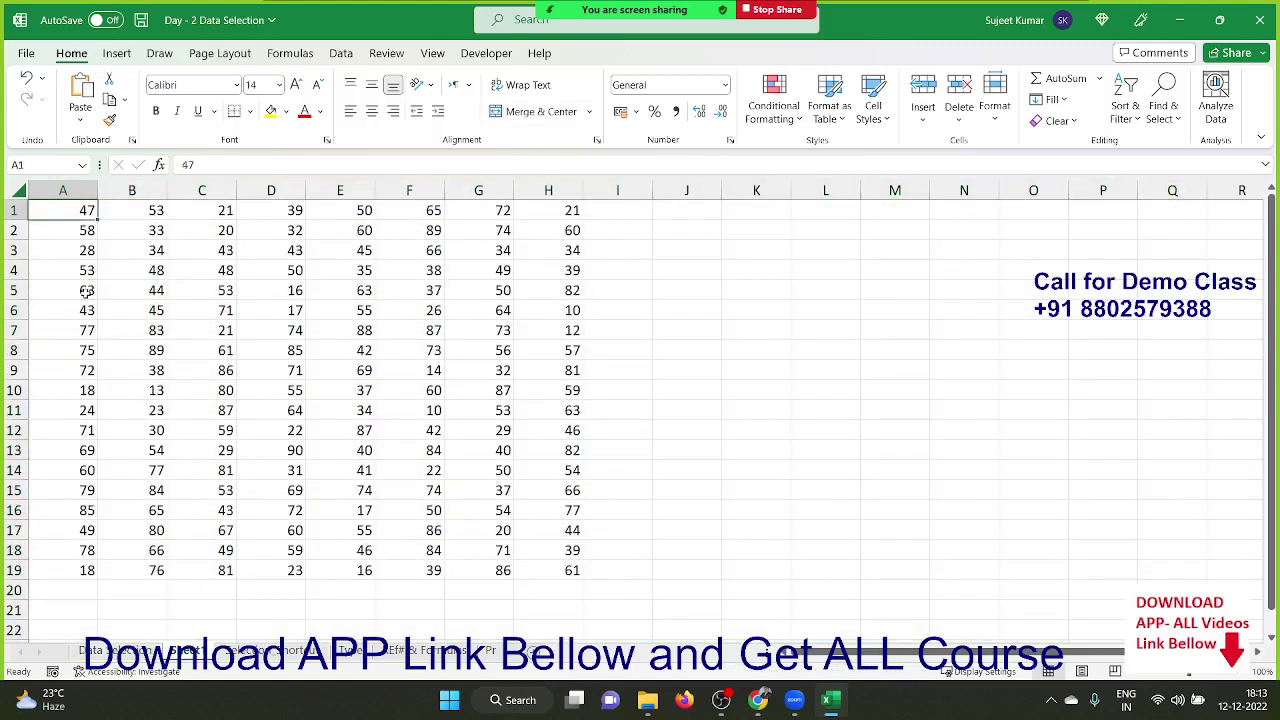
key("ctrl+shift+End")
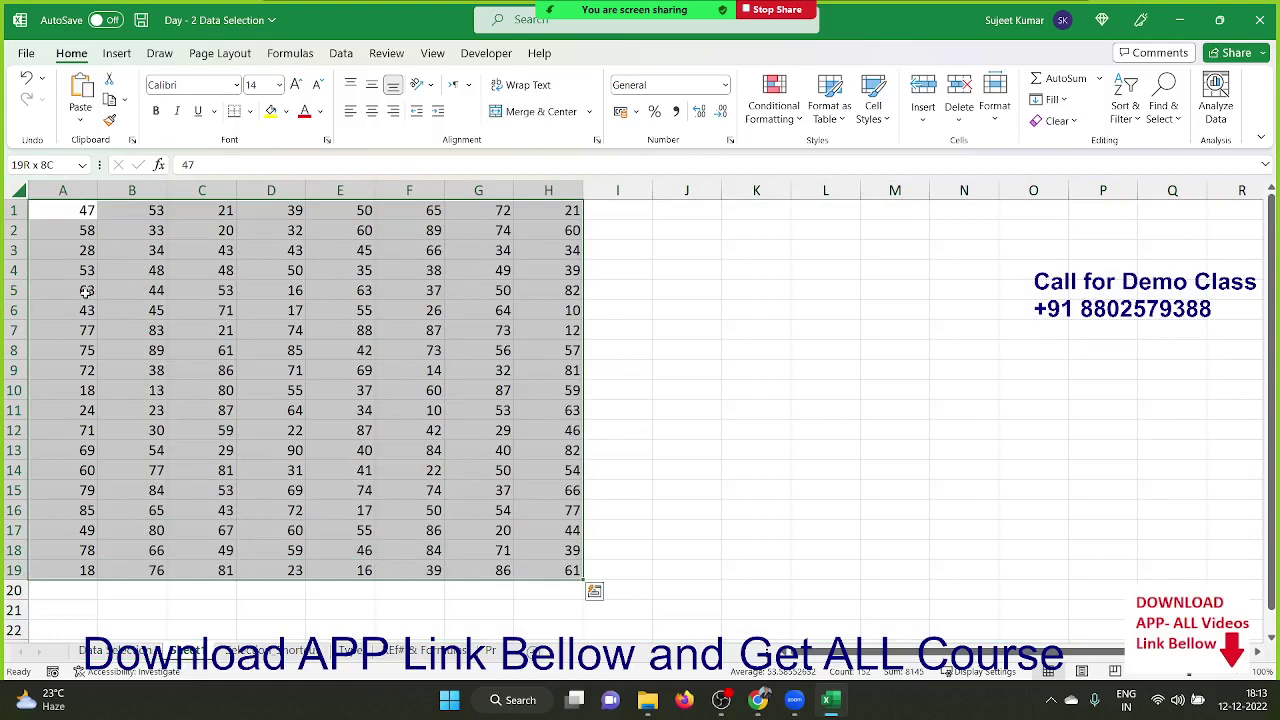
key("ctrl+Home")
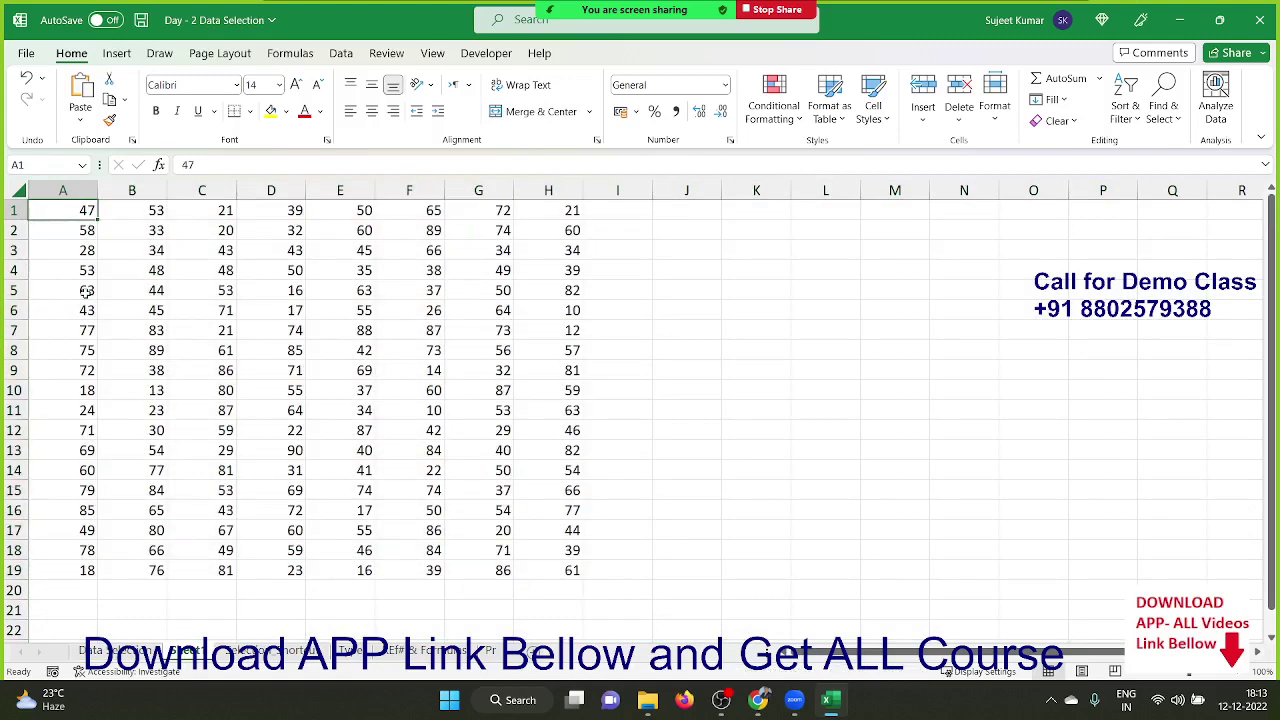
key("ctrl+shift+End")
left_click(87, 291)
key("ctrl+a")
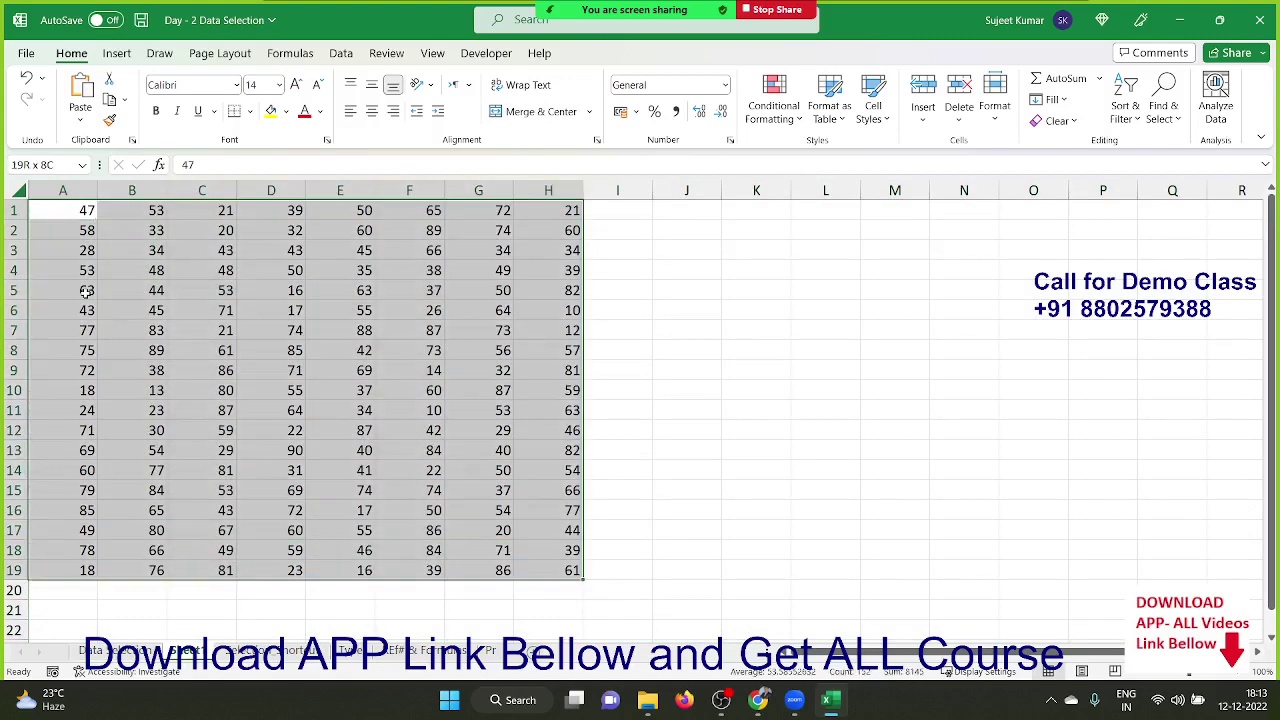
left_click(87, 291)
scroll(131, 640, "down", 1)
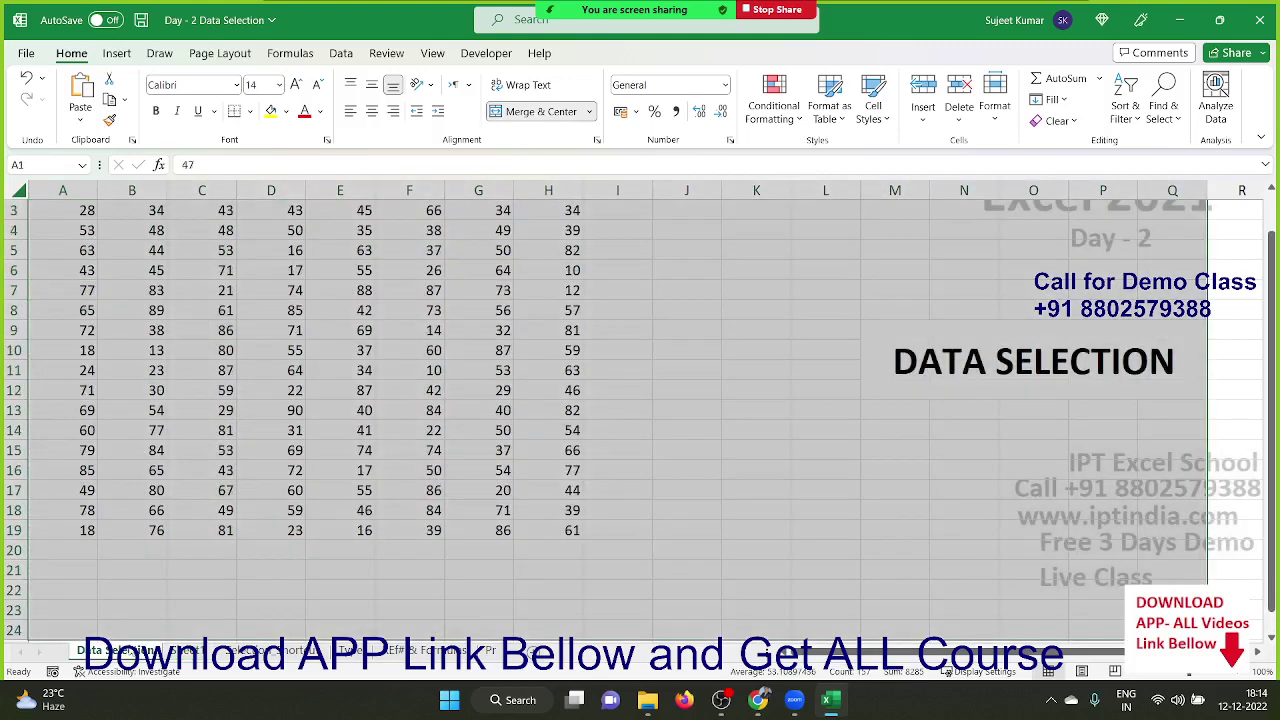
left_click(170, 470)
scroll(170, 470, "up", 1)
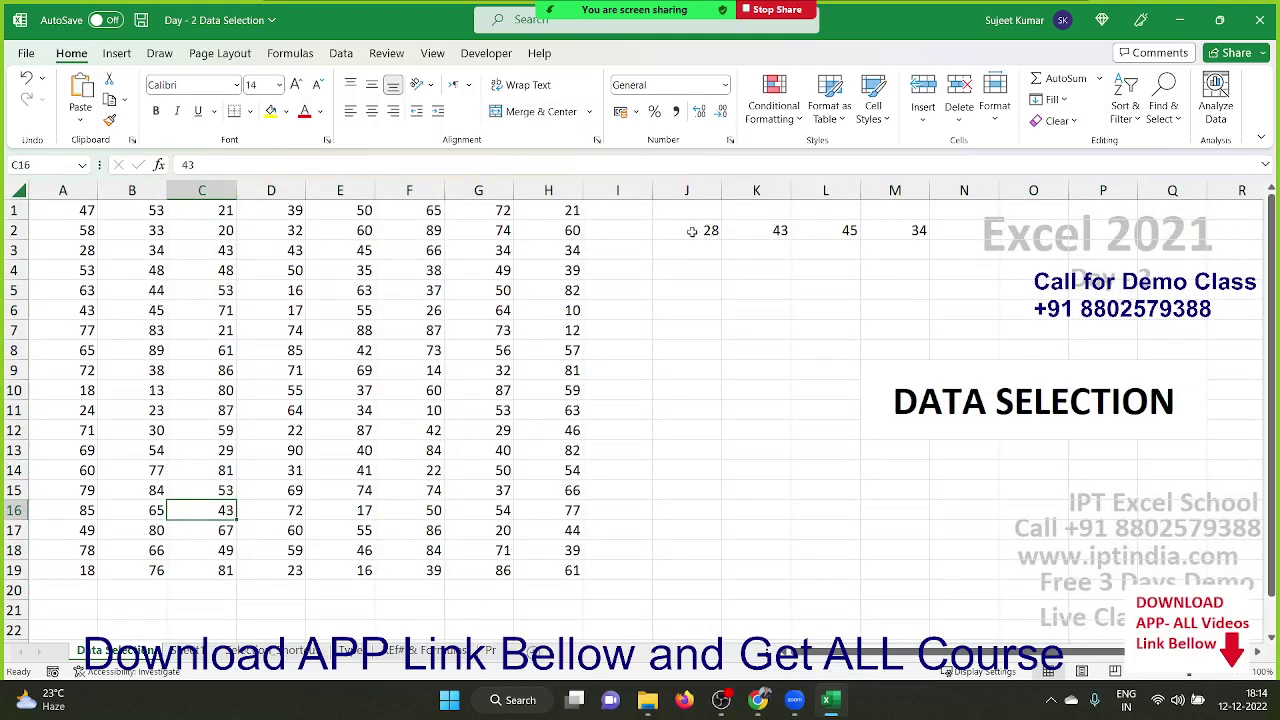
Clear 28, 43, 45 and 34 from J2:M2, then Ctrl+click B6, B9, B12 and B15.
left_click_drag(686, 212, 877, 267)
key("Delete")
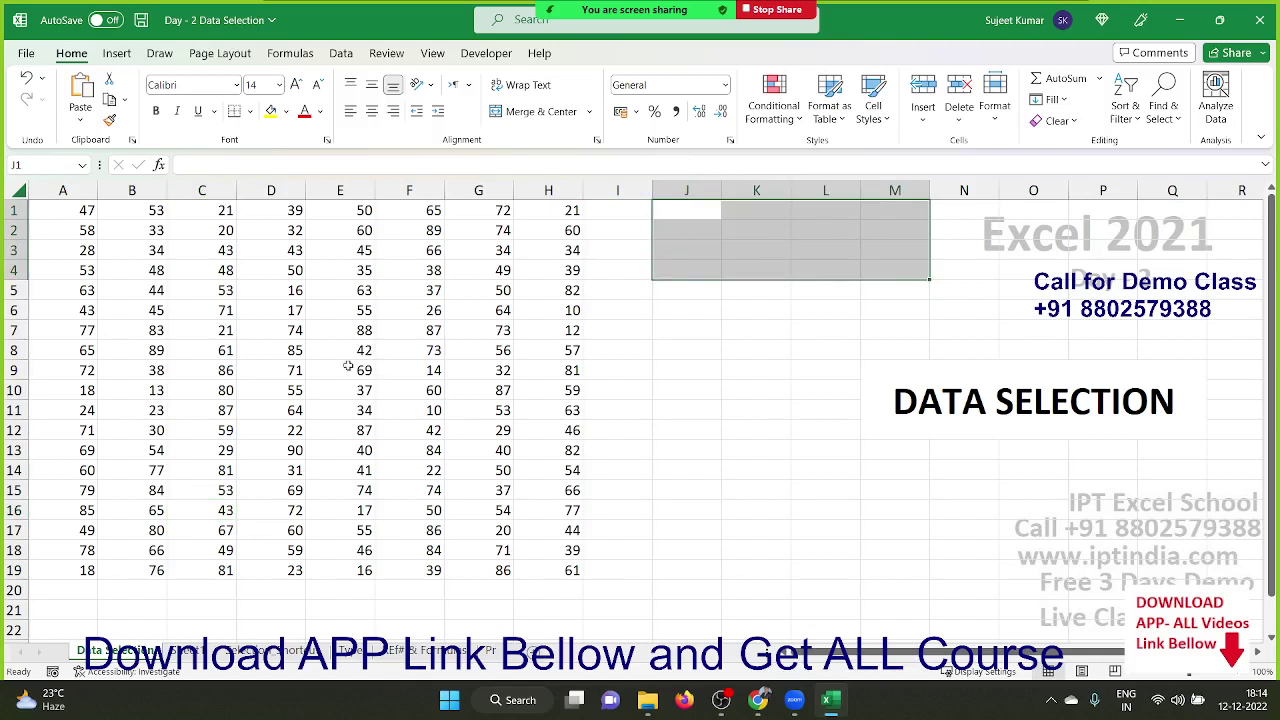
left_click(138, 308, "ctrl")
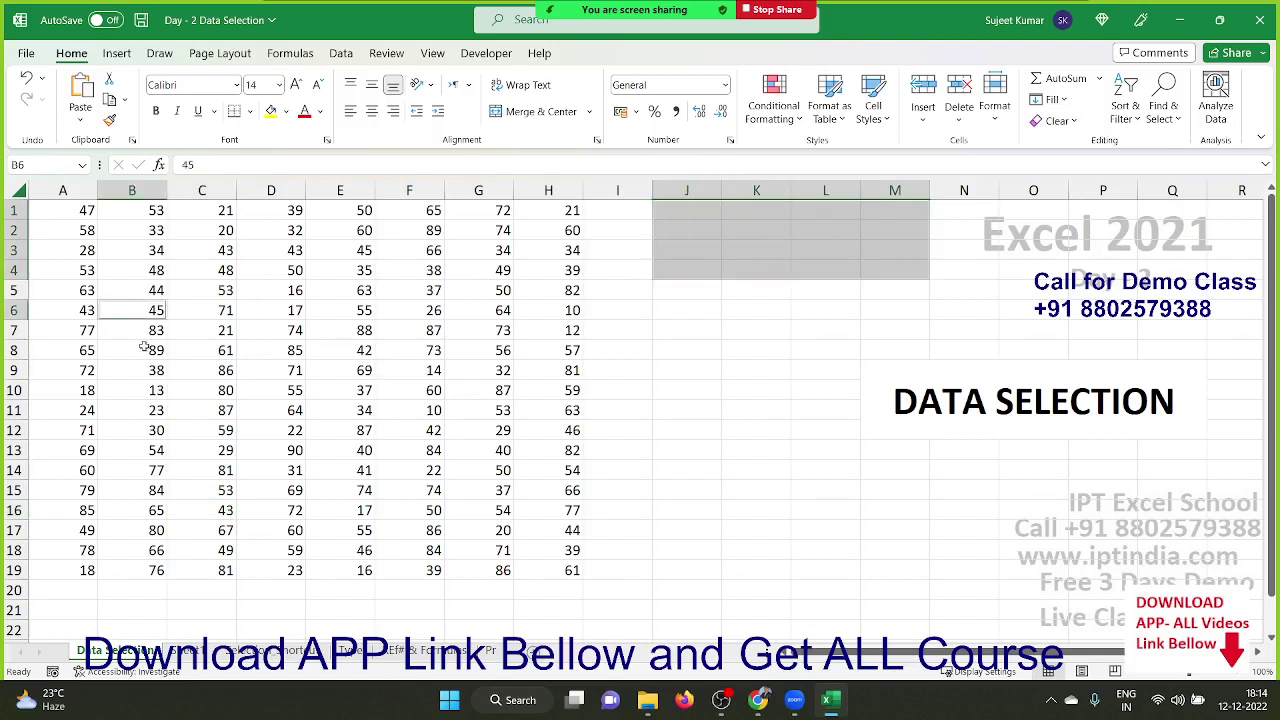
left_click(143, 368, "ctrl")
left_click(141, 430, "ctrl")
left_click(140, 486, "ctrl")
Add D17, E13:E14, D6, F5:G5, G8:G9, G13, G16 and H14 to the multiple selection.
left_click(280, 538, "ctrl")
left_click_drag(340, 450, 340, 470, "ctrl")
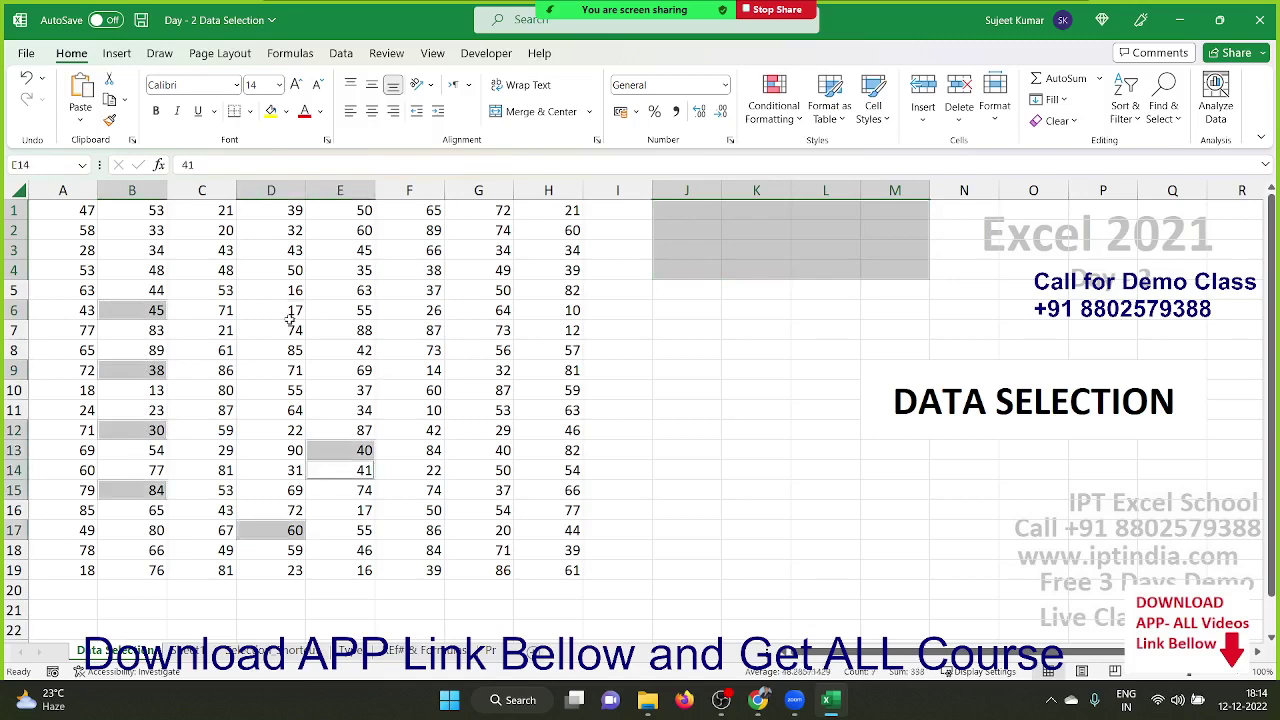
left_click(270, 310, "ctrl")
left_click_drag(409, 290, 478, 290, "ctrl")
left_click_drag(478, 350, 478, 370, "ctrl")
left_click(481, 443, "ctrl")
left_click(472, 516, "ctrl")
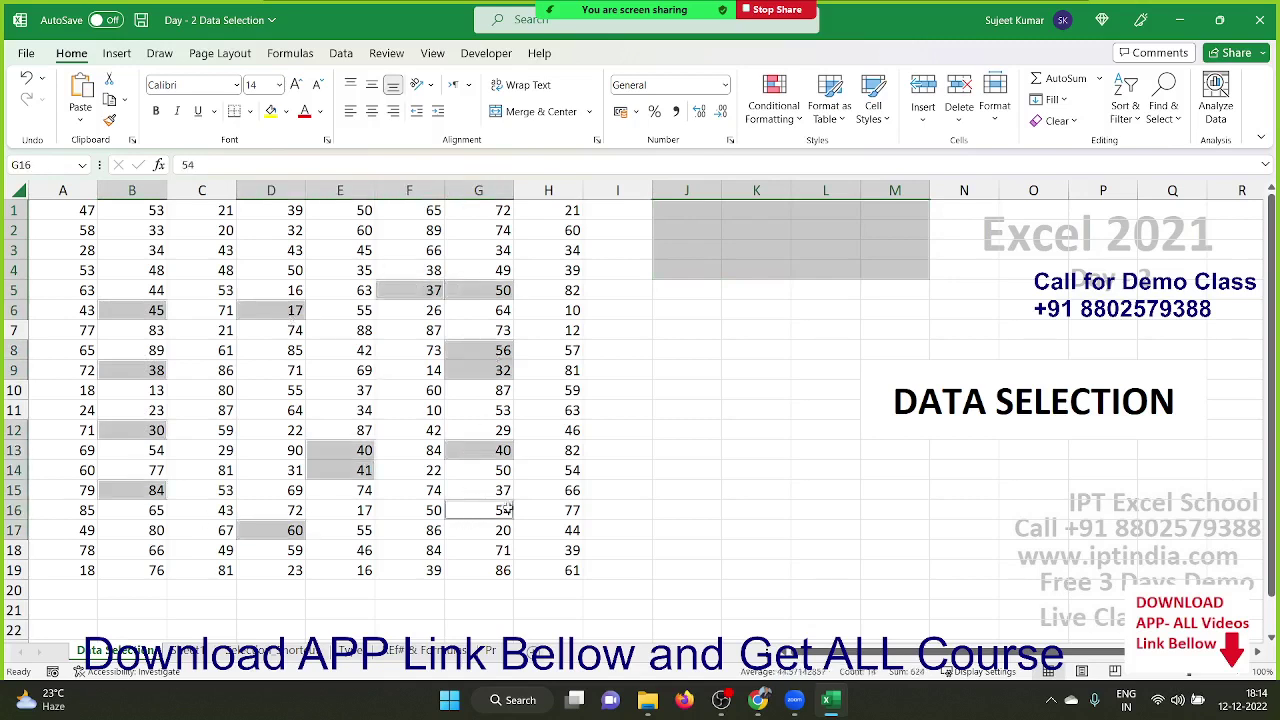
left_click(566, 474, "ctrl")
Start a new scattered selection of B4, B9, C14, G15, F12, E8 and D5.
left_click(621, 357)
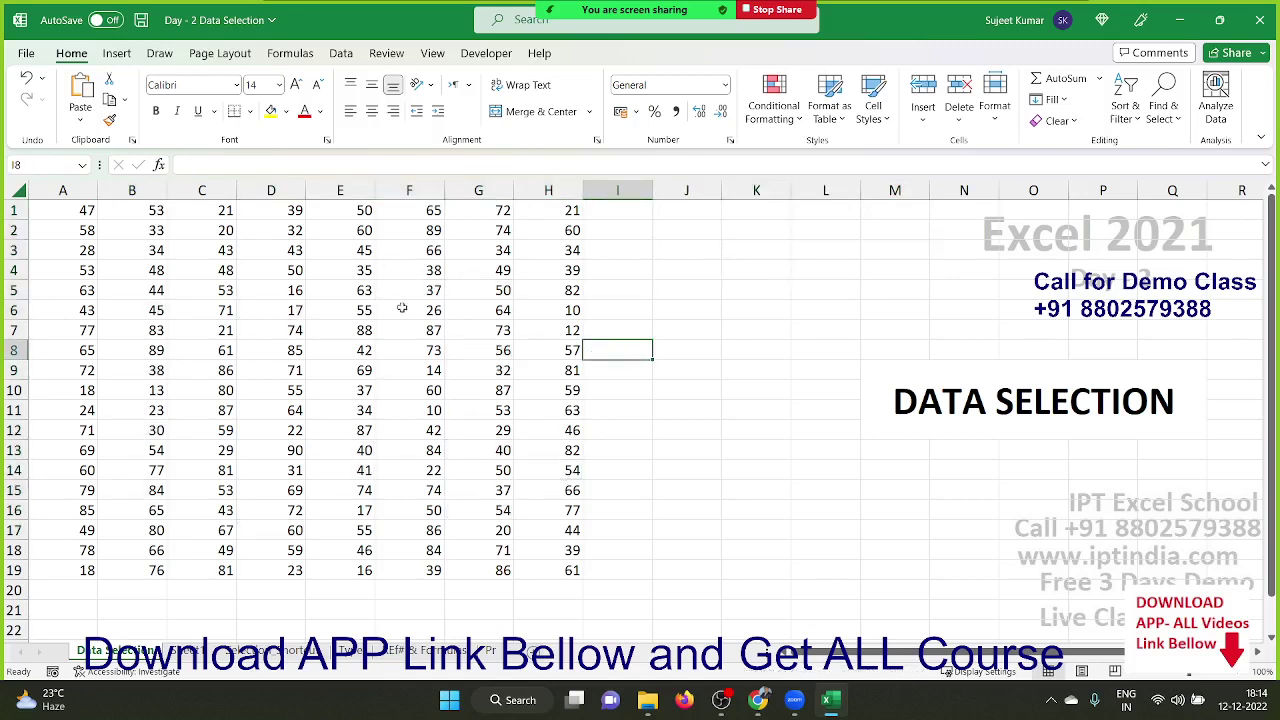
left_click(128, 266)
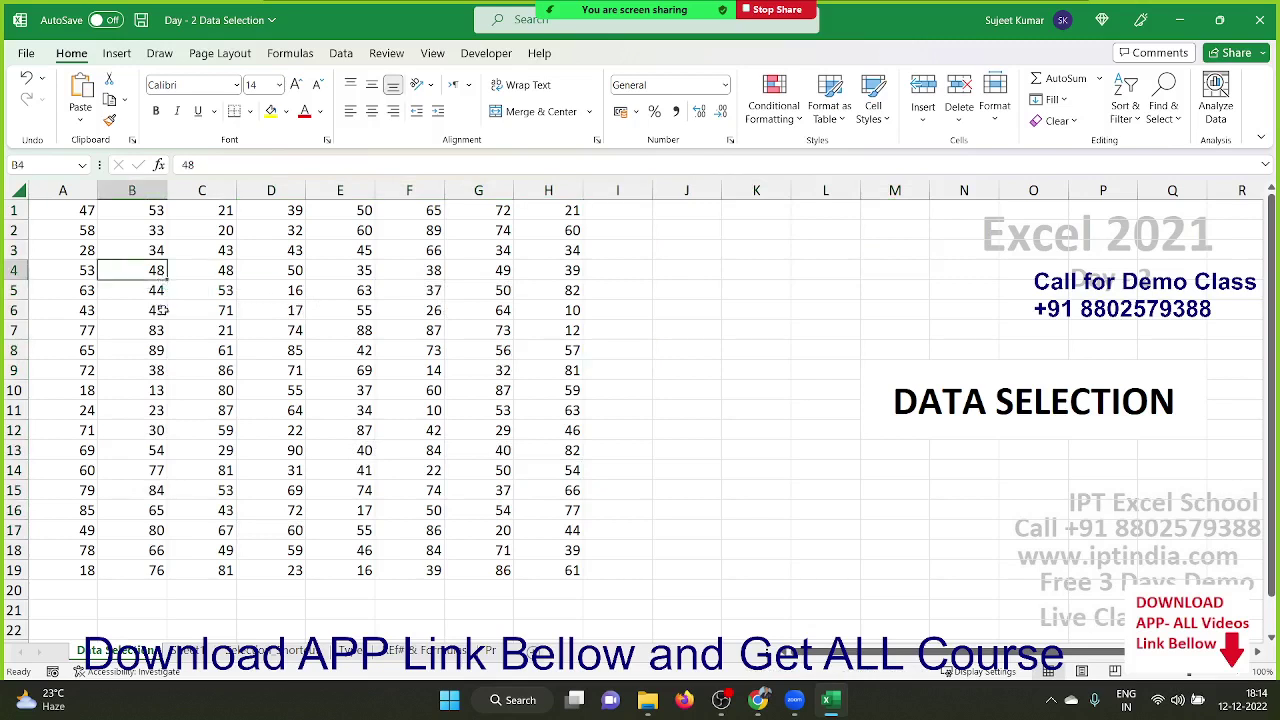
left_click(144, 369, "ctrl")
left_click(220, 470, "ctrl")
left_click(490, 490, "ctrl")
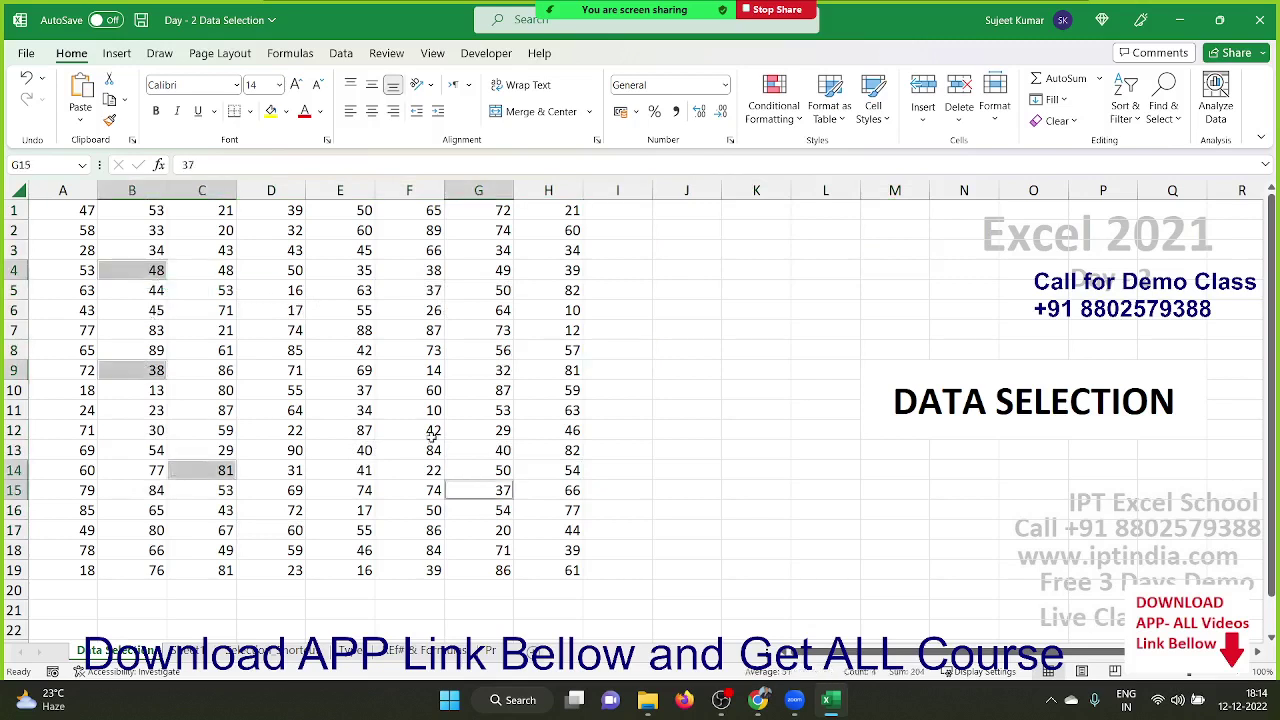
left_click(420, 430, "ctrl")
left_click(350, 350, "ctrl")
left_click(296, 290, "ctrl")
Add F4, G8, H9, H11 and H6, then try copying the scattered cells.
left_click(410, 278, "ctrl")
left_click(470, 346, "ctrl")
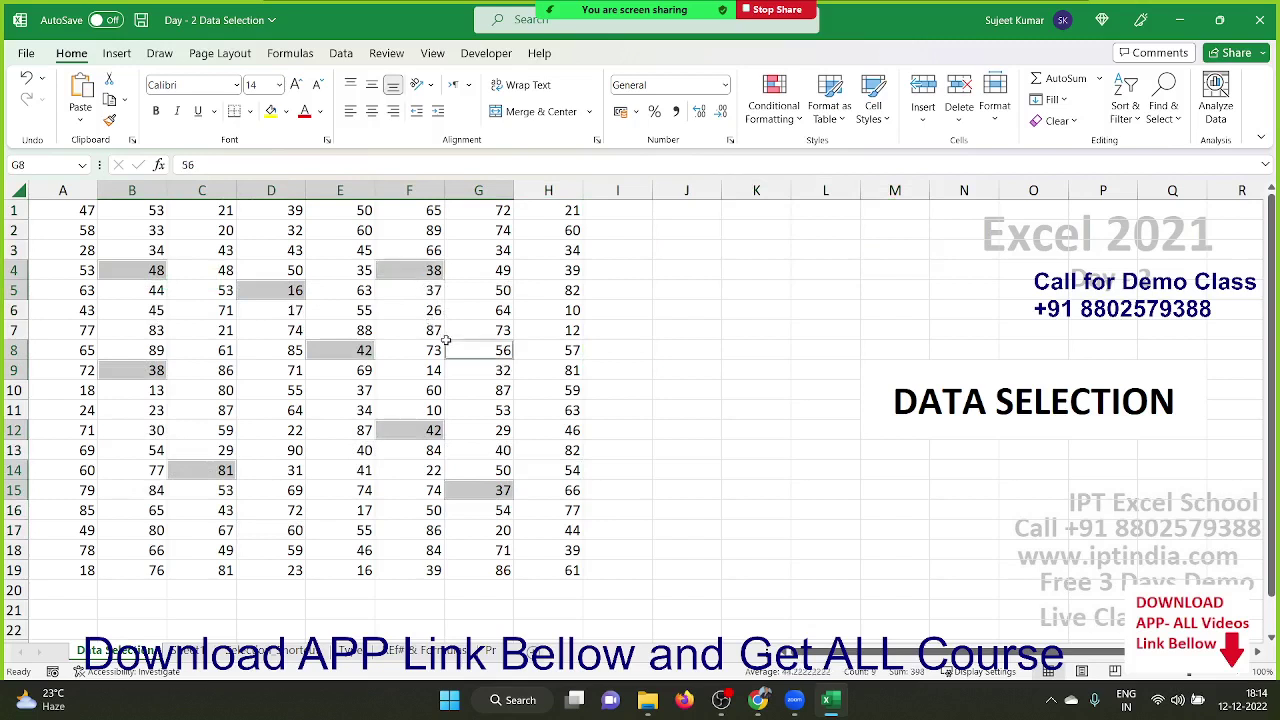
left_click(528, 370, "ctrl")
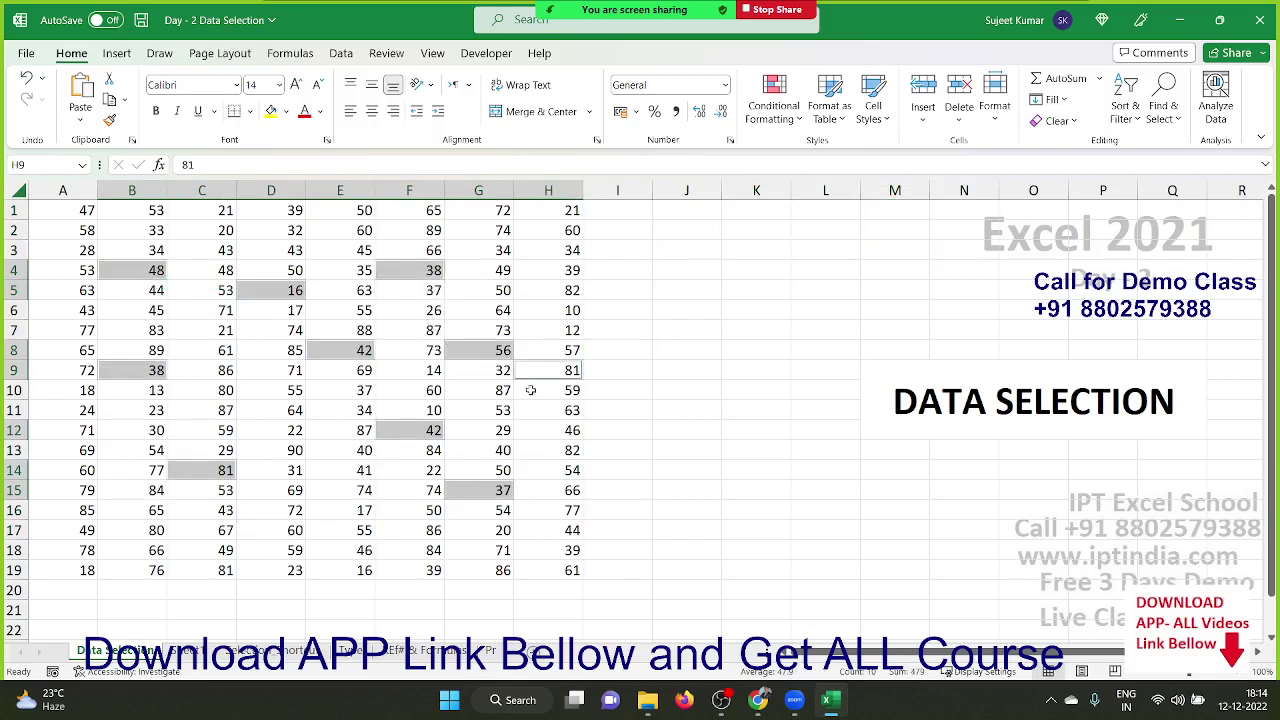
left_click(536, 418, "ctrl")
left_click(526, 301, "ctrl")
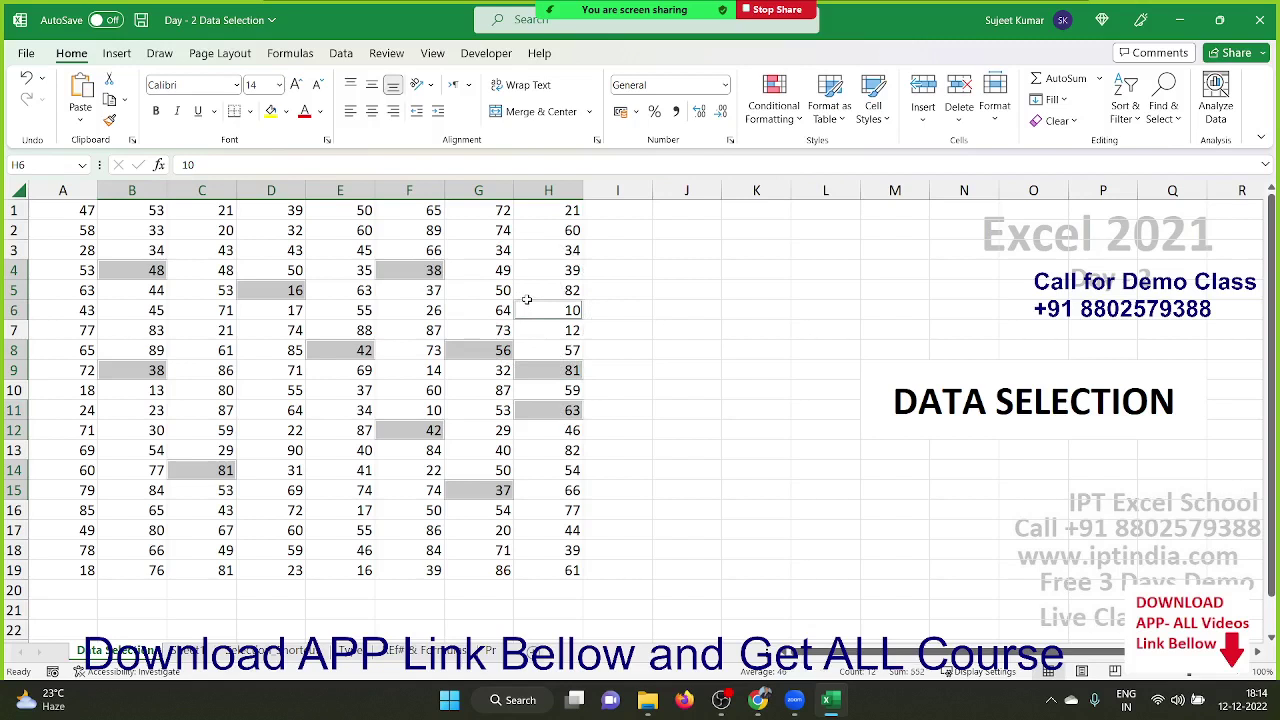
key("ctrl+c")
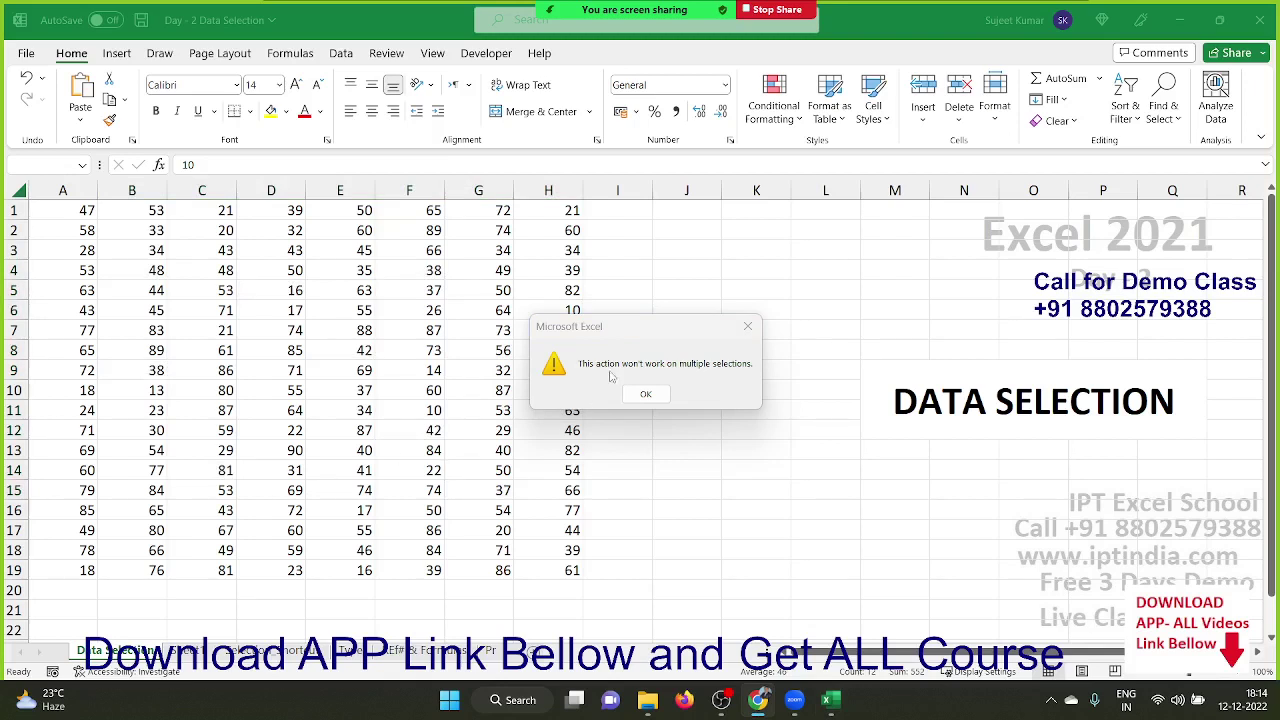
Dismiss the warning and copy the values from A1, D1 and F1 into L1:N1.
left_click(646, 393)
left_click(388, 347)
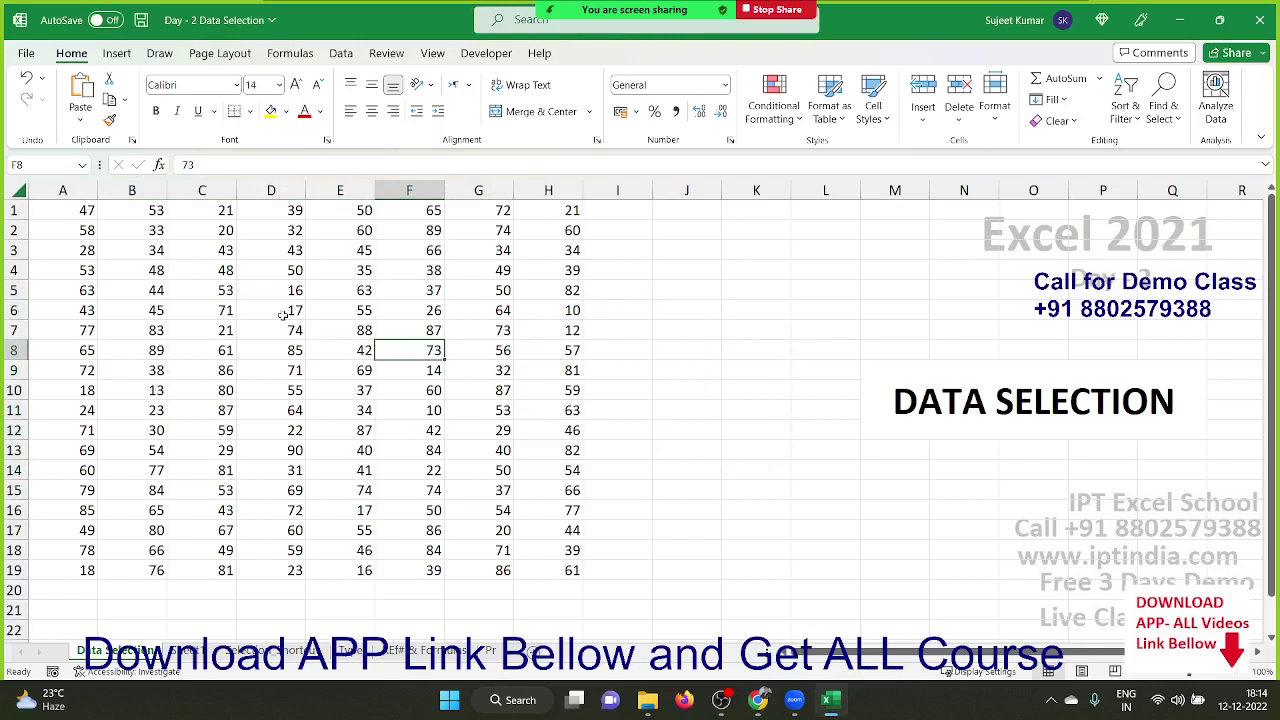
left_click(65, 211)
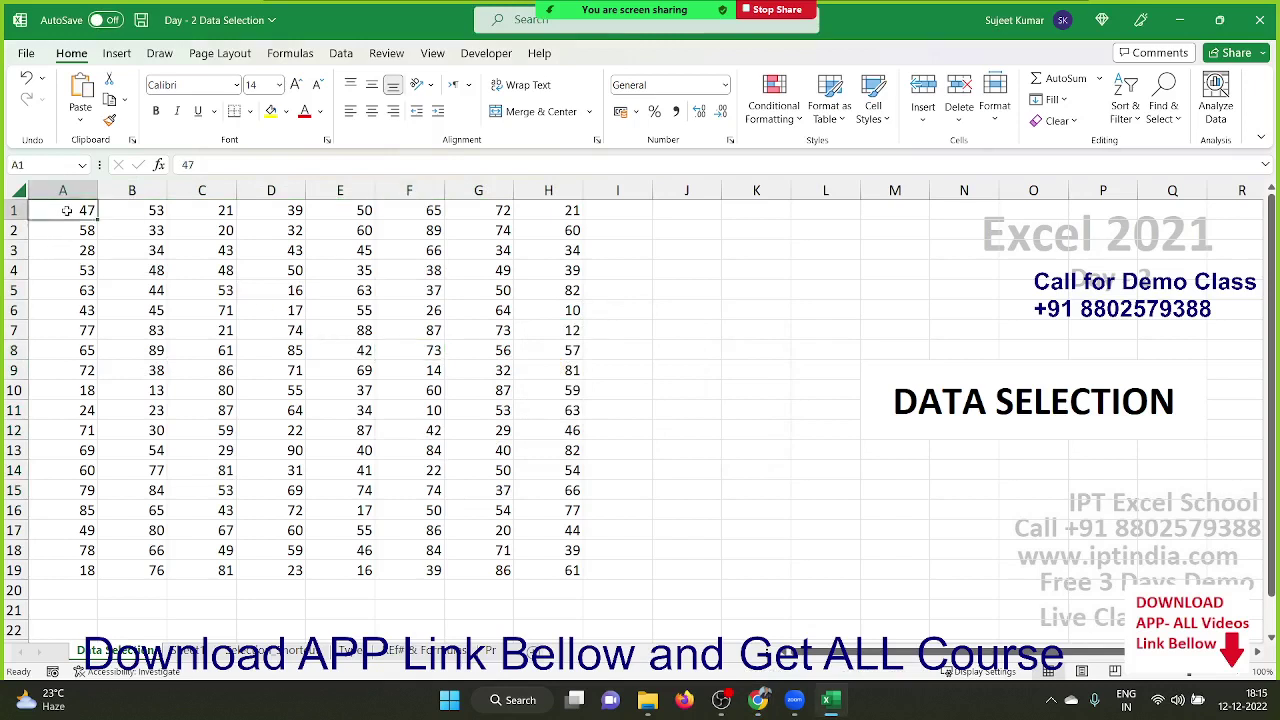
left_click(245, 207, "ctrl")
left_click(420, 211, "ctrl")
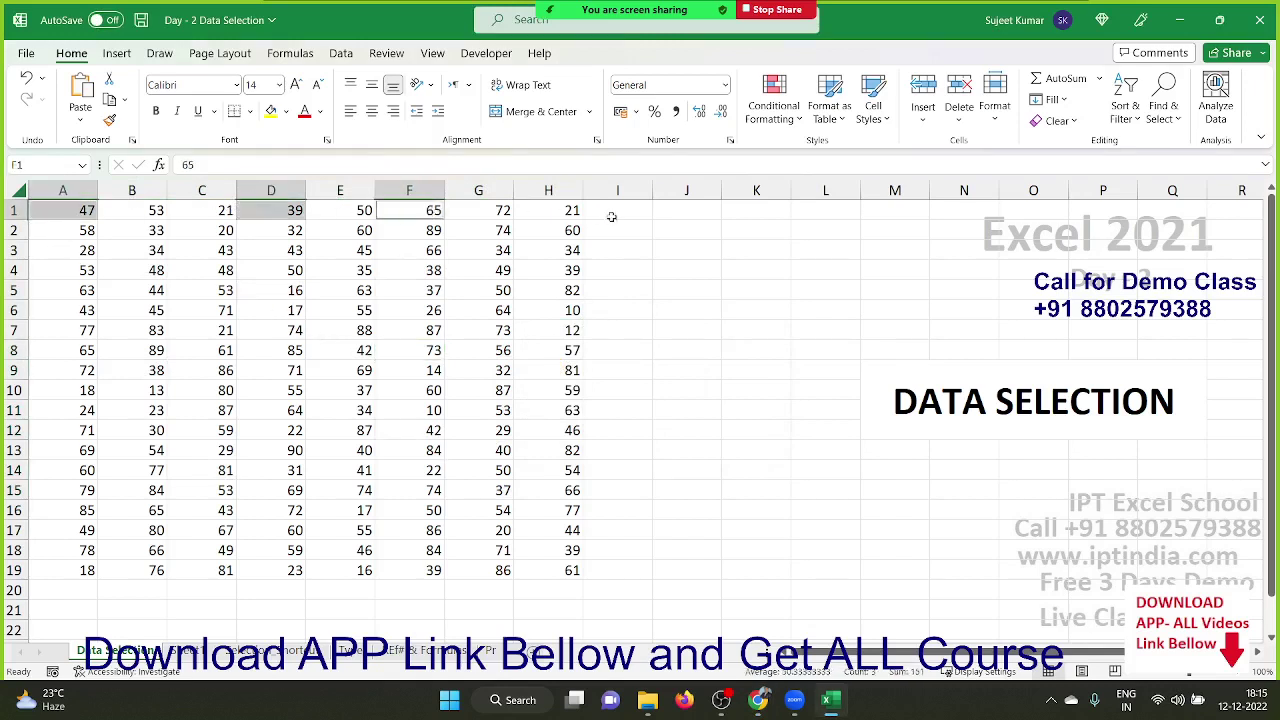
key("ctrl+c")
left_click(811, 214)
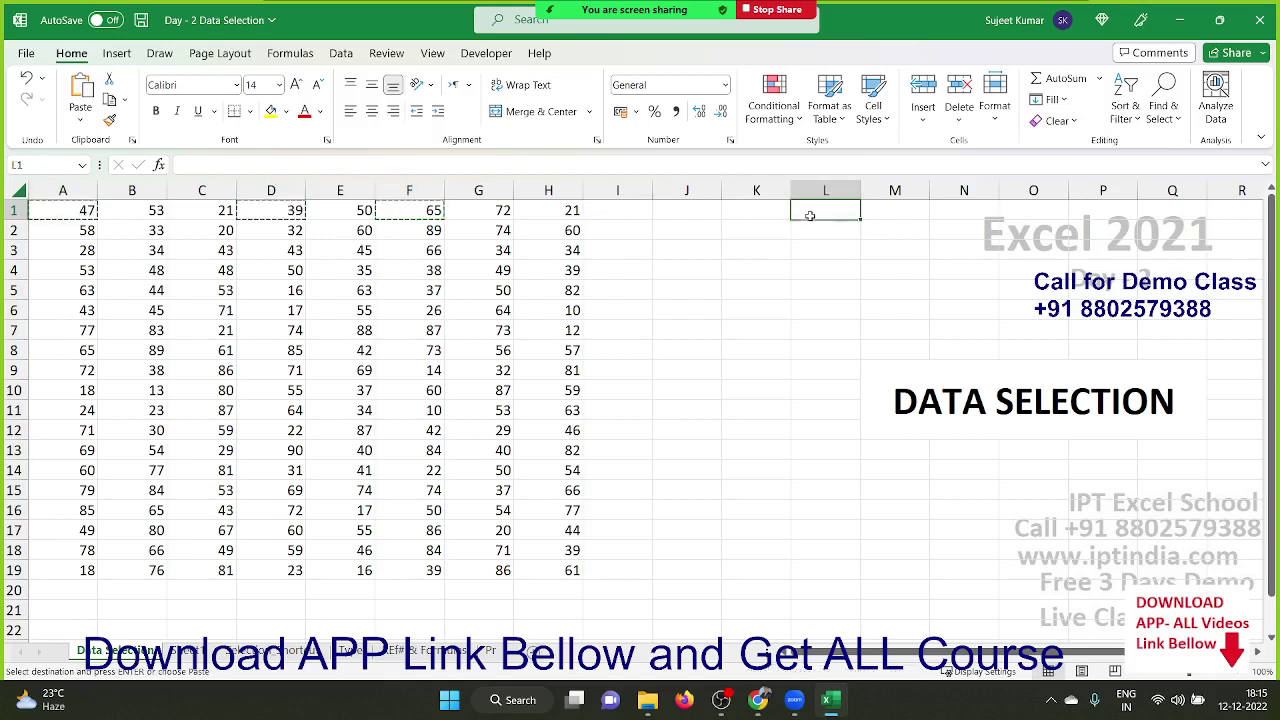
key("ctrl+v")
Cancel copy mode, then select cells A1 to A3.
key("Escape")
left_click(290, 290)
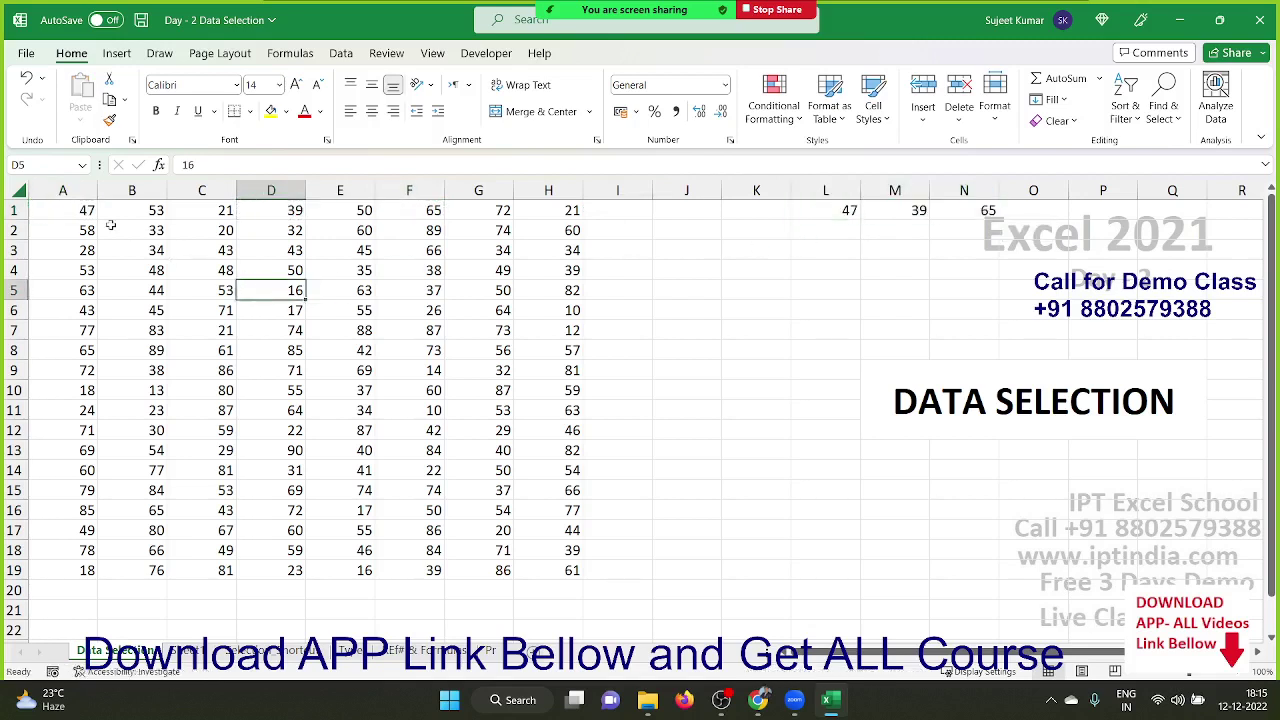
left_click_drag(82, 204, 80, 243)
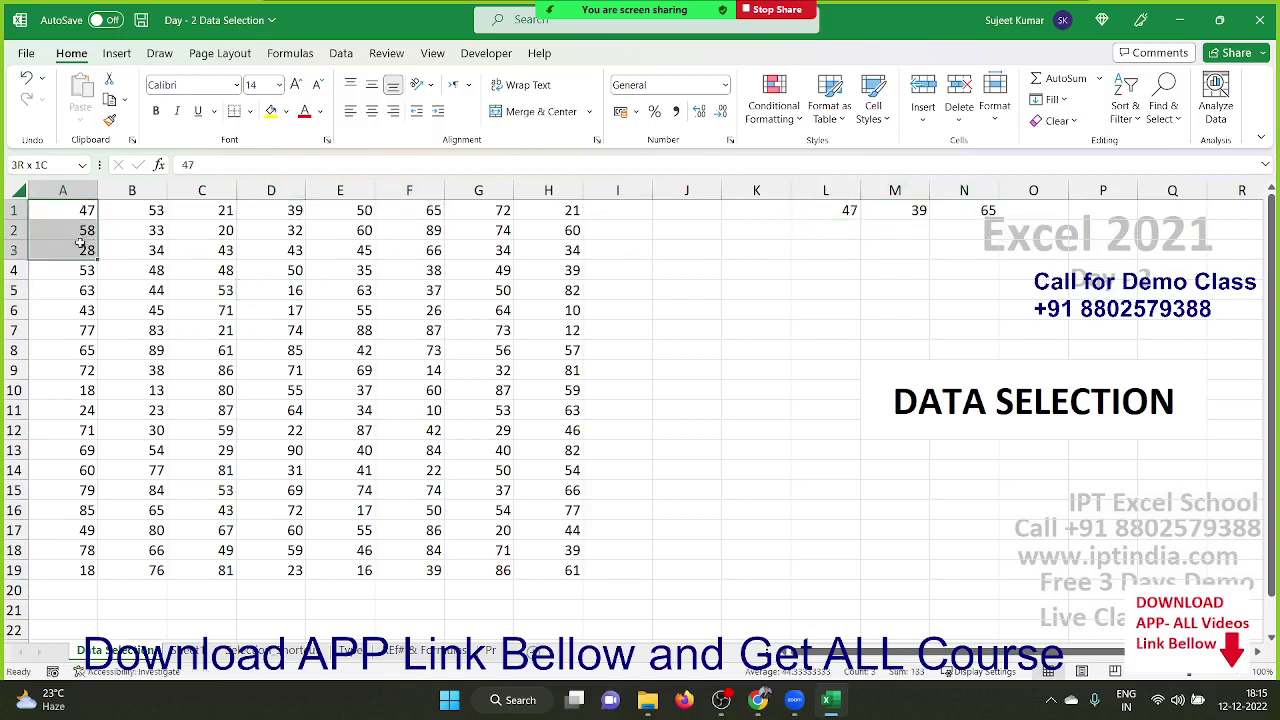
Copy A1:A3, C1:C3 and E1:E3 together and paste them into J3:L5.
left_click_drag(186, 212, 198, 243, "ctrl")
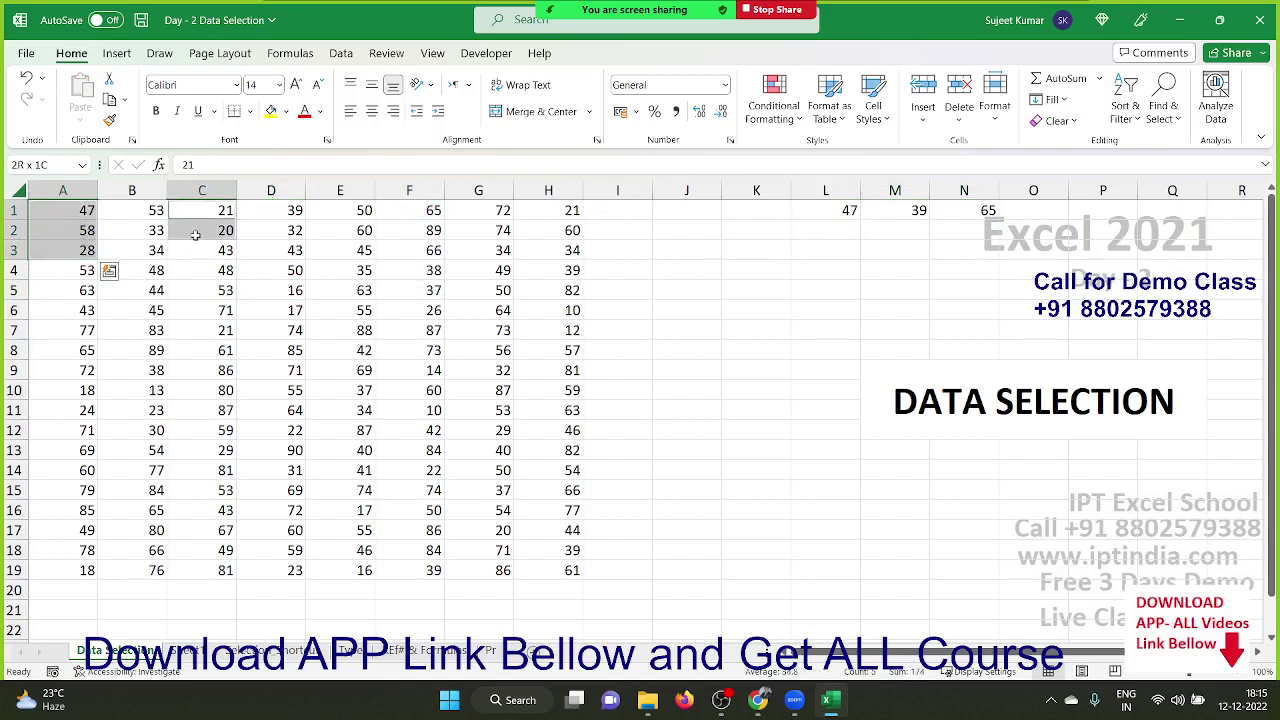
left_click_drag(366, 210, 366, 250, "ctrl")
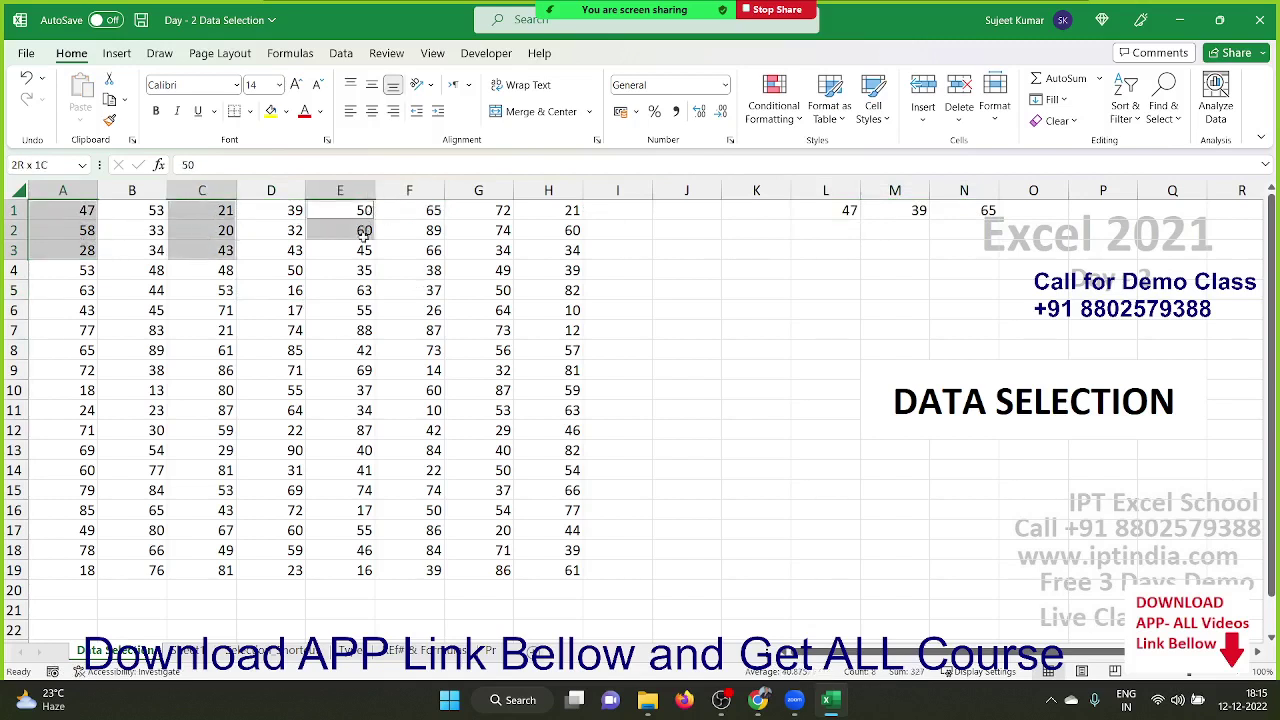
key("ctrl+c")
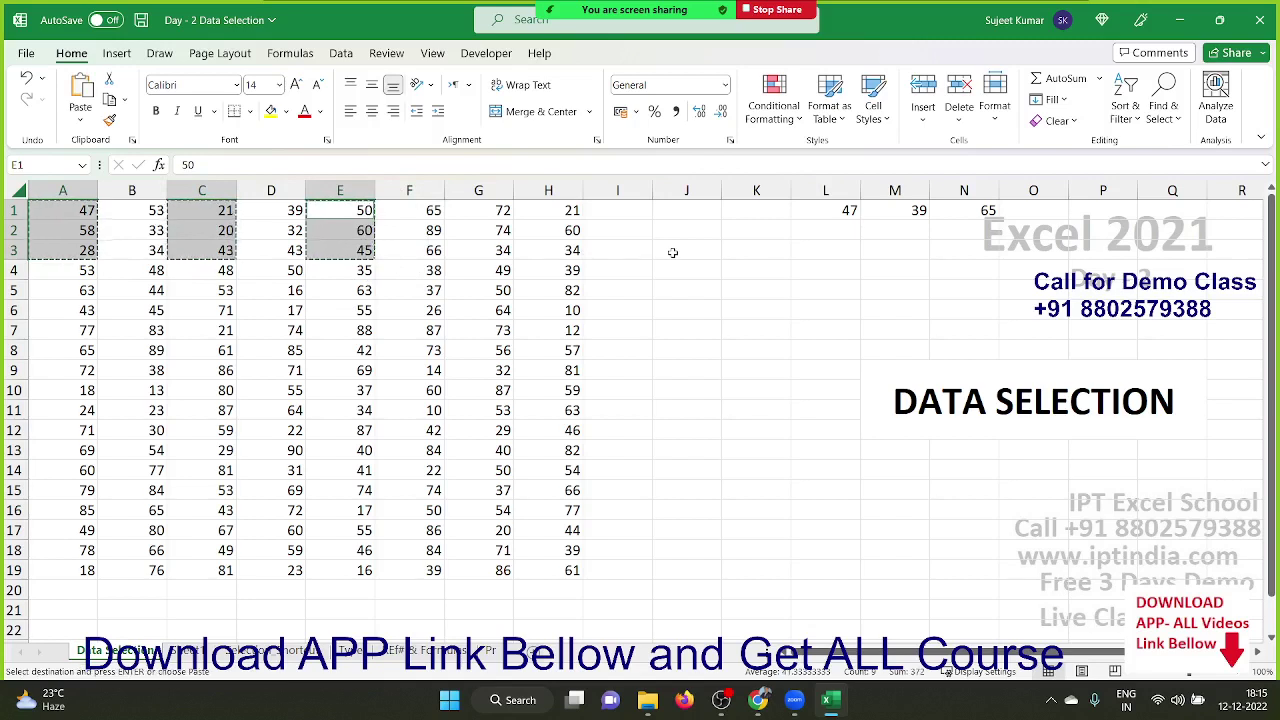
left_click(674, 251)
key("ctrl+v")
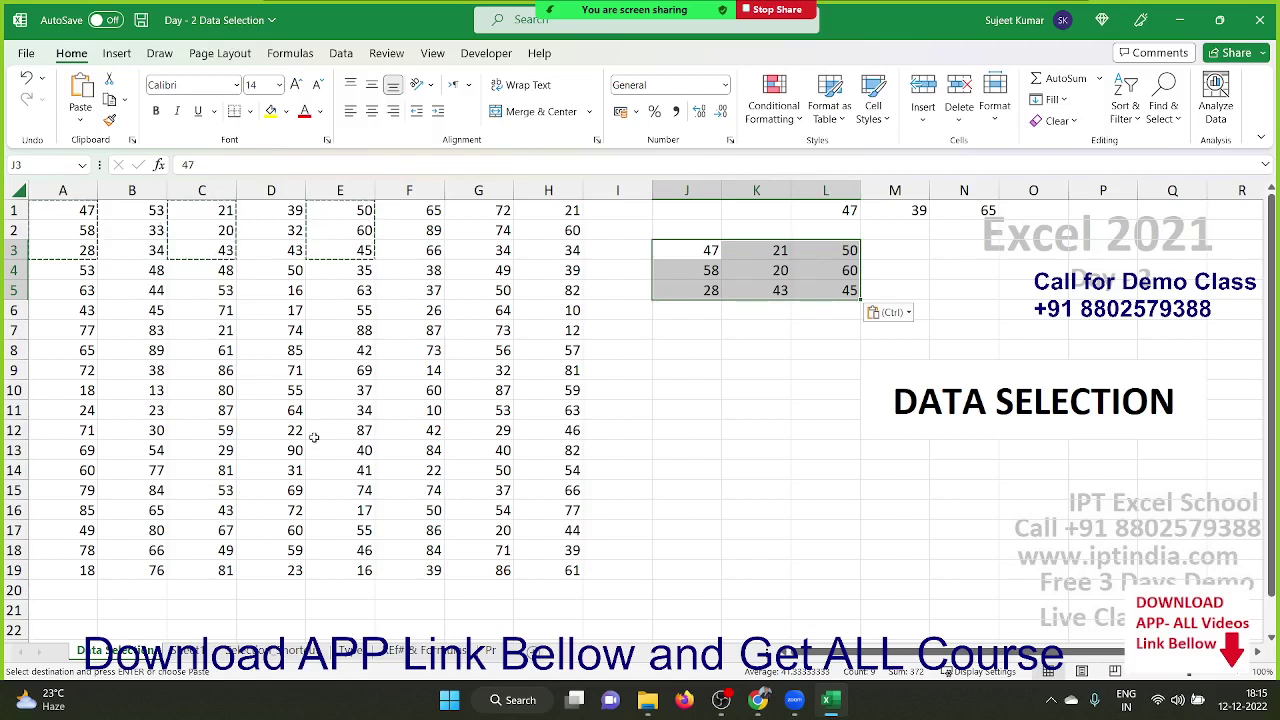
End the pending copy and create a new blank workbook with Ctrl+N.
left_click(256, 507)
left_click(285, 450)
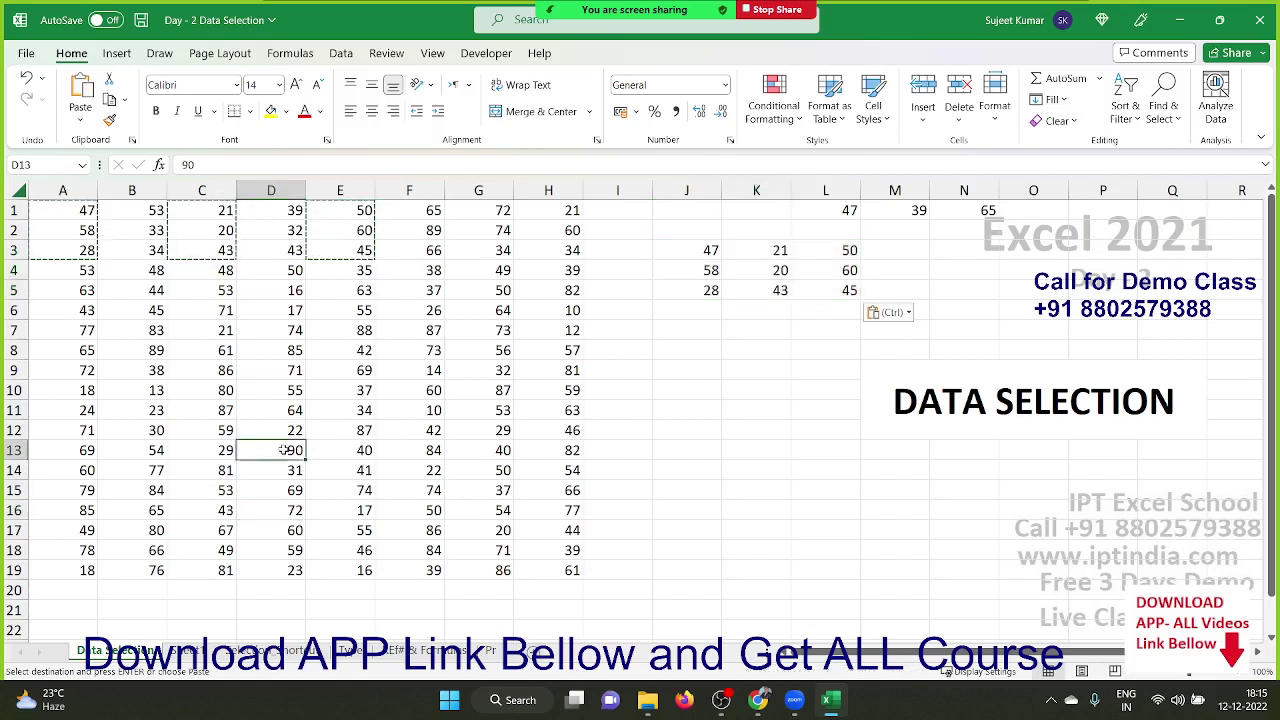
key("Escape")
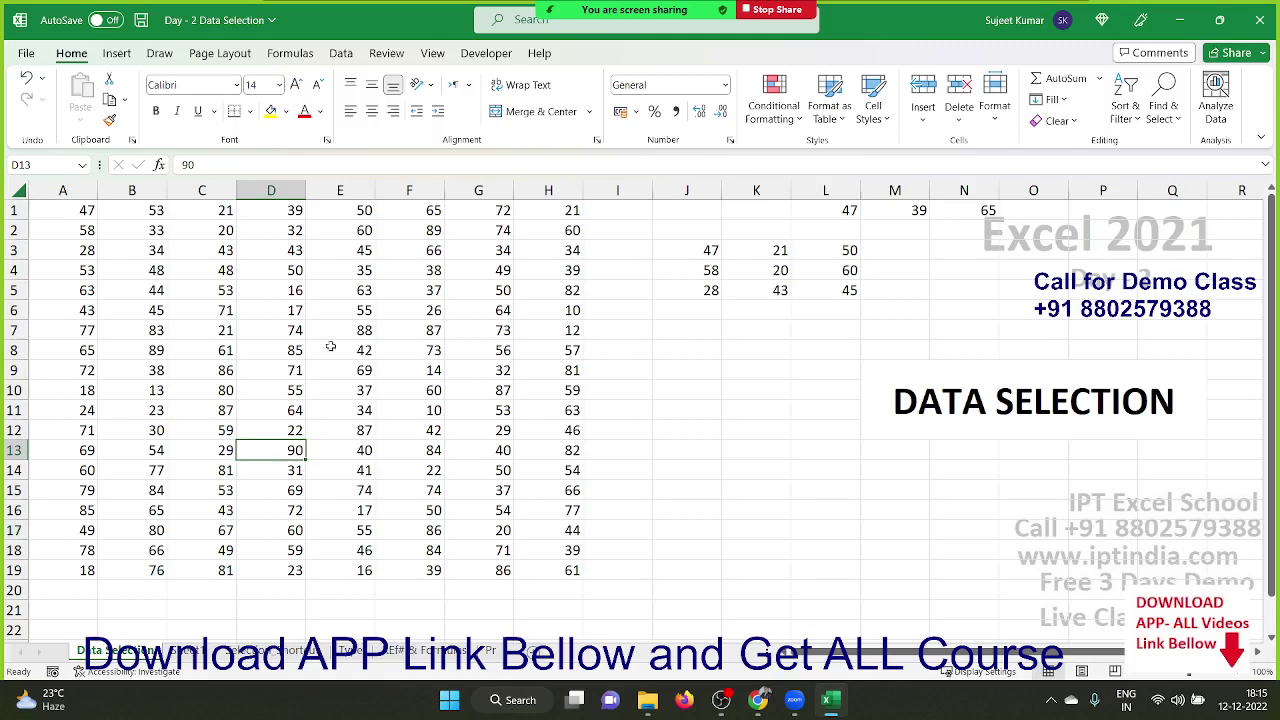
key("ctrl+n")
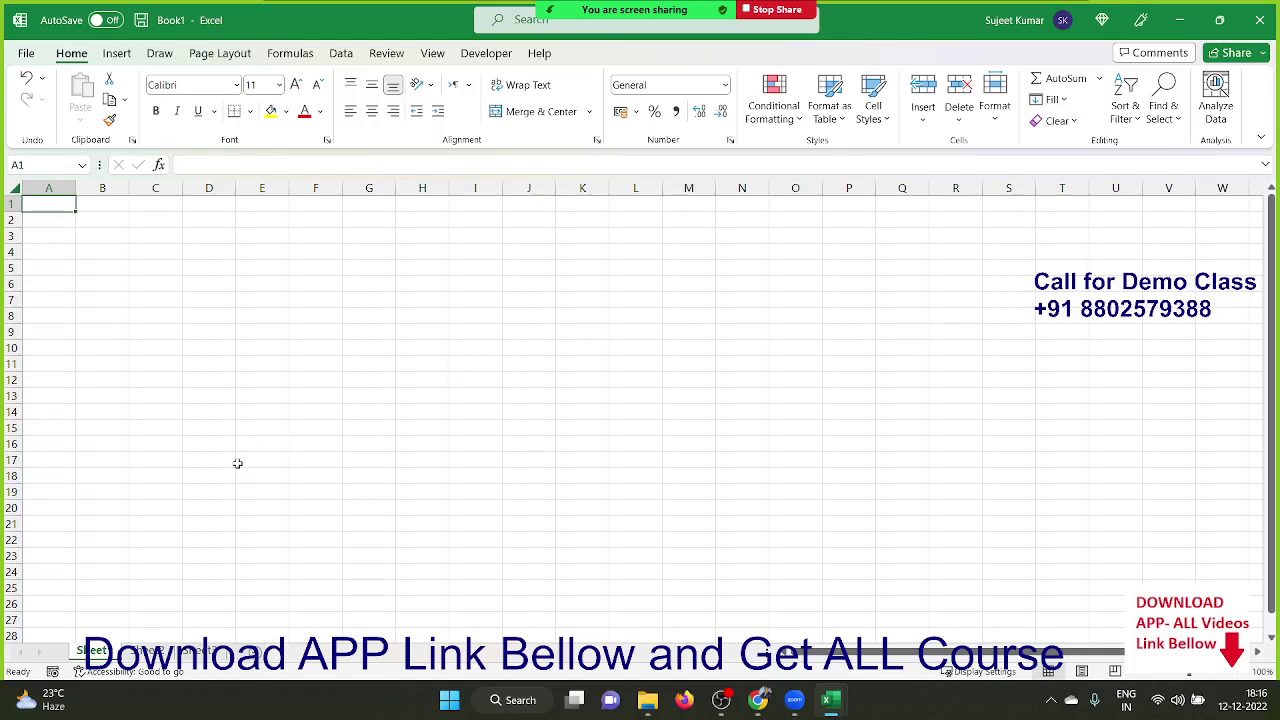
Select cells C11 and B4, then jump back to A1 with Ctrl+Home.
left_click(179, 365)
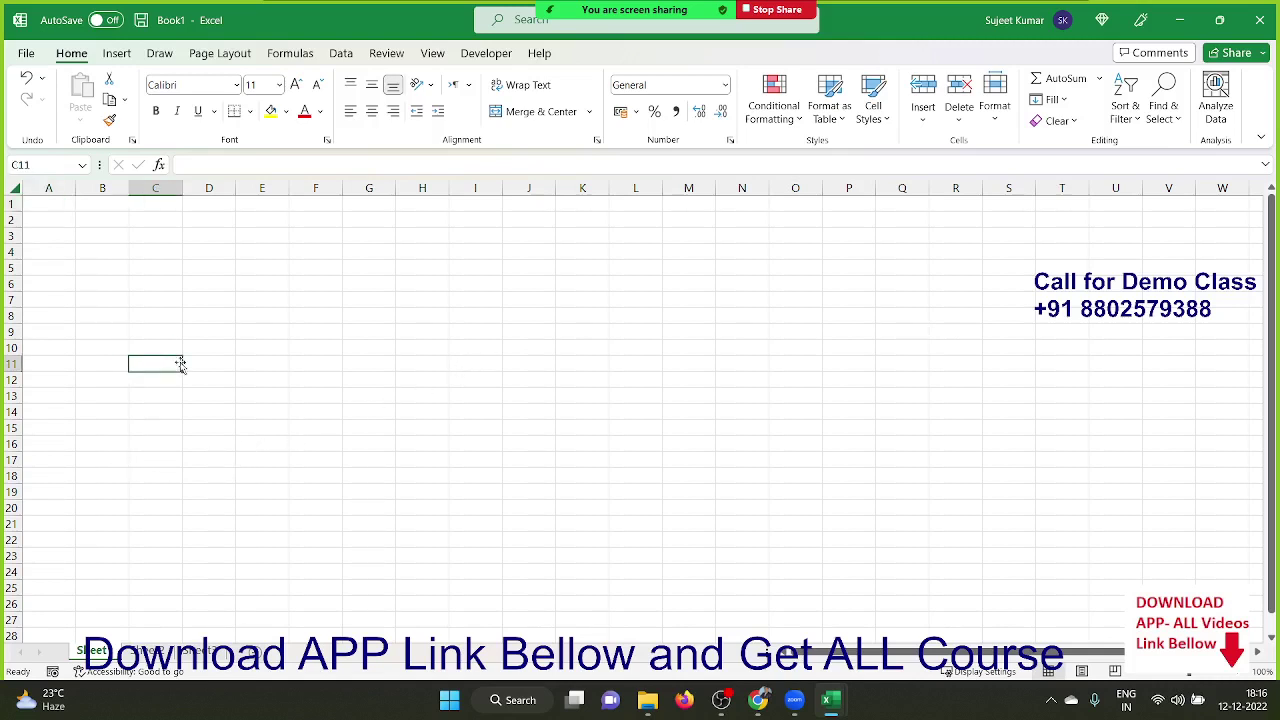
left_click(85, 251)
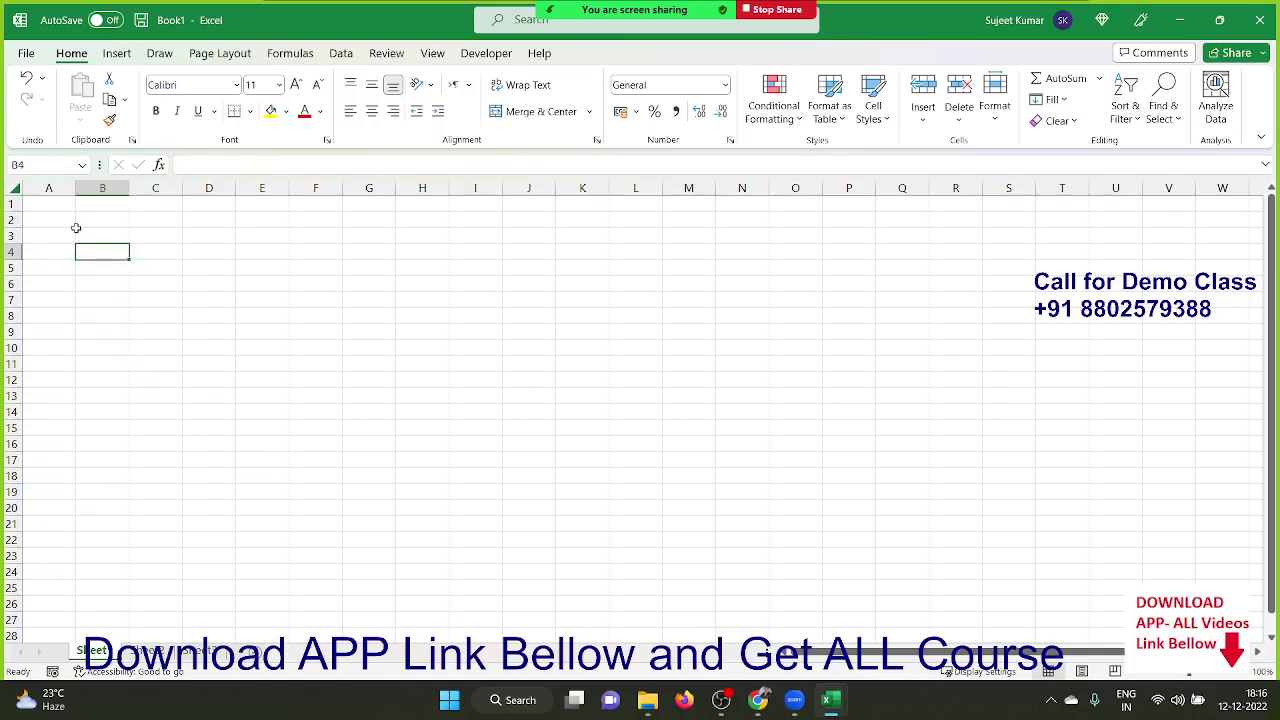
key("ctrl+Home")
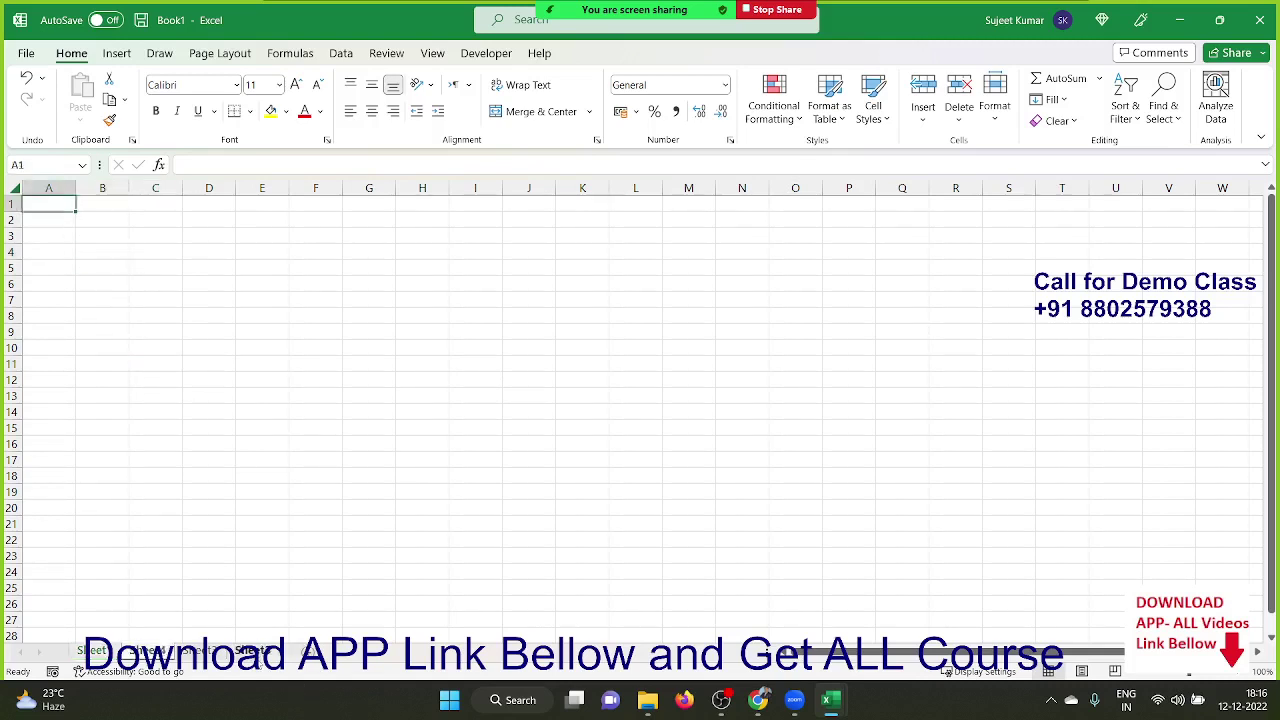
Add two new worksheets and group every sheet from the first tab to the last.
left_click(302, 652)
left_click(357, 652)
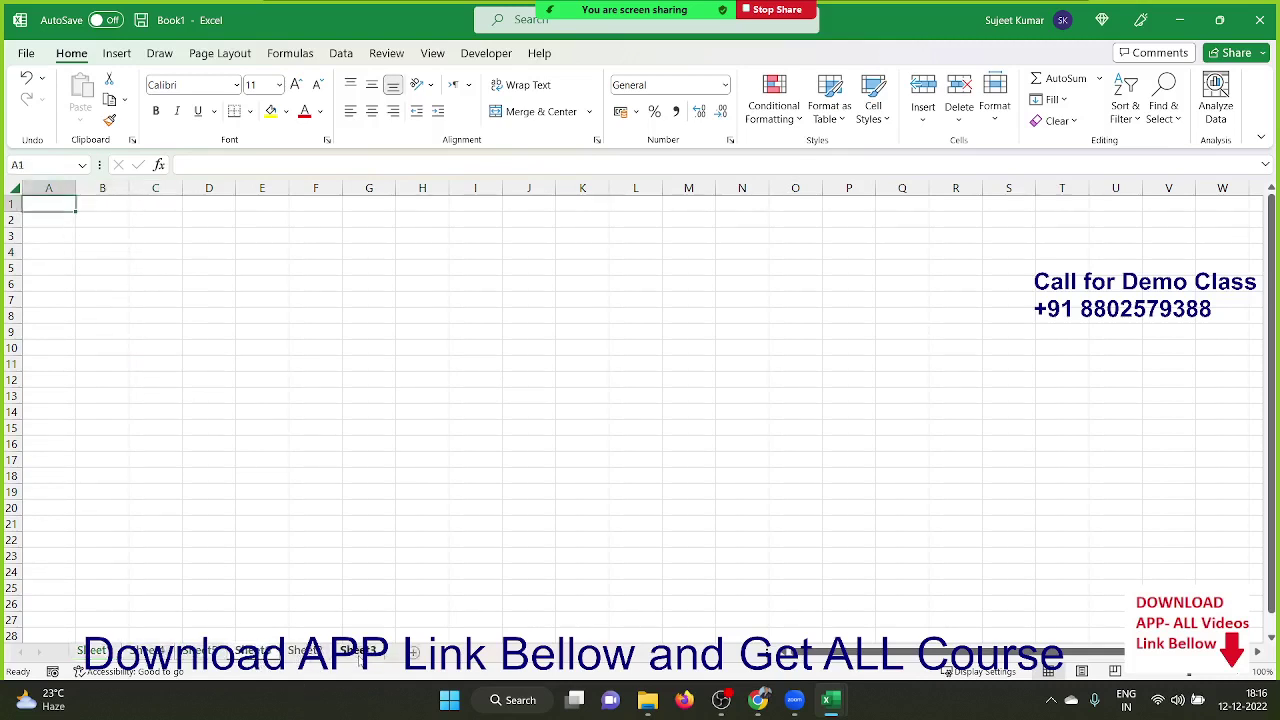
left_click(91, 650)
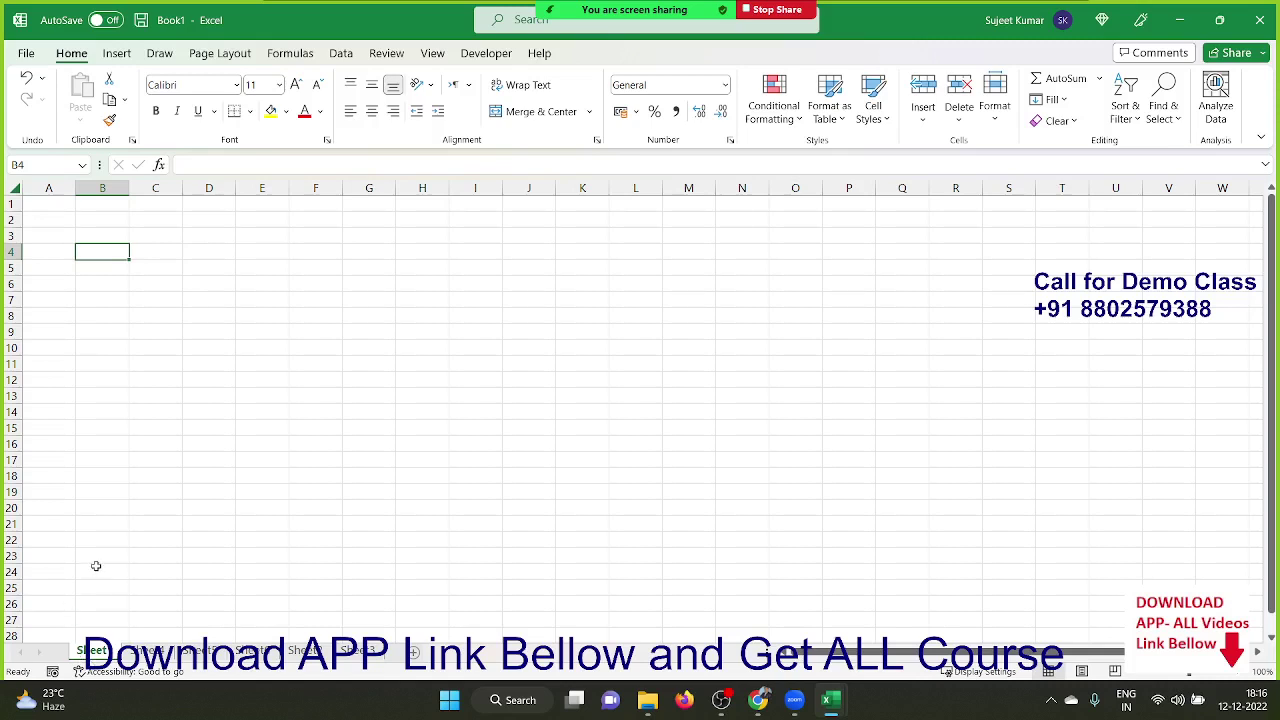
left_click(372, 654, "shift")
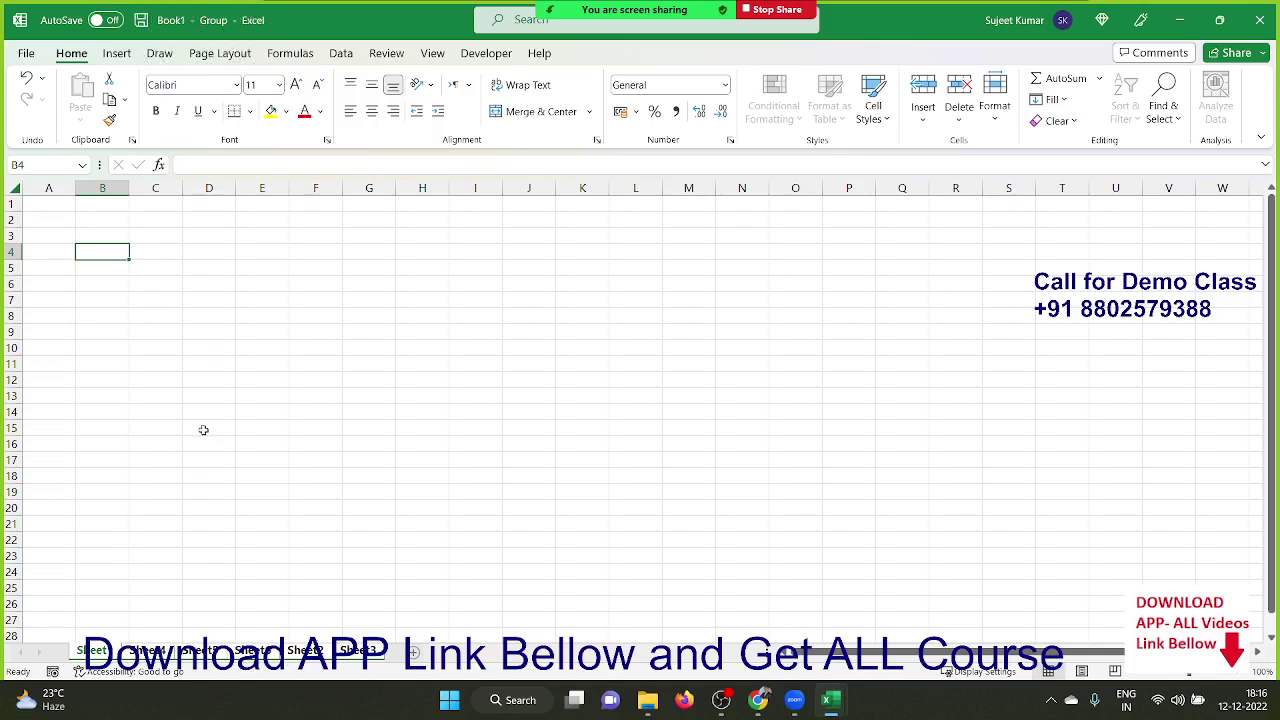
Enter the label Date in B2 and today's date 12-12-2022 in C2, then ungroup via Sheet3.
left_click(81, 220)
type("Date")
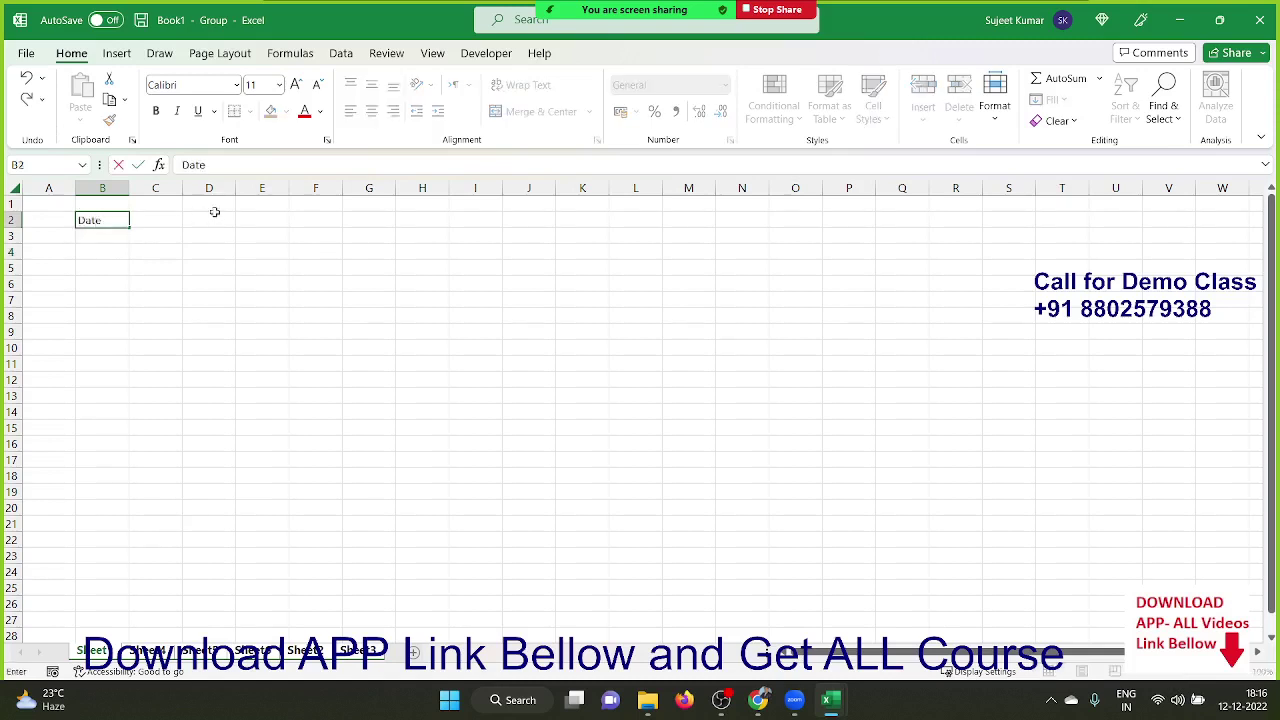
key("Tab")
key("ctrl+semicolon")
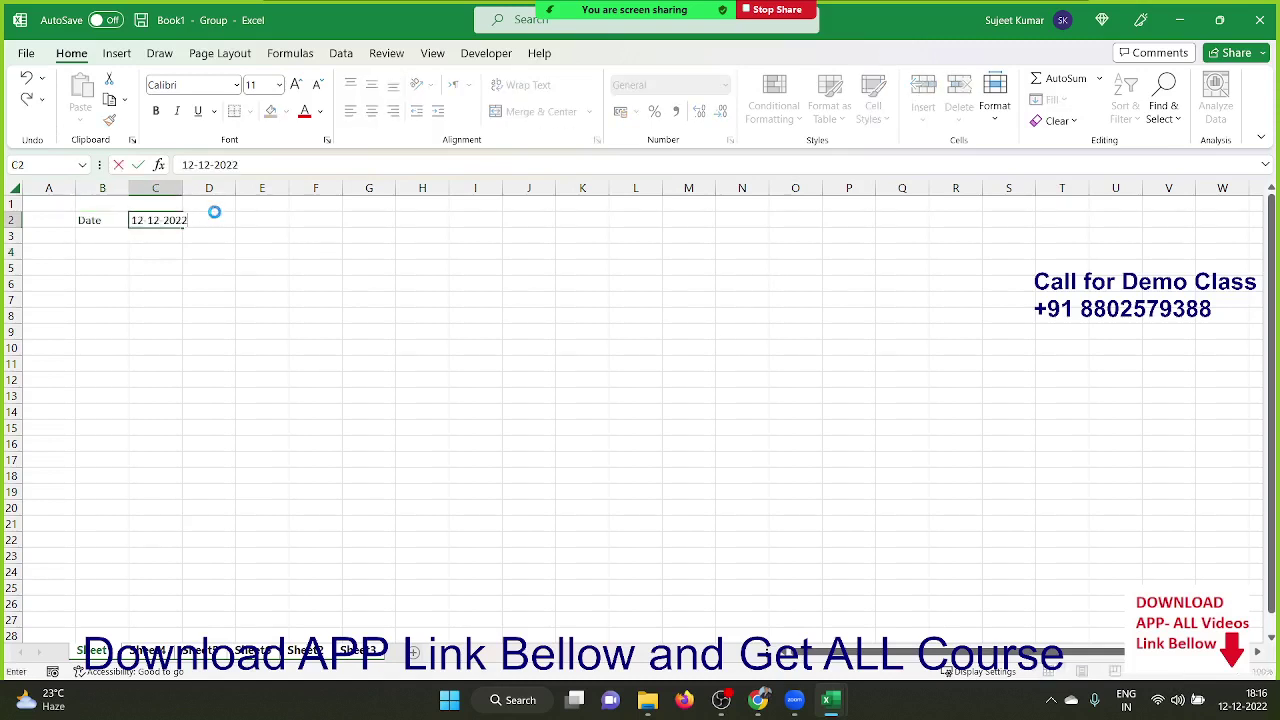
key("Return")
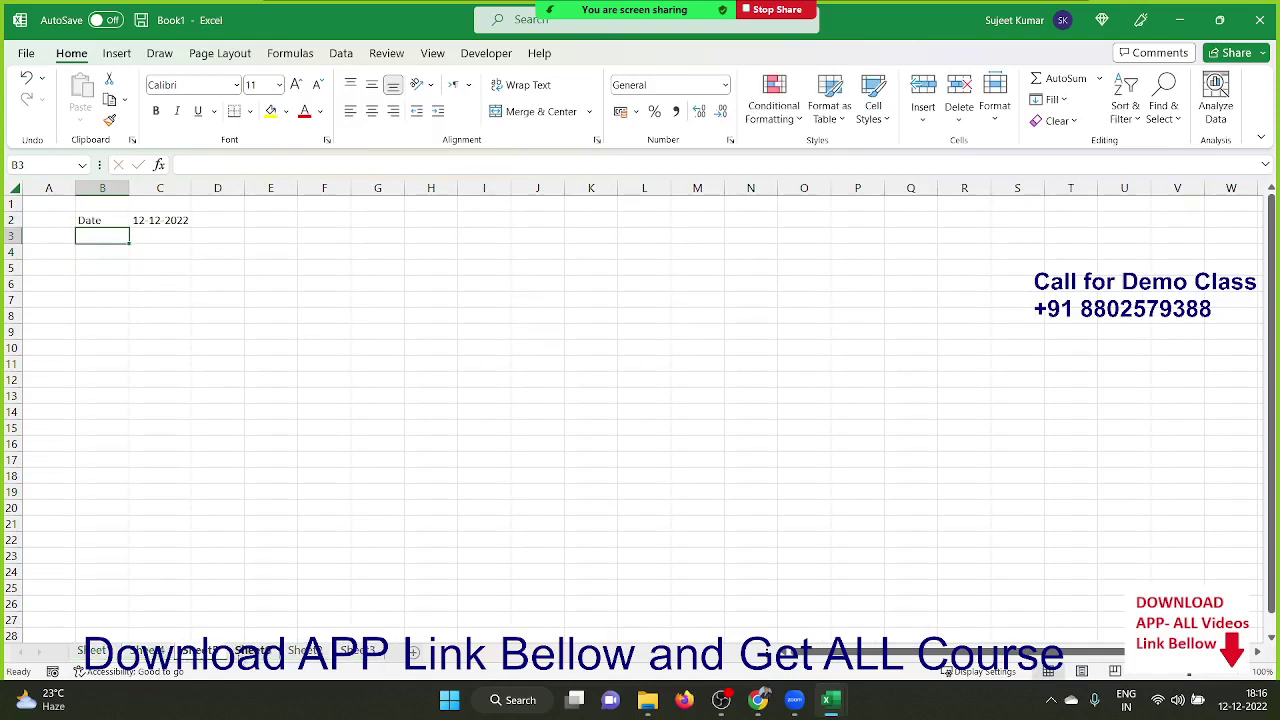
left_click(348, 659)
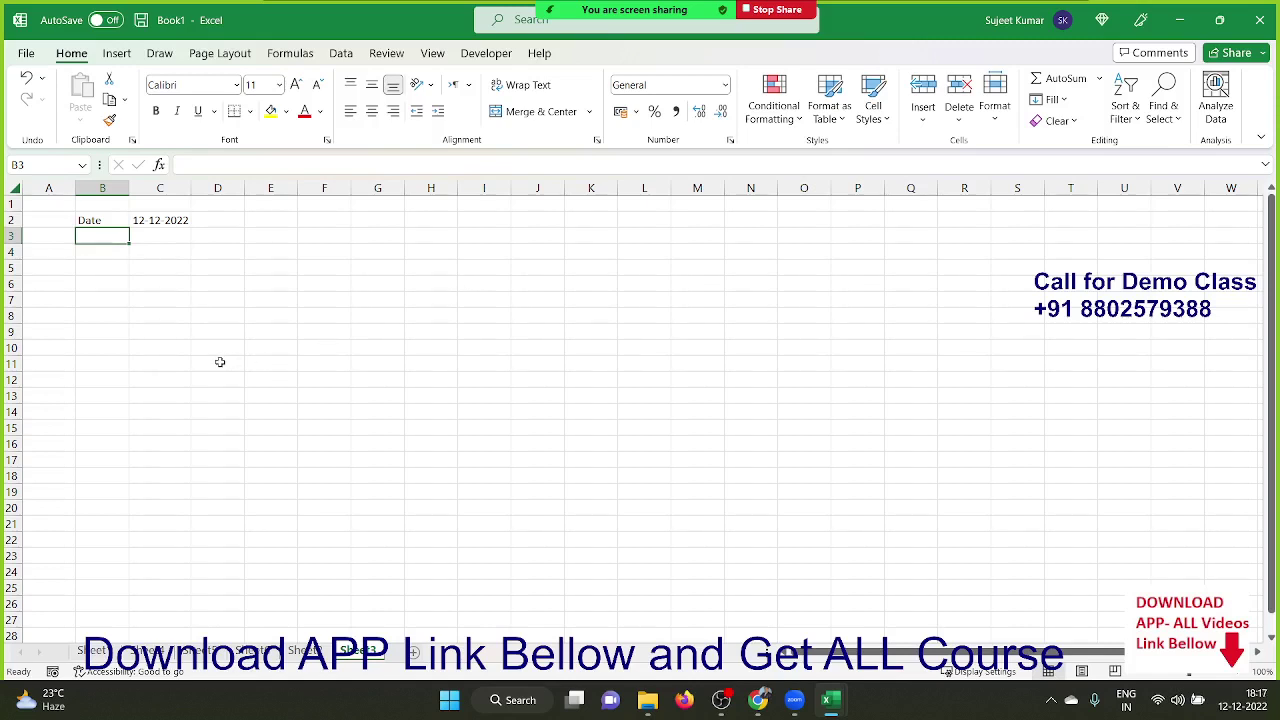
Regroup the sheets, enter Time in B5 and the current time 18:17 in C5, and fill B5:C5 yellow.
left_click(162, 447)
left_click(92, 651)
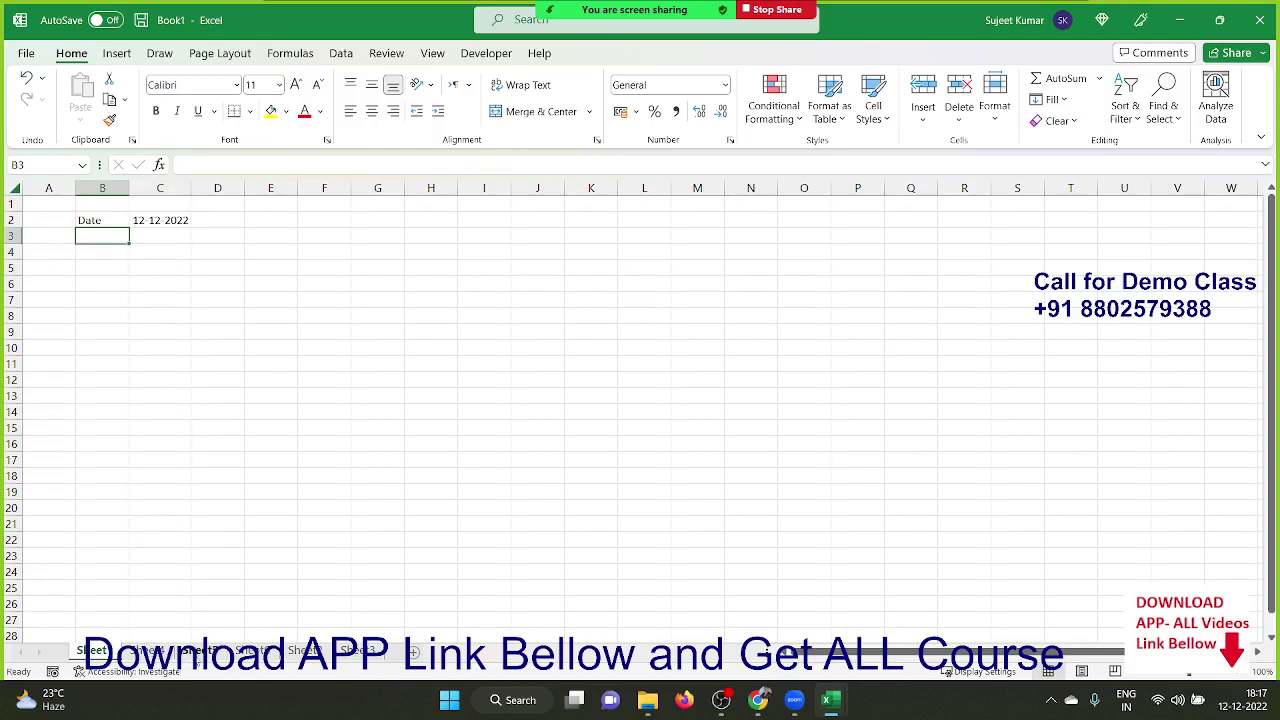
left_click(199, 651, "ctrl")
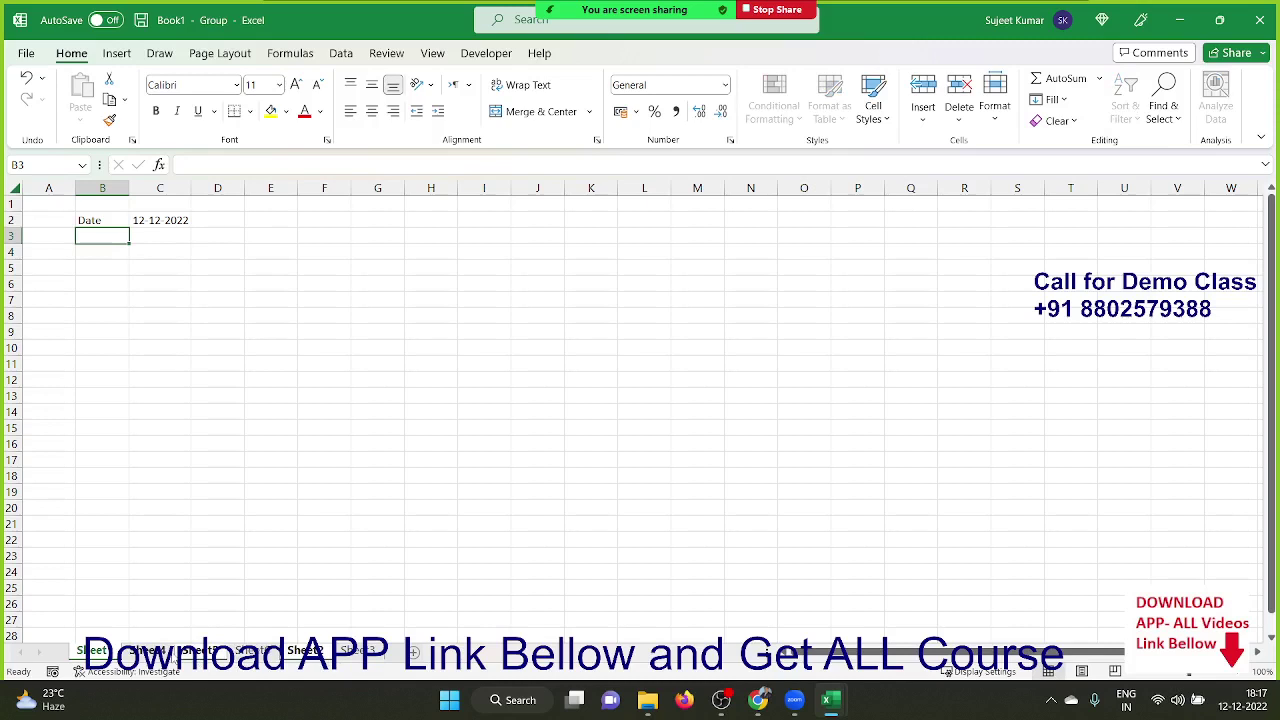
left_click(108, 267)
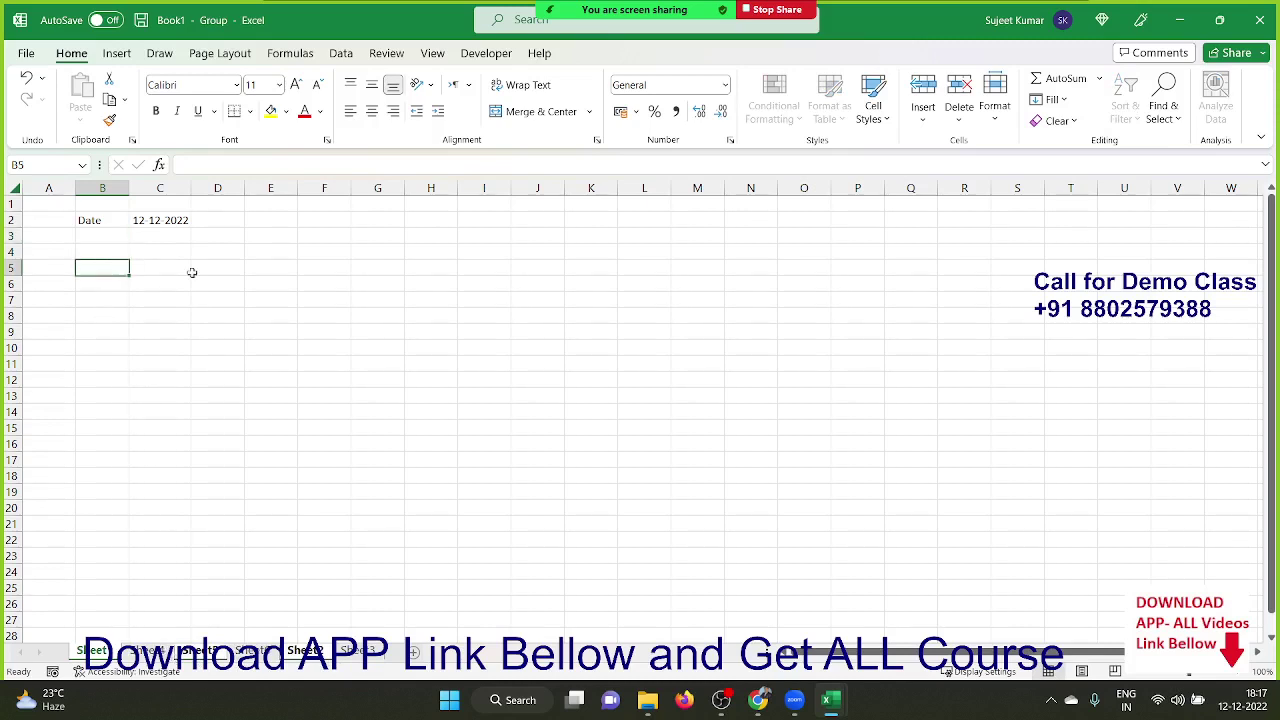
type("Ti")
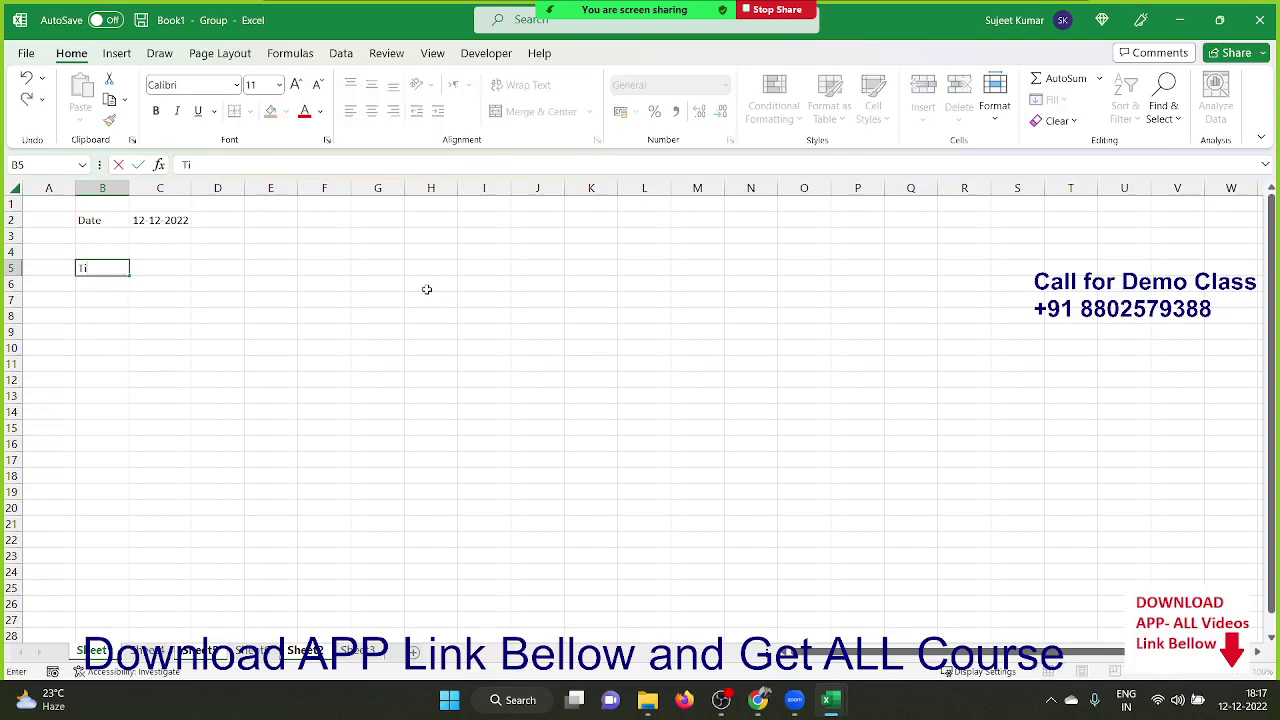
type("me")
key("Tab")
key("ctrl+shift+semicolon")
key("Return")
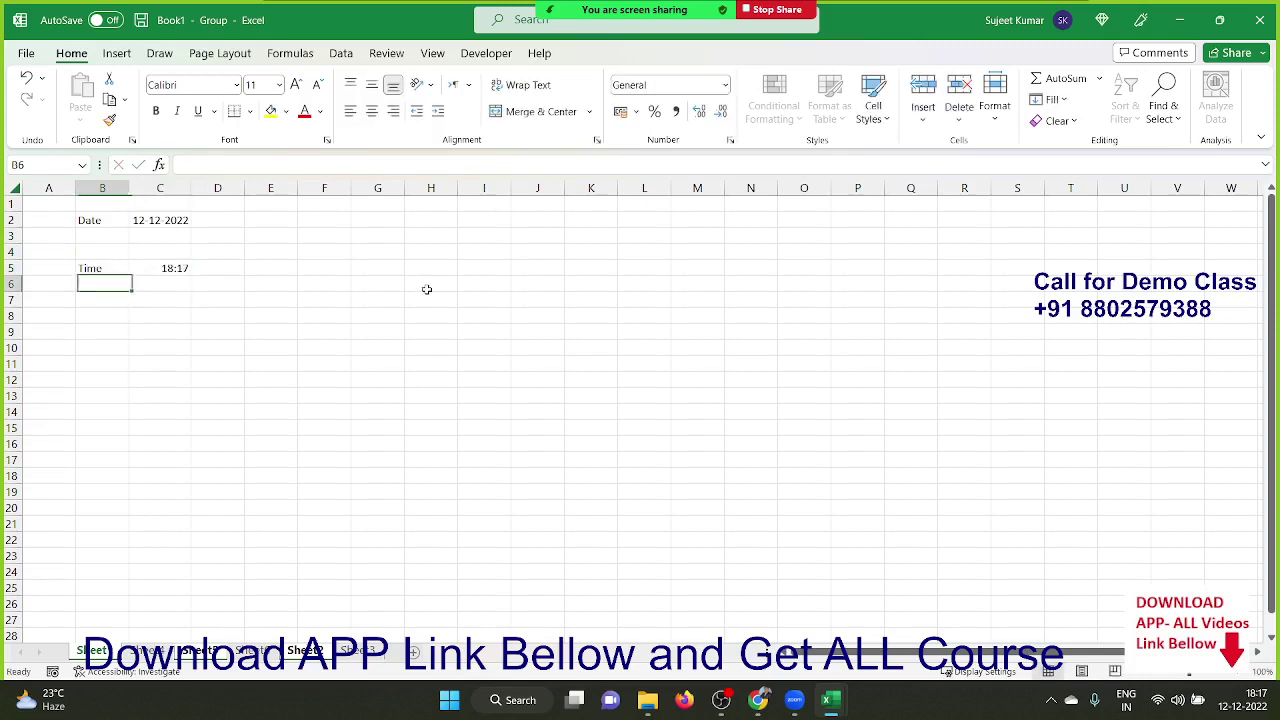
key("Up")
key("shift+Right")
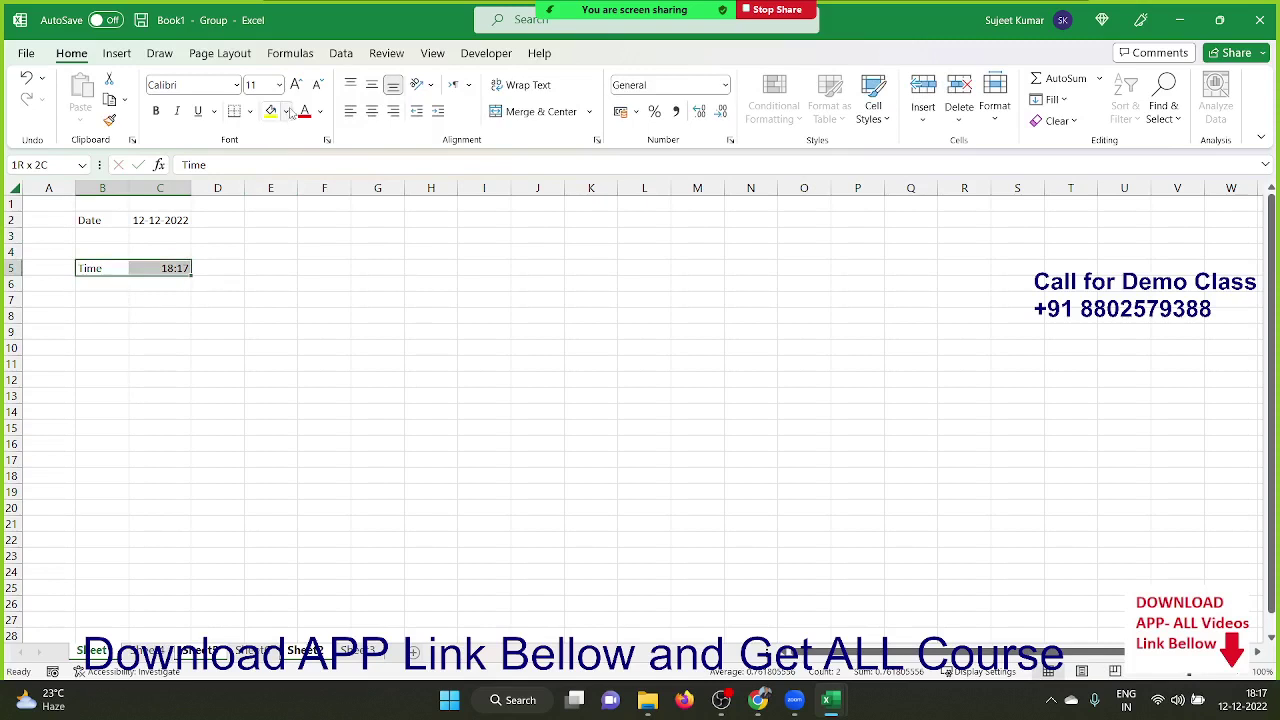
left_click(270, 110)
Compare the worksheets to see which got the Time row, ending on the first sheet.
left_click(325, 346)
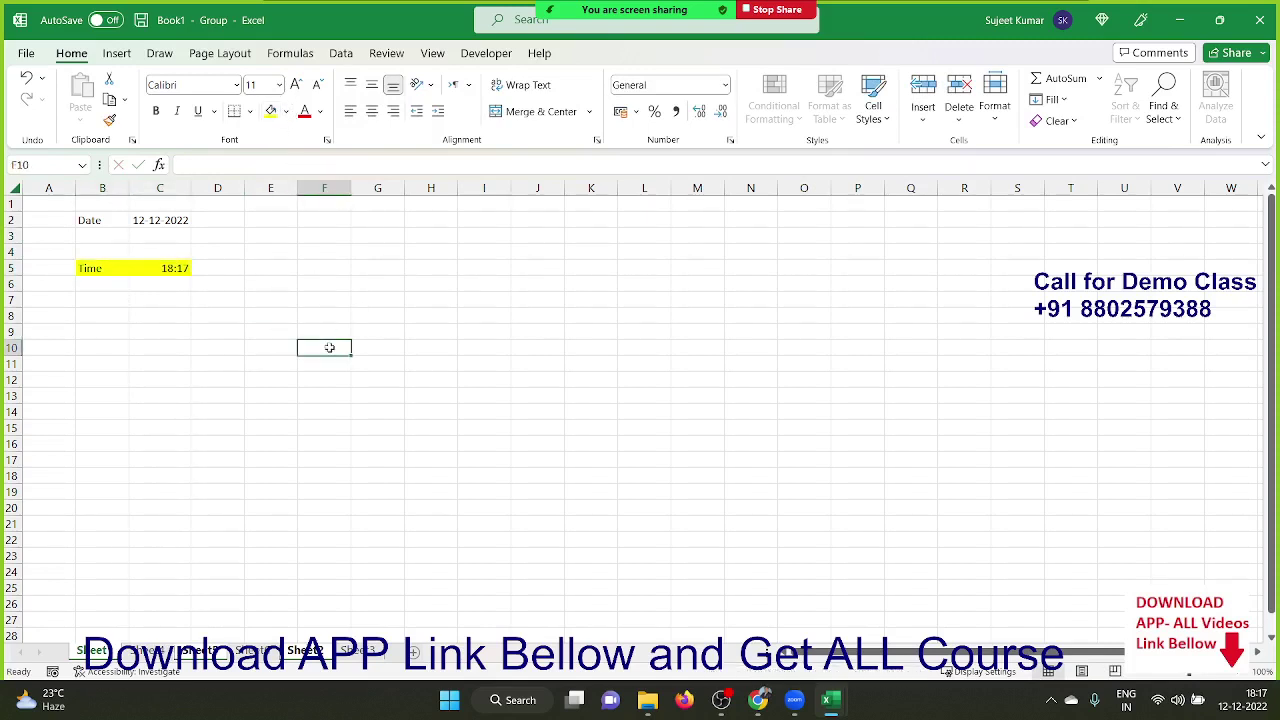
left_click(148, 651)
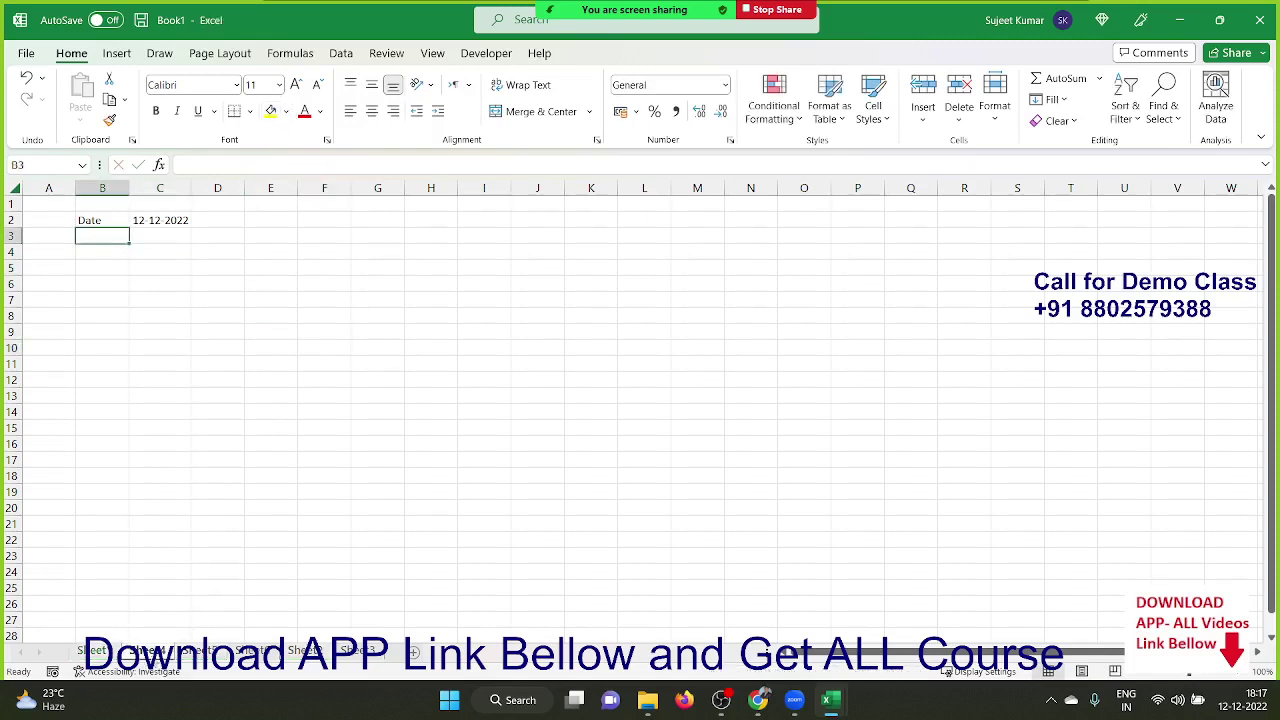
left_click(200, 651)
left_click(253, 651)
left_click(300, 651)
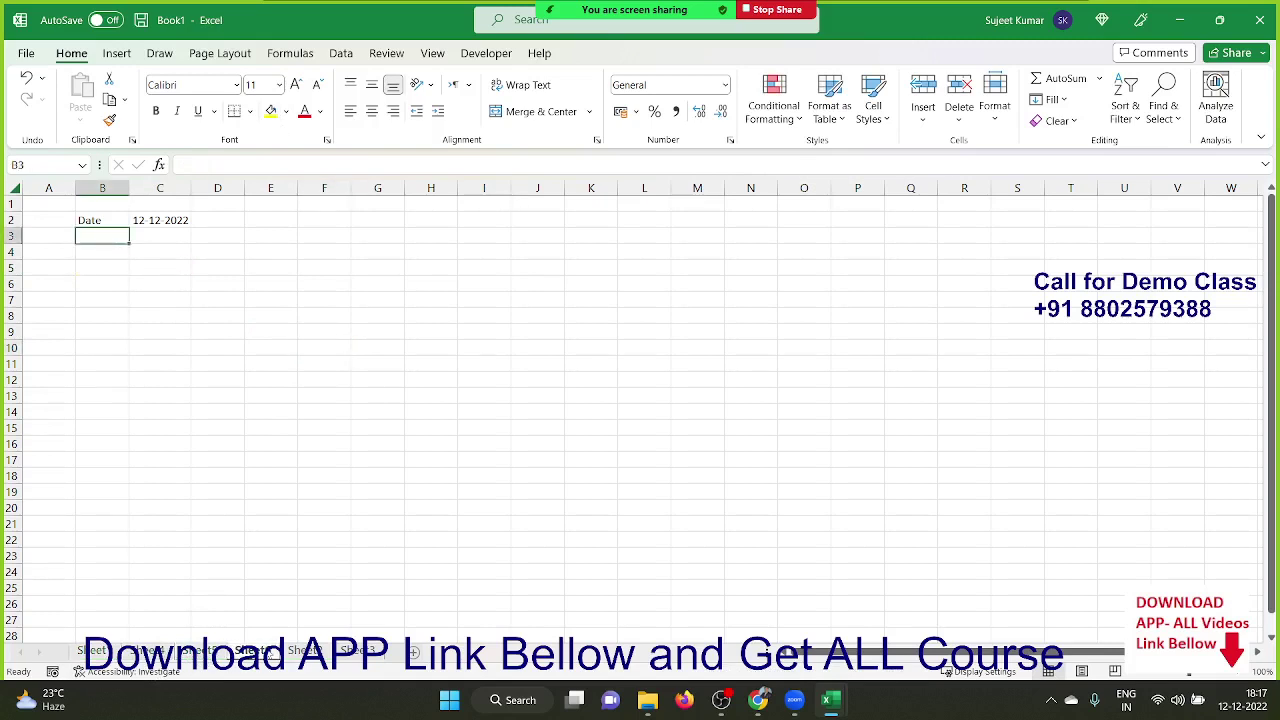
left_click(357, 651)
left_click(305, 651)
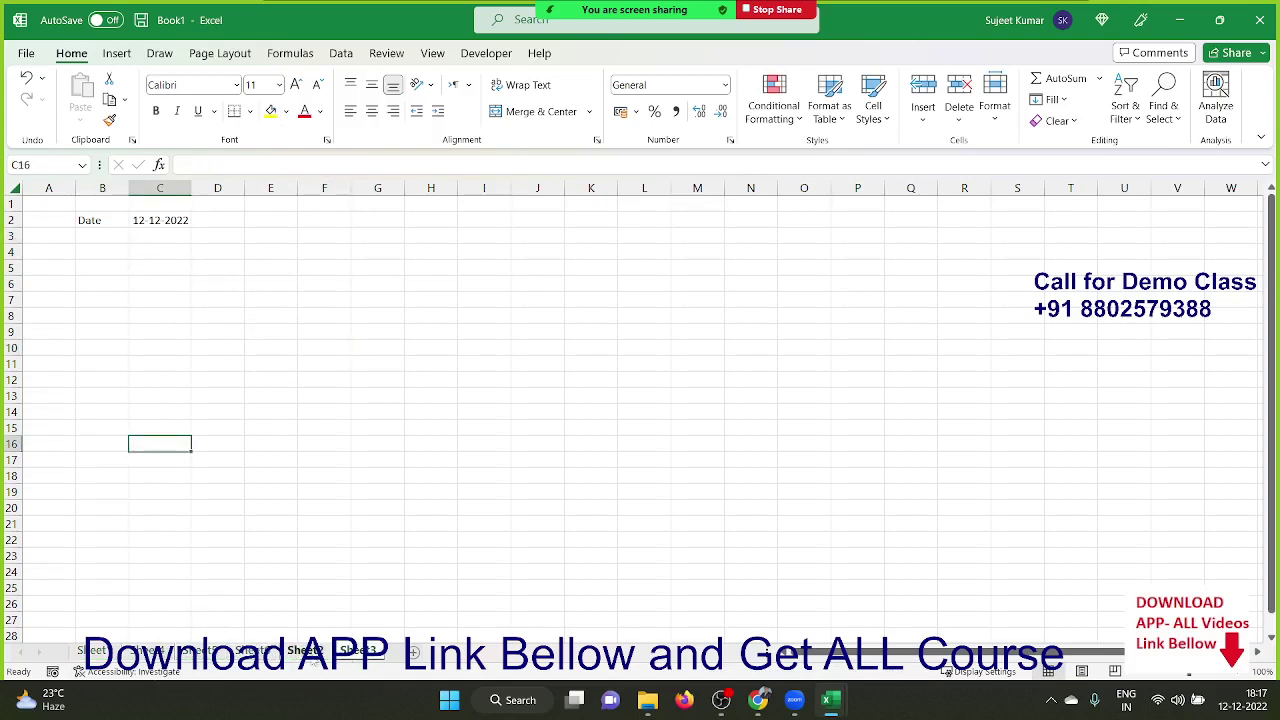
left_click(255, 651)
left_click(205, 651)
left_click(200, 651)
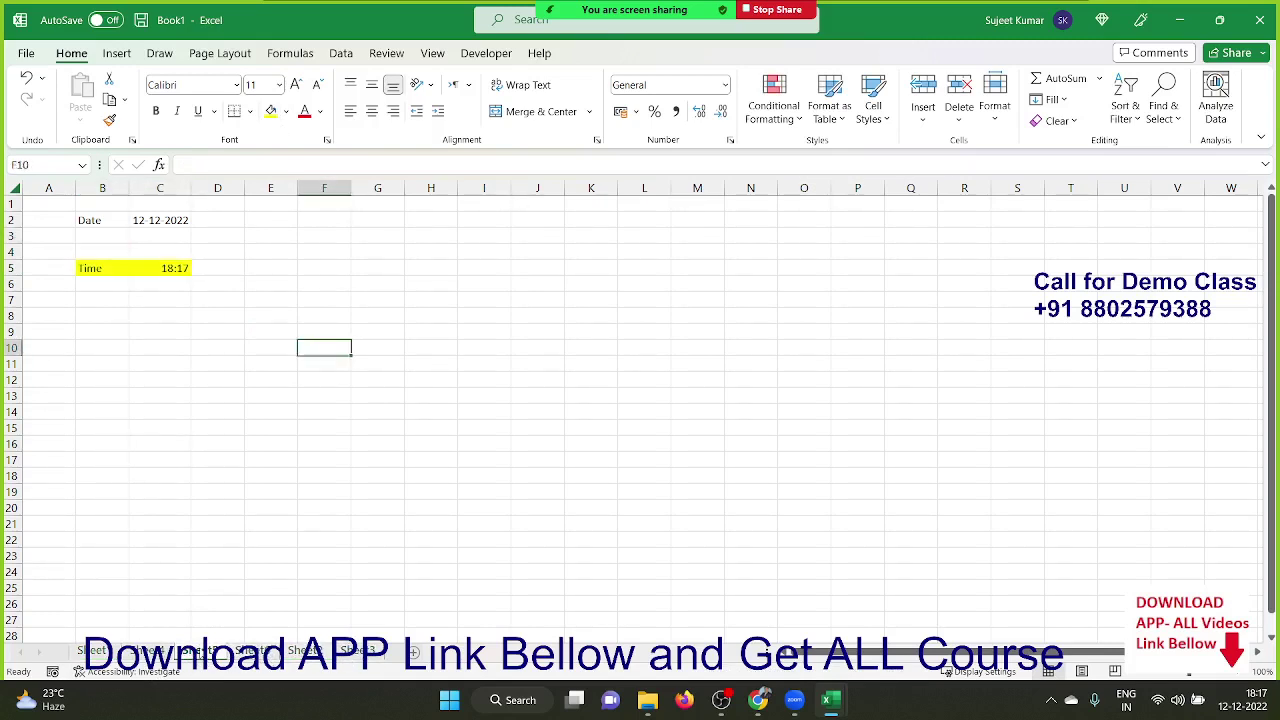
left_click(150, 651)
left_click(91, 651)
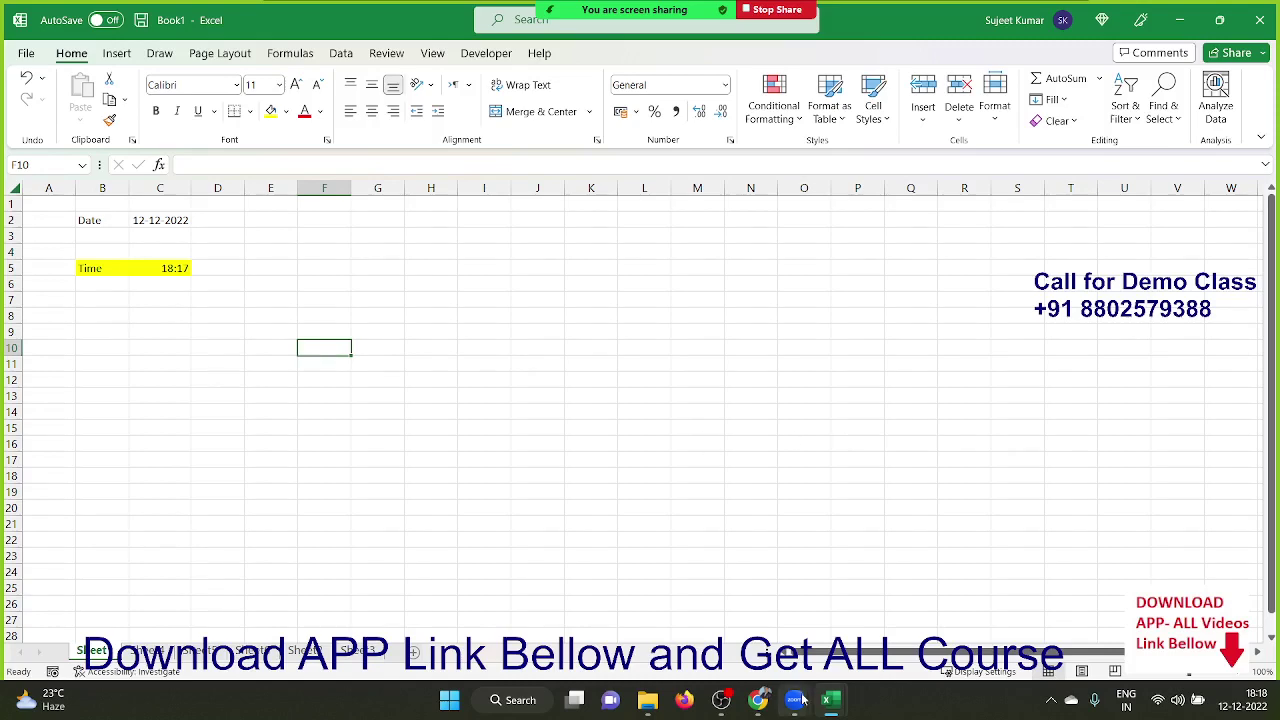
Switch to the Day - 2 Data Selection workbook from its Excel taskbar preview.
mouse_move(794, 700)
mouse_move(832, 704)
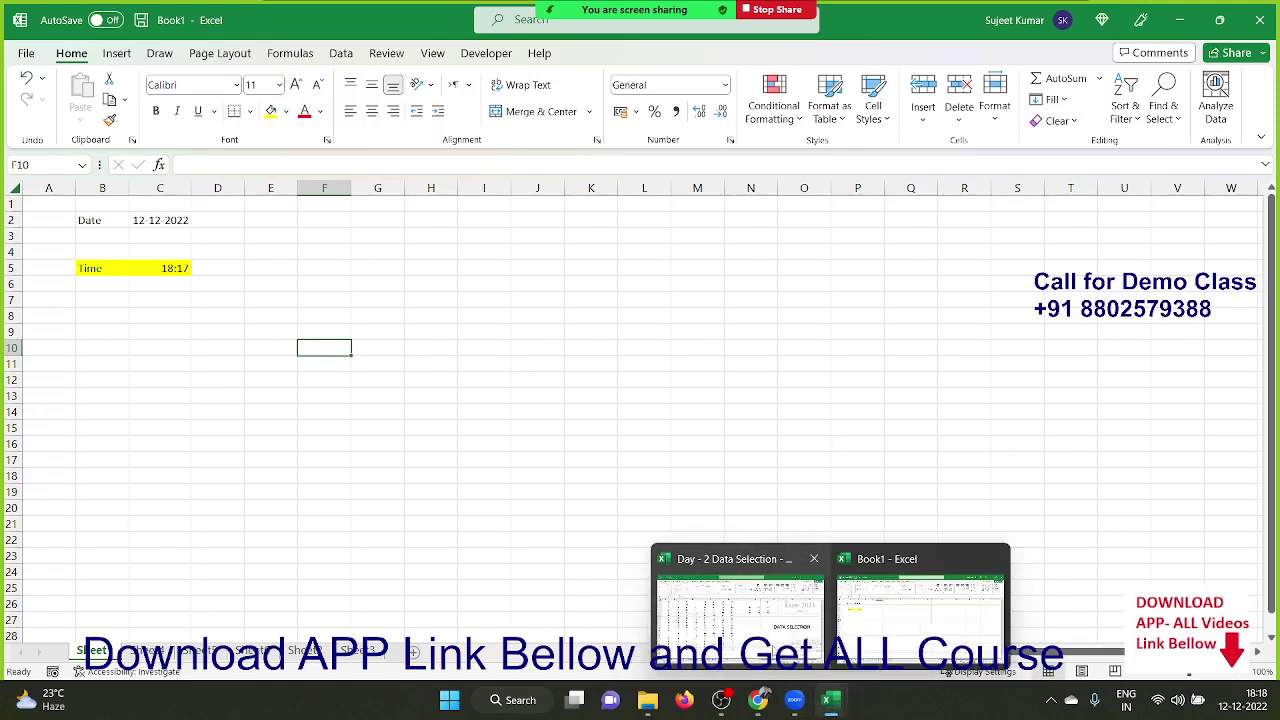
left_click(702, 637)
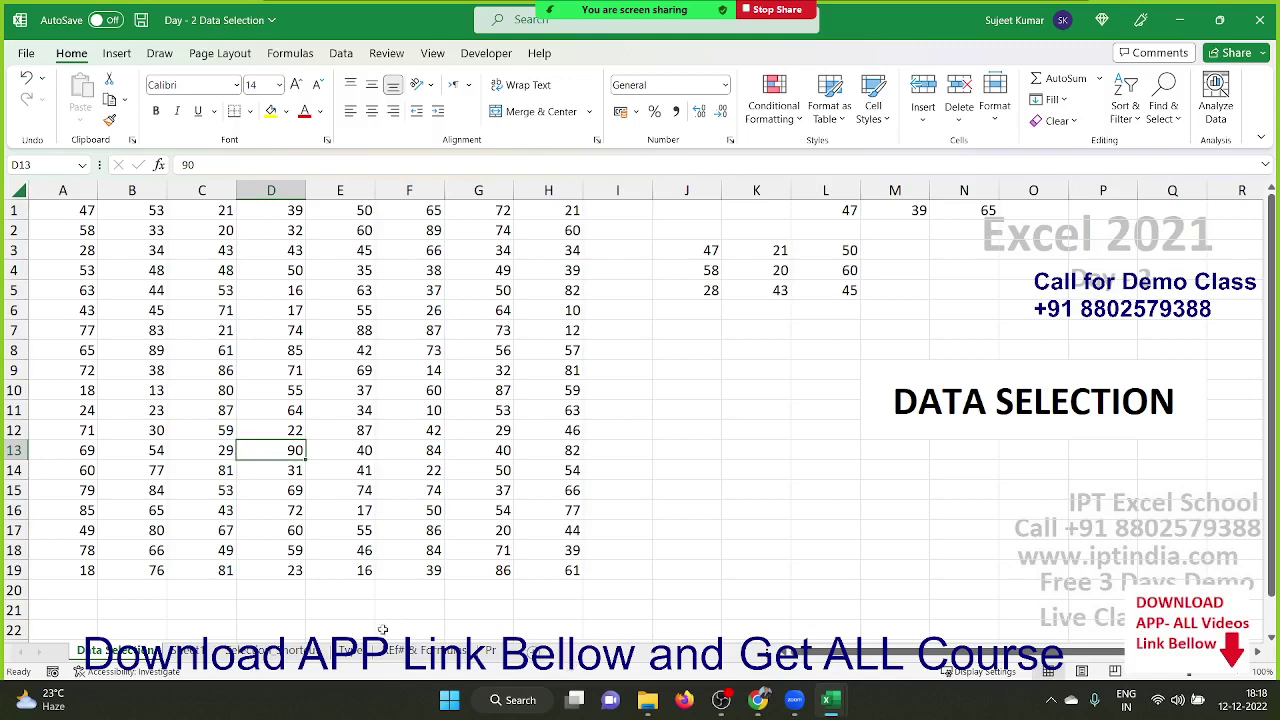
On the Selection Shortcuts sheet, select the To do entries L2:L10, then extend to L12.
left_click(262, 651)
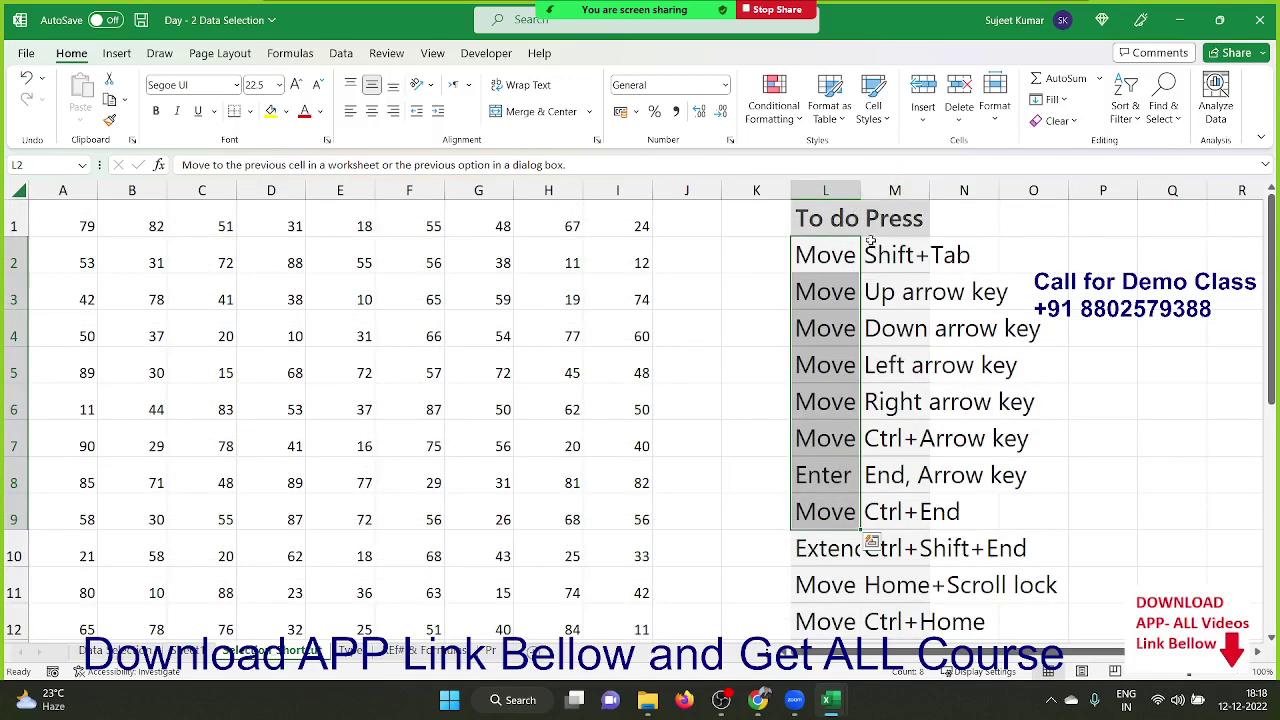
mouse_move(828, 254)
left_mouse_down()
mouse_move(825, 550)
mouse_move(850, 716)
mouse_move(830, 600)
left_mouse_up()
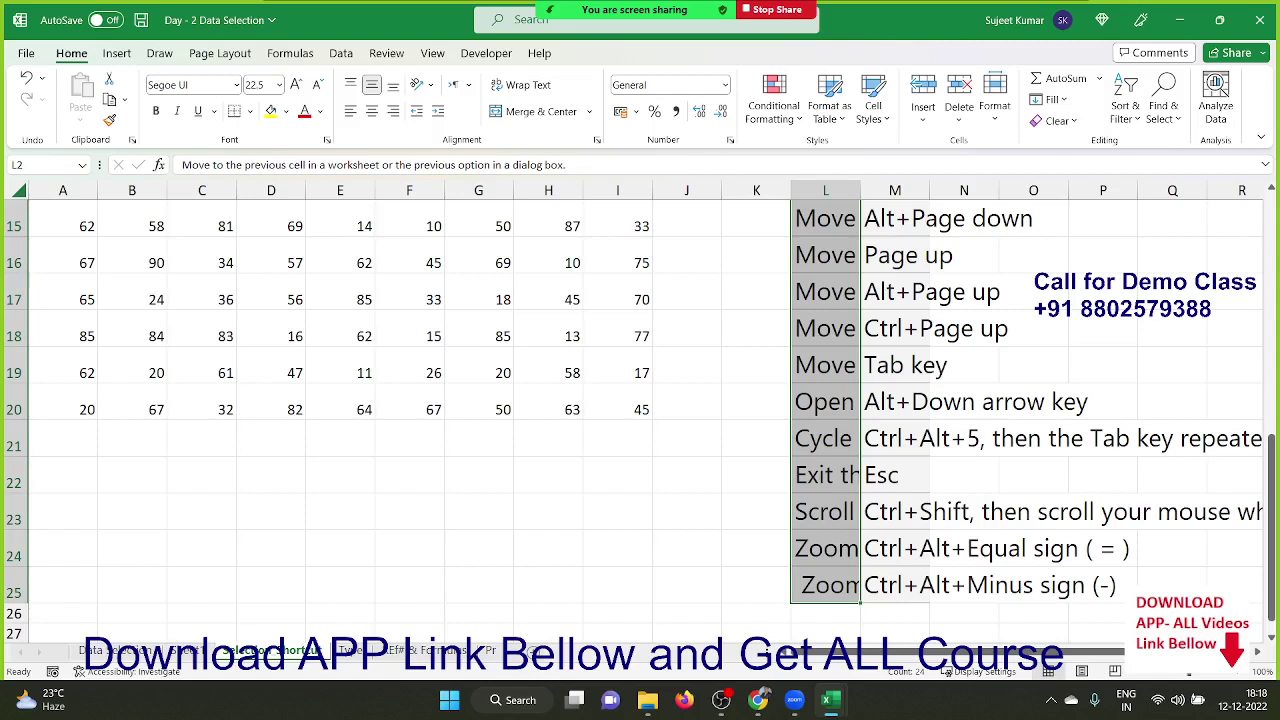
key("alt+Tab")
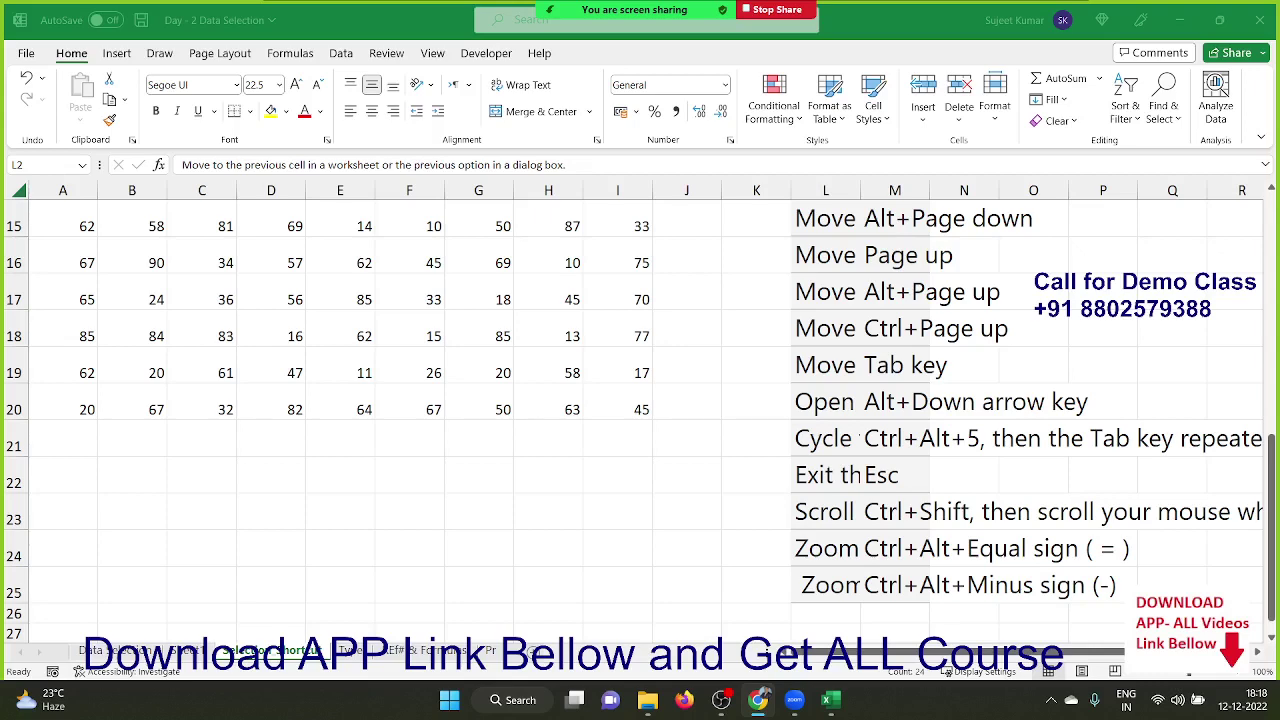
scroll(880, 384, "up", 2)
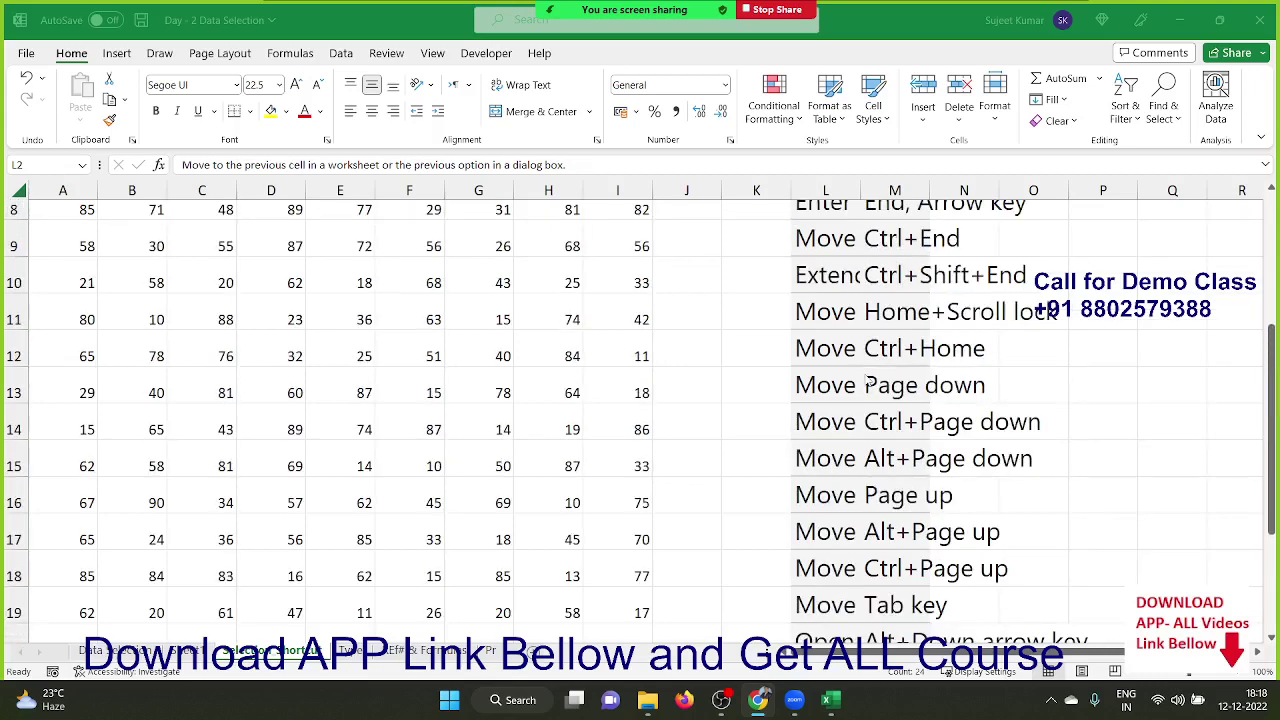
scroll(866, 381, "up", 2)
scroll(865, 381, "up", 1)
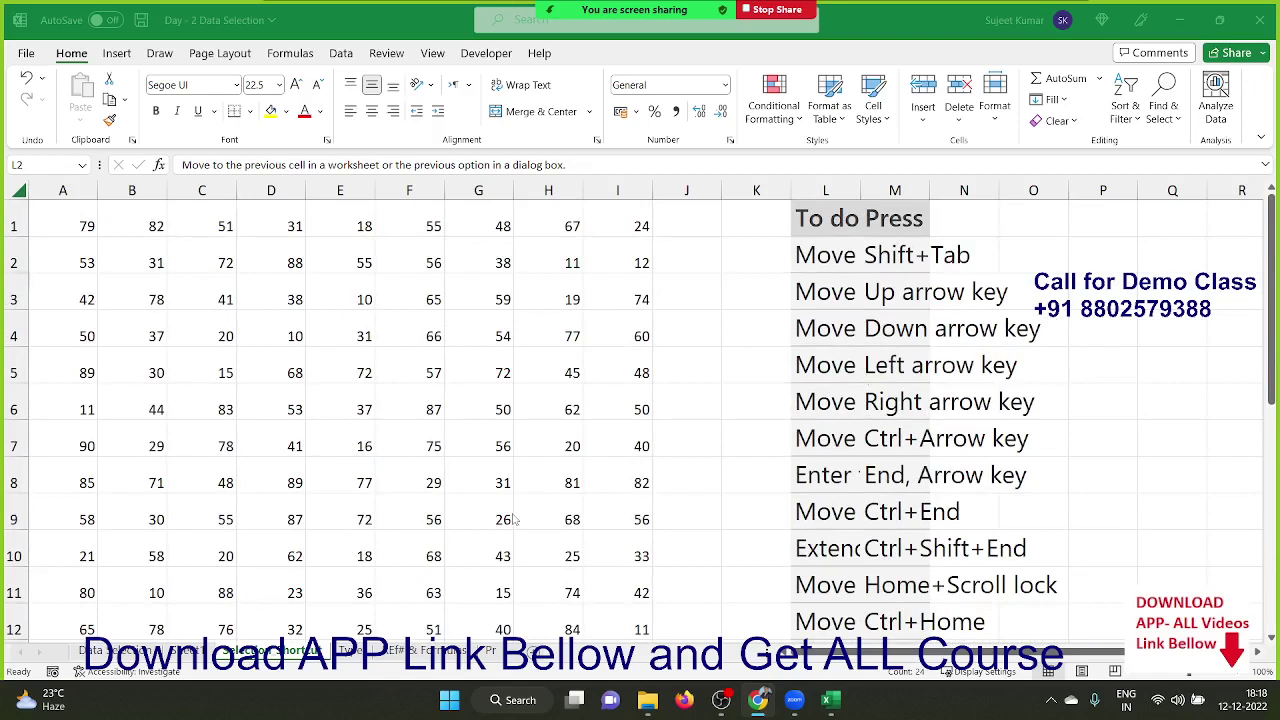
key("ctrl+shift+Down")
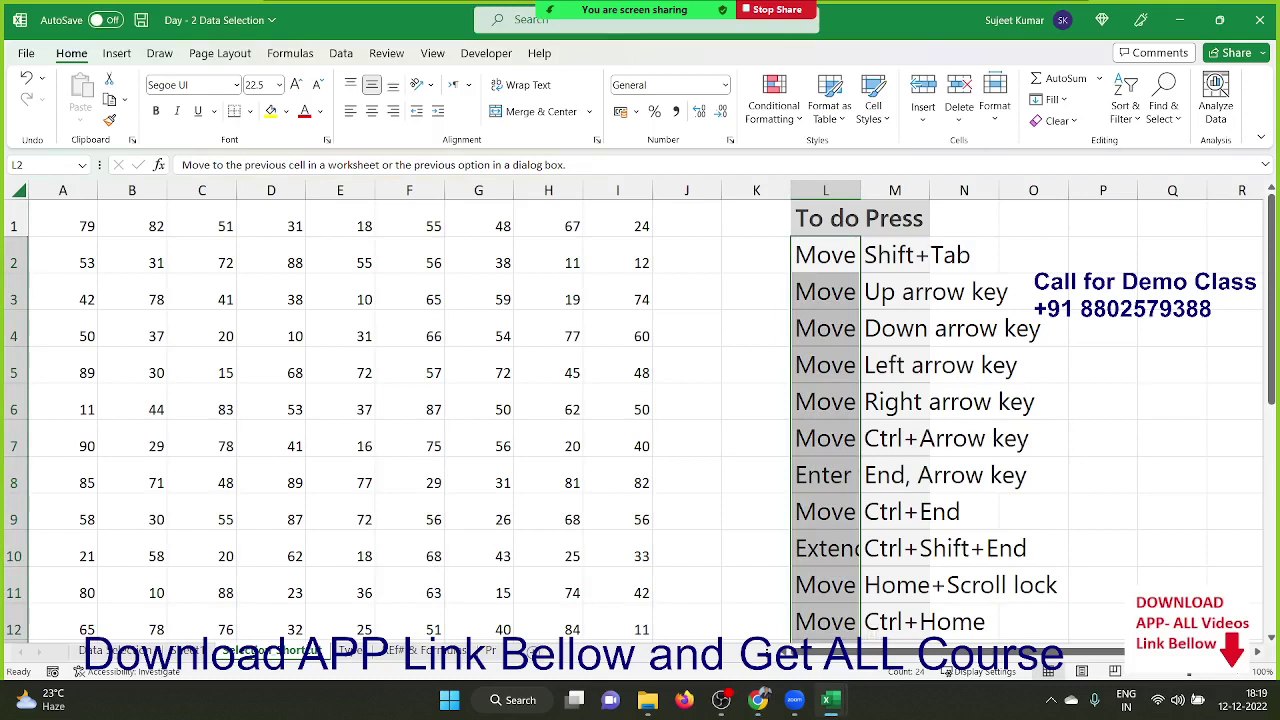
Select every cell on the Type sheet and delete all its contents.
left_click(477, 418)
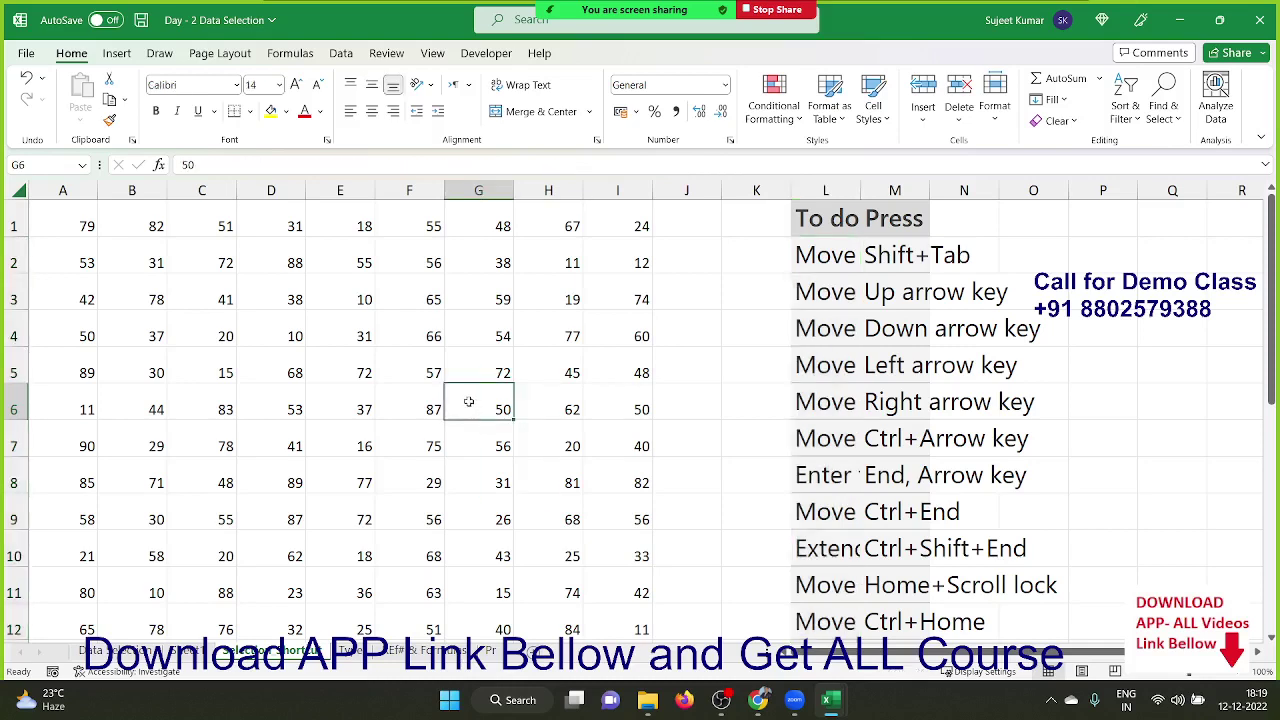
left_click(357, 660)
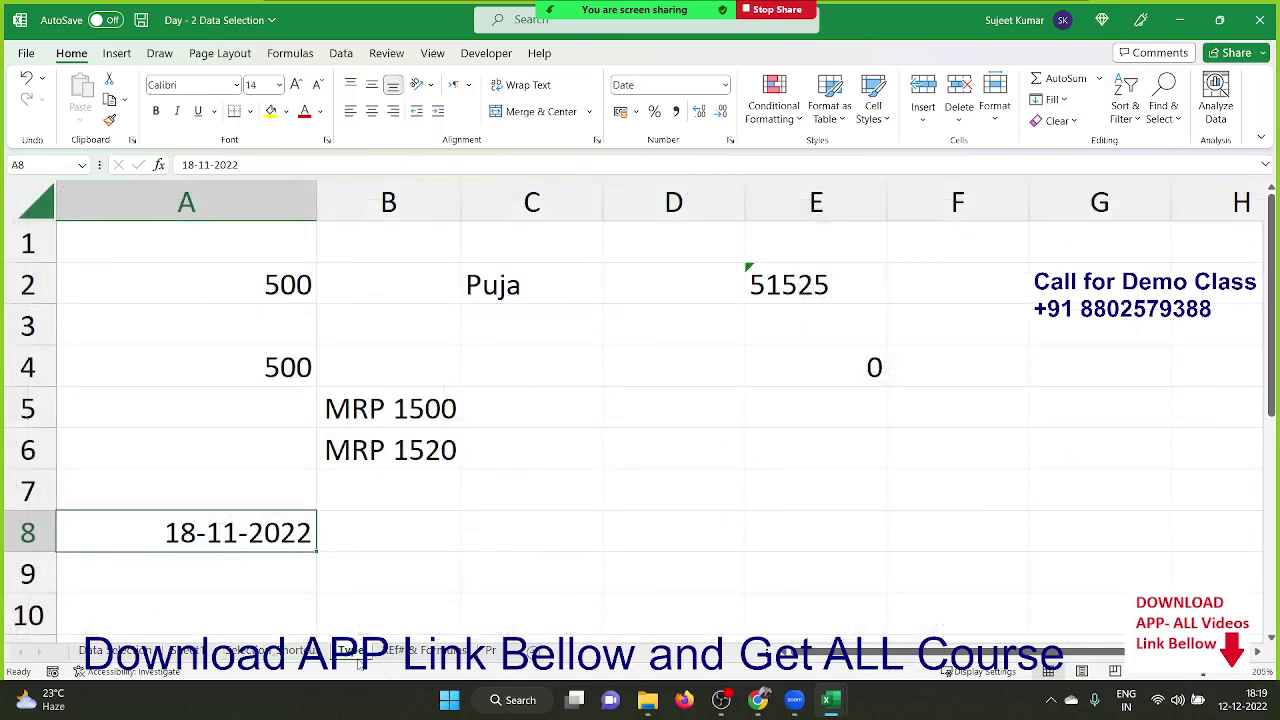
left_click(33, 203)
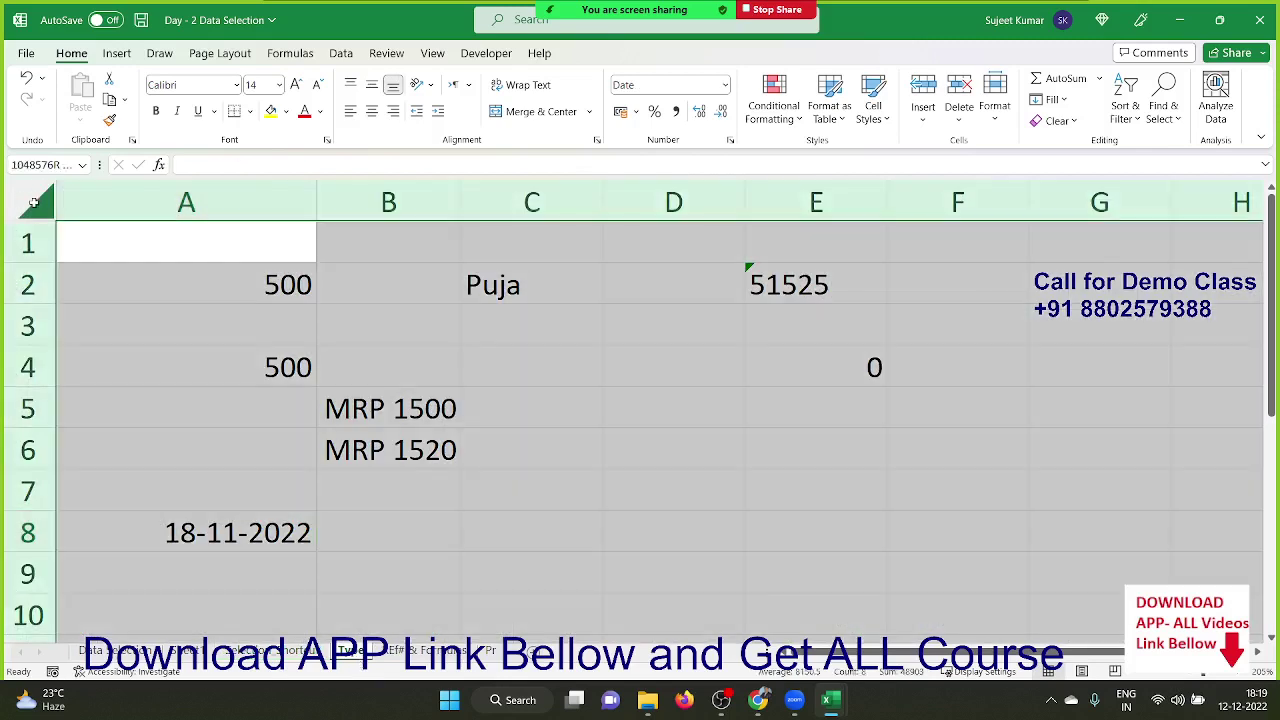
key("ctrl+minus")
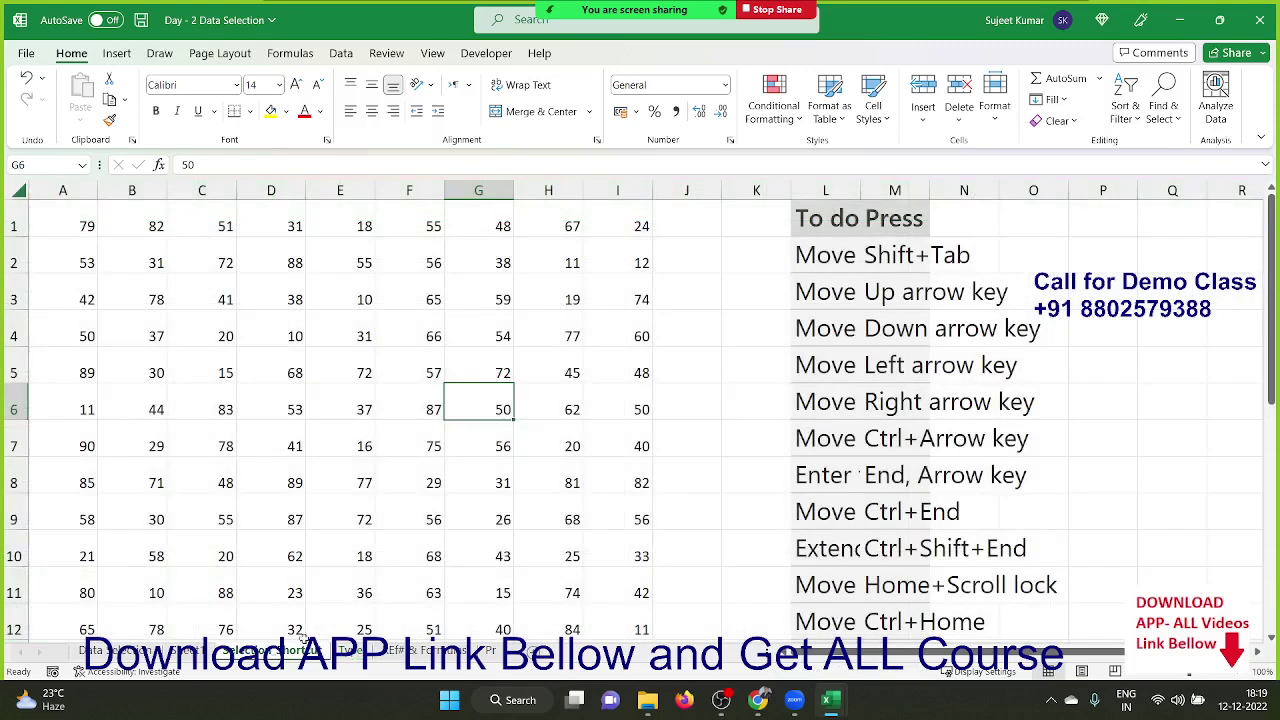
Back on the shortcuts sheet, select L6 and scroll through the shortcut list.
left_click(262, 651)
left_click(829, 394)
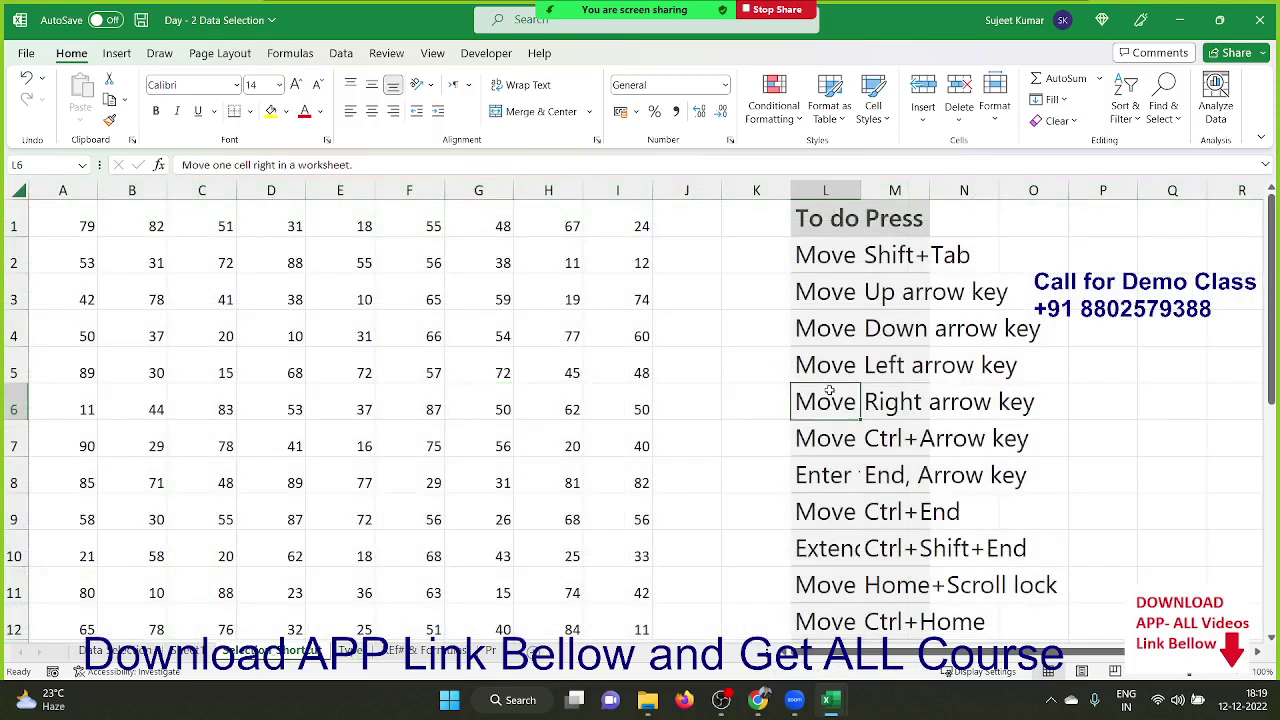
scroll(826, 398, "down", 2)
scroll(819, 397, "down", 1)
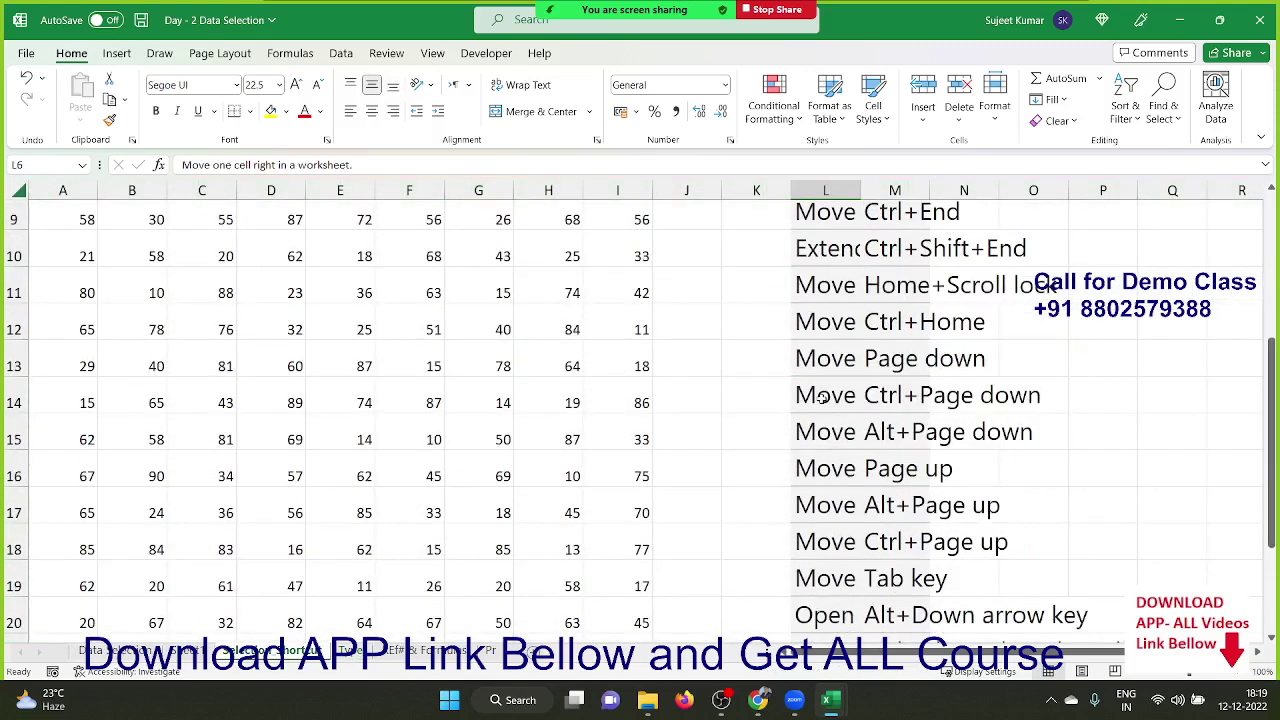
scroll(819, 397, "down", 1)
scroll(819, 397, "down", 1)
scroll(819, 397, "down", 1)
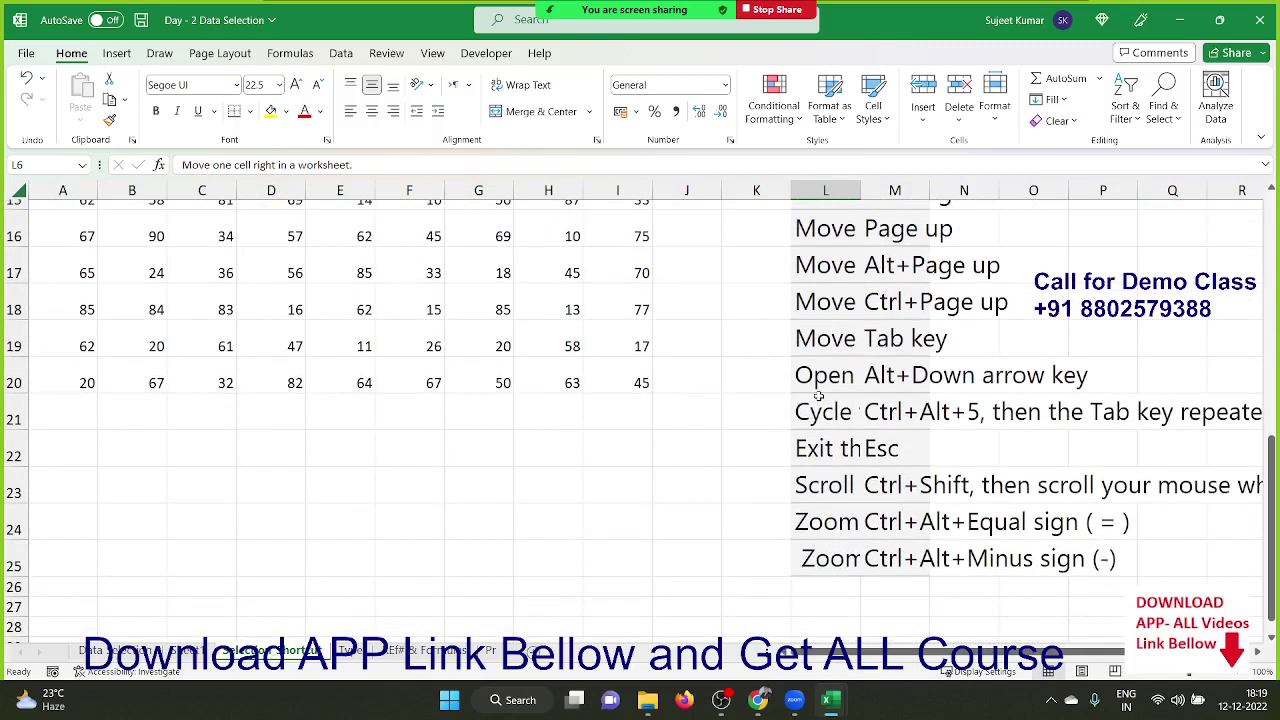
scroll(812, 400, "up", 1)
scroll(806, 400, "up", 2)
scroll(803, 400, "up", 2)
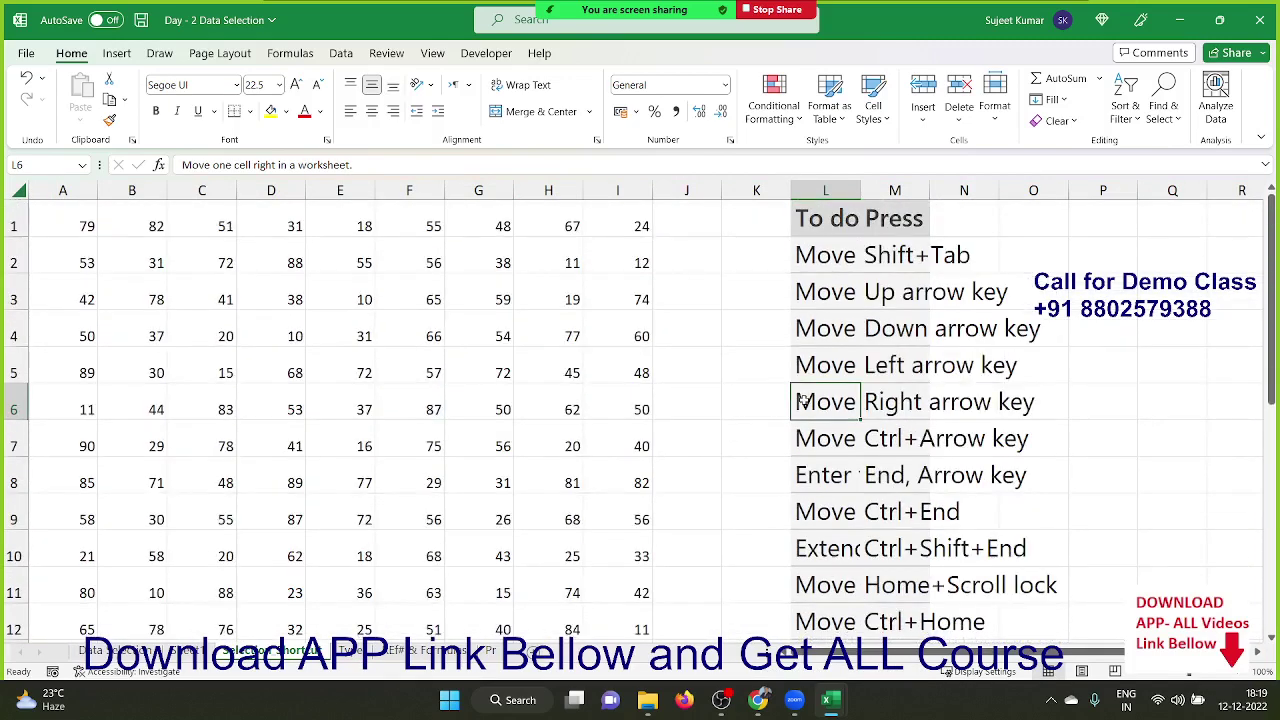
scroll(803, 400, "down", 1)
scroll(803, 400, "down", 1)
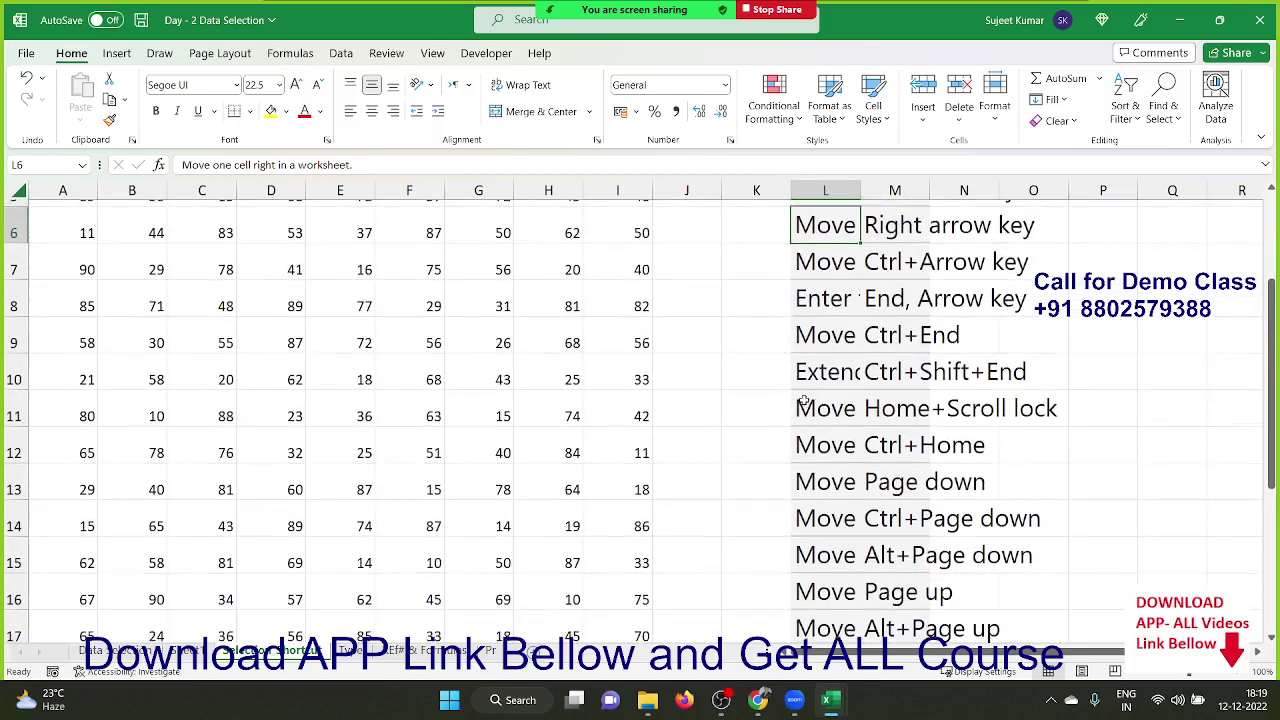
scroll(803, 400, "down", 1)
scroll(803, 400, "down", 1)
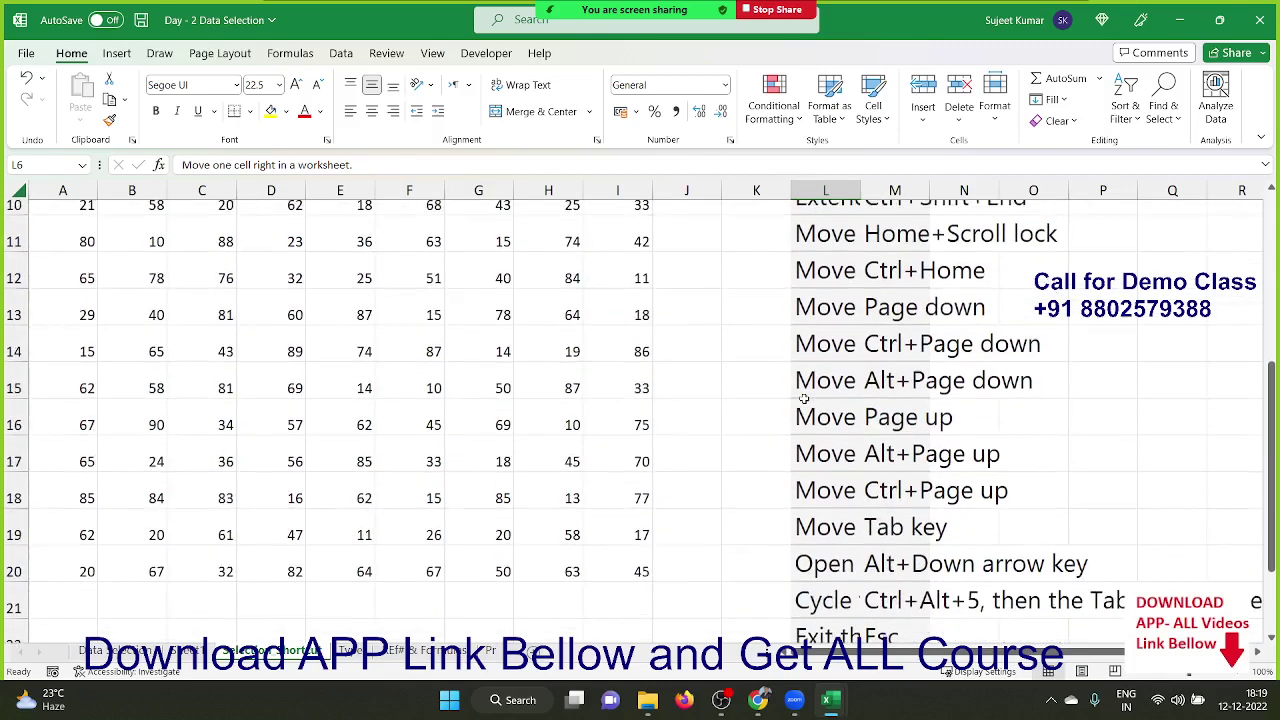
scroll(803, 397, "down", 1)
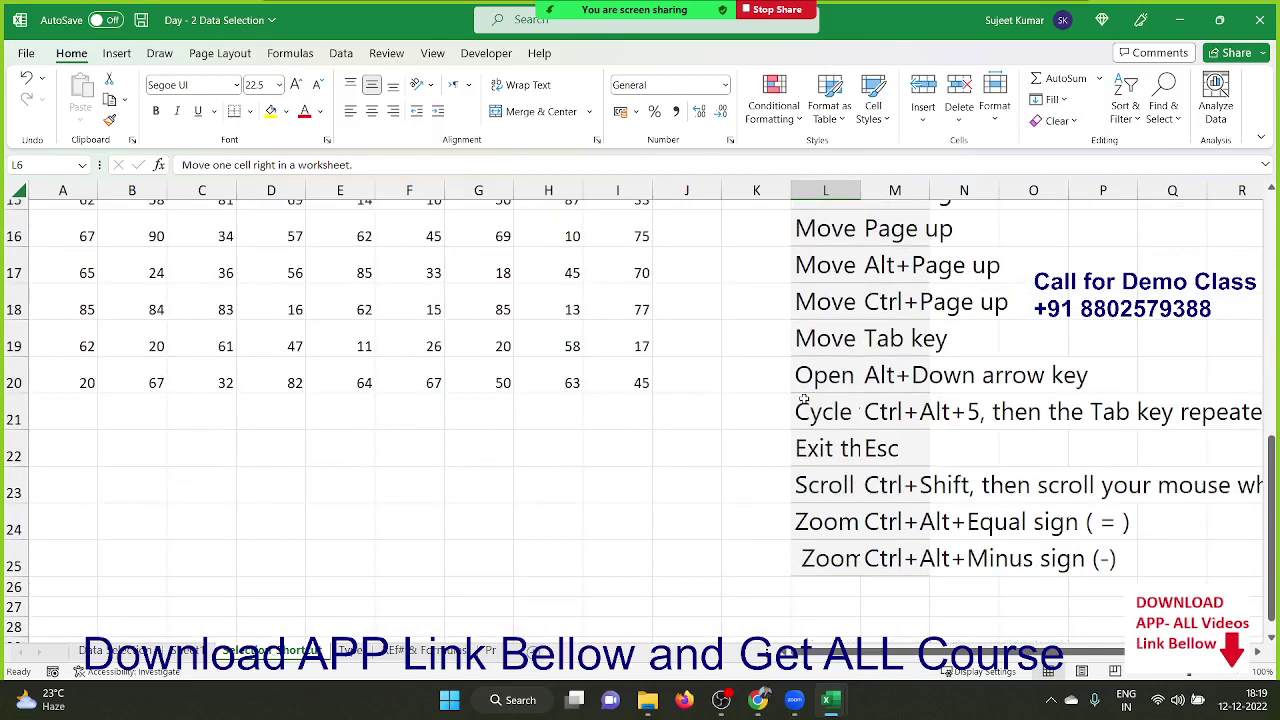
scroll(803, 398, "up", 1)
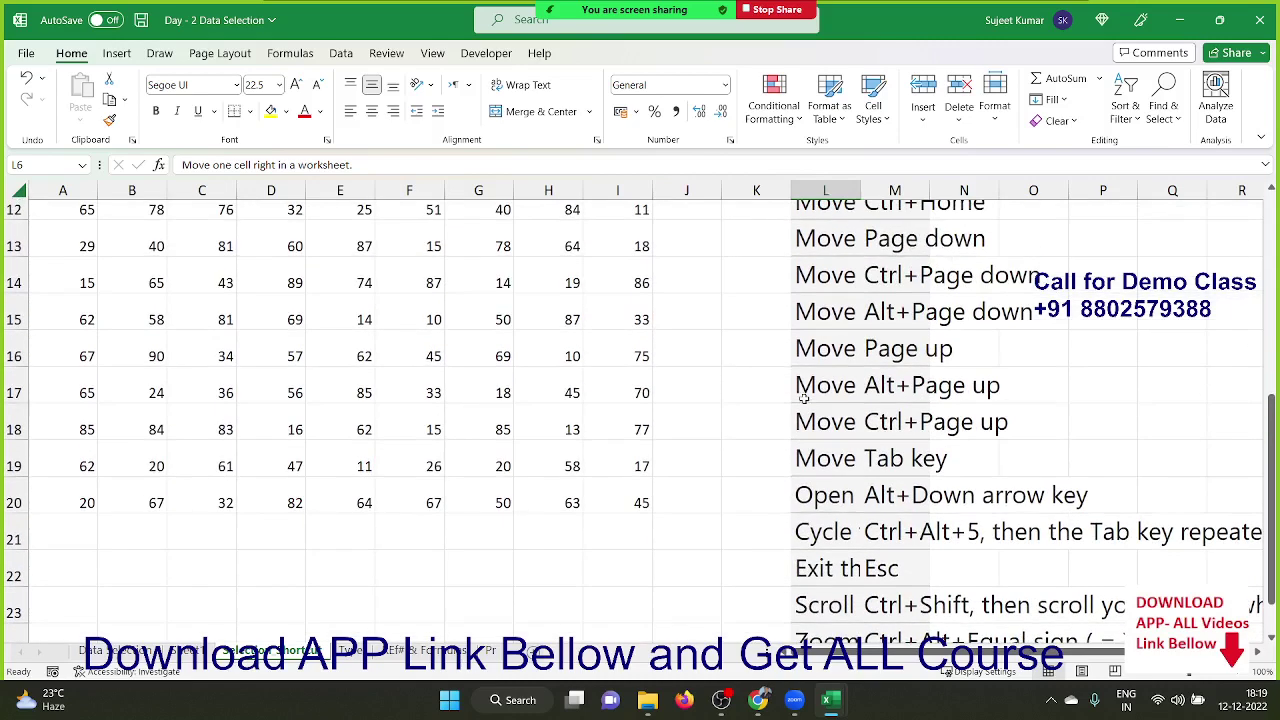
scroll(803, 398, "up", 2)
scroll(803, 398, "up", 1)
scroll(803, 400, "up", 1)
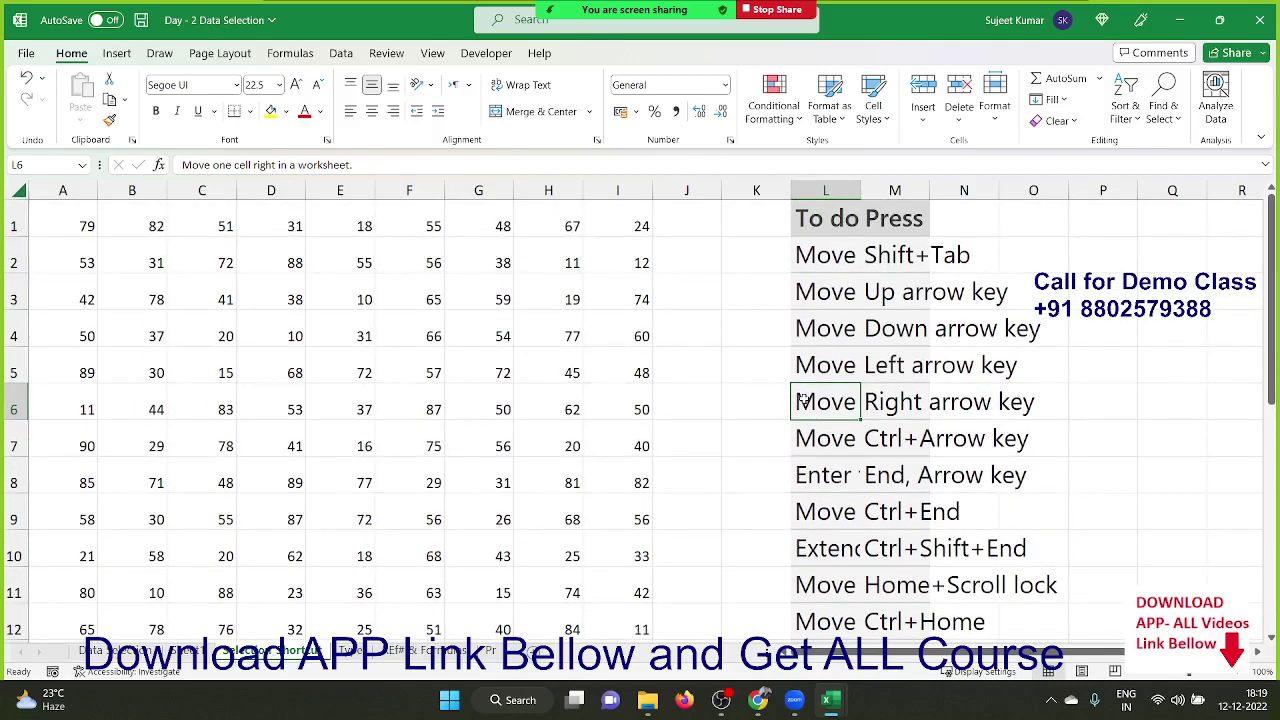
Select the number block around F5 with Ctrl+A, deselect, and go to the blank Type sheet.
left_click(440, 378)
key("ctrl+a")
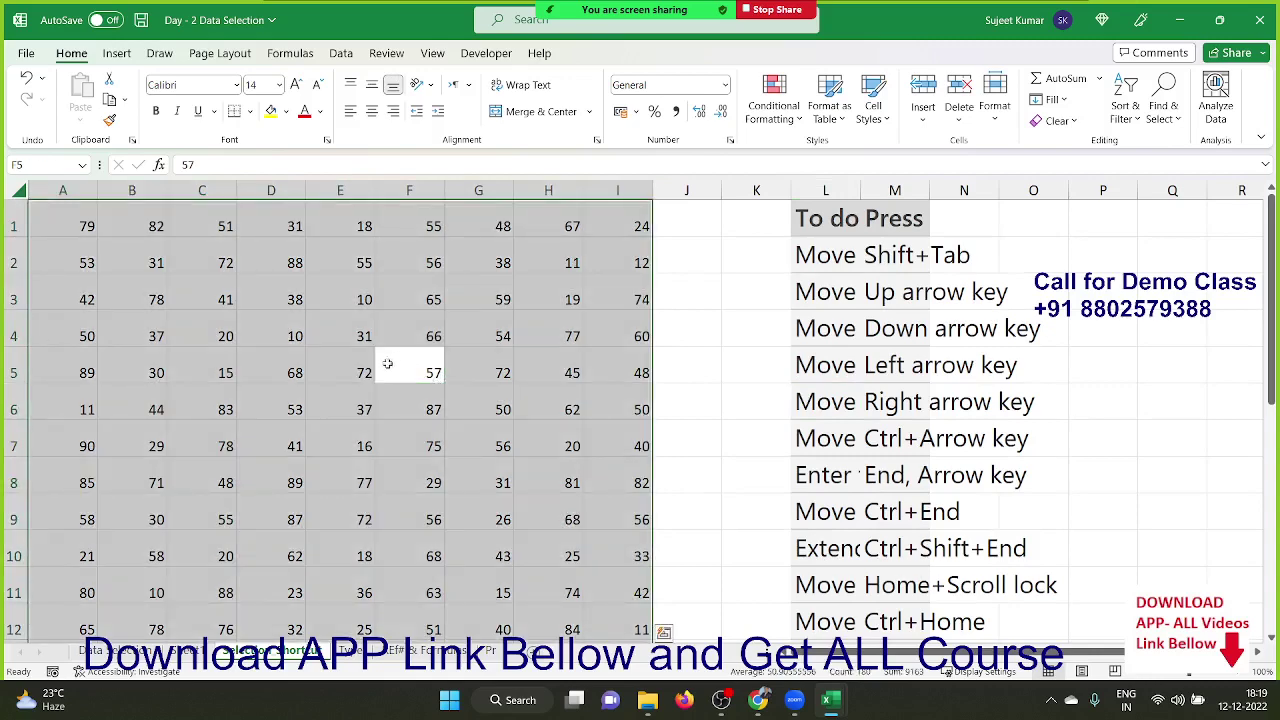
left_click(381, 372)
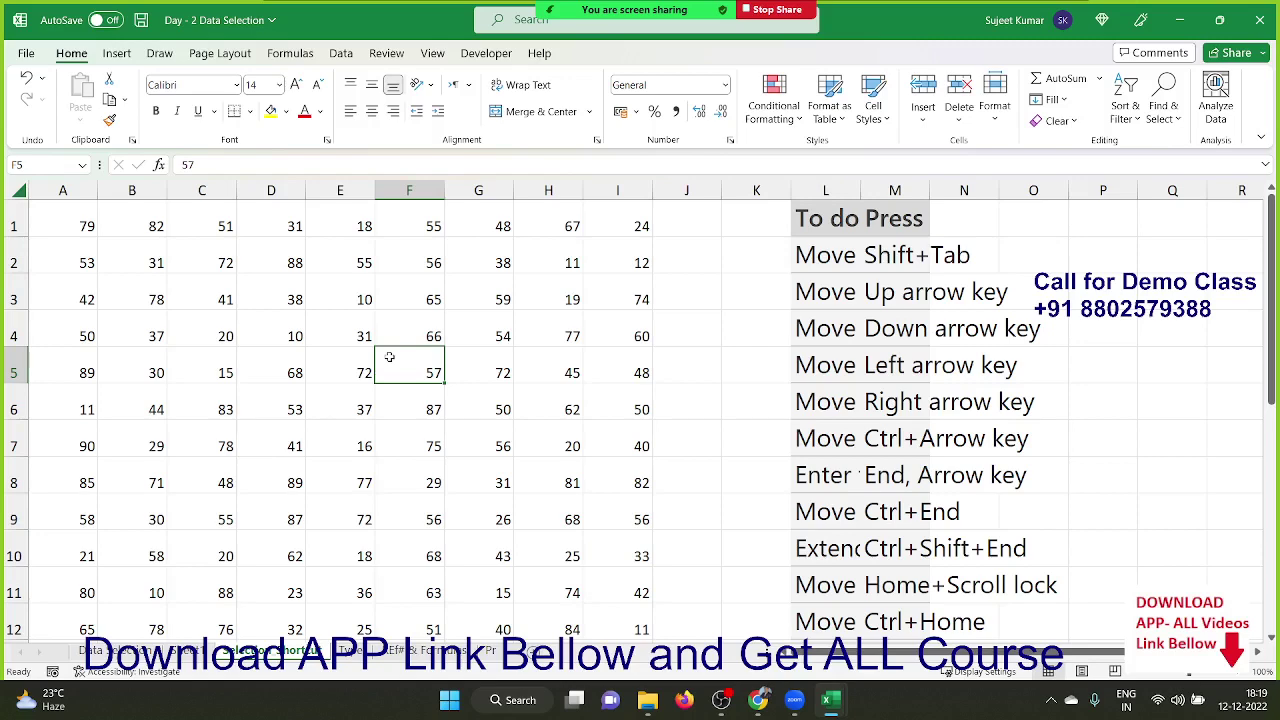
scroll(813, 360, "down", 2)
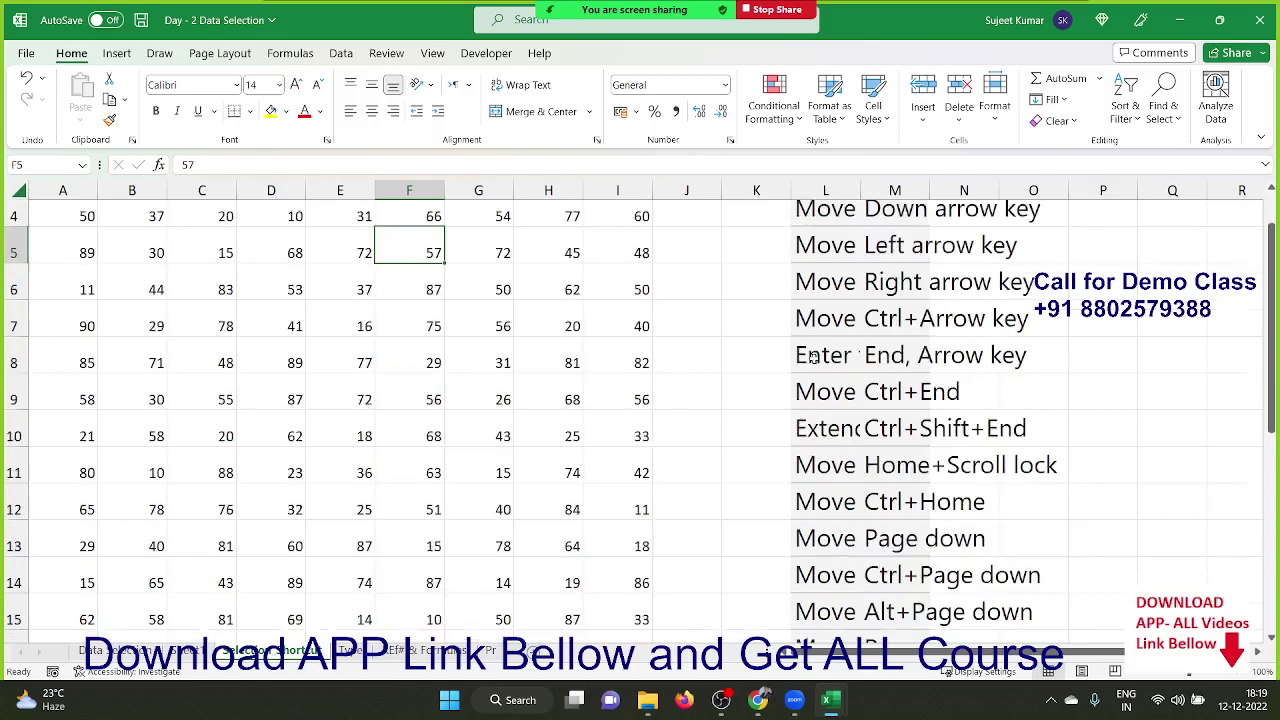
scroll(813, 362, "down", 1)
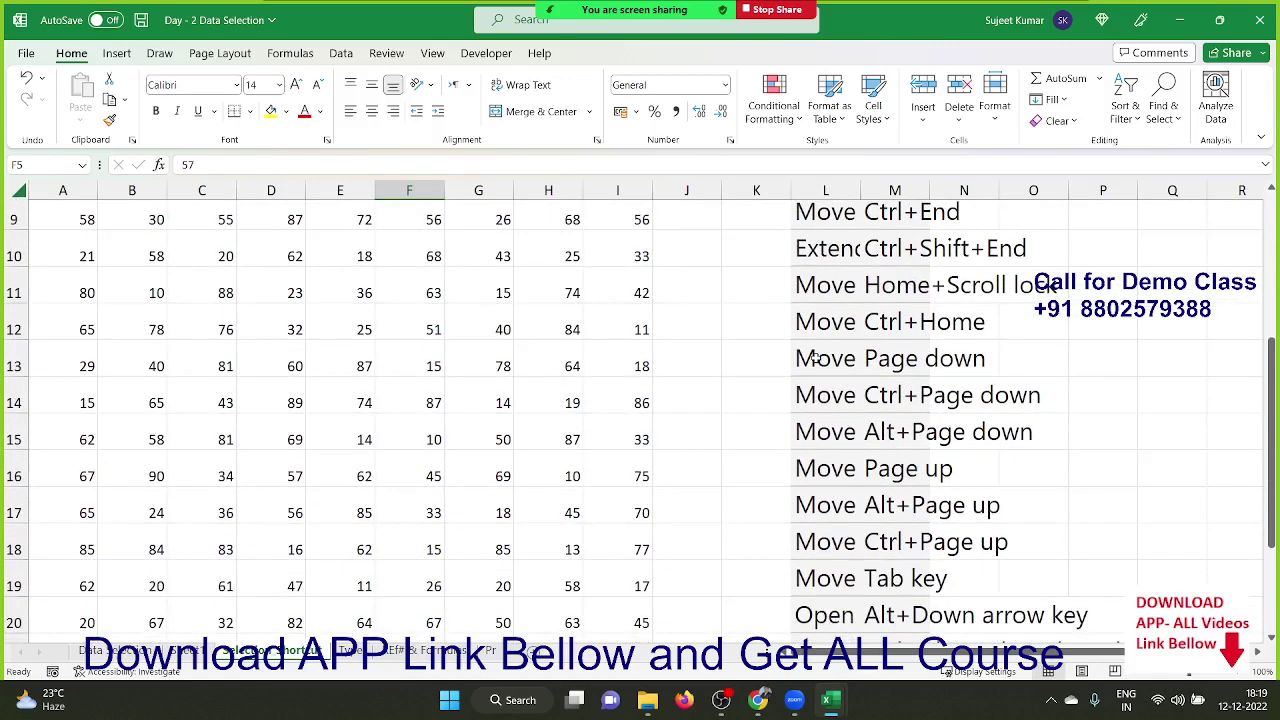
scroll(813, 358, "down", 1)
scroll(575, 450, "up", 2)
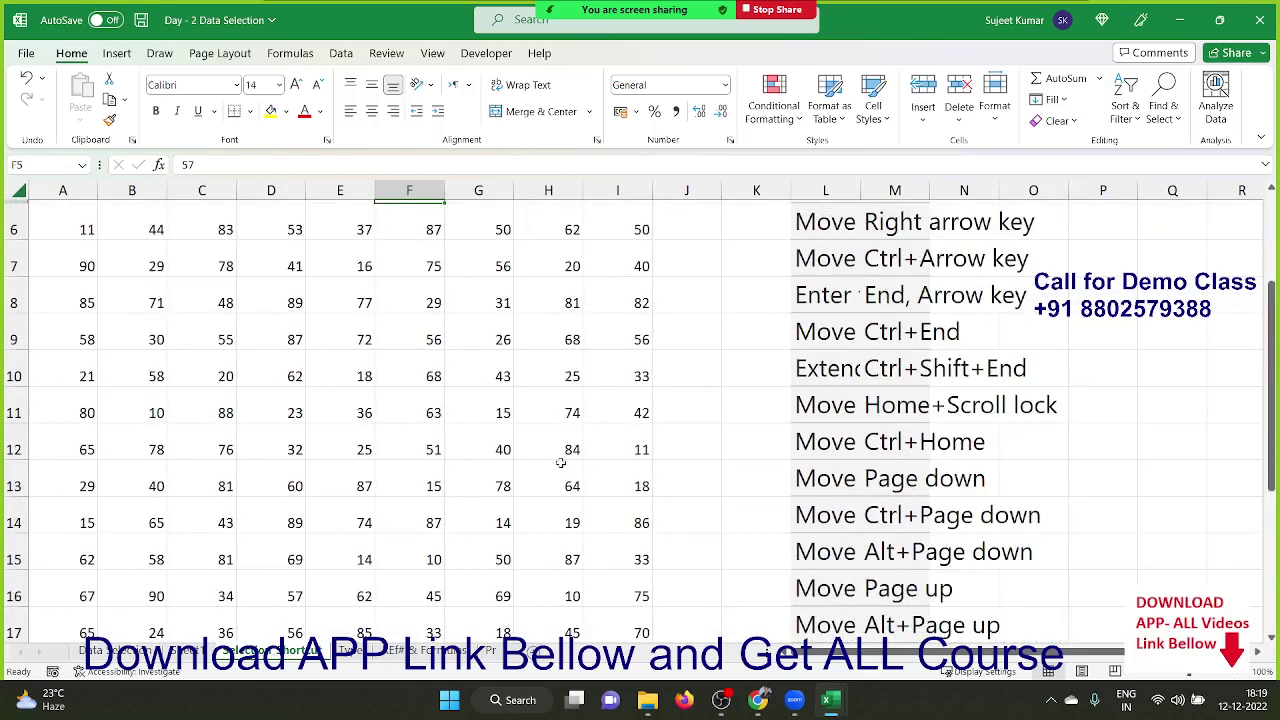
scroll(561, 462, "up", 2)
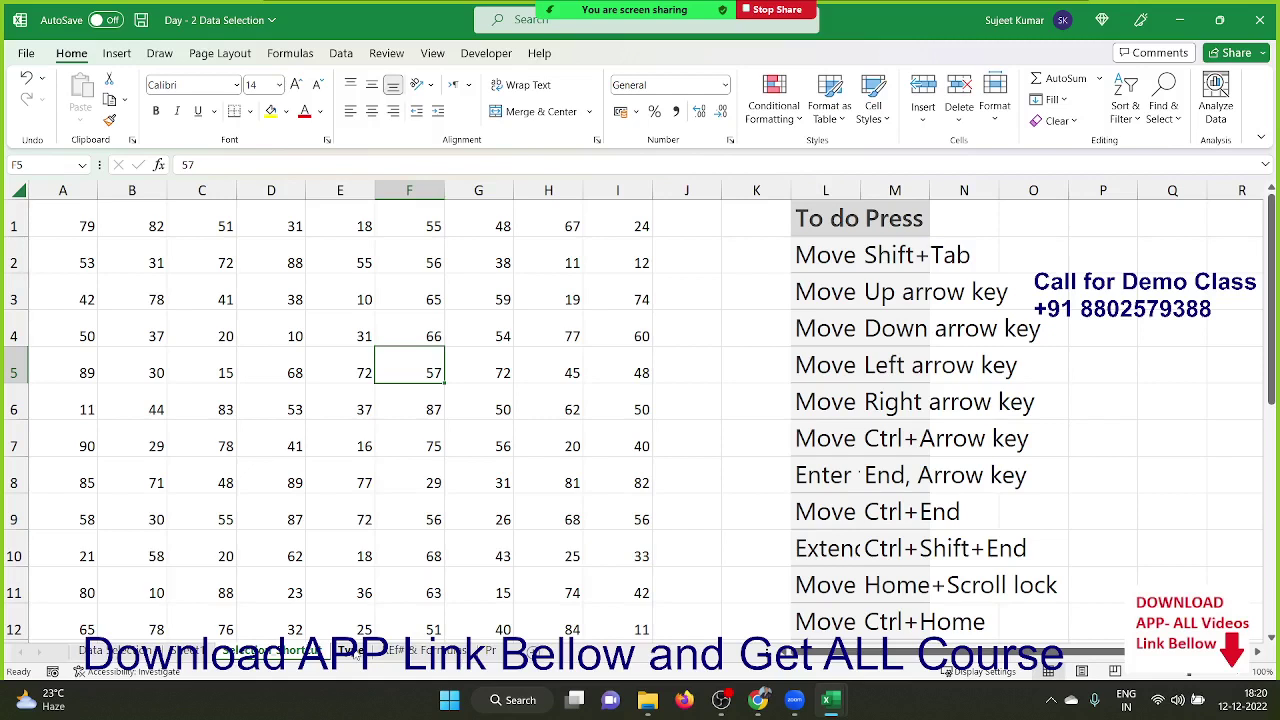
left_click(352, 651)
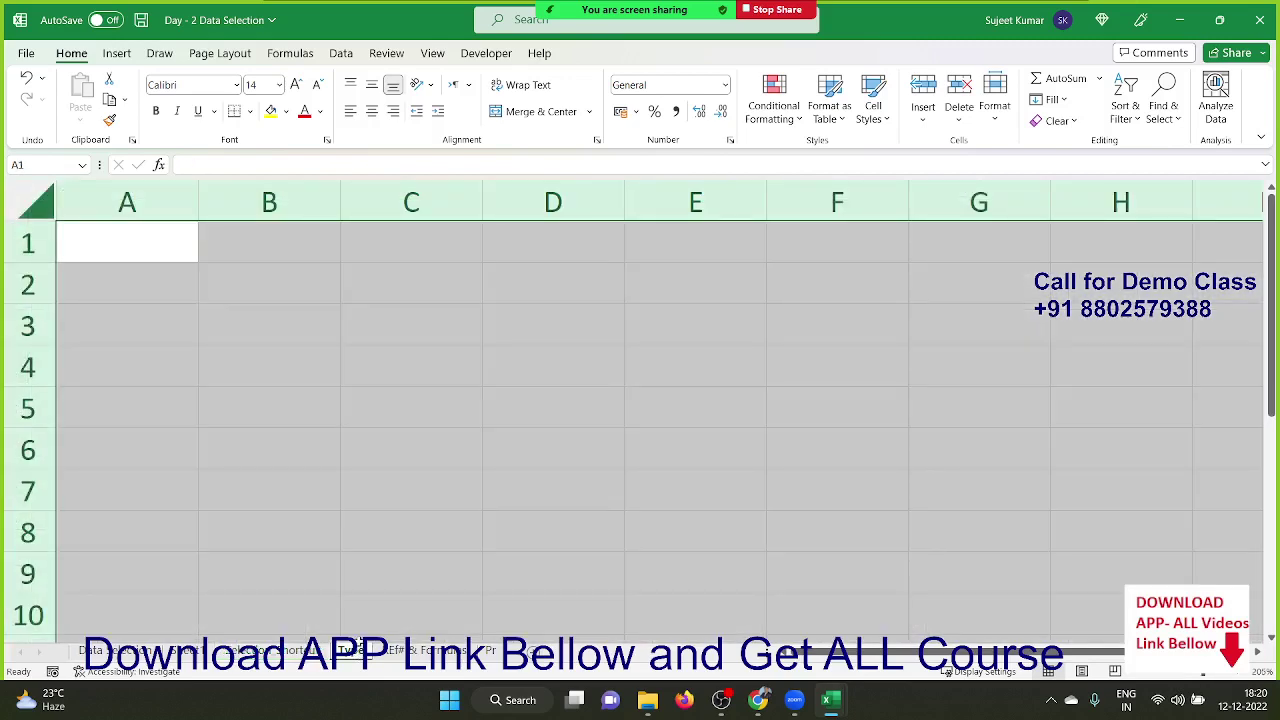
Enter 500 in B1, mrp in B2, and '52656 as text in C2.
left_click(339, 585)
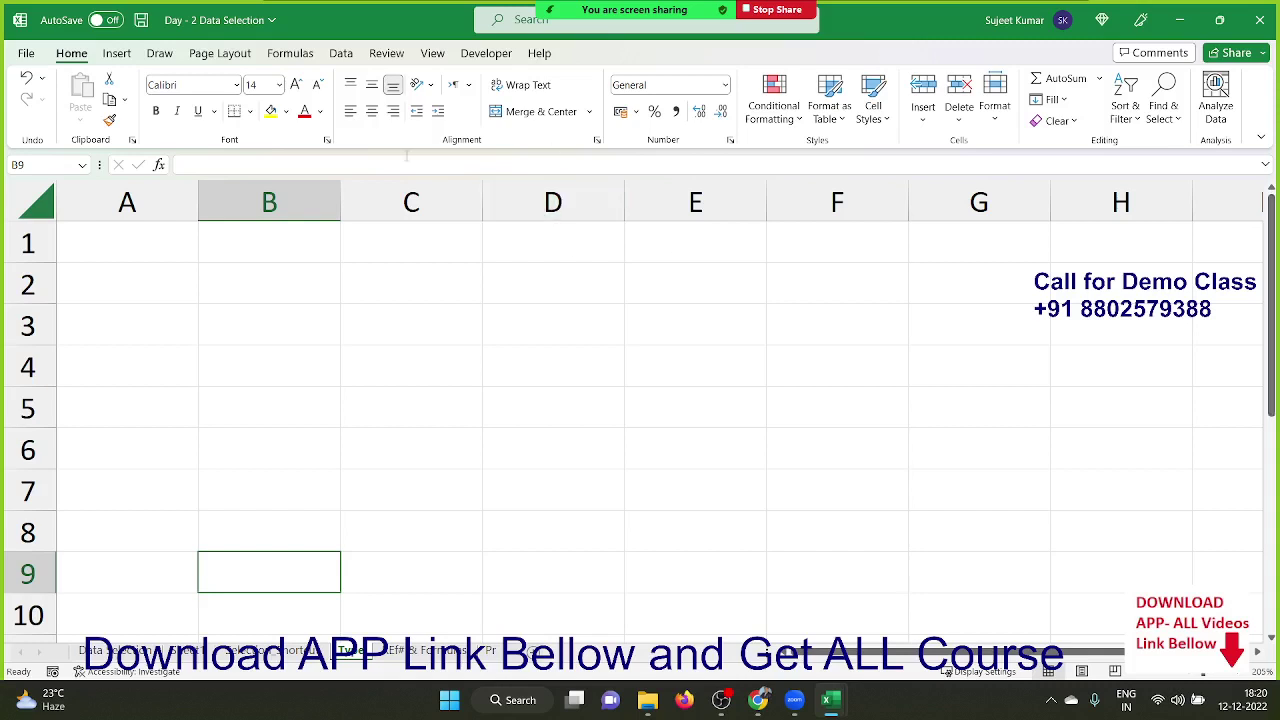
left_click(274, 243)
type("500")
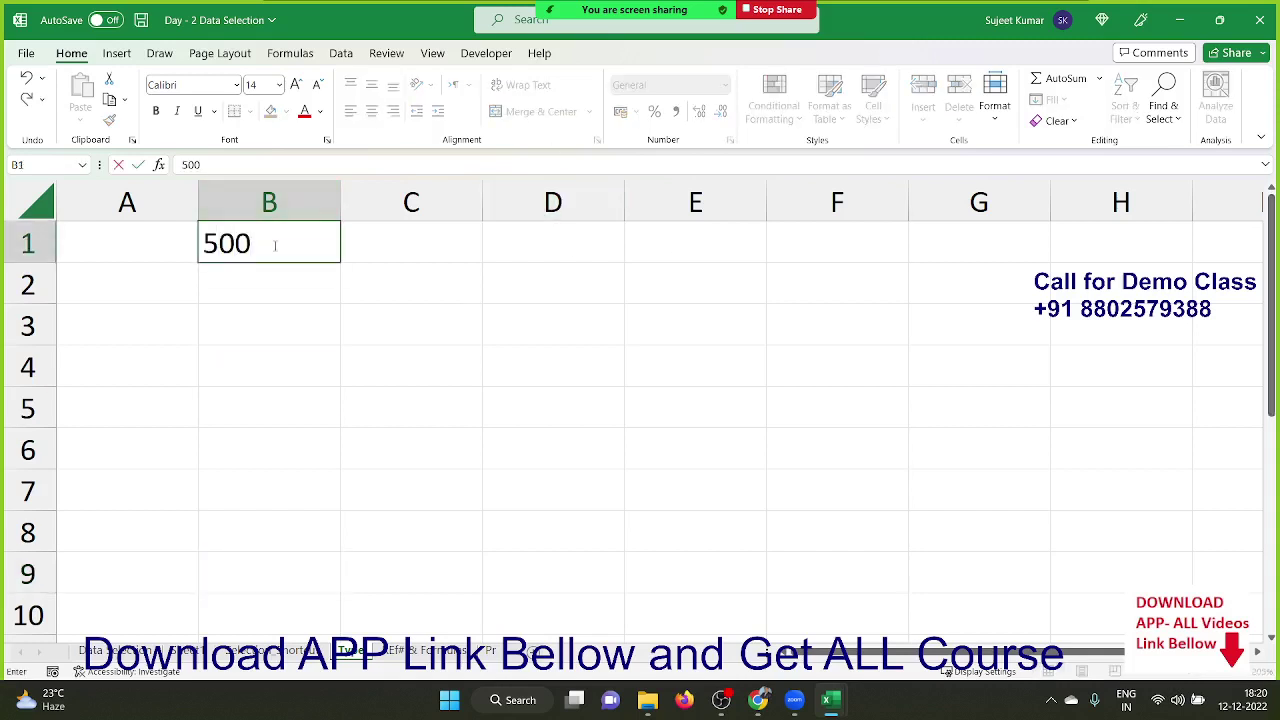
key("Tab")
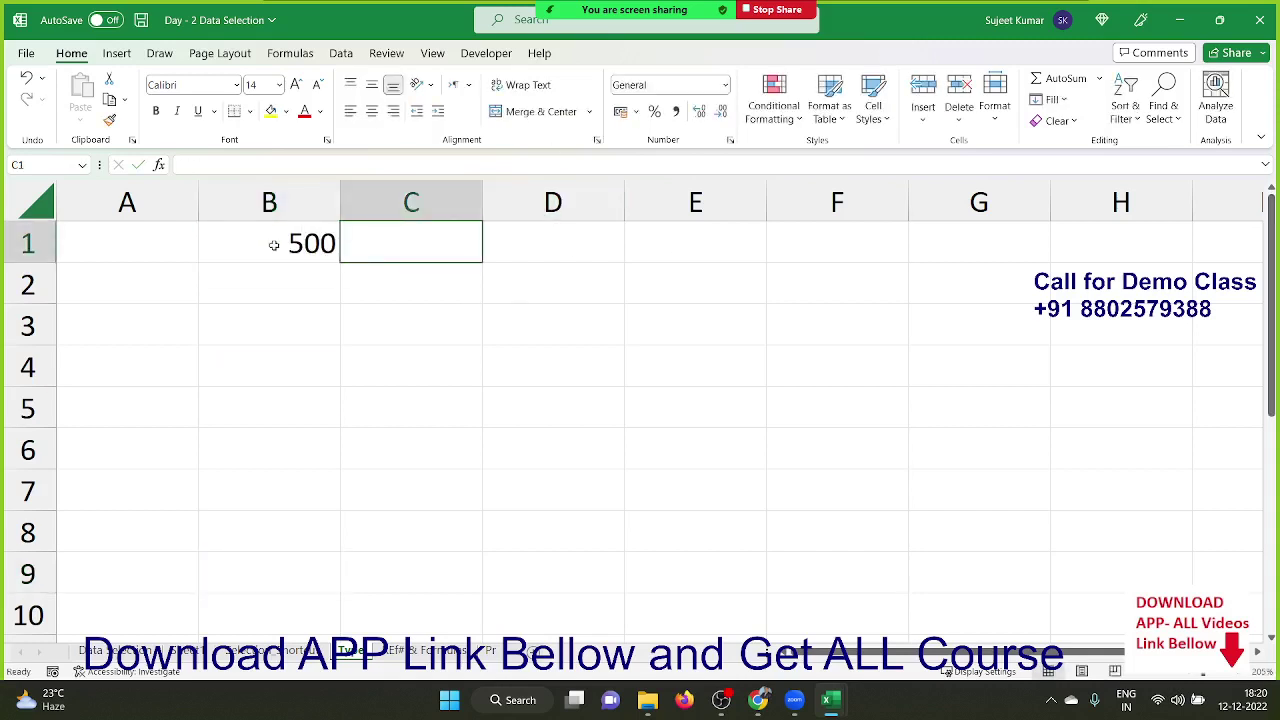
key("Return")
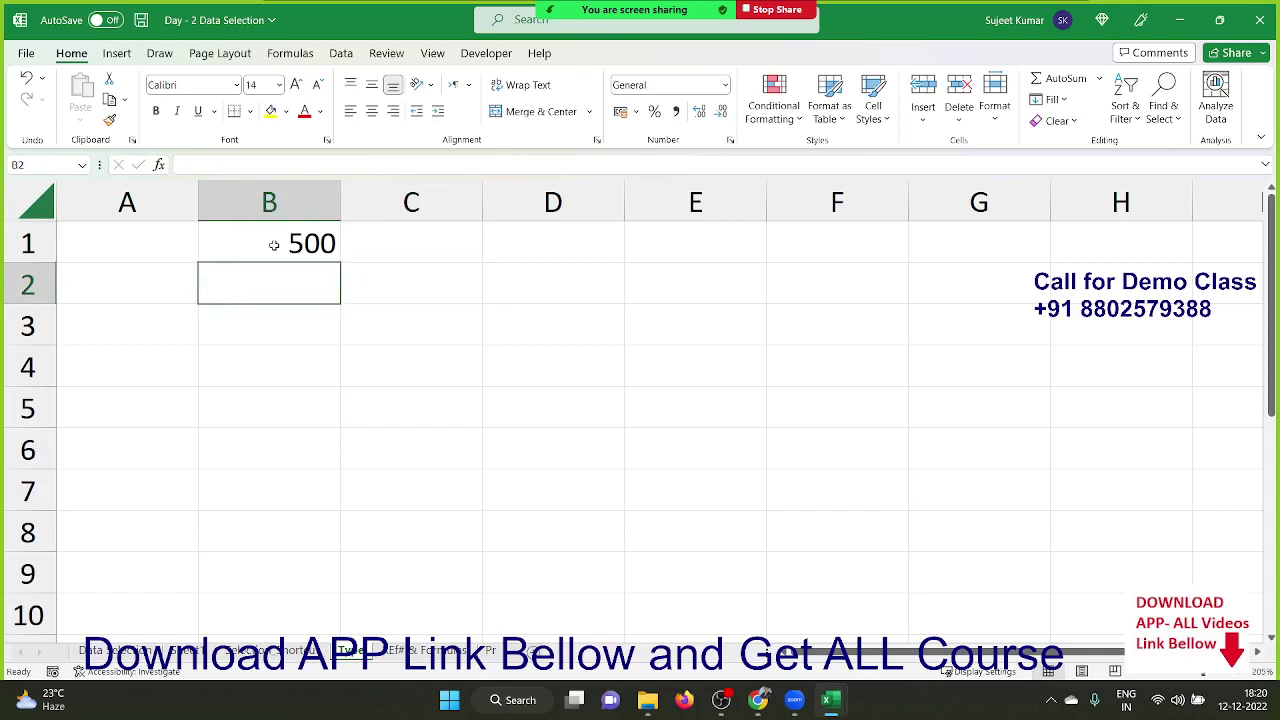
type("mrp")
key("Return")
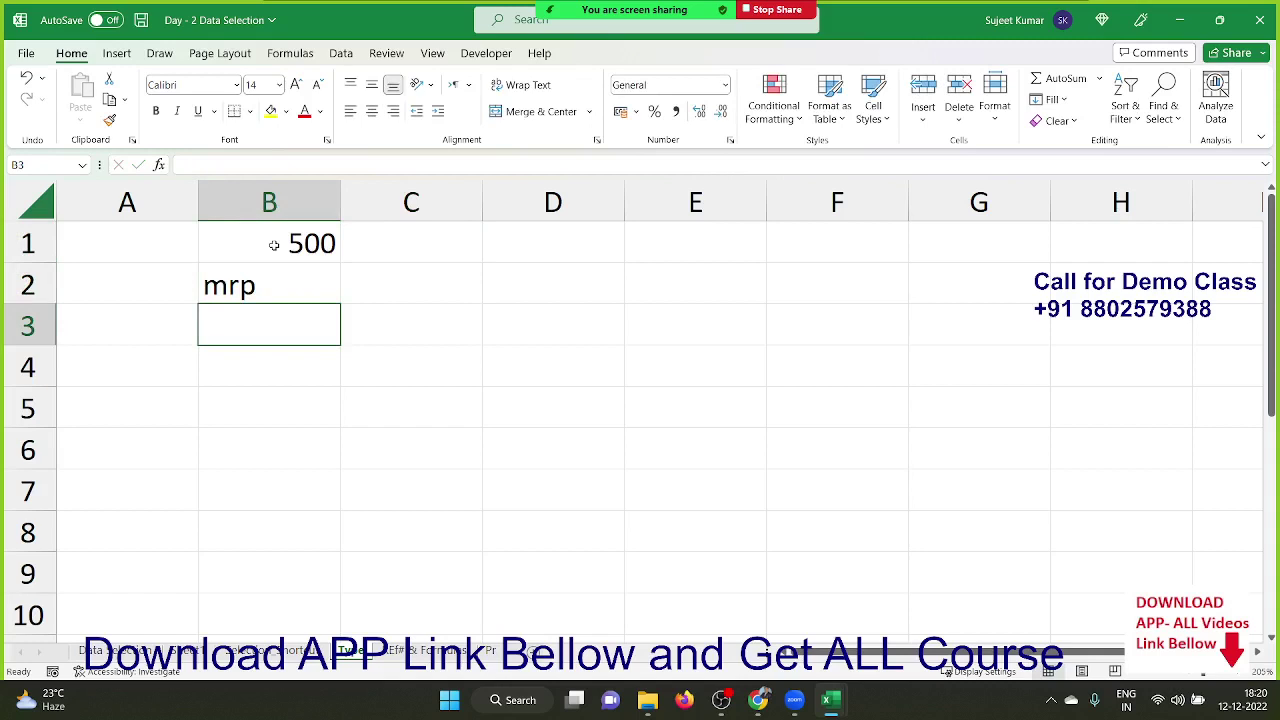
key("Up")
key("Up")
key("Right")
key("Down")
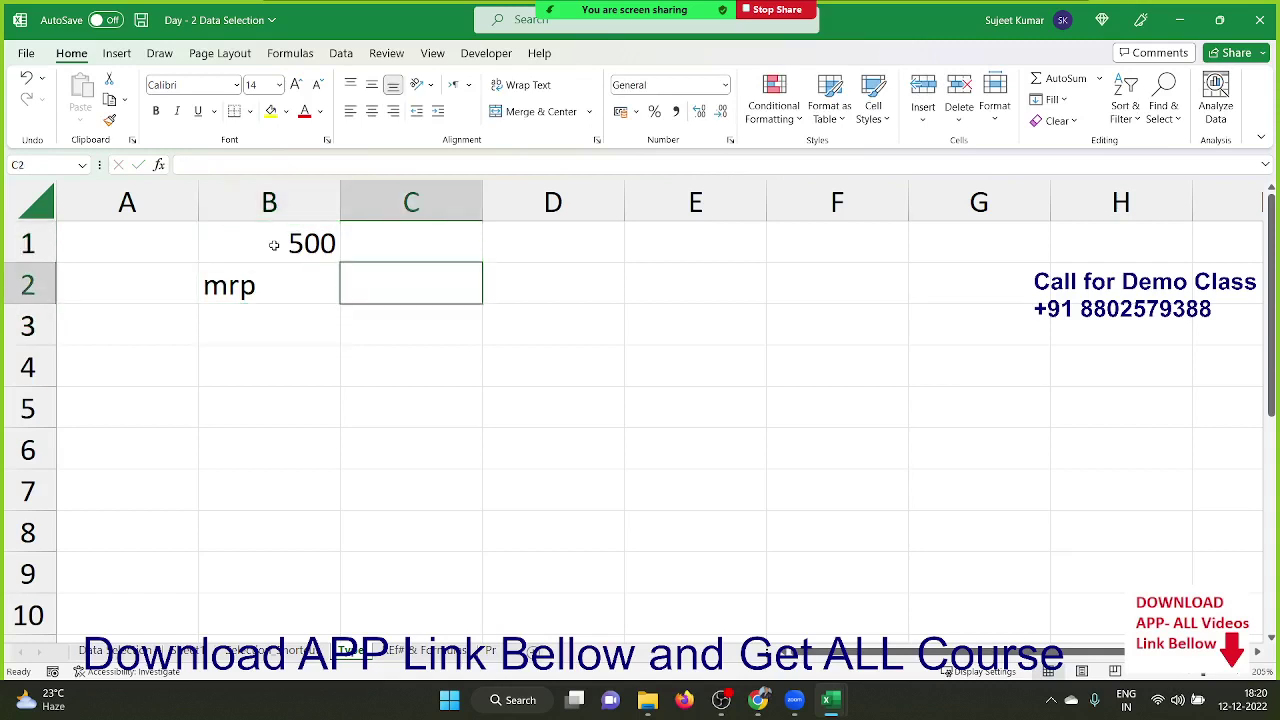
type("'5265")
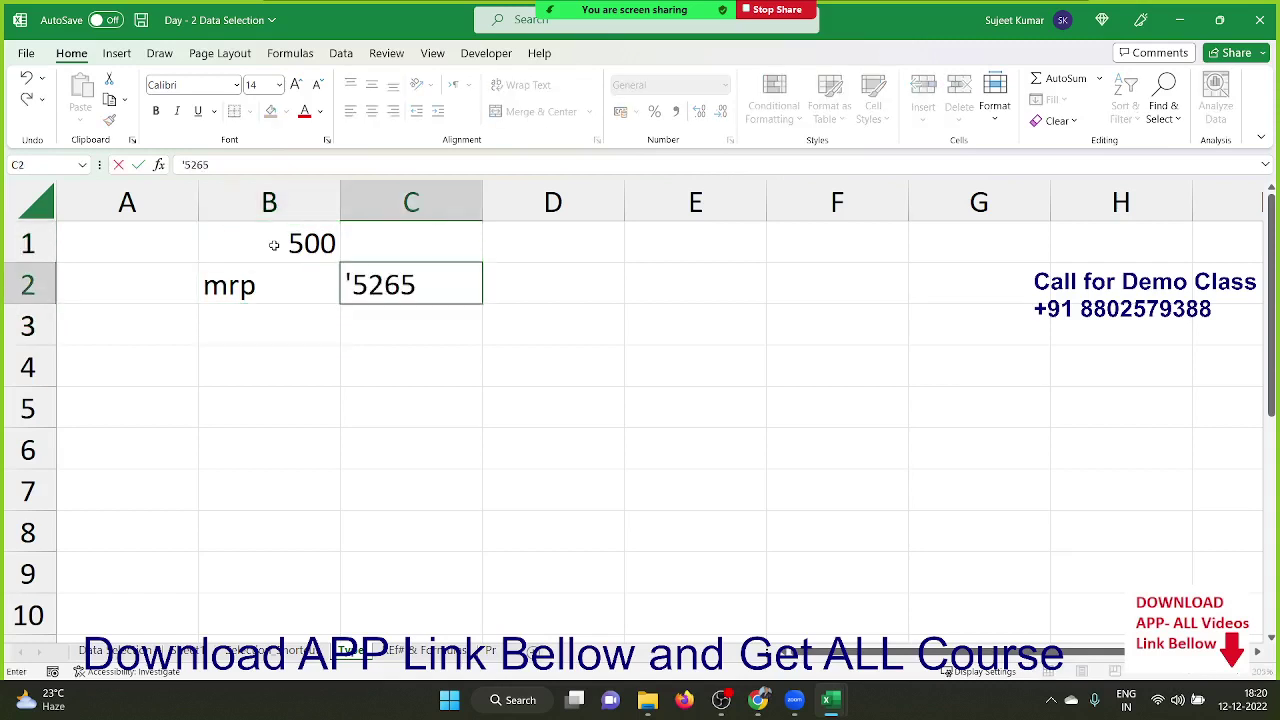
type("6")
key("Return")
Enter 500d in cell B4.
key("Up")
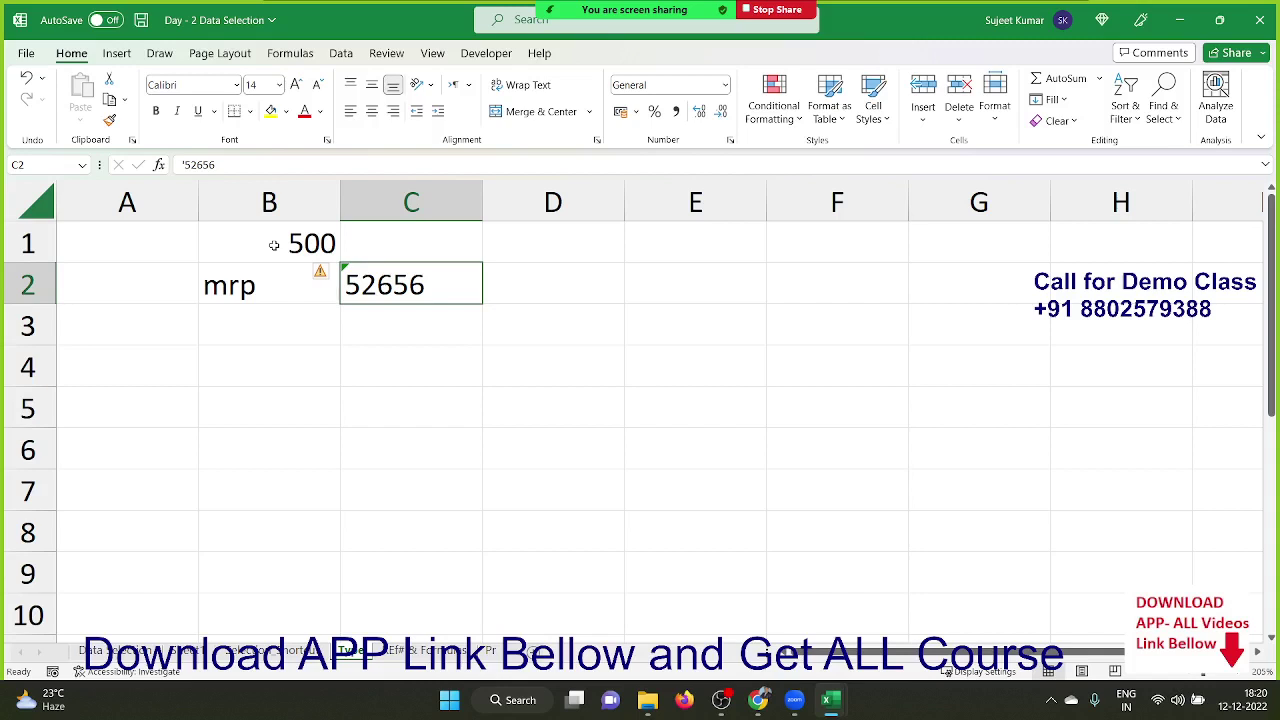
key("Return")
key("Up")
key("Down")
key("Down")
key("Left")
type("50")
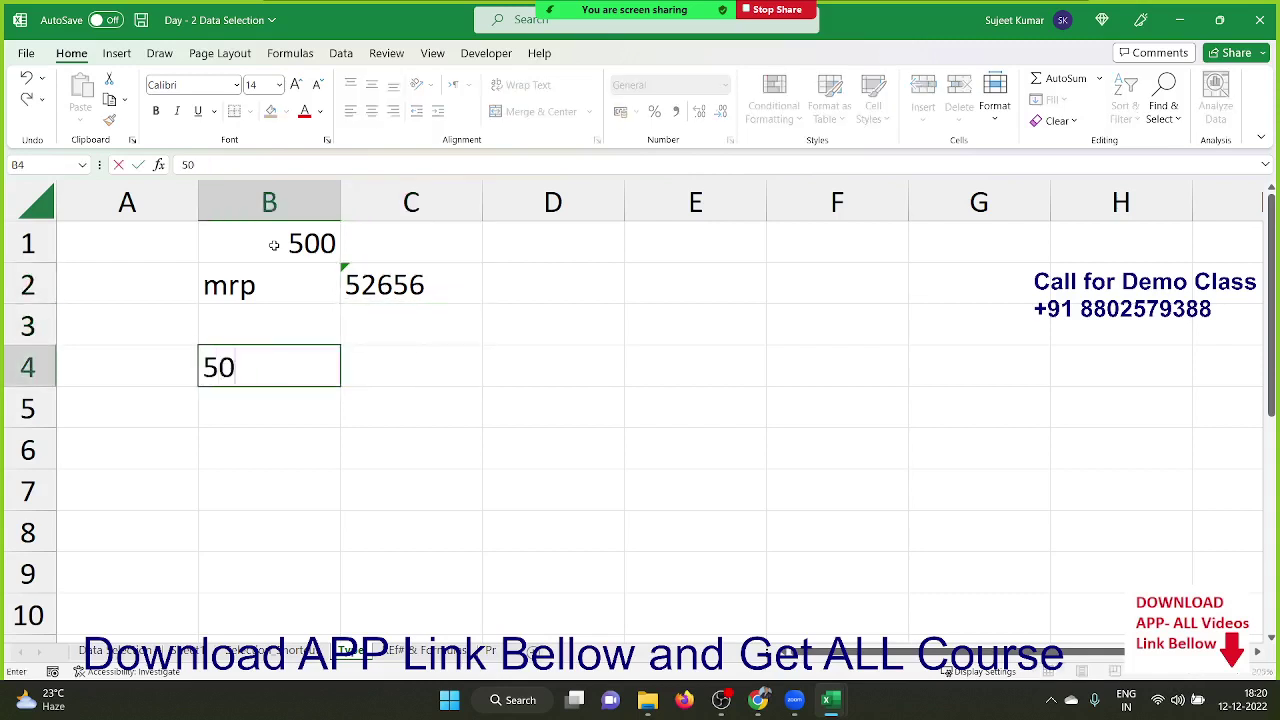
type("0d")
key("Return")
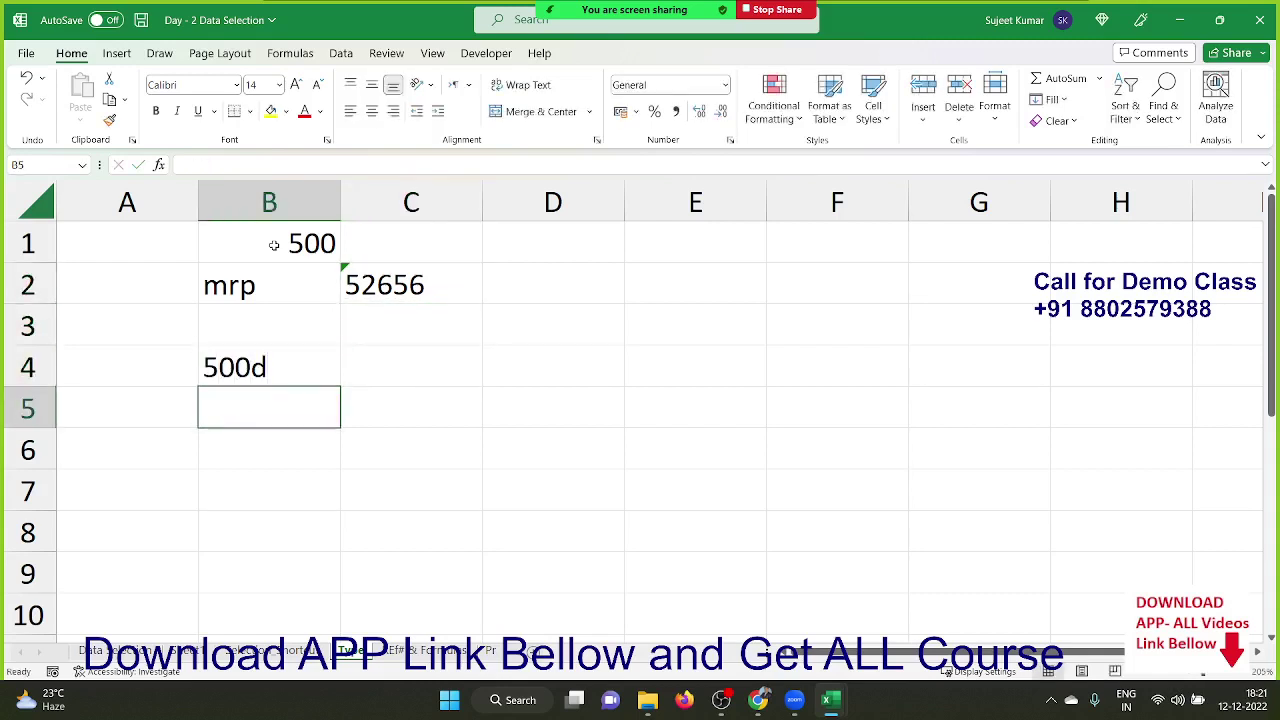
Put the formula =B4+20 in C4, which returns #VALUE!
key("Up")
key("Right")
type("=")
key("Left")
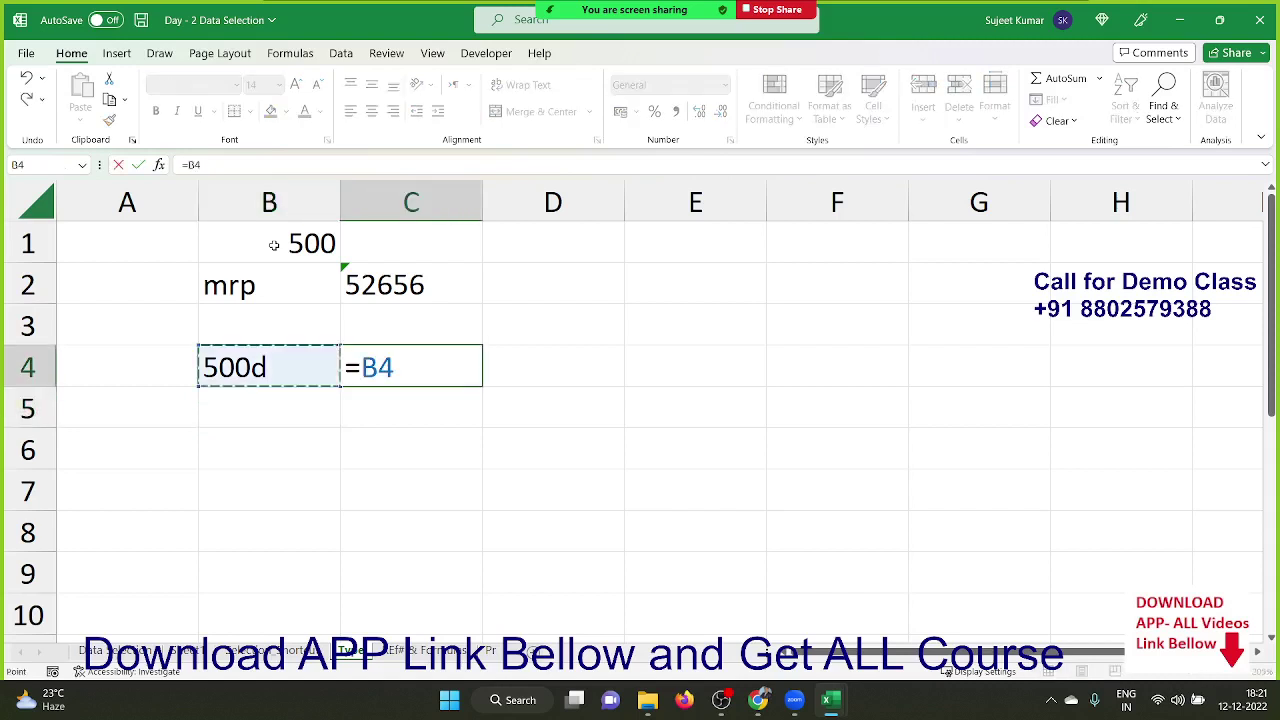
type("+20")
key("Return")
key("Up")
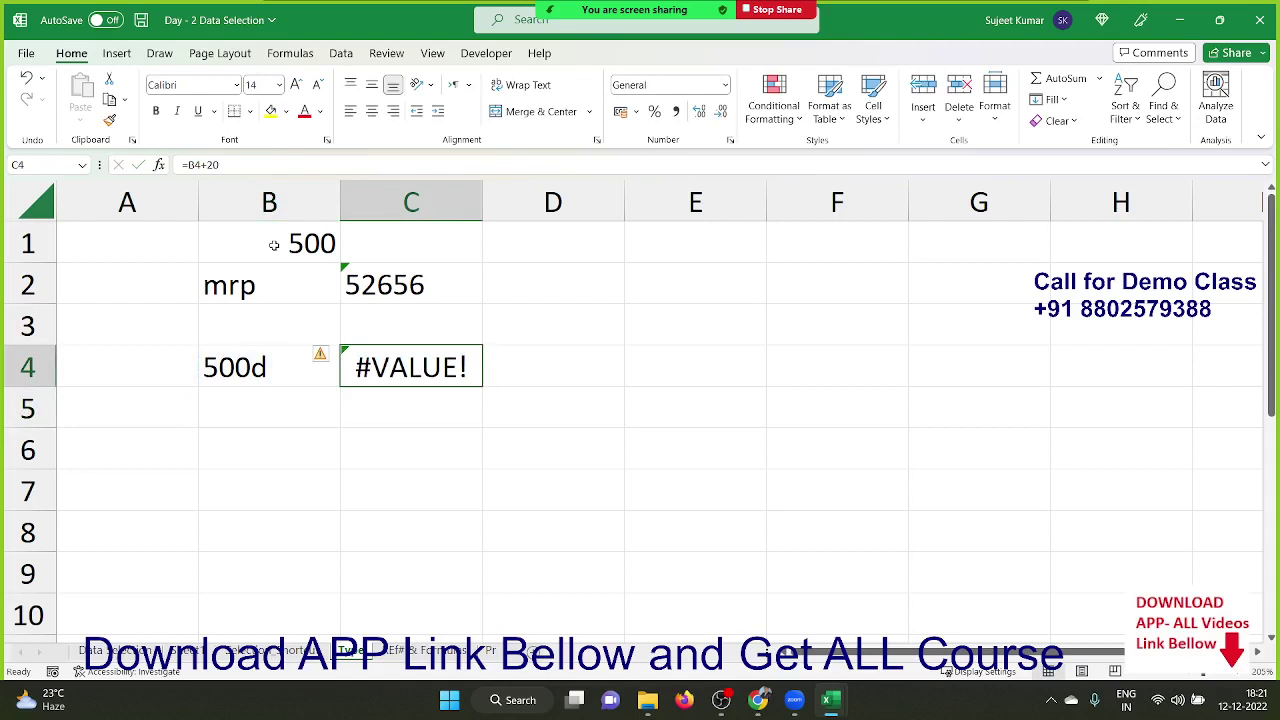
key("Up")
key("Up")
key("Up")
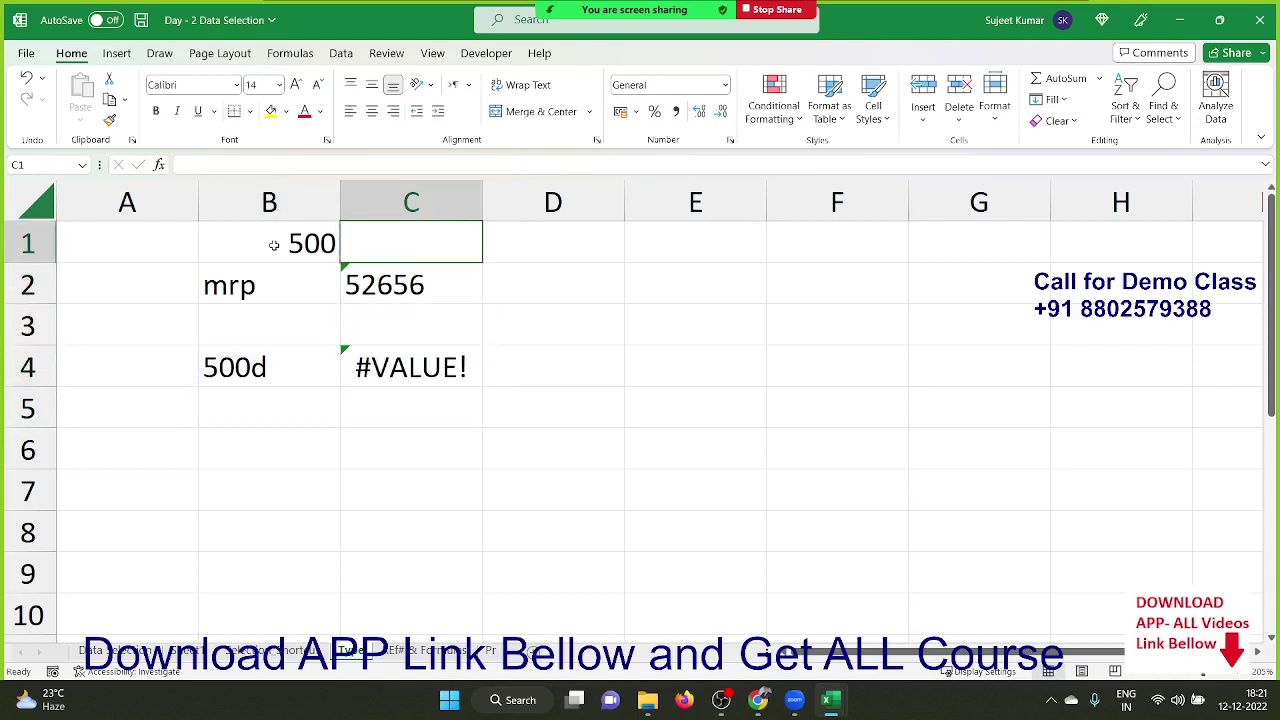
Try comma-grouped numbers in D1: 1252,2515,2525, then 123,369,852.
key("Right")
type("1252")
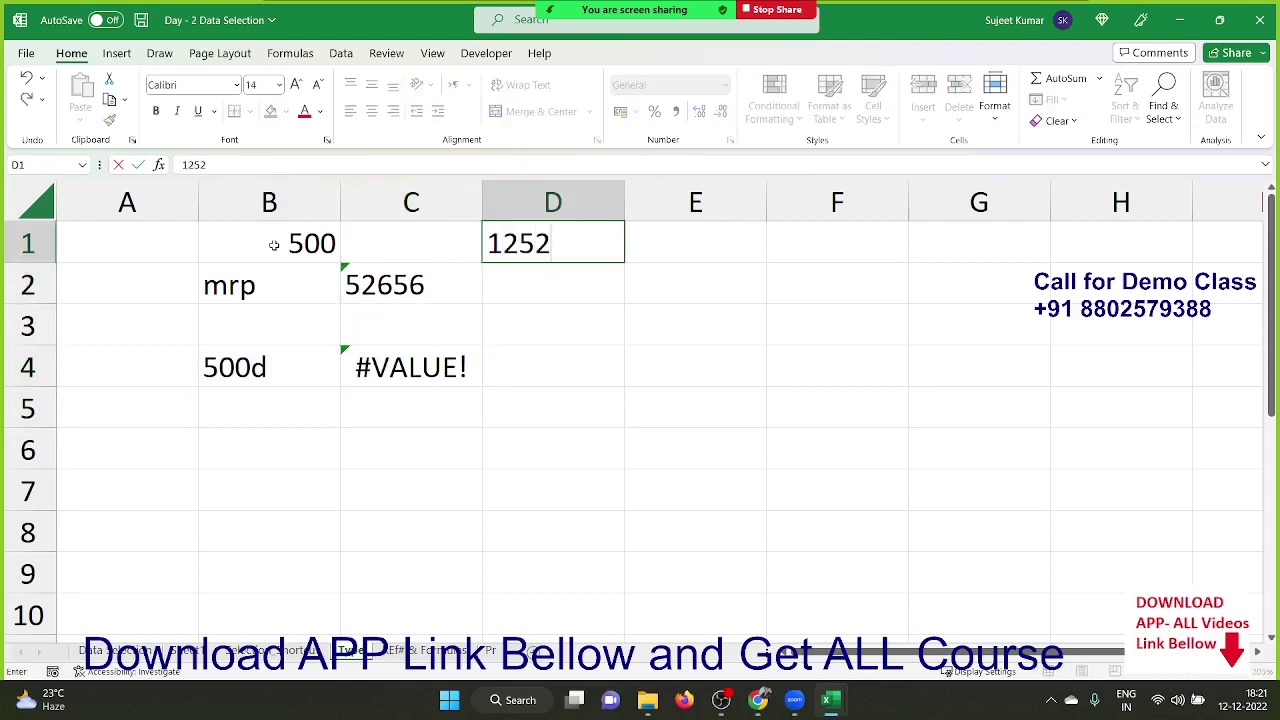
type(",2515,")
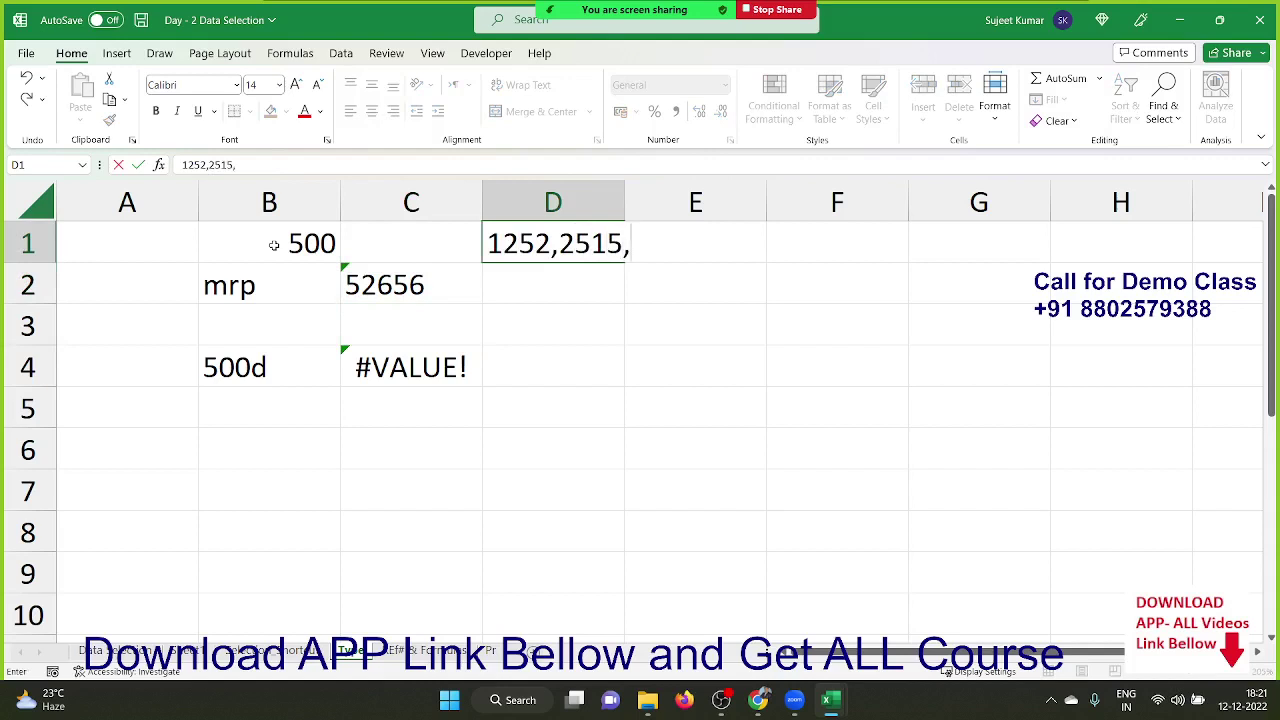
type("2525")
key("Return")
key("Up")
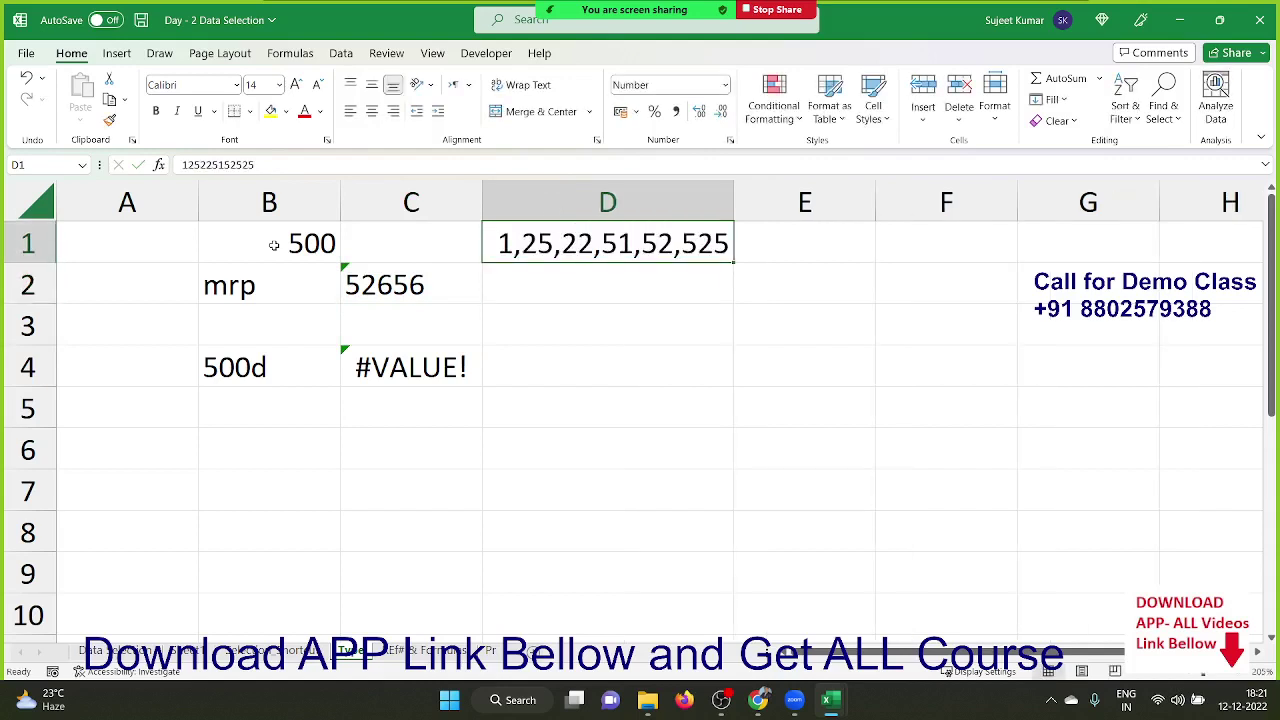
key("Delete")
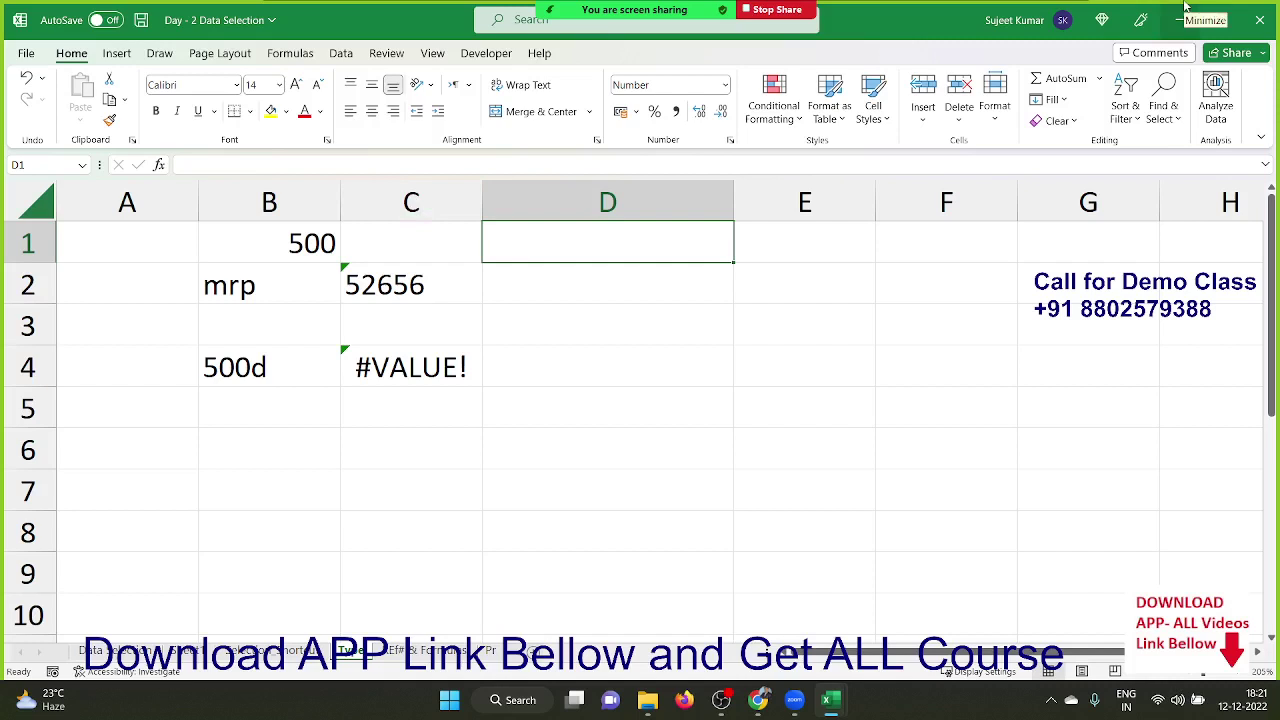
type("123,")
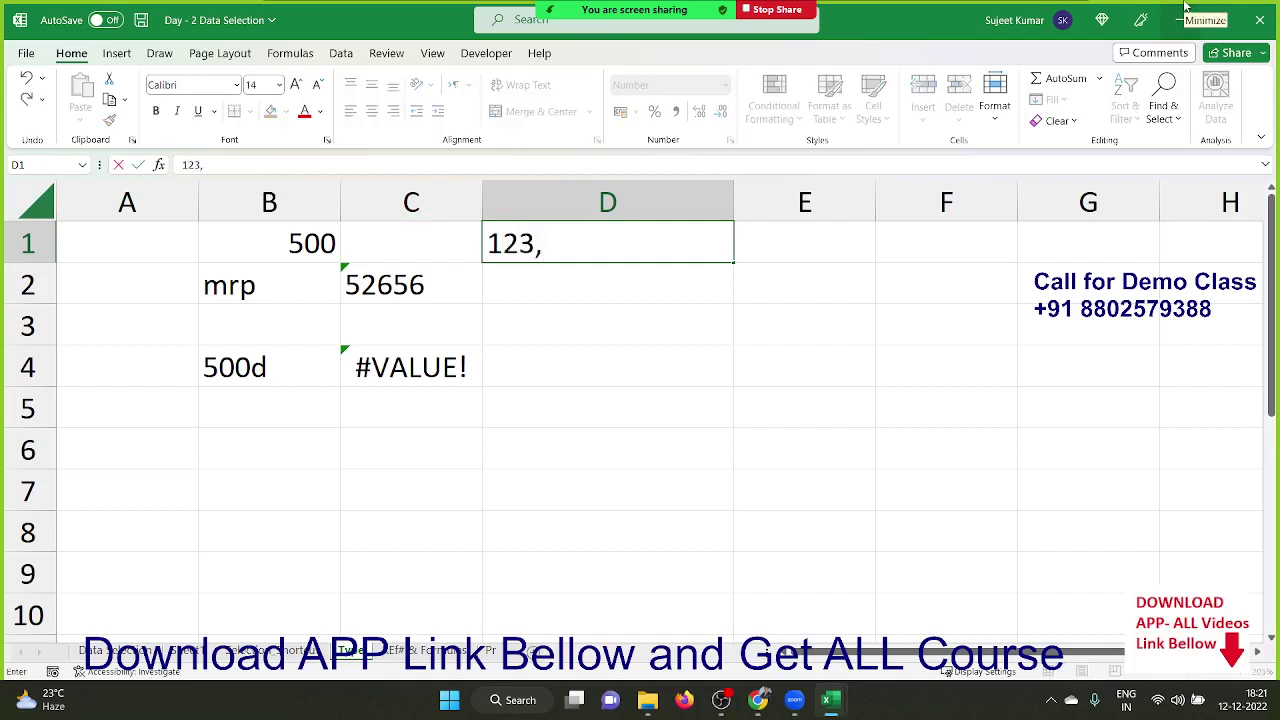
type("369,852")
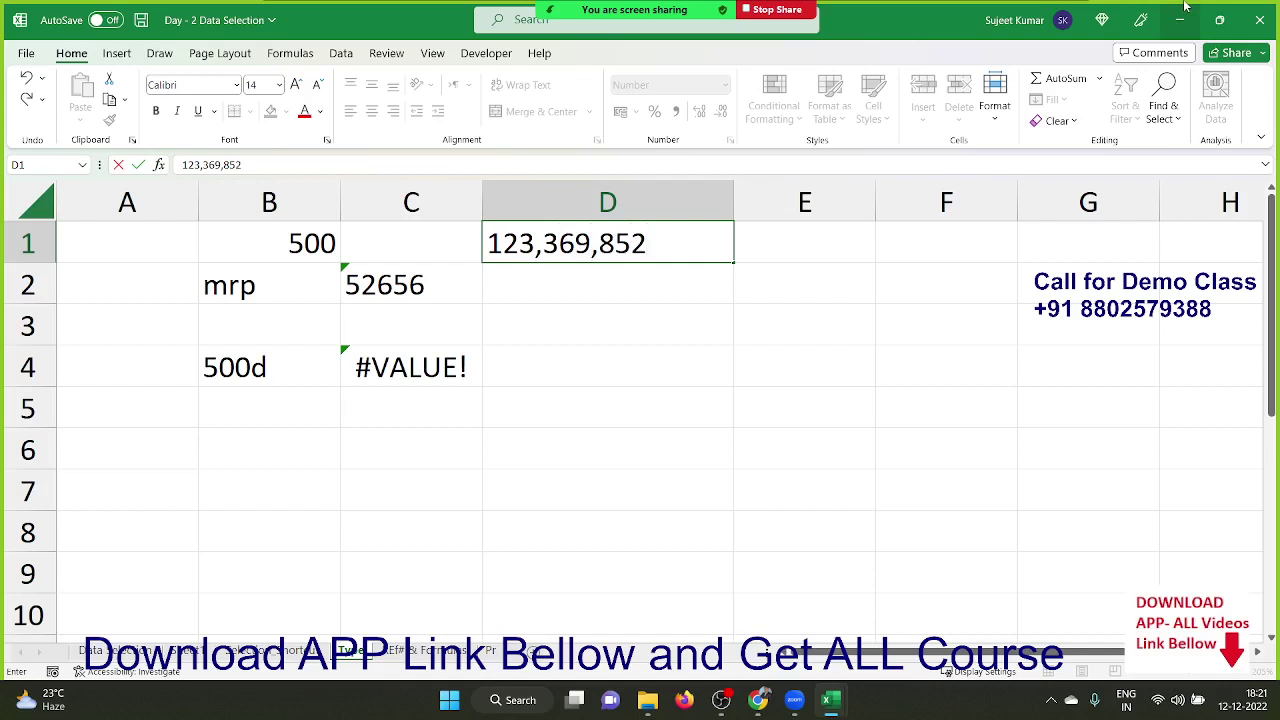
key("Return")
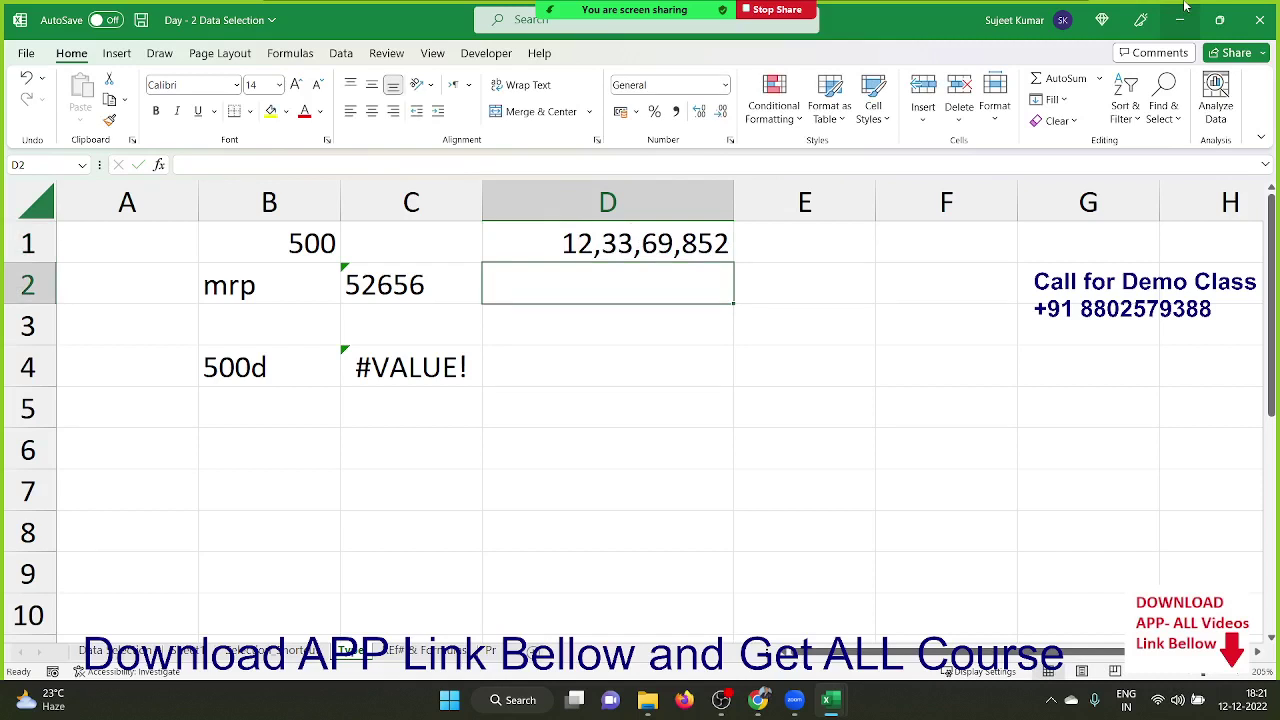
Re-enter D1 as the text value '120,362,852.
key("Up")
type("'")
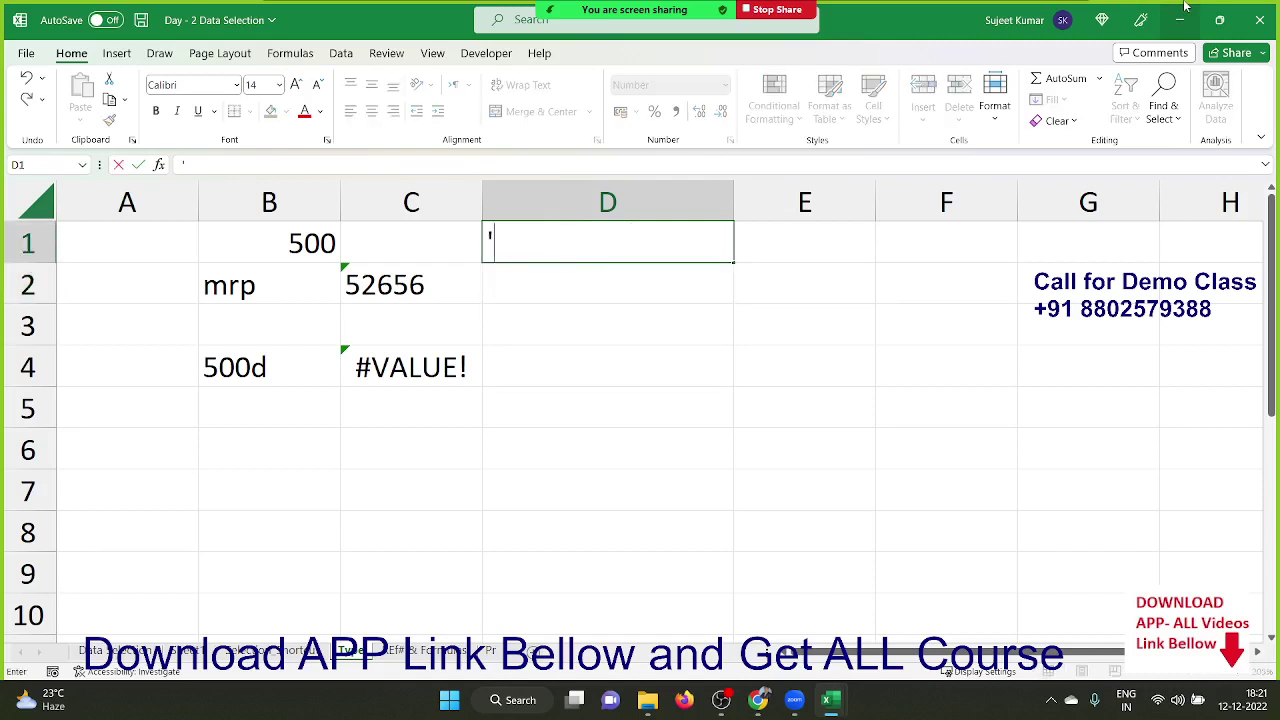
type("120")
type(",362,85")
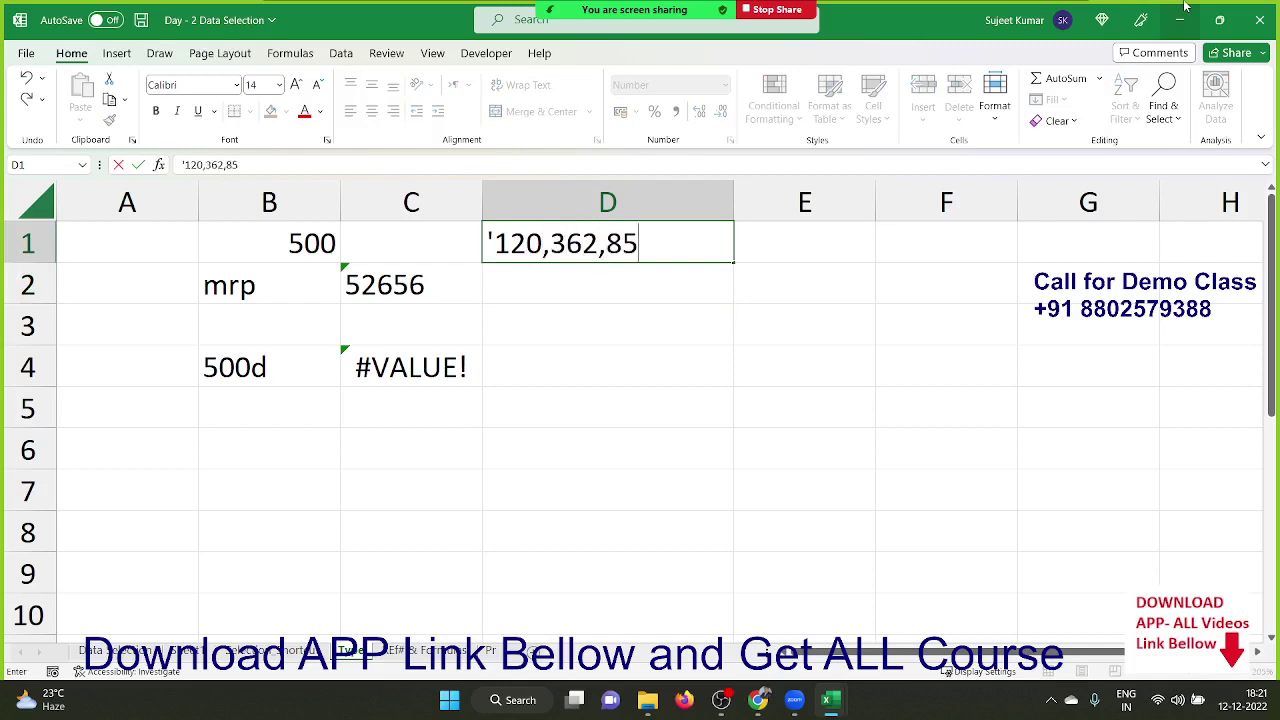
type("2")
key("Return")
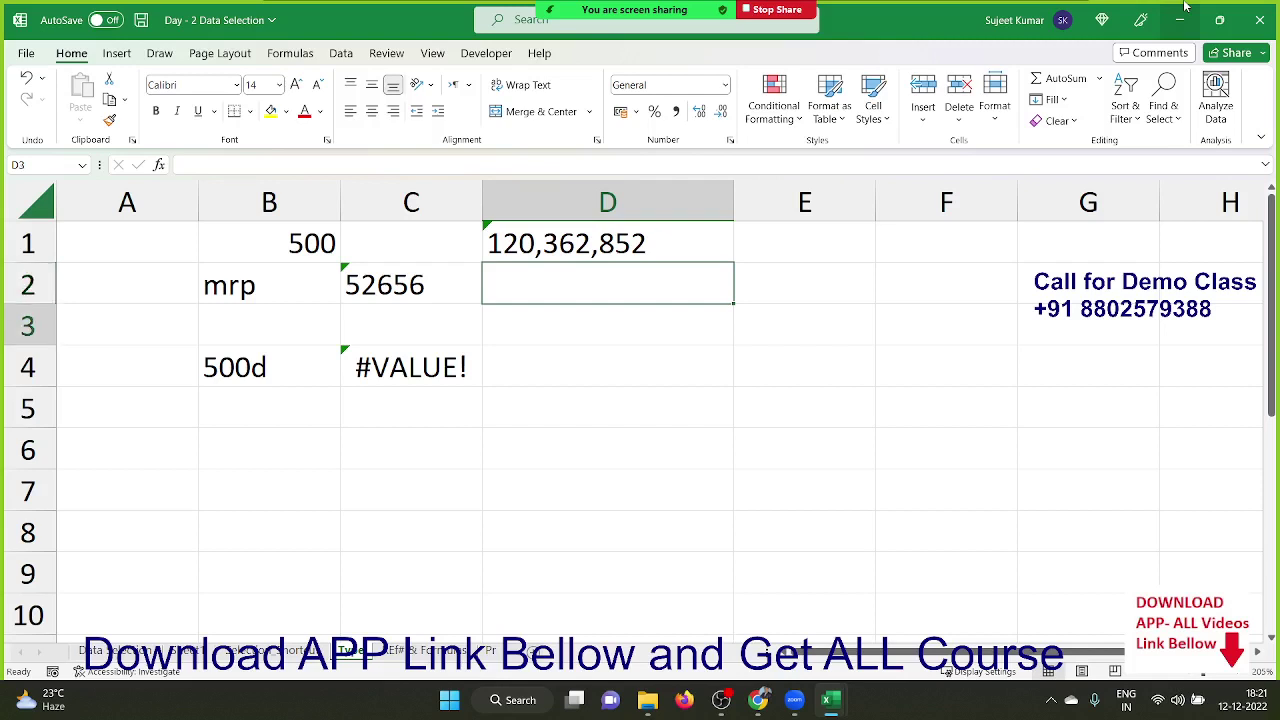
key("Down")
key("Down")
key("Down")
key("Down")
key("Left")
key("Left")
Enter the text MRP 500 in cell B6.
type("5")
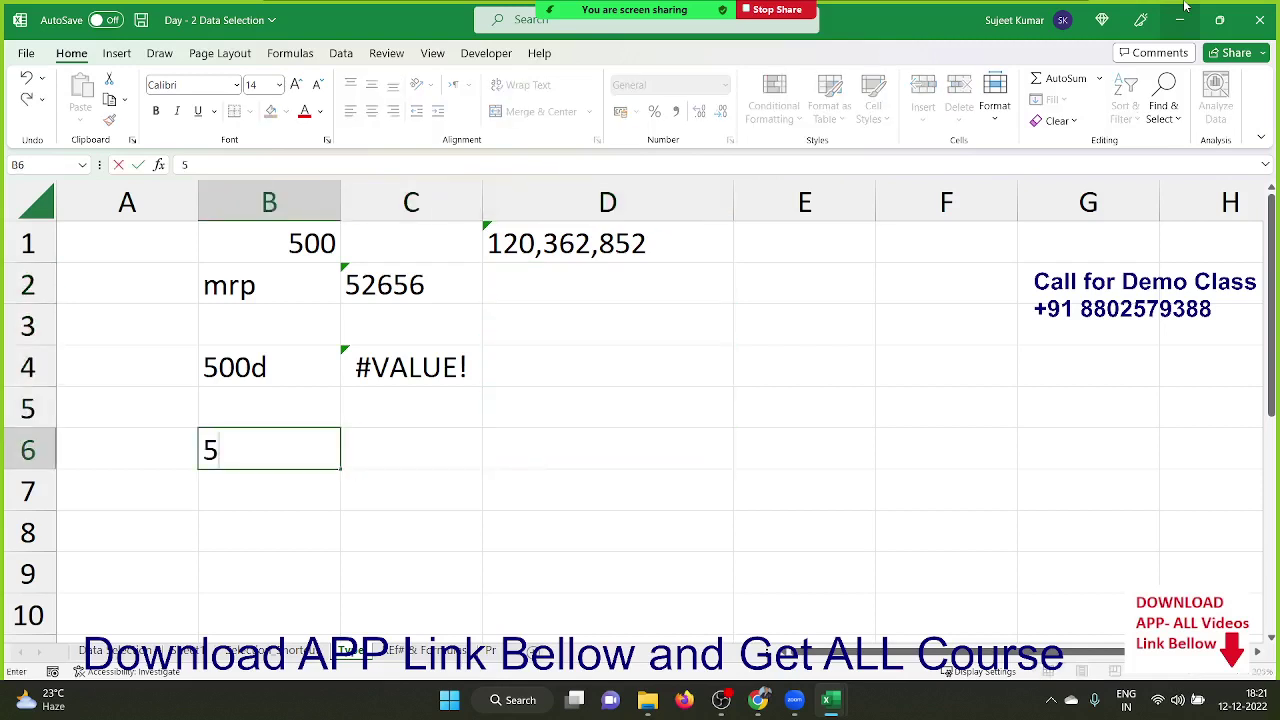
type("0")
key("BackSpace")
key("BackSpace")
type("Mrp")
key("BackSpace")
key("BackSpace")
key("BackSpace")
type("M")
type("RP 500")
key("Return")
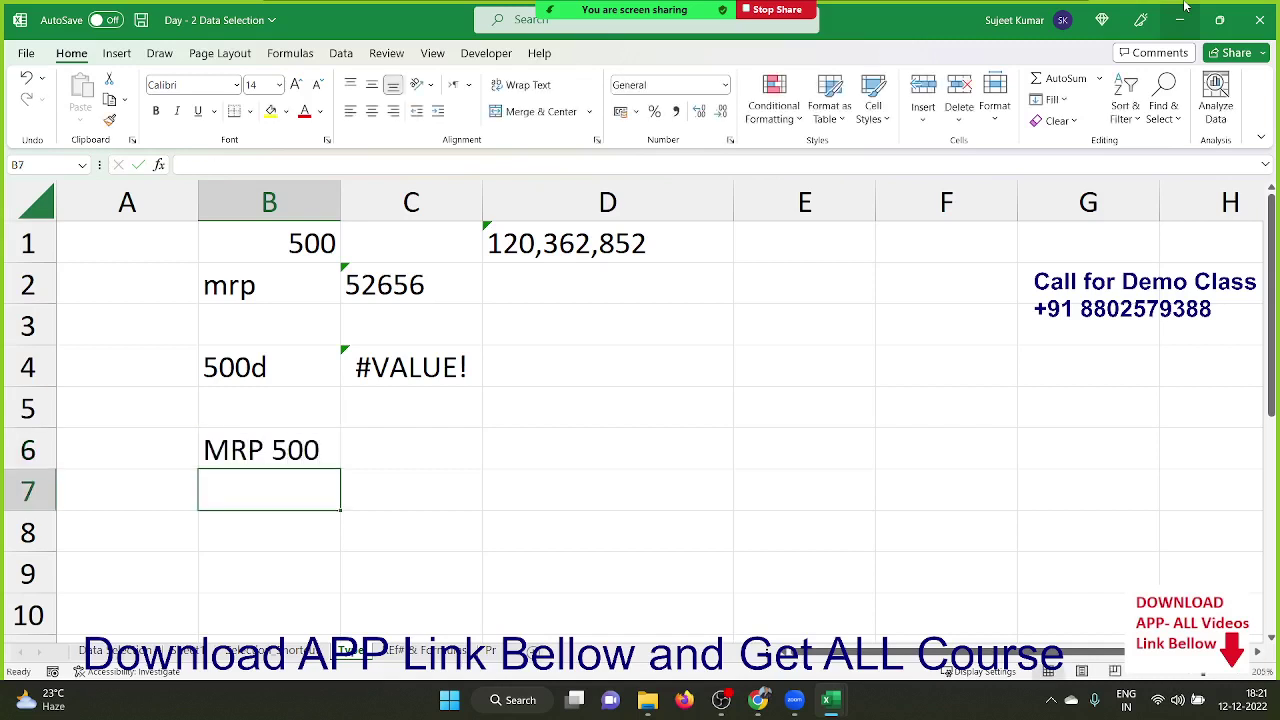
key("Up")
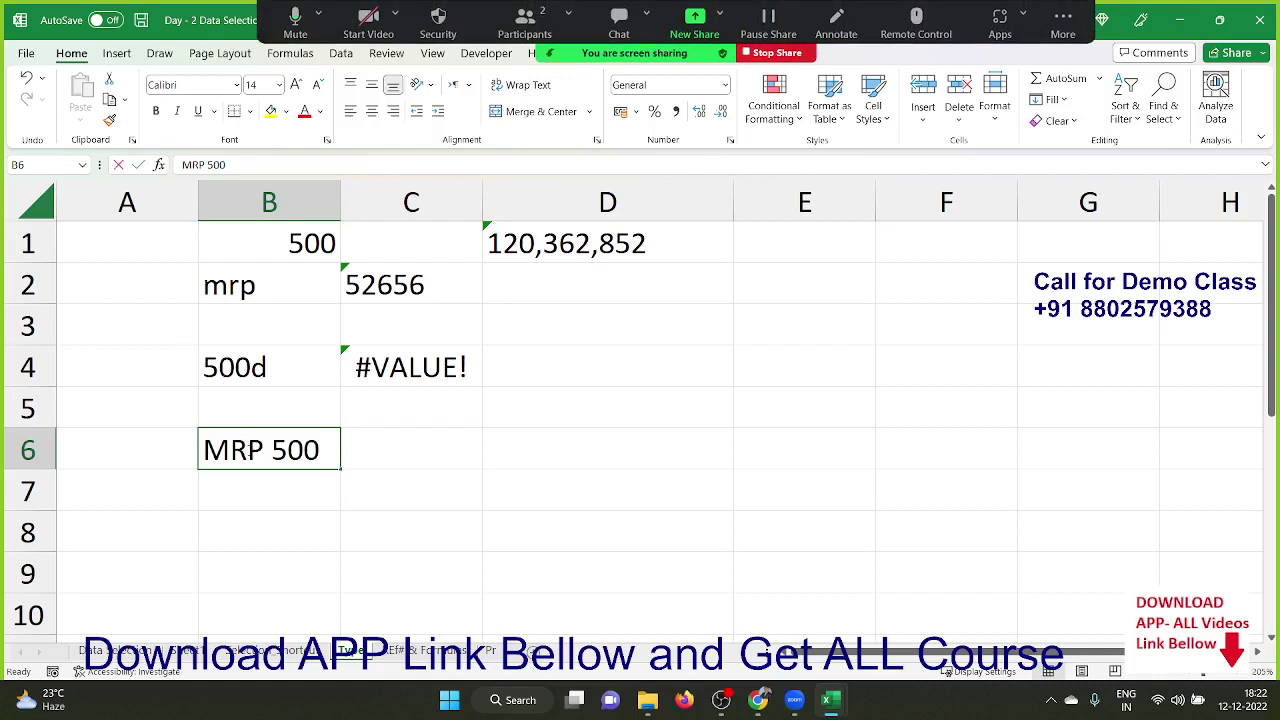
double_click(245, 449)
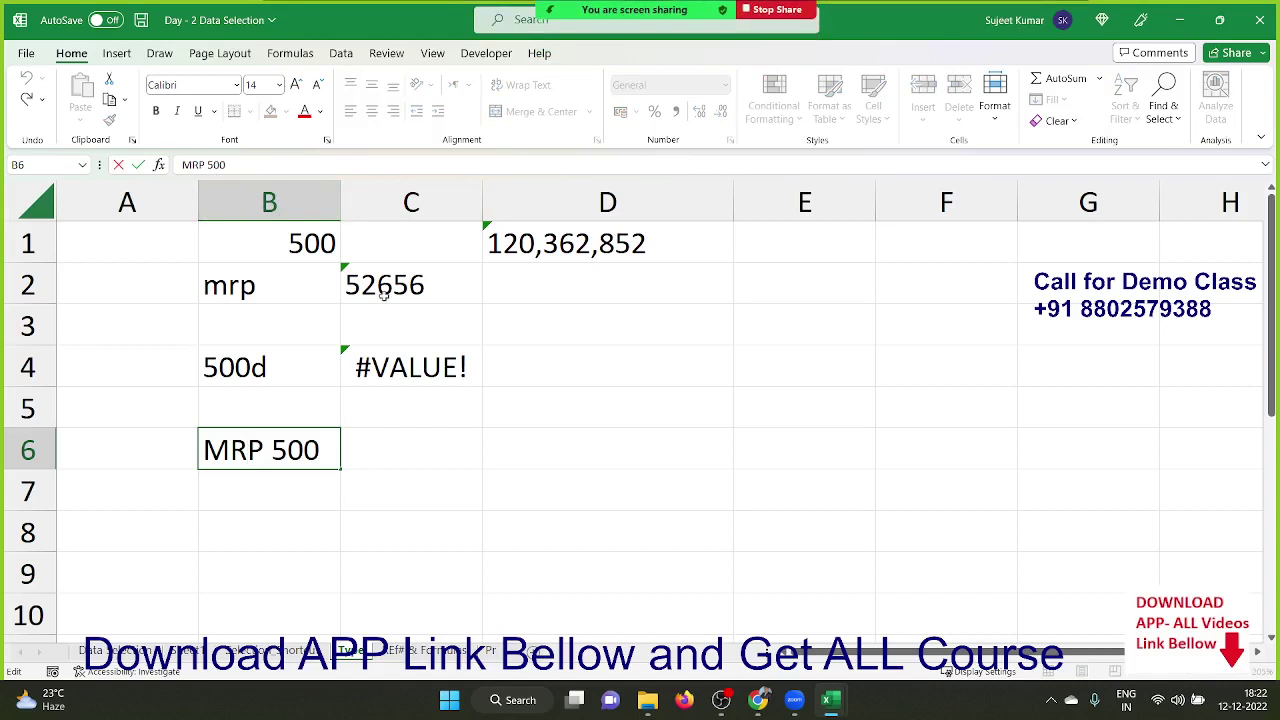
Put =B6+20 in C6, which returns #VALUE!, and move to empty cell B8.
left_click(431, 459)
type("=")
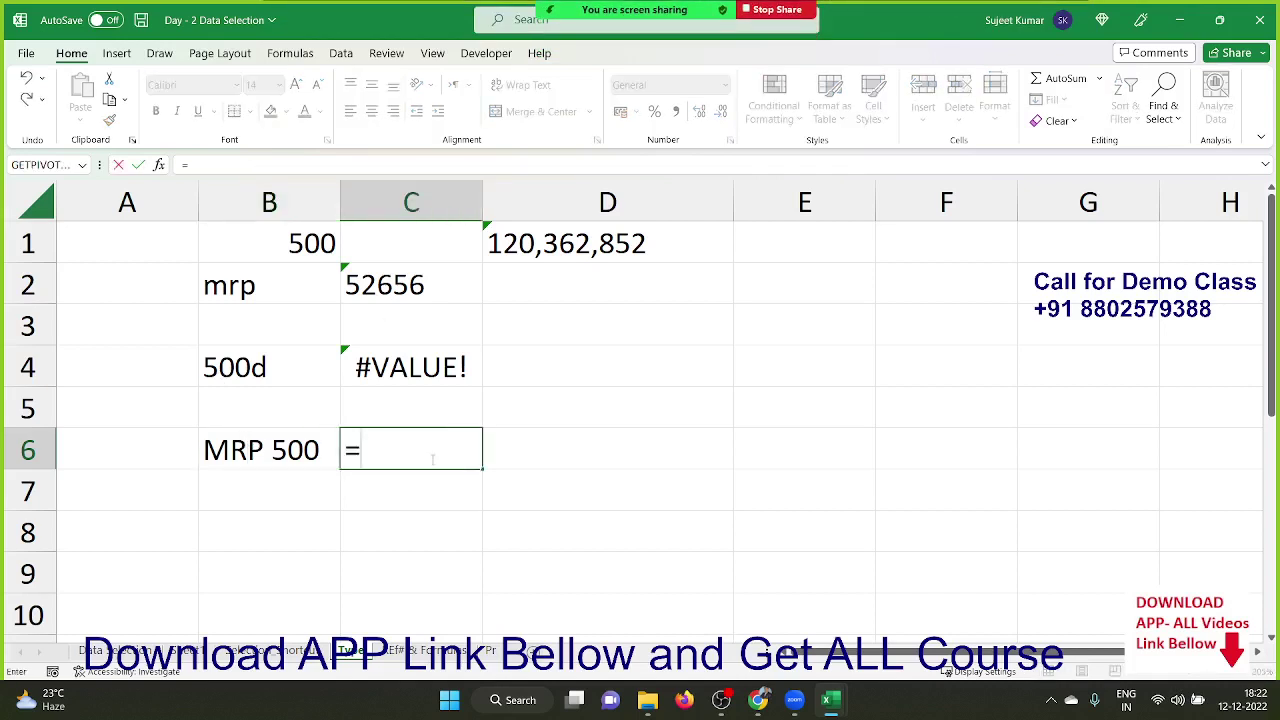
type("B6+20")
key("Return")
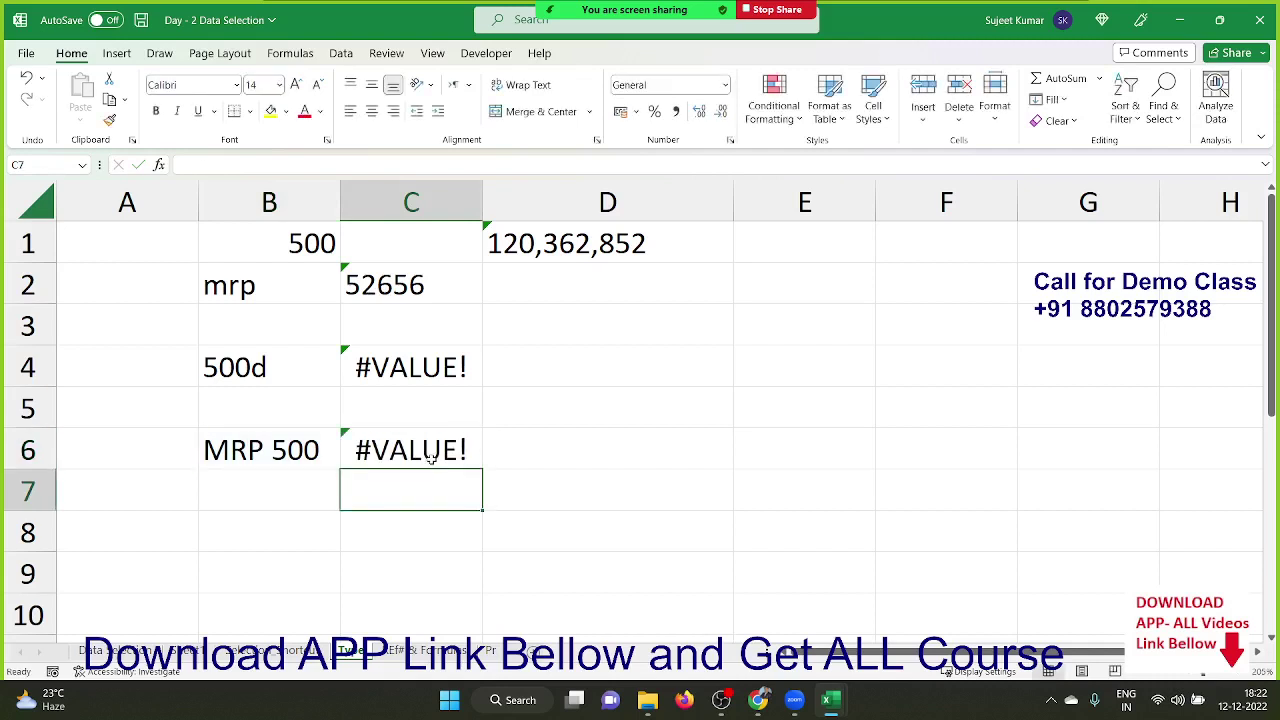
key("Down")
key("Up")
key("Up")
key("Down")
key("Down")
key("Left")
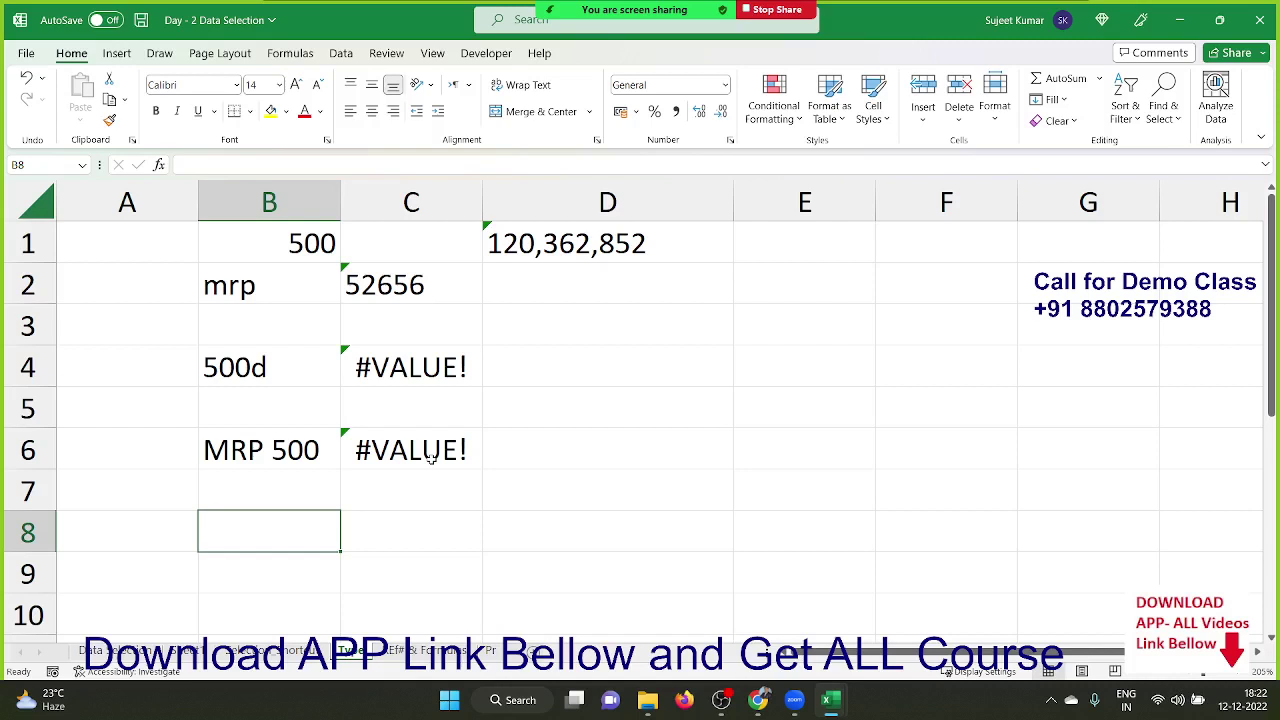
Enter 500 in cell B8.
type("500")
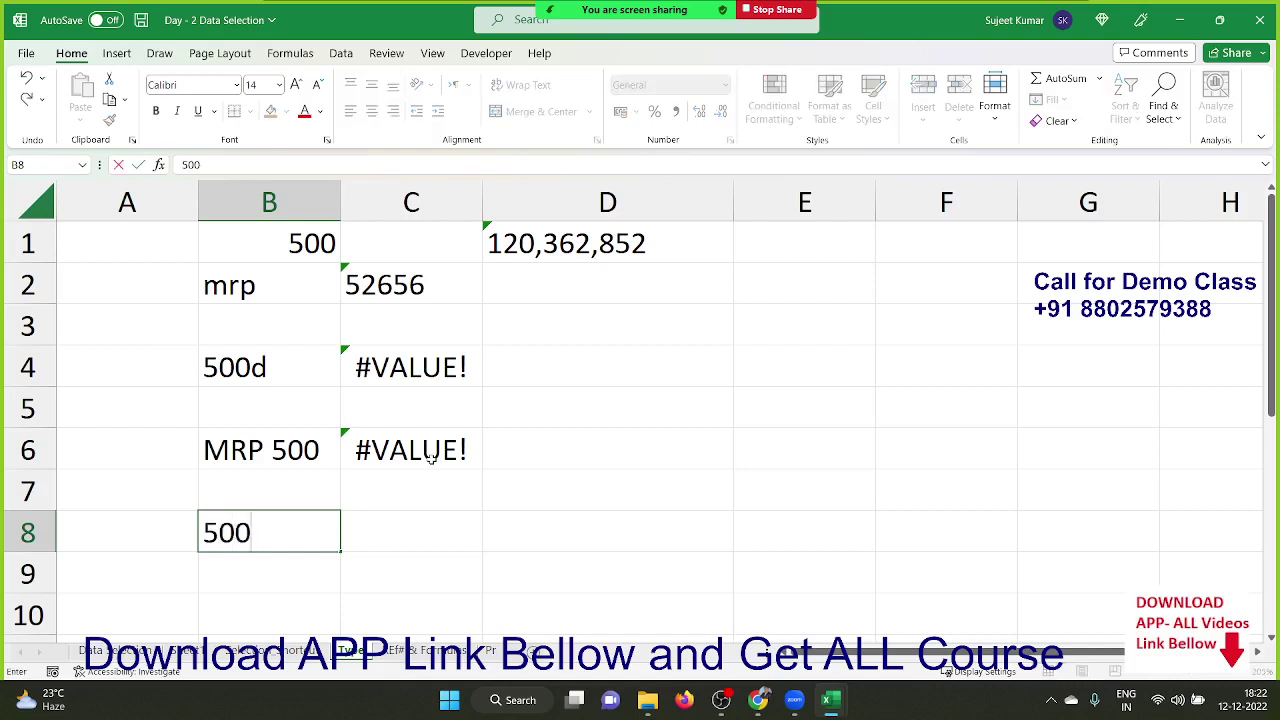
key("Return")
key("Up")
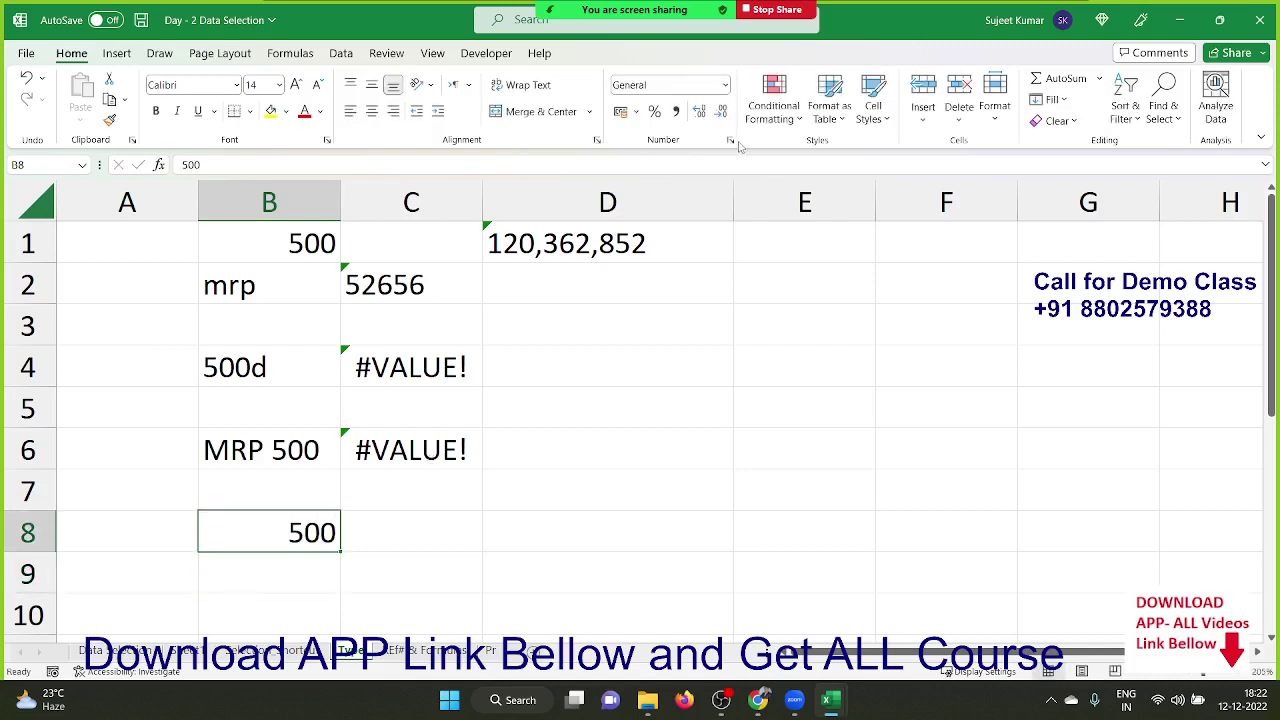
Apply the custom number format "MRP"0 to B8 so it displays MRP 500.
left_click(731, 141)
left_click(400, 374)
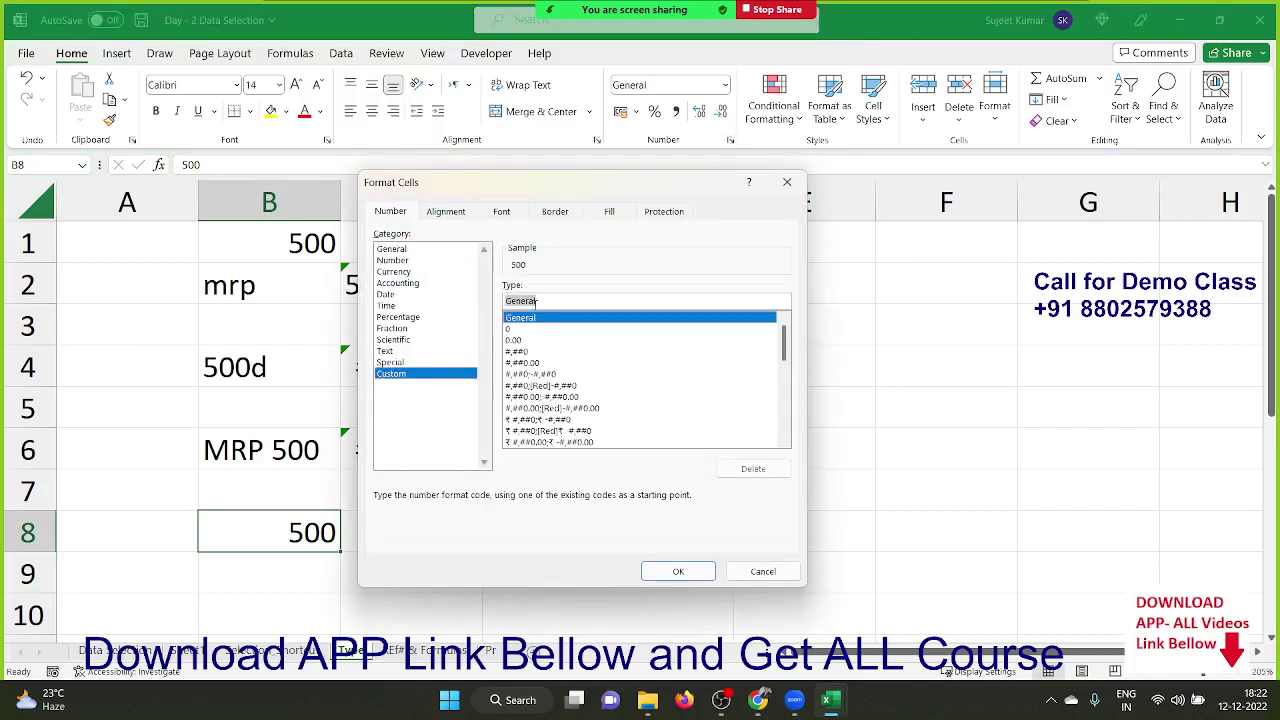
type("\"MRP")
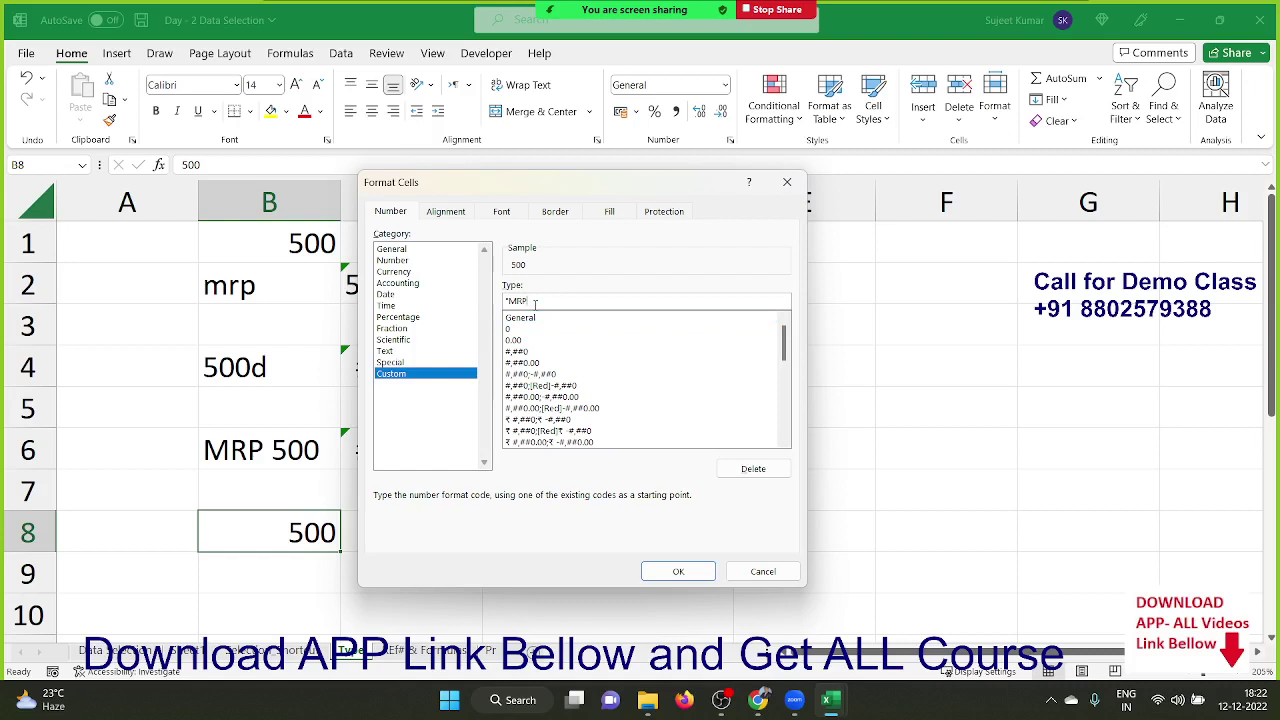
type("\"")
type("0")
left_click(659, 571)
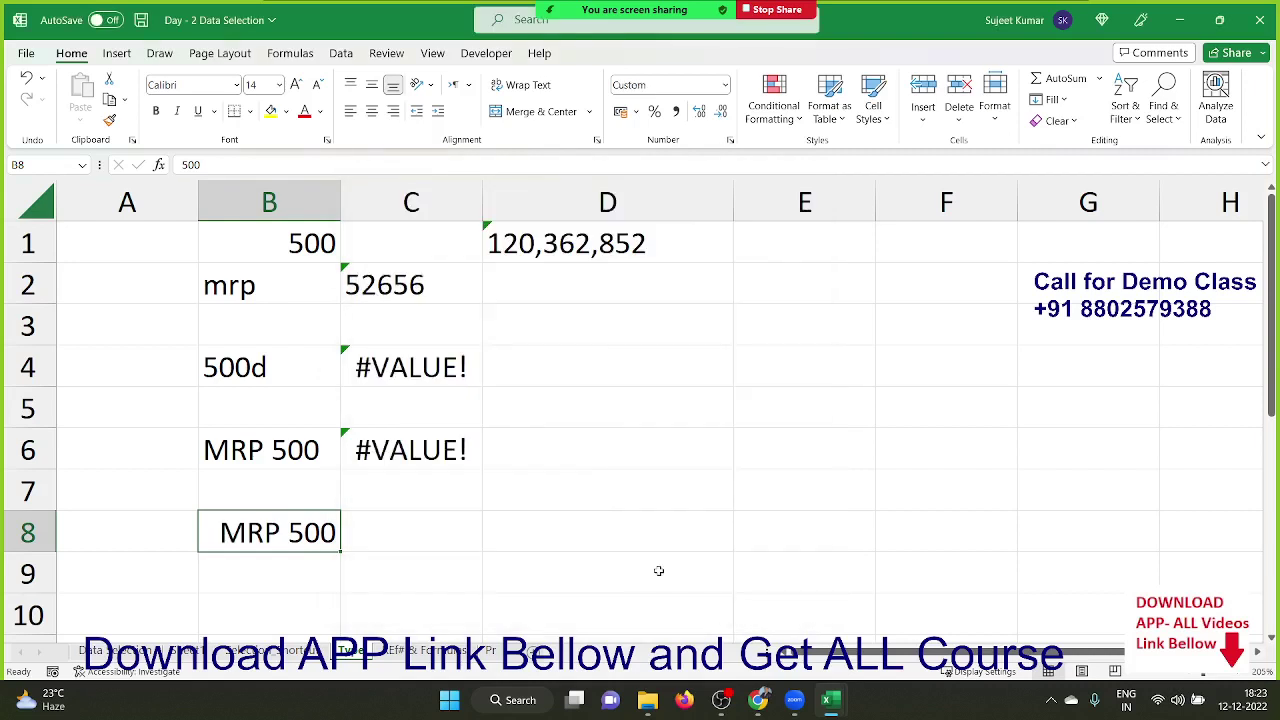
key("Up")
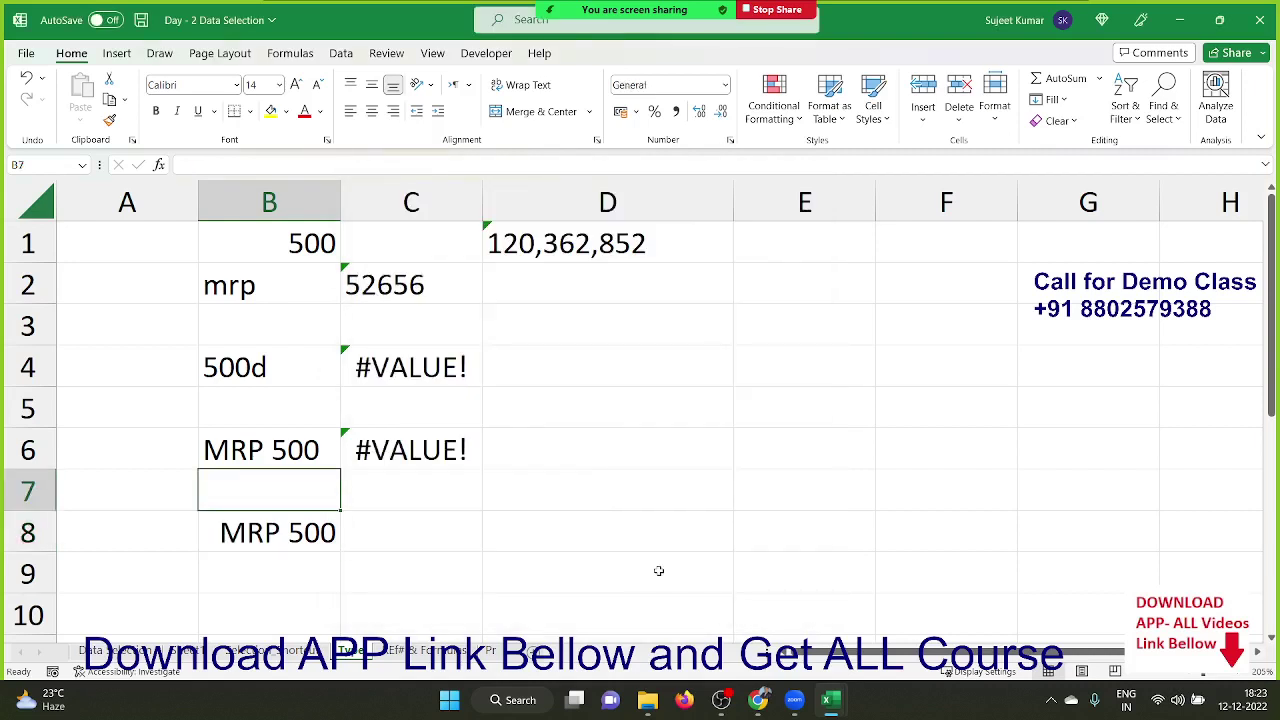
Edit cell B8 by typing MRP into it.
key("Up")
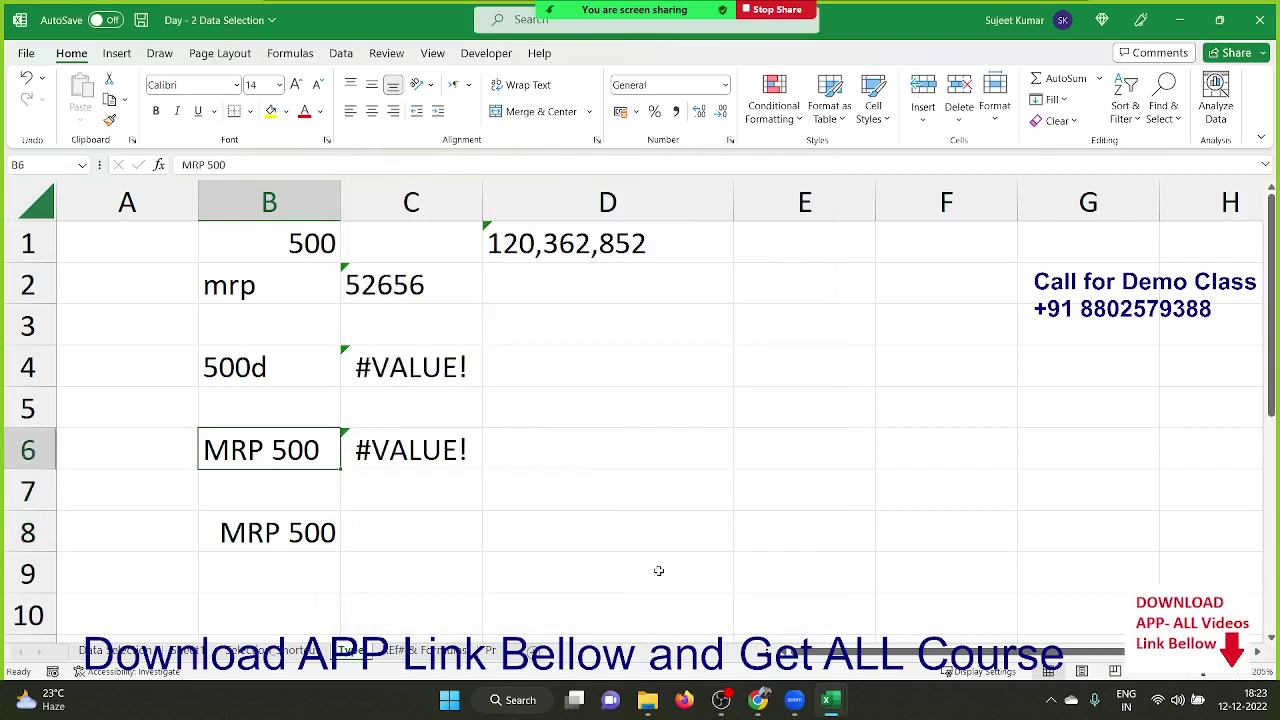
key("Down")
key("Down")
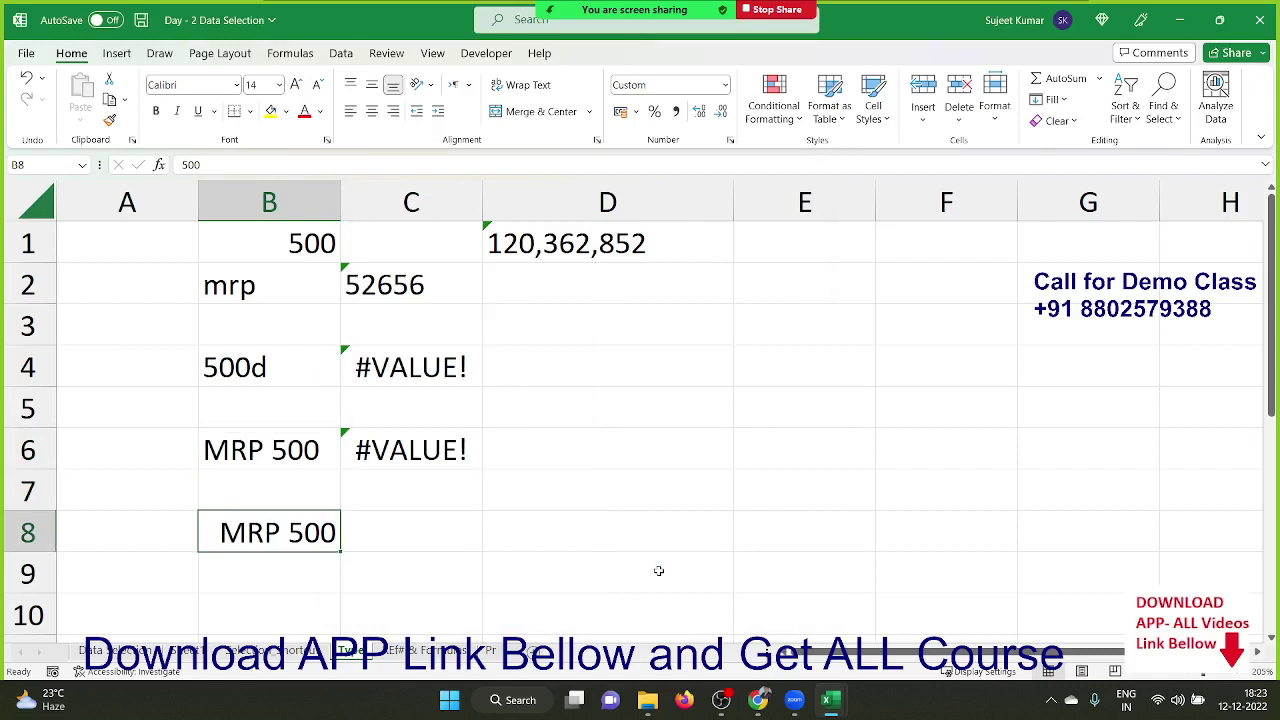
double_click(282, 532)
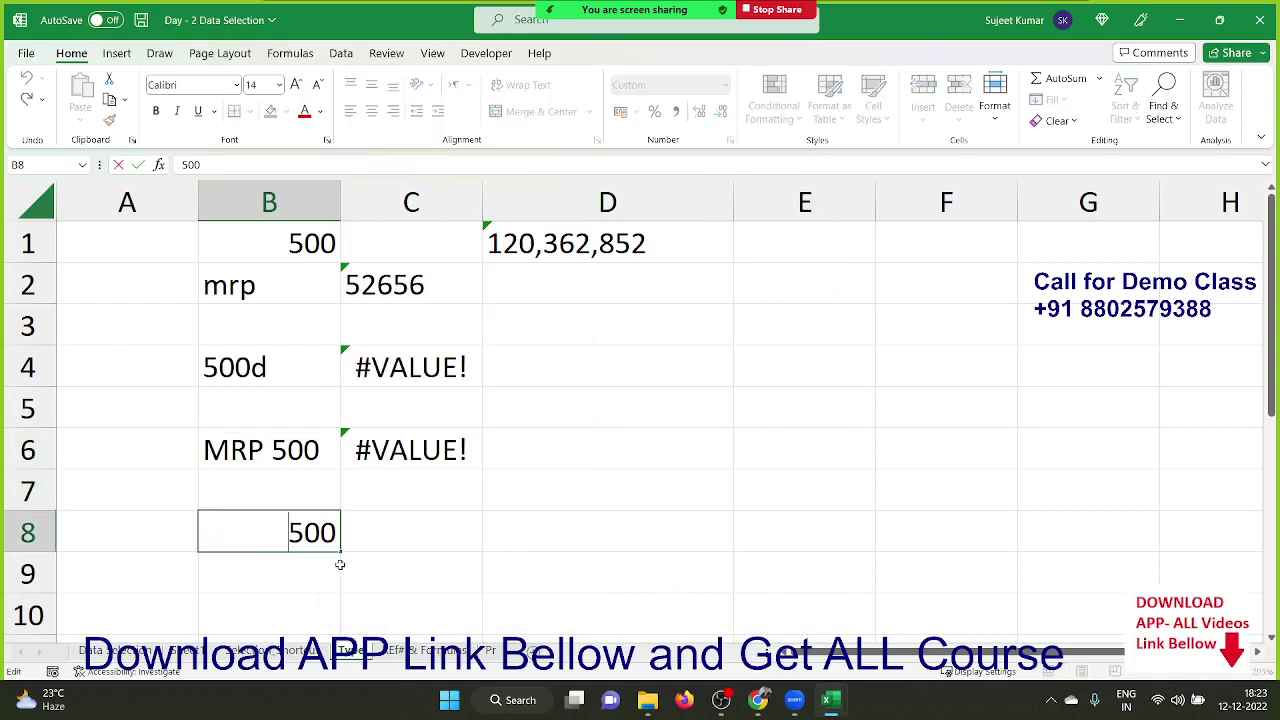
type("MRP")
key("Return")
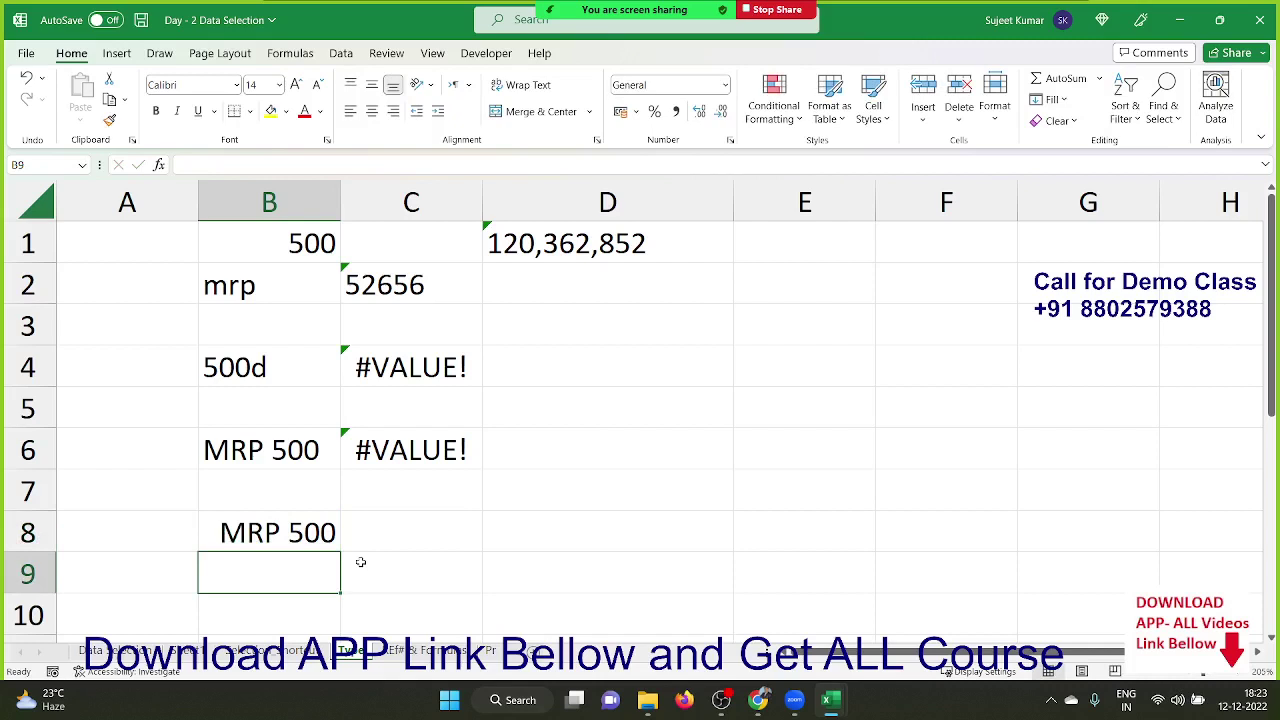
Enter the formula =B8+20 in C8, which returns MRP 520.
key("Up")
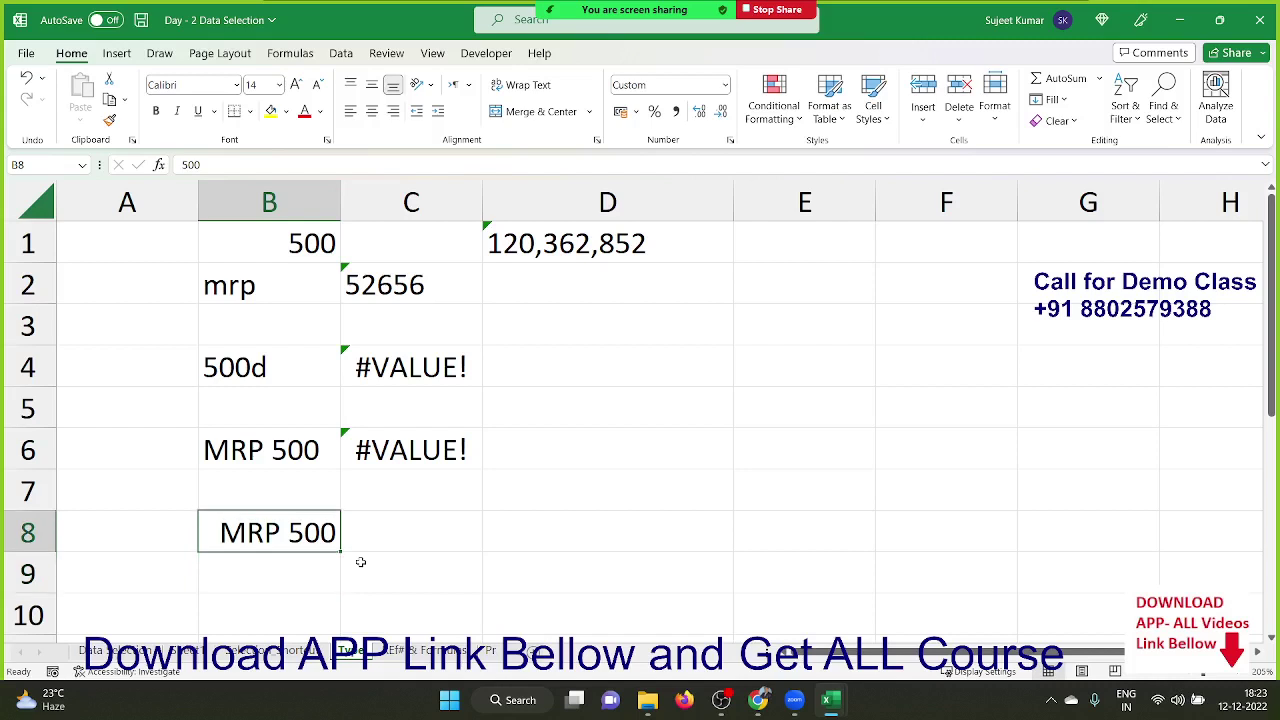
key("Right")
type("=")
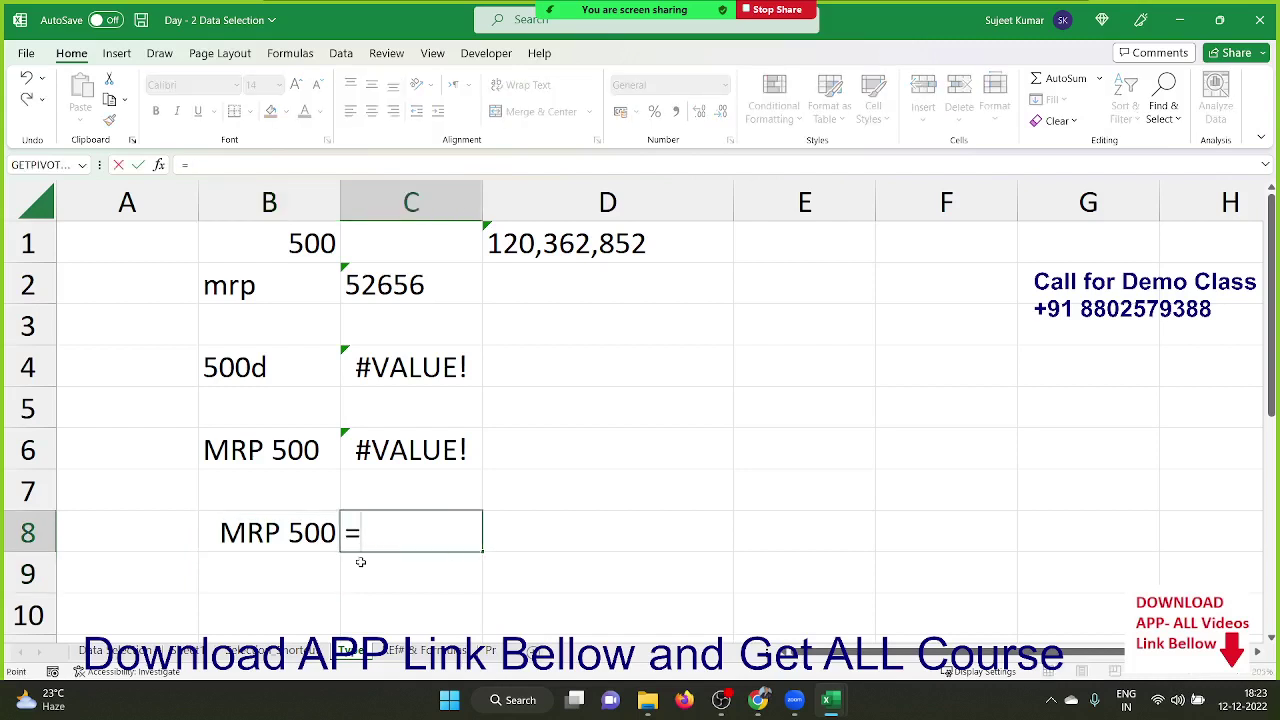
key("Left")
type("+20")
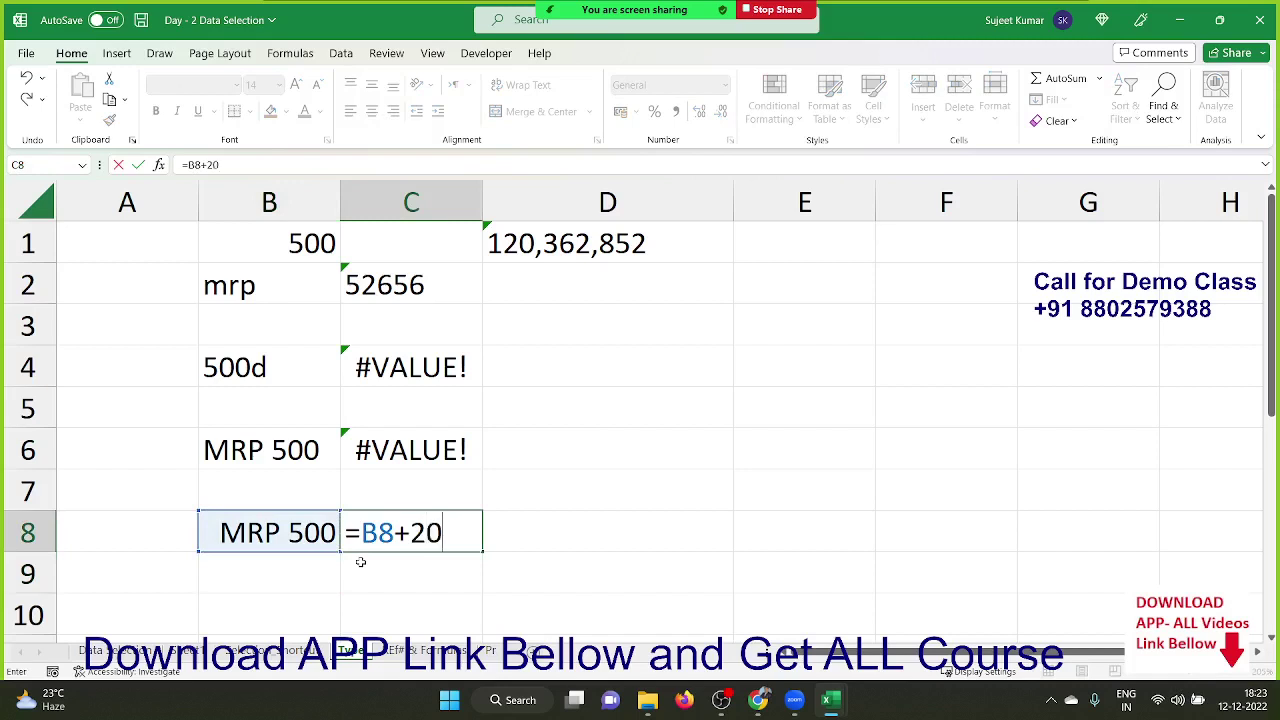
key("ctrl+Return")
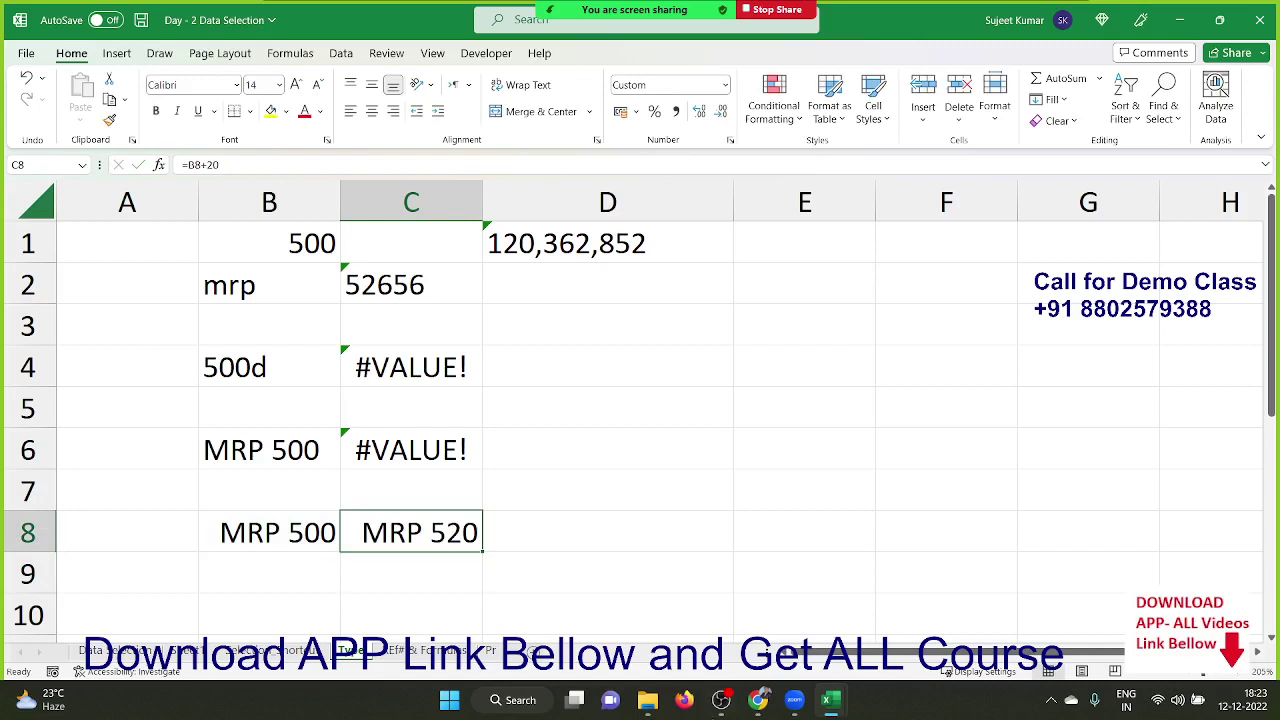
key("alt+Tab")
left_click(215, 575)
Enter 12/12 as a date in cell A9.
scroll(200, 575, "down", 1)
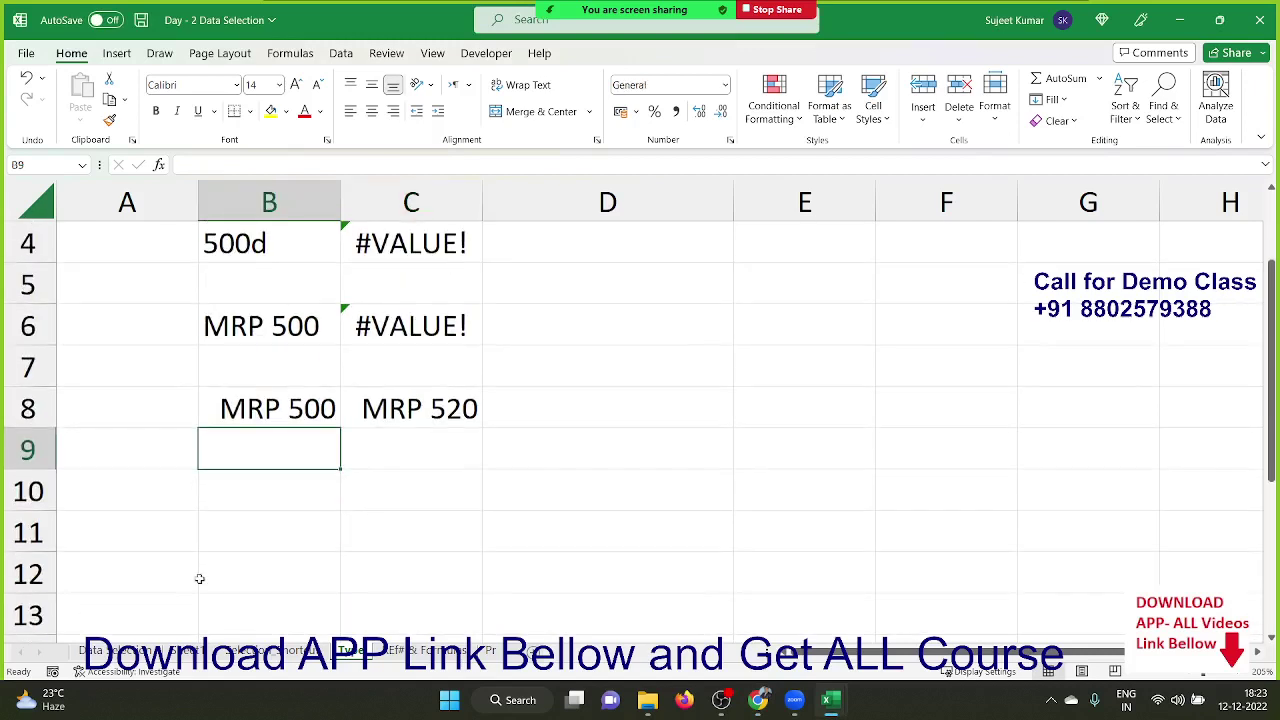
left_click(166, 466)
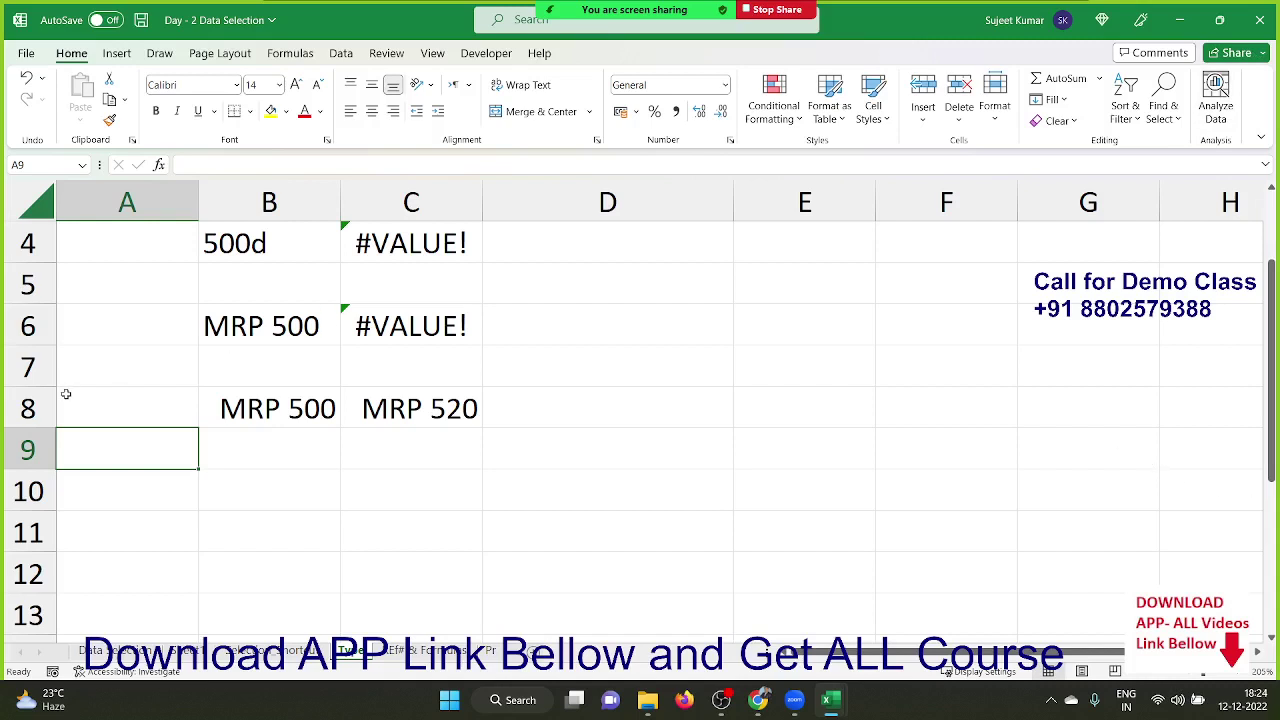
type("12")
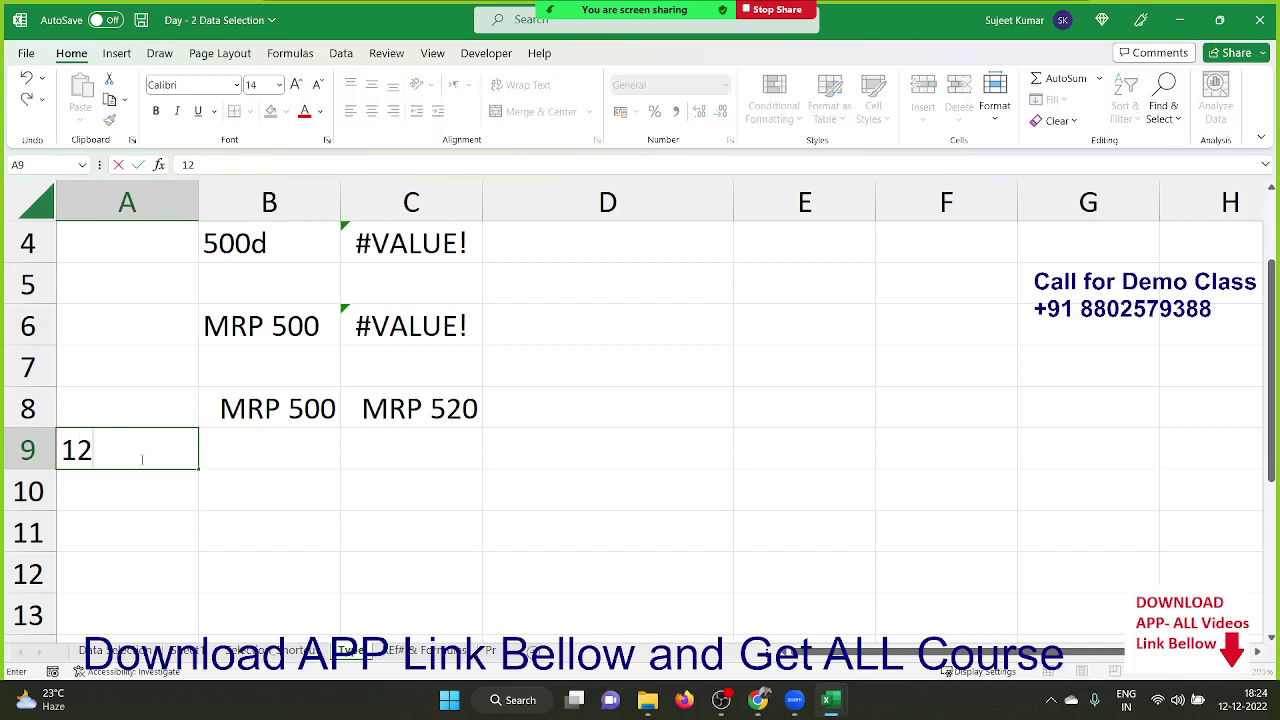
type("/12")
key("Return")
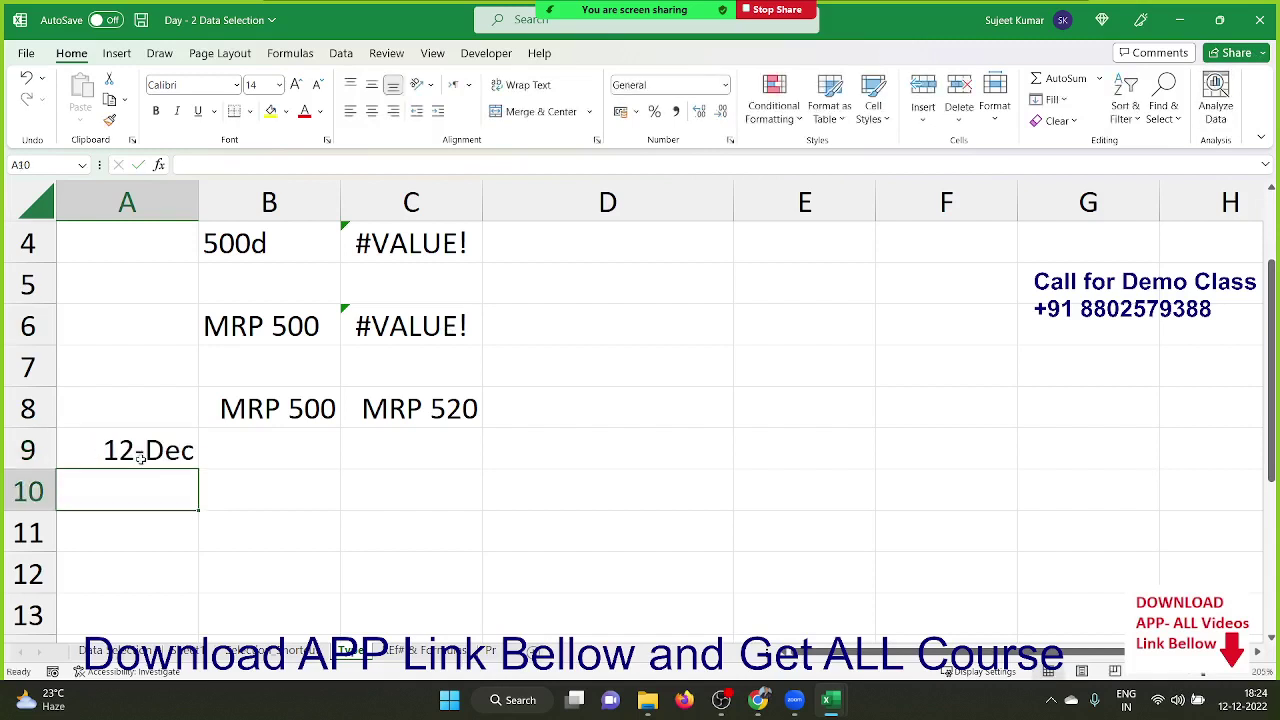
Replace A9's date with 11/12, shown as 11-Dec and stored as 11-12-2022.
left_click(141, 456)
key("Delete")
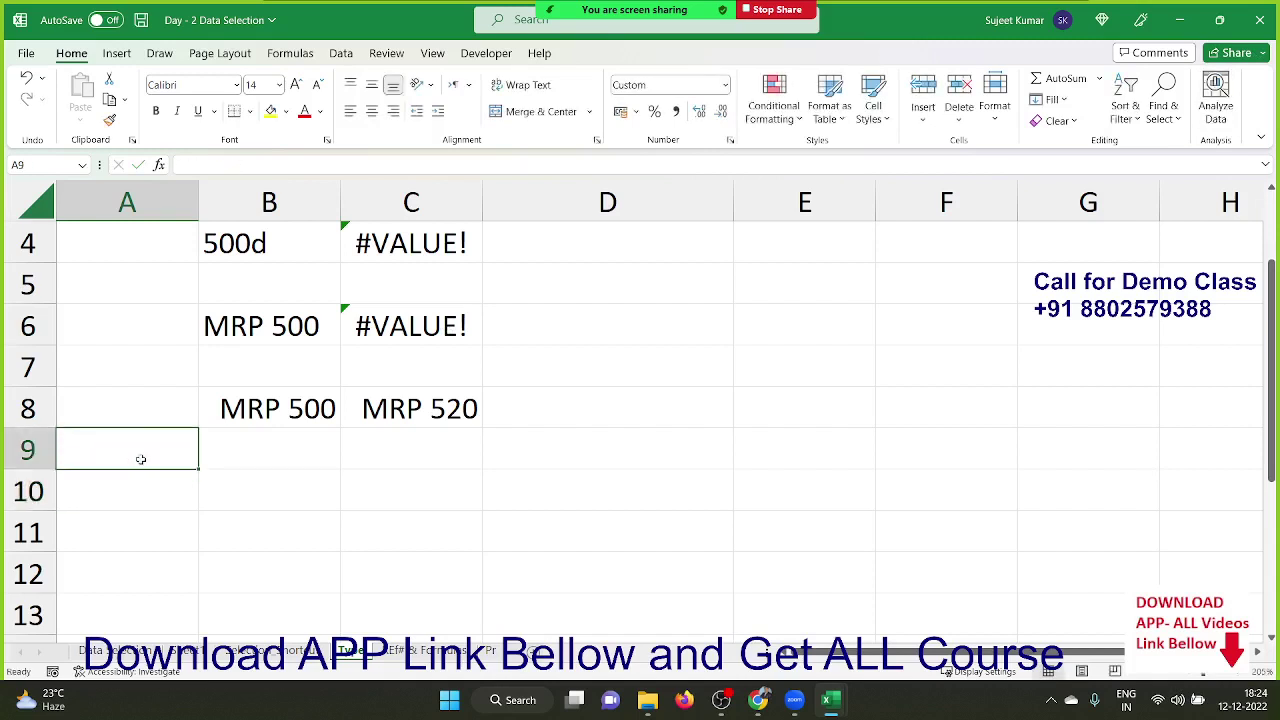
type("11/1")
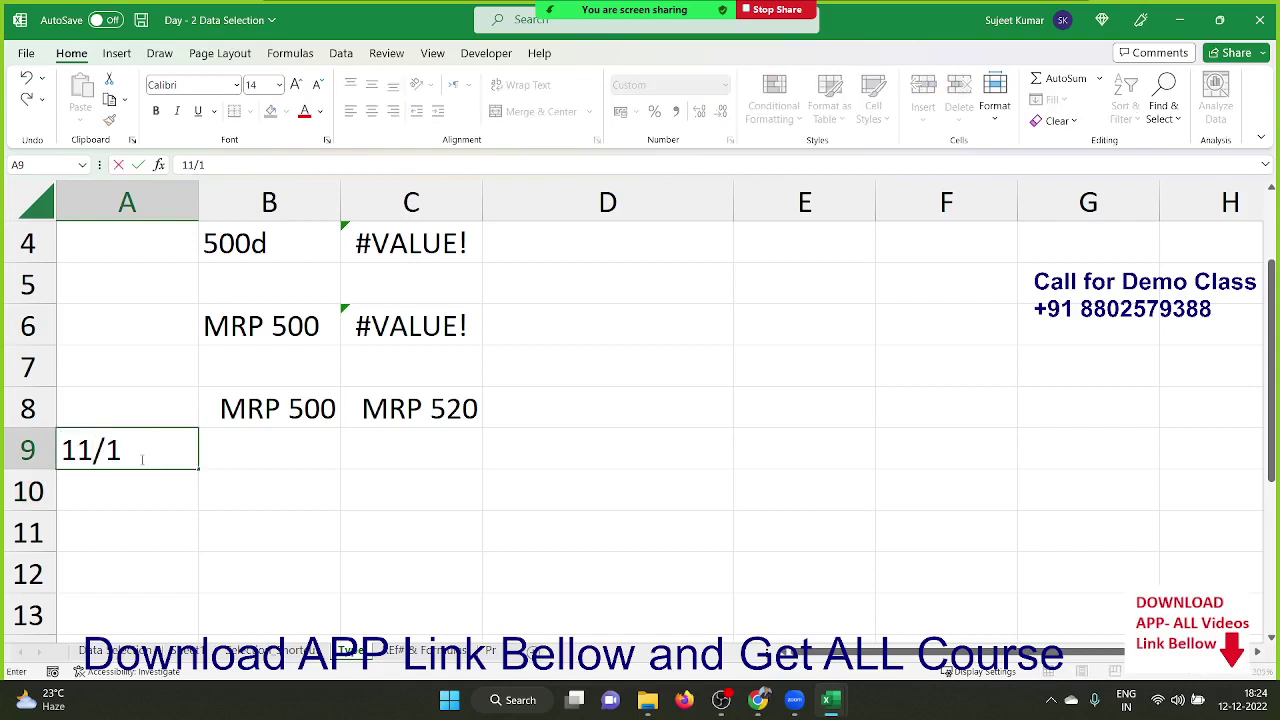
type("2")
key("Return")
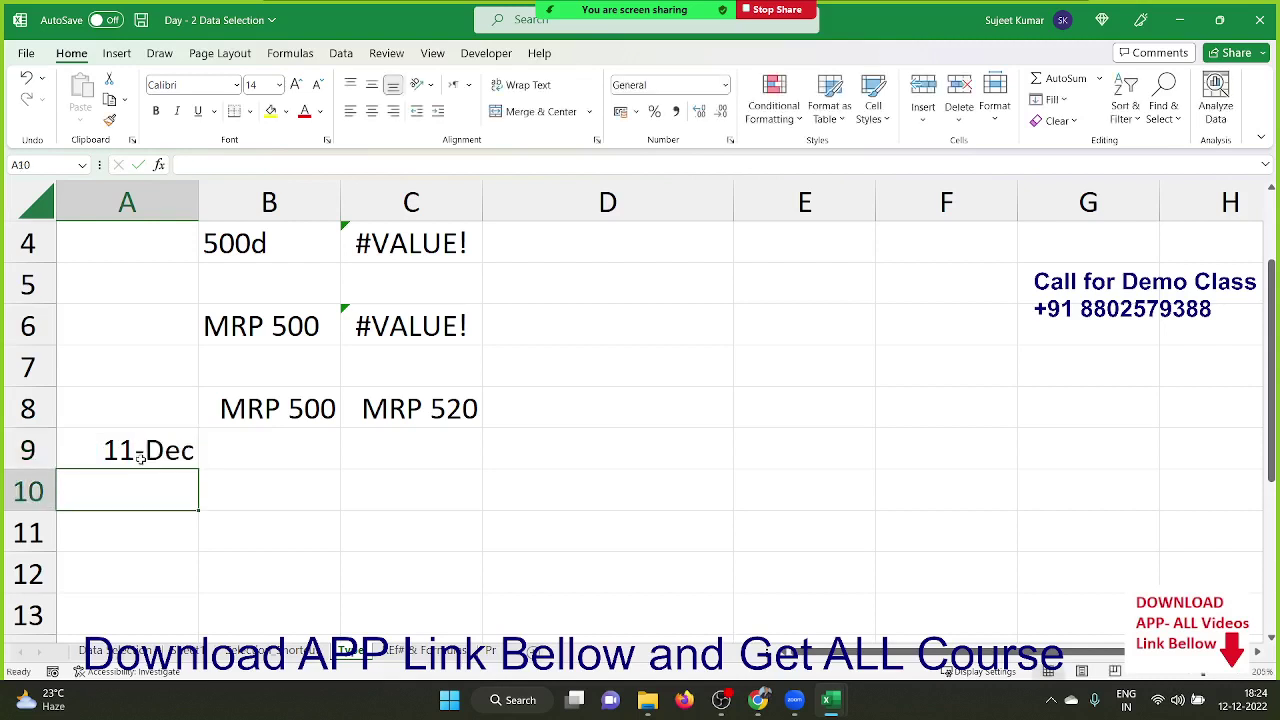
left_click(140, 457)
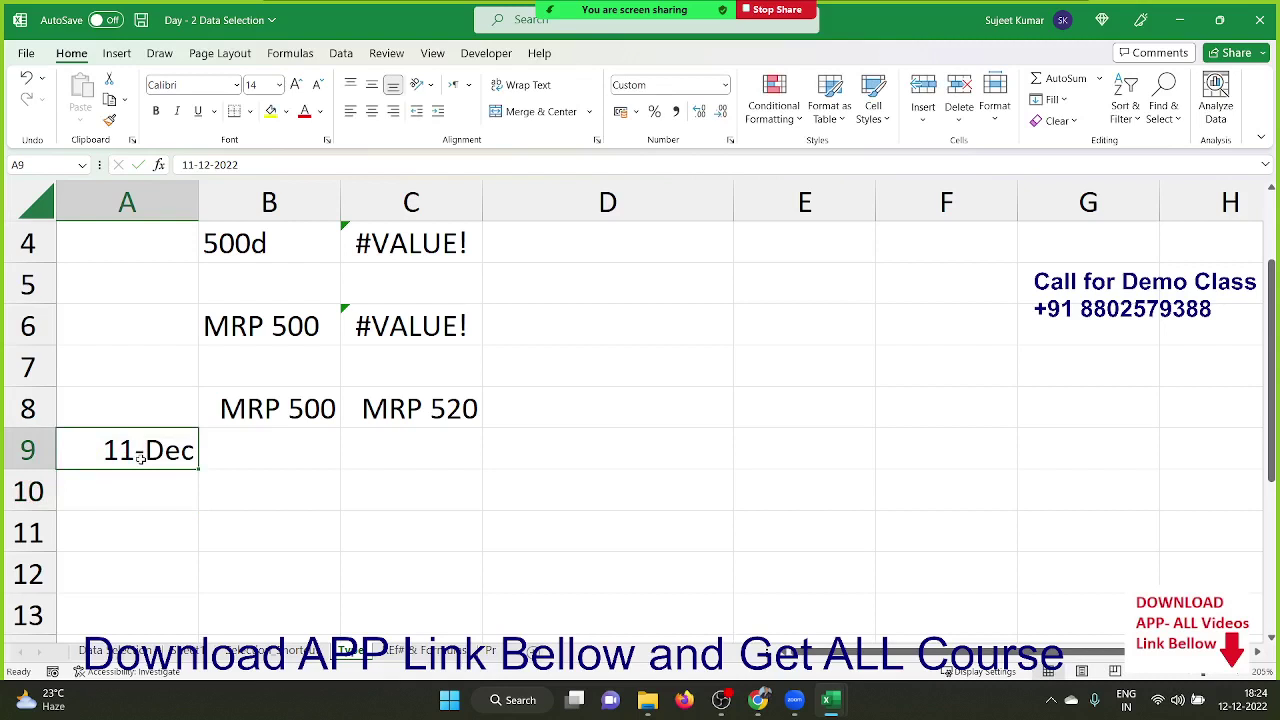
key("Right")
key("Down")
key("Left")
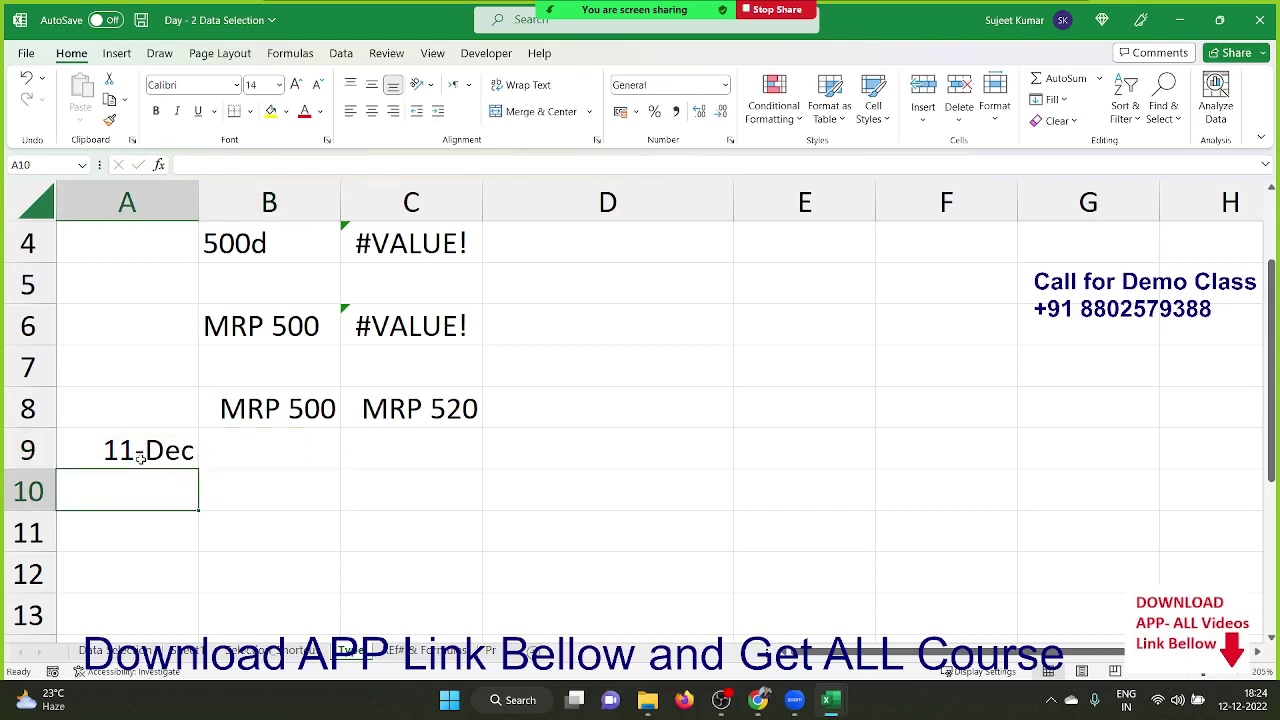
Enter the time 6:24 in cell A10, displayed as 06:24.
type("6")
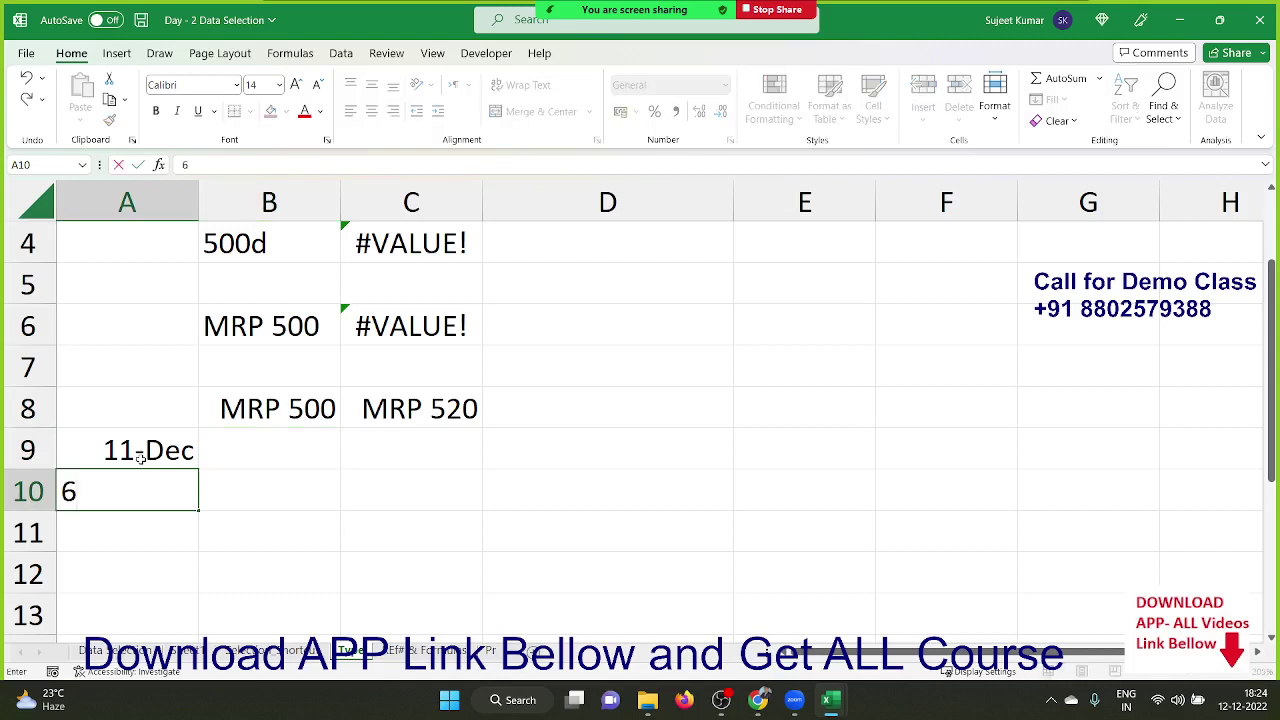
type(":24")
key("Return")
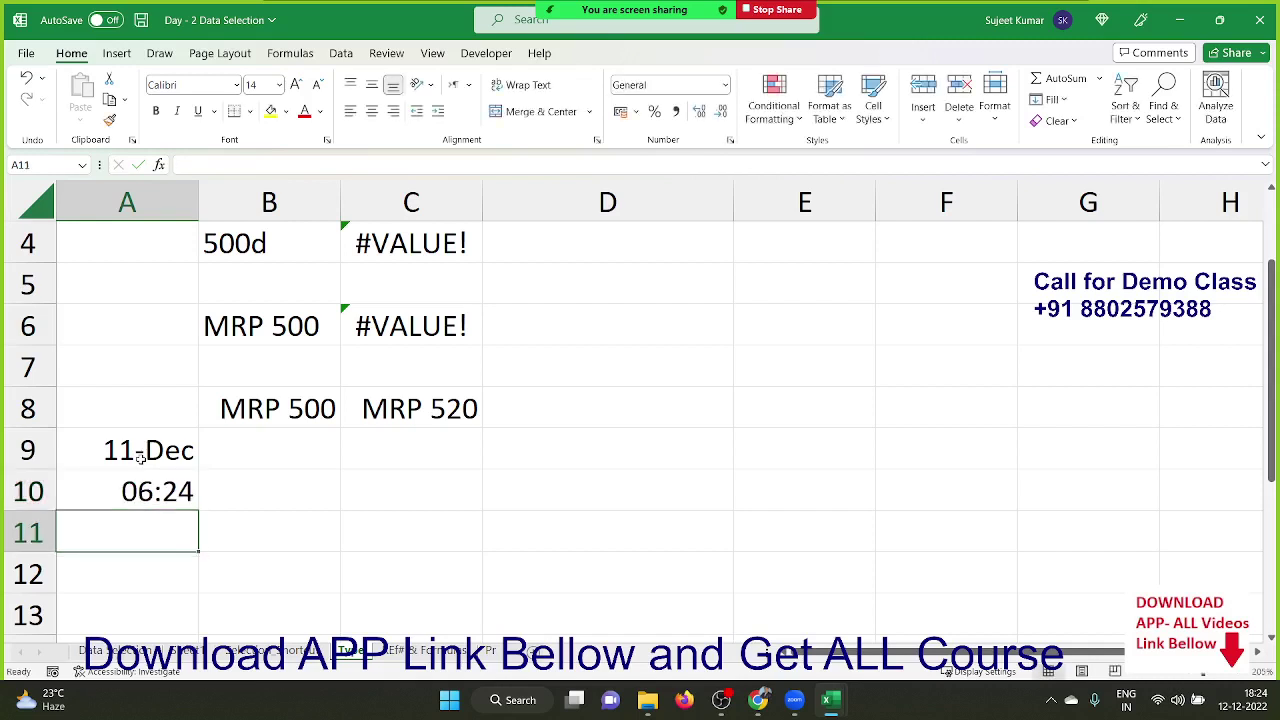
key("Up")
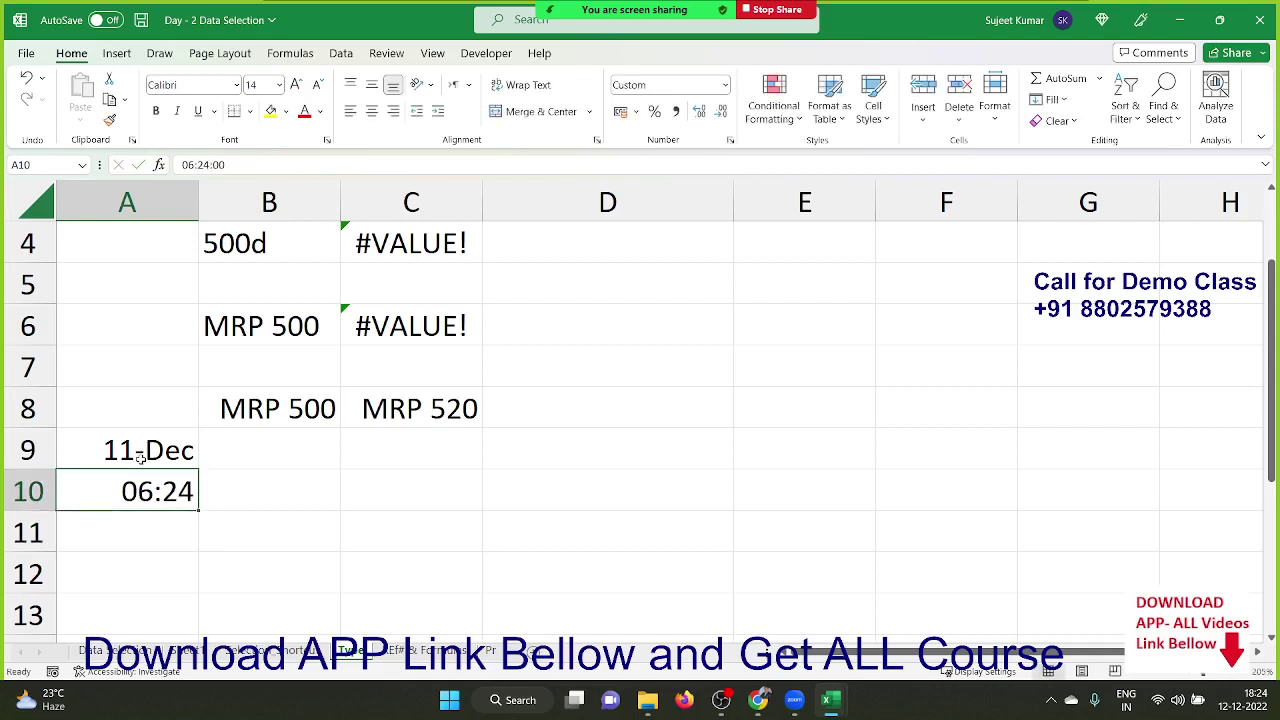
key("Right")
Enter 6:24 am in B10, then change it to 6:24 PM.
type("6")
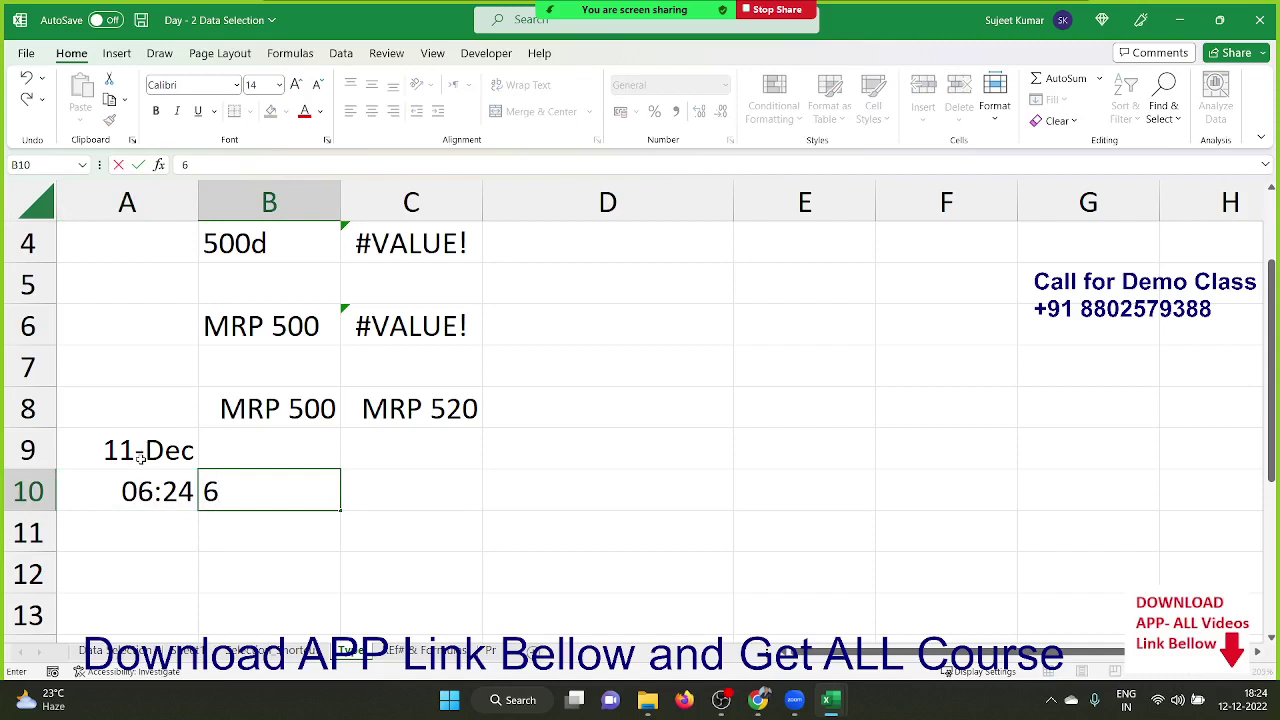
type(":2")
type("4")
type(" am")
key("Return")
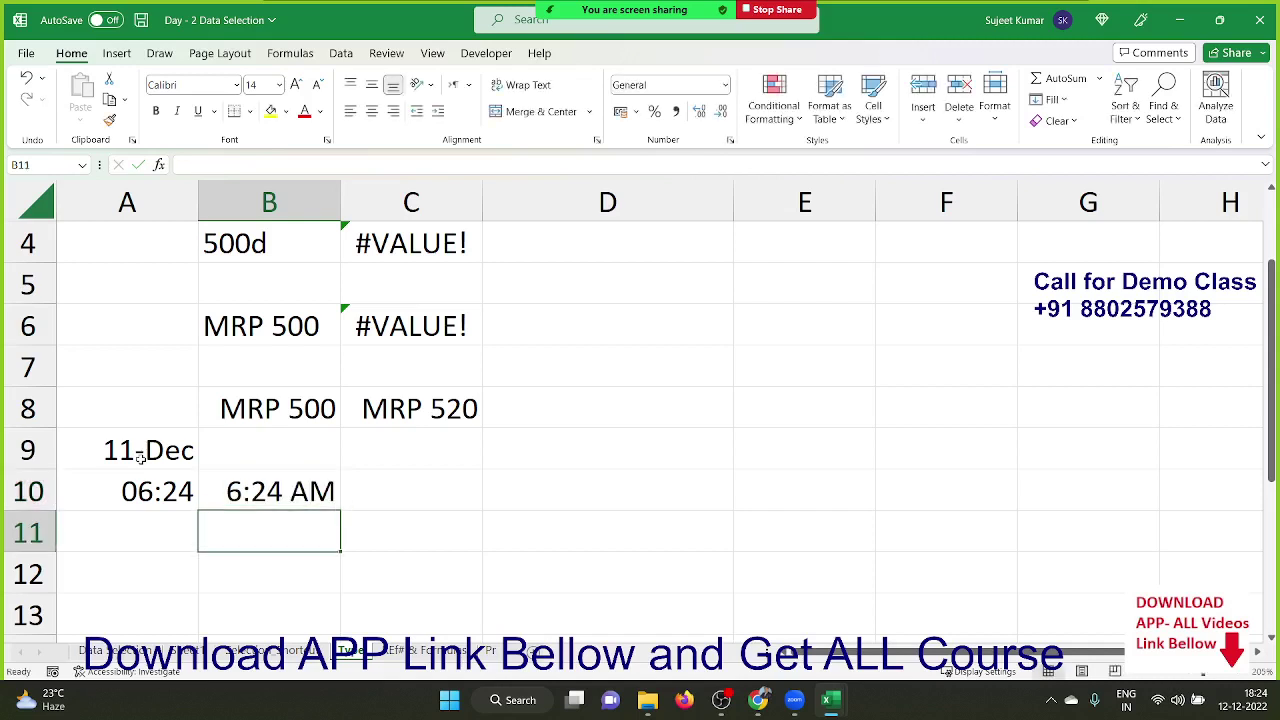
key("Up")
key("F2")
key("BackSpace")
key("BackSpace")
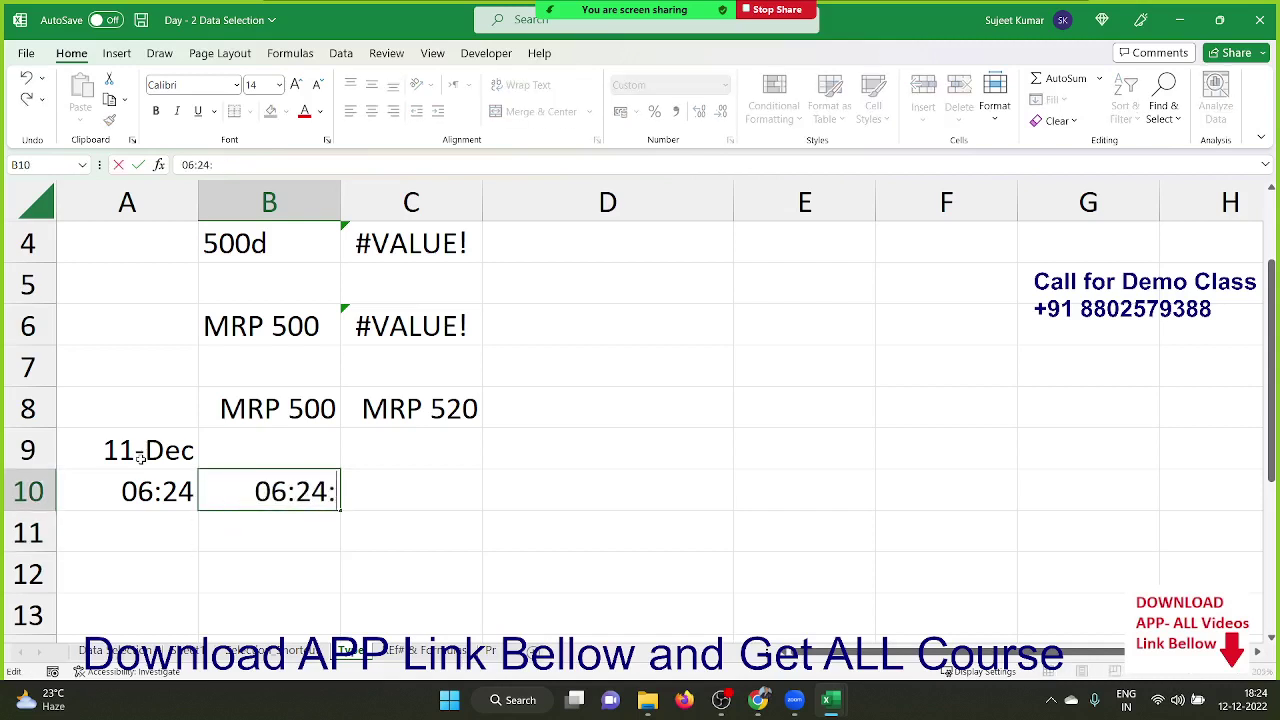
key("BackSpace")
type("pm")
key("Return")
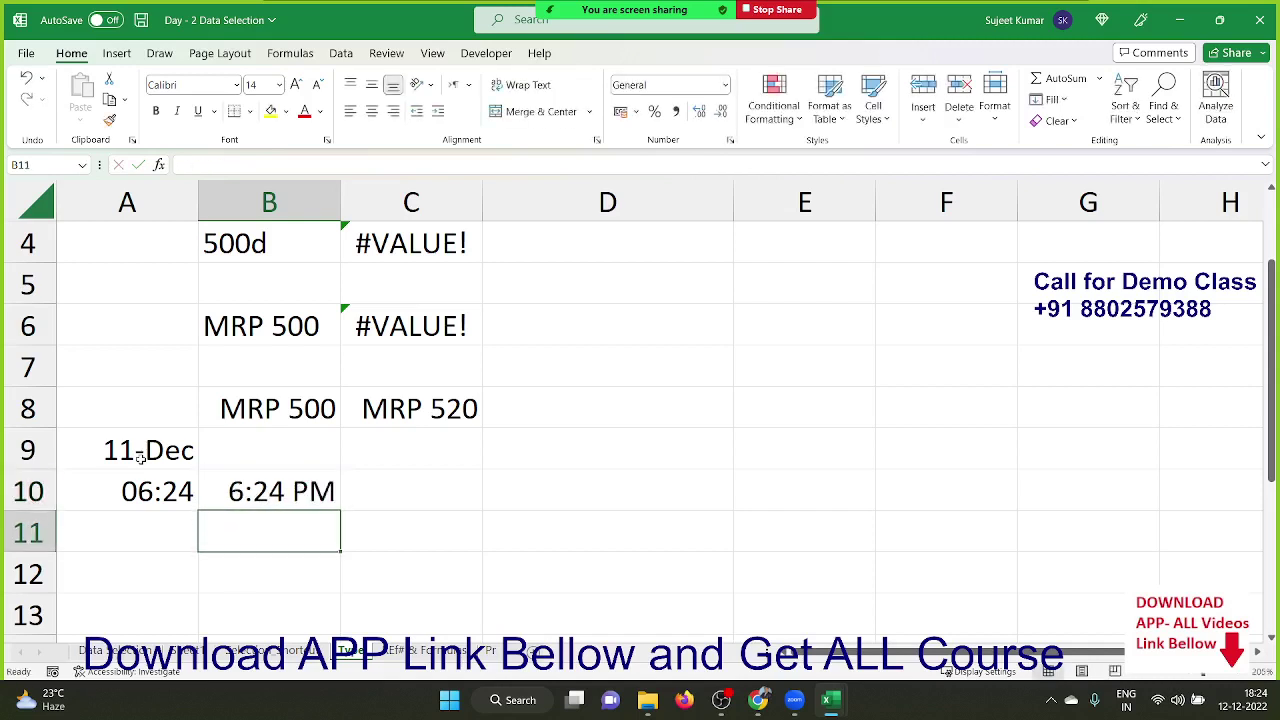
Enter the 24-hour time 18:24 in cell C10.
key("Up")
key("Right")
type("18")
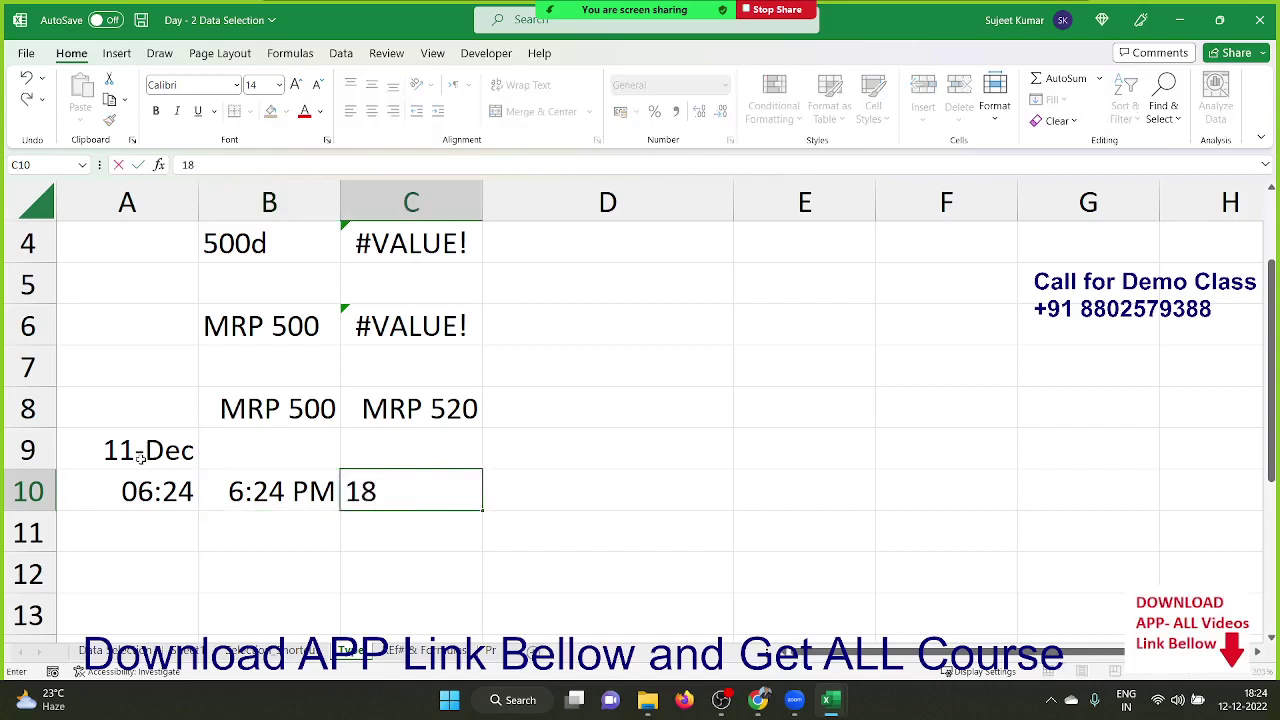
type(":24")
key("Return")
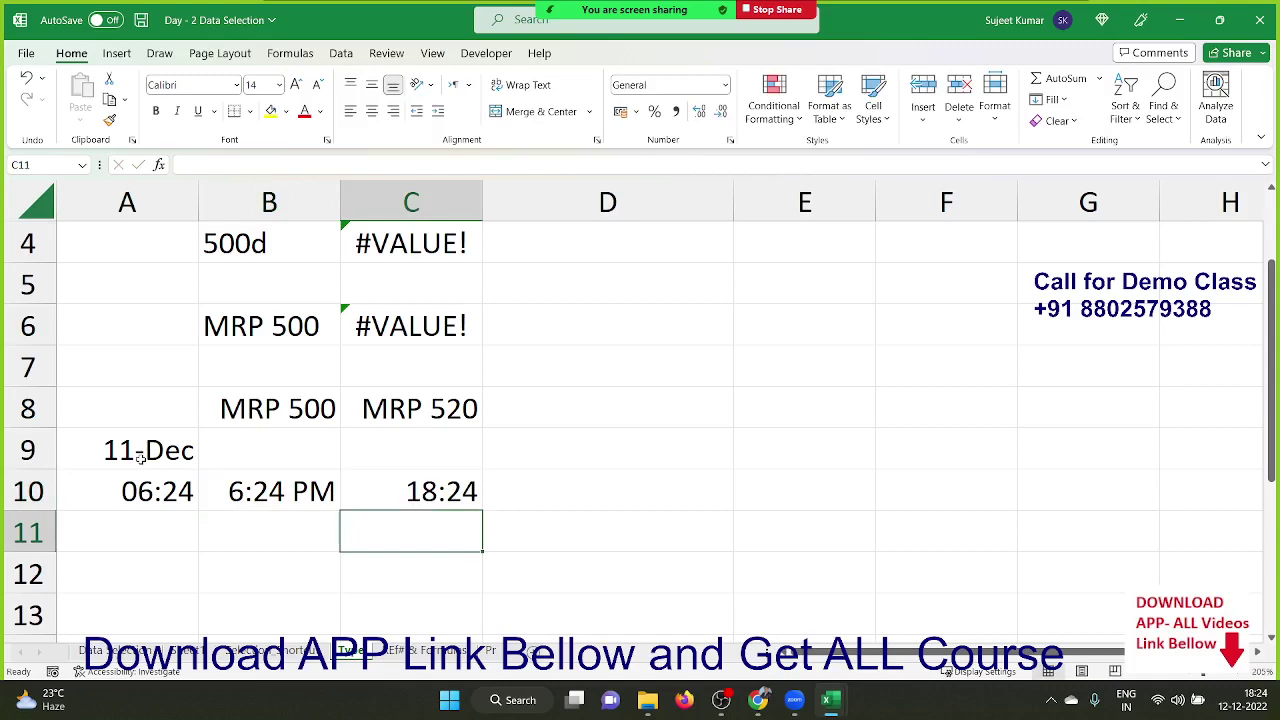
scroll(140, 455, "up", 1)
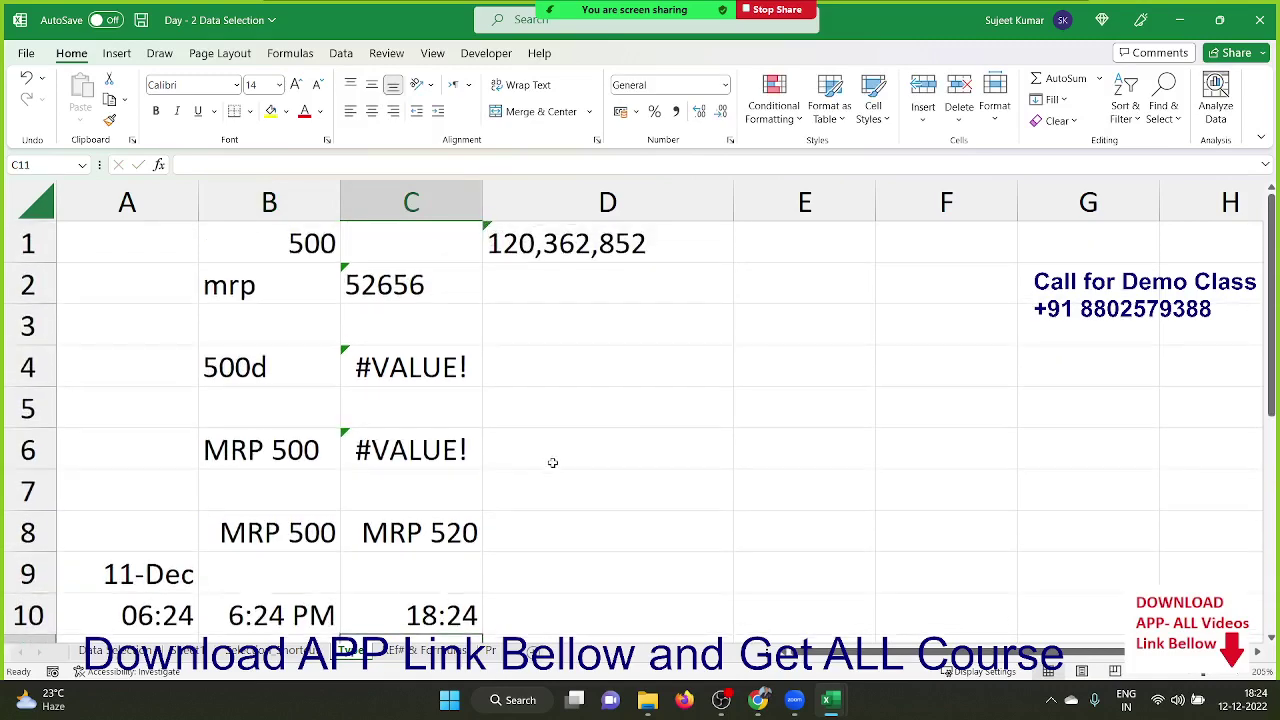
Enter a person's full name as text in cell E1.
left_click(841, 238)
type("suje")
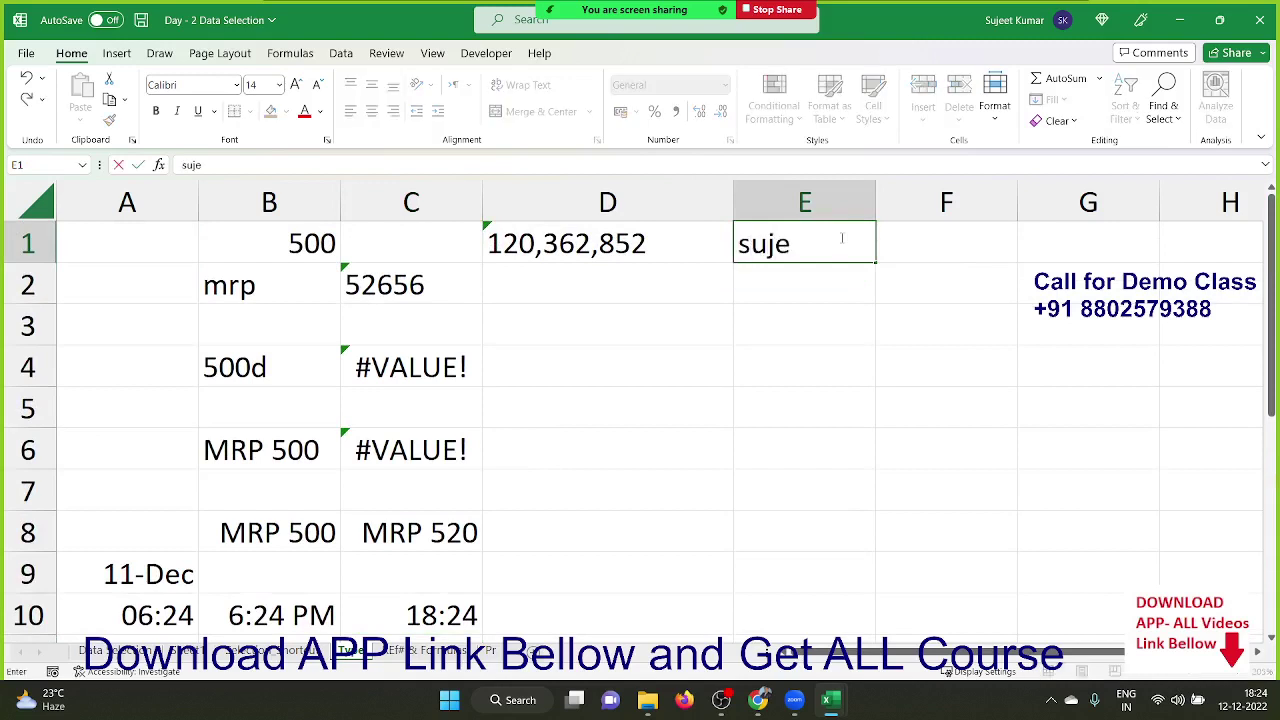
type("et kum")
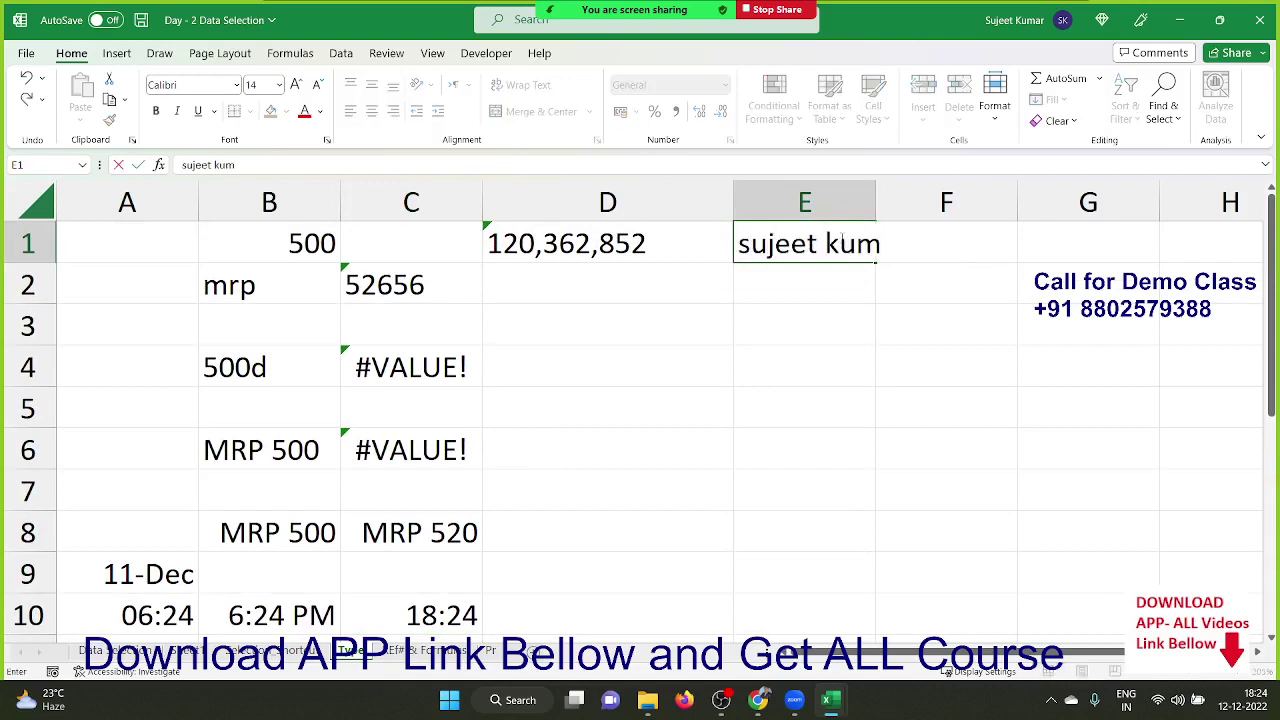
type("ar")
key("Return")
left_click(840, 238)
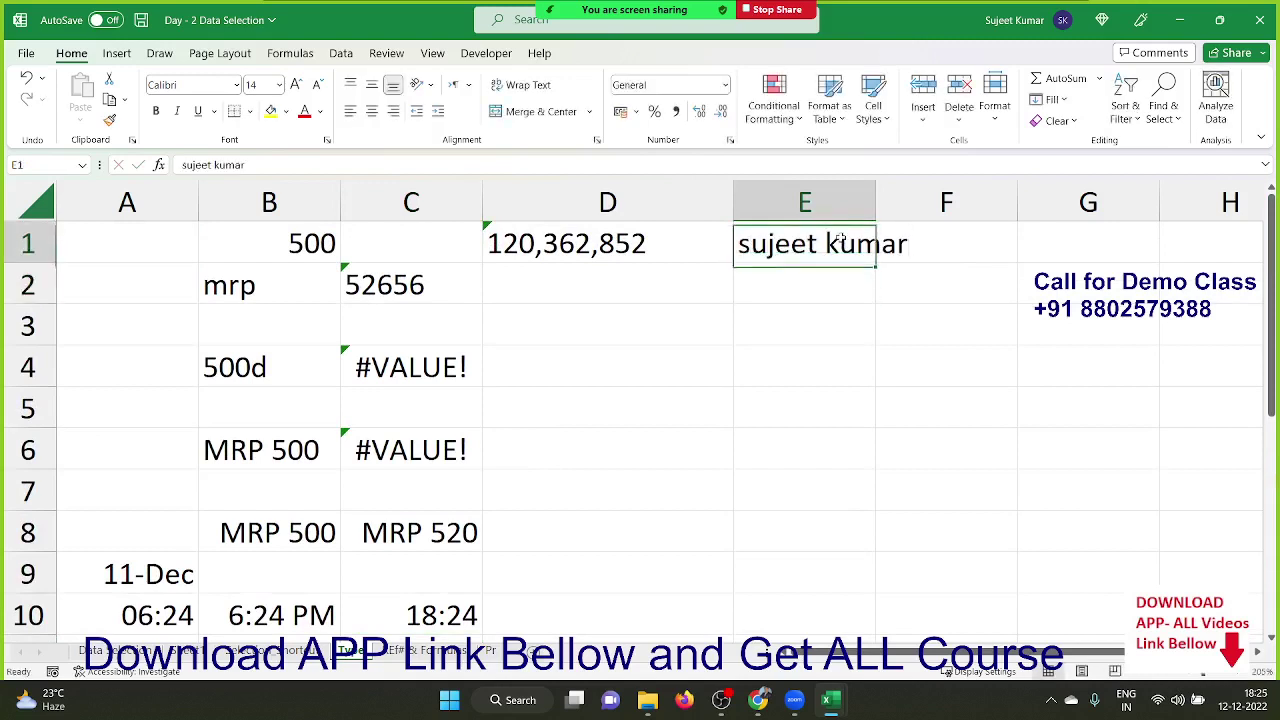
Put 1 in F1 and AutoFit column E to the name's width.
key("Right")
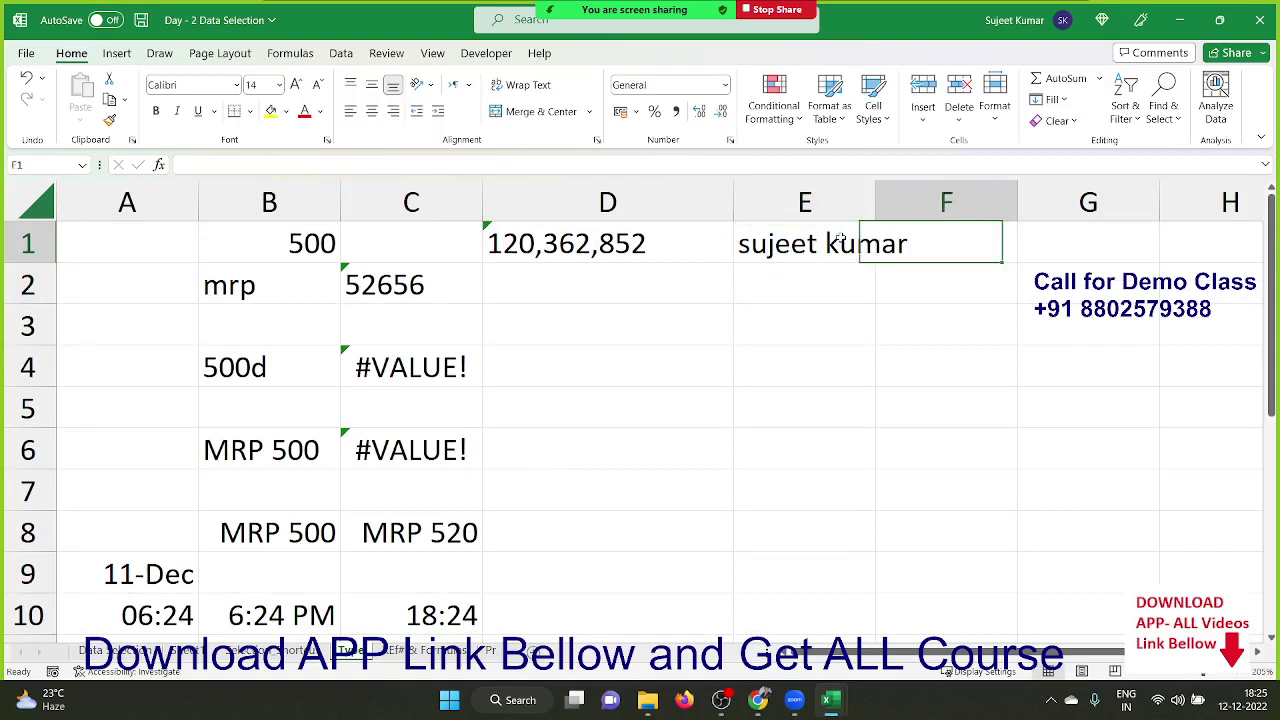
key("Down")
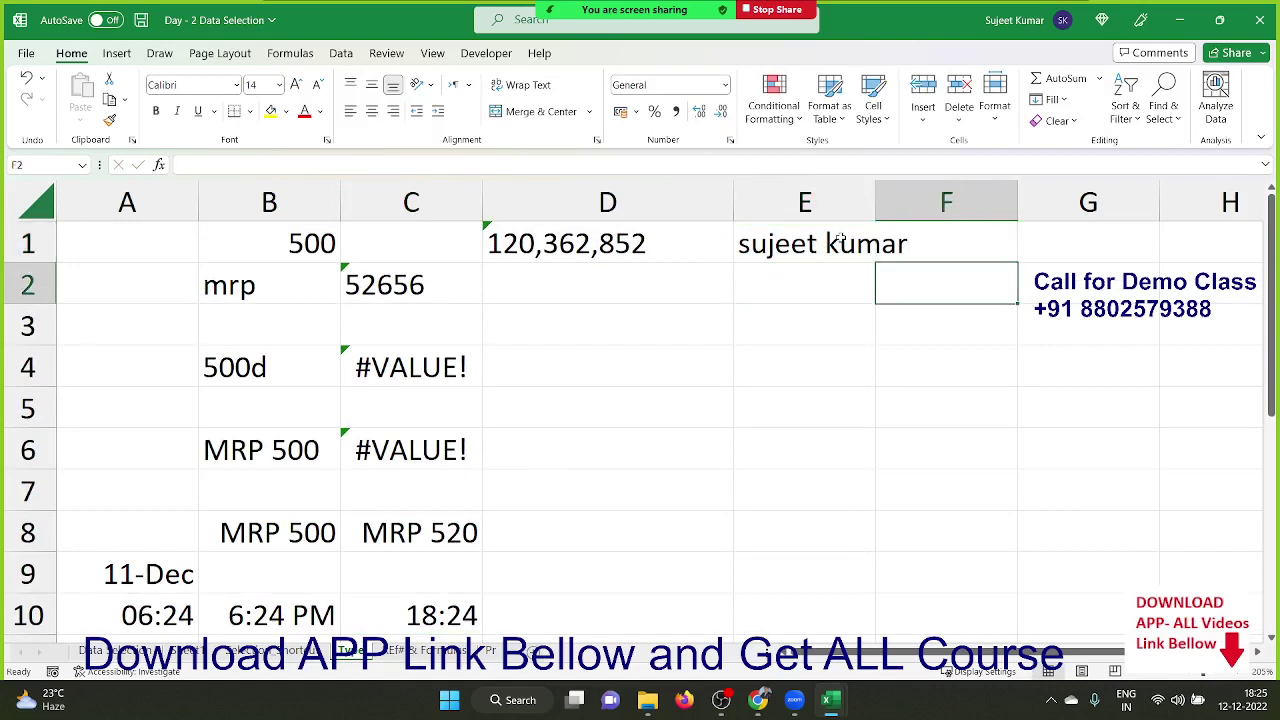
key("Up")
type("1")
key("Return")
key("Up")
left_click(840, 240)
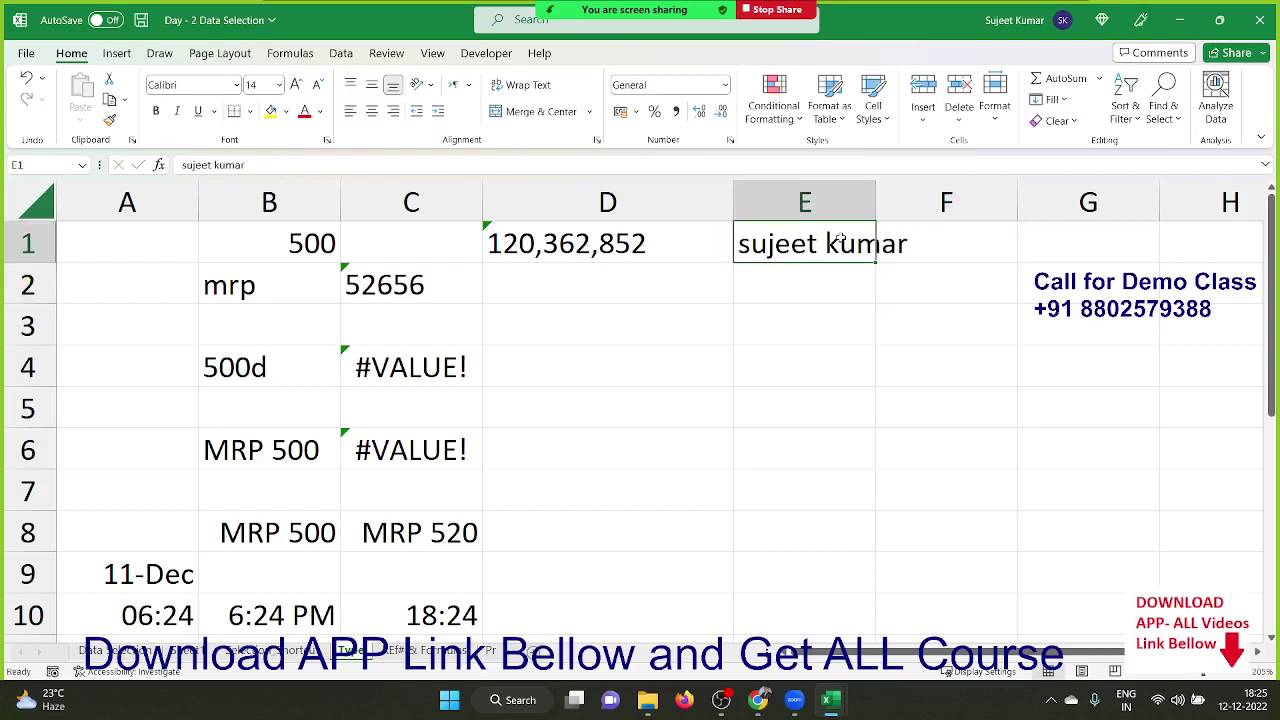
double_click(876, 204)
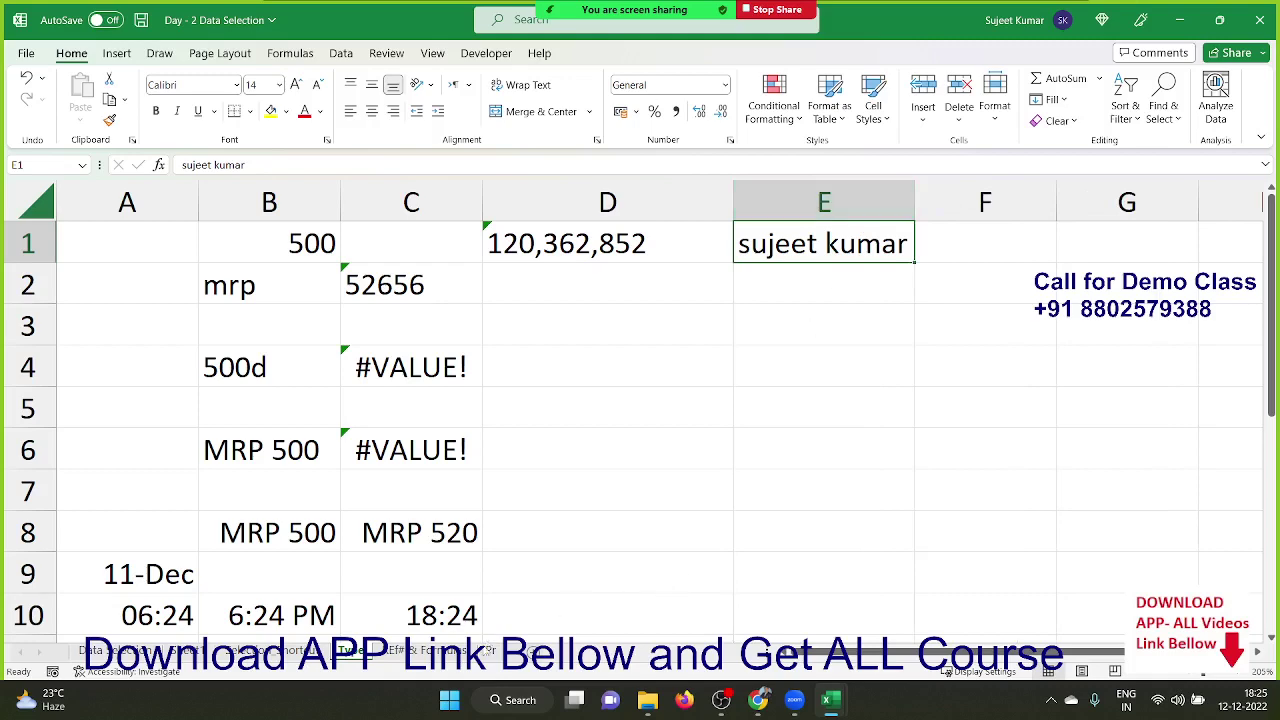
On the Ref# & Formulas sheet, clear the values in B2:B8.
left_click(451, 657)
scroll(306, 449, "up", 4)
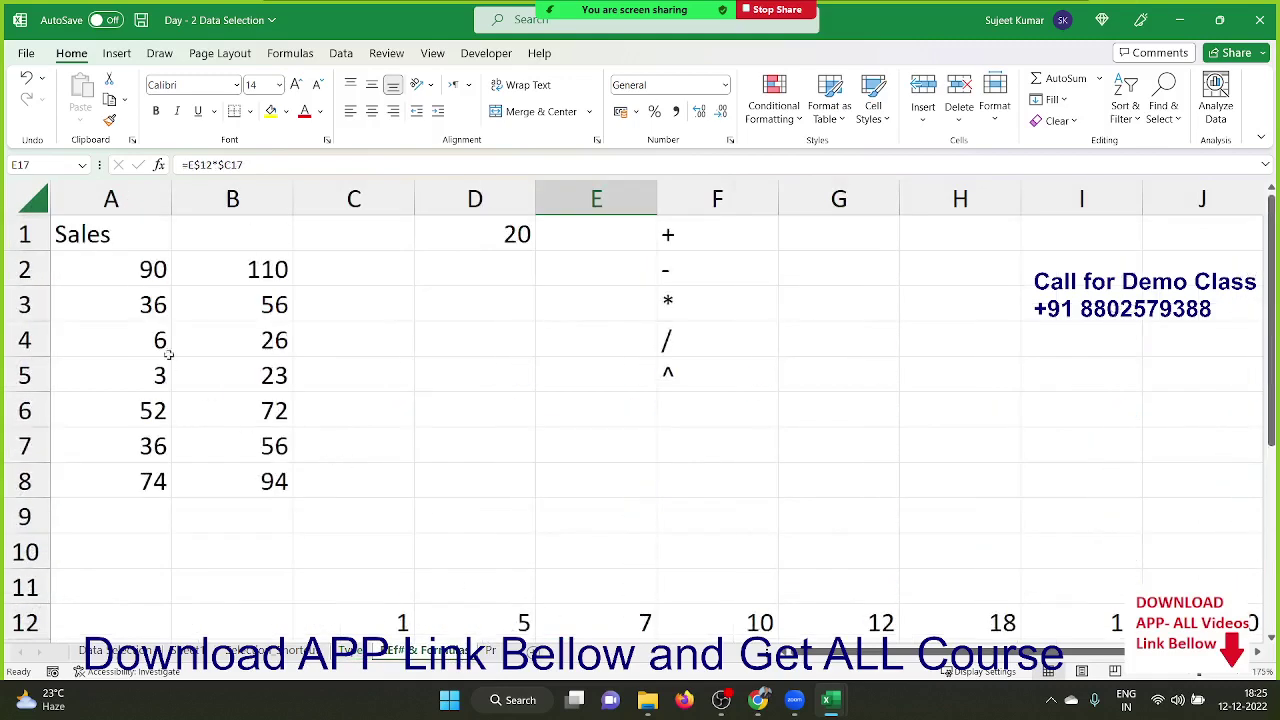
left_click(130, 304)
key("Up")
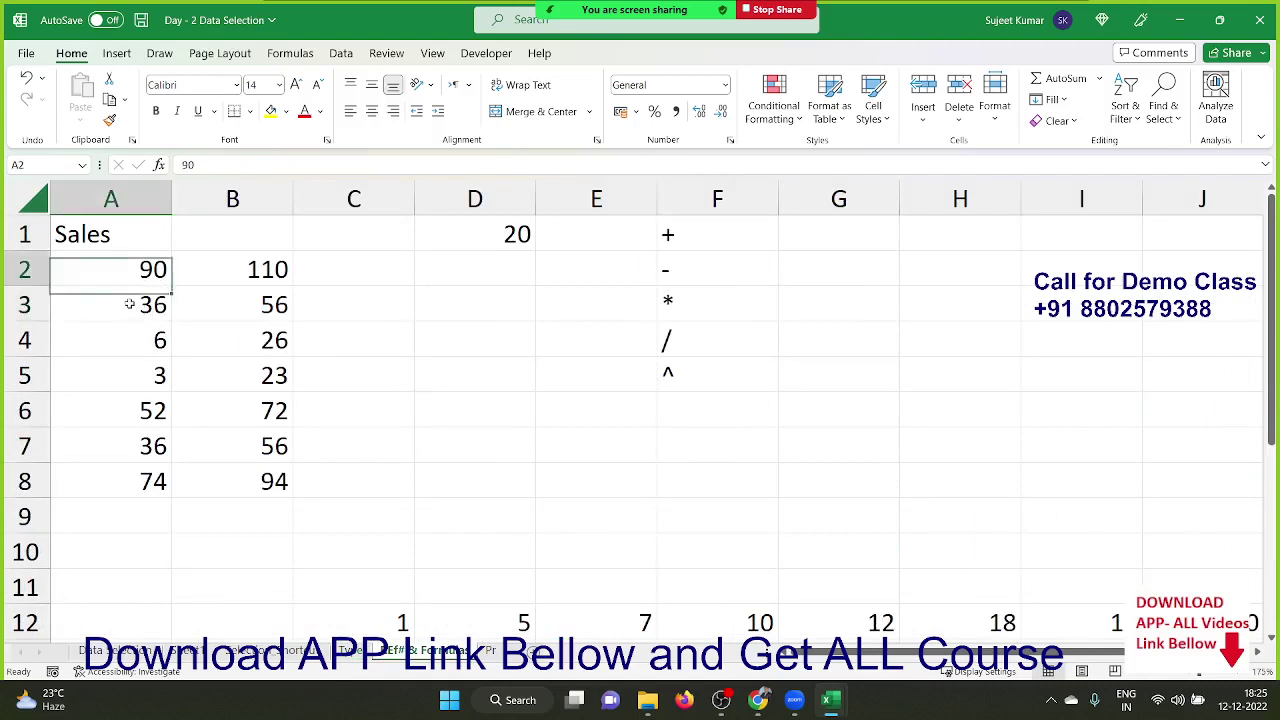
key("Right")
key("ctrl+shift+Down")
key("Delete")
Enter the formula =10^2 in G4 beside the operator list, returning 100.
key("Right")
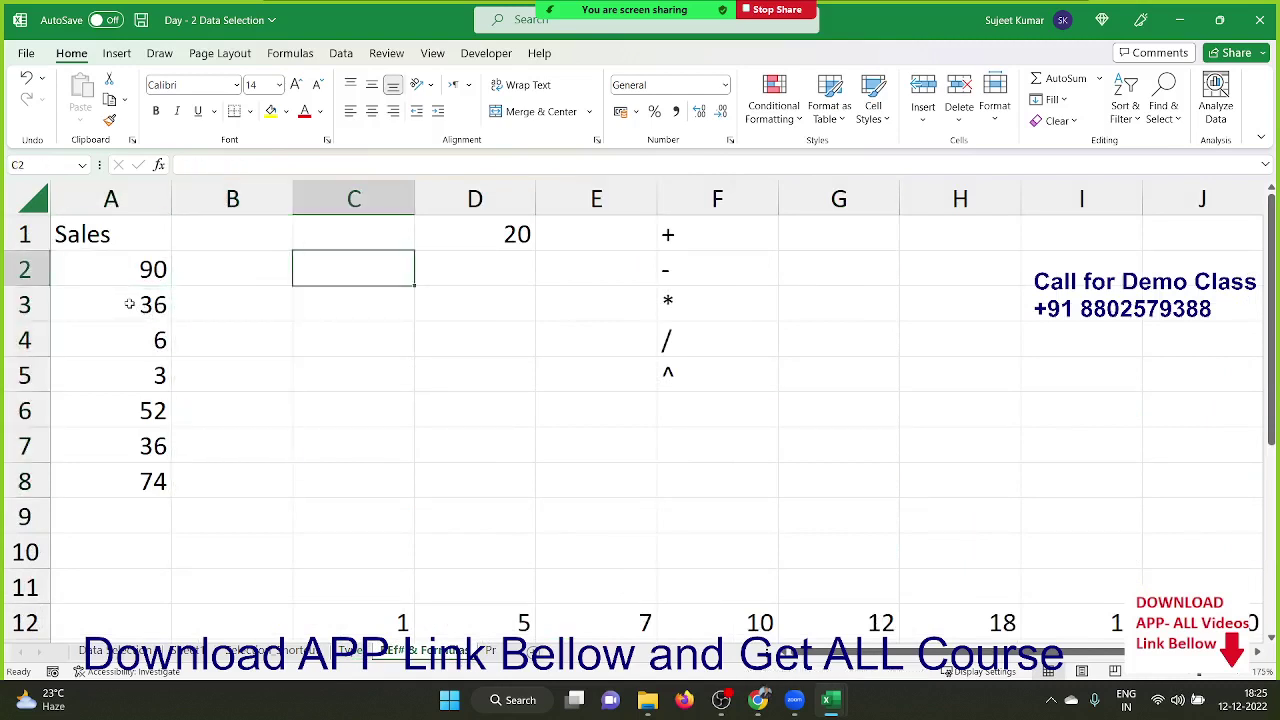
key("Right")
key("Right")
key("Right")
key("Up")
key("ctrl+shift+Down")
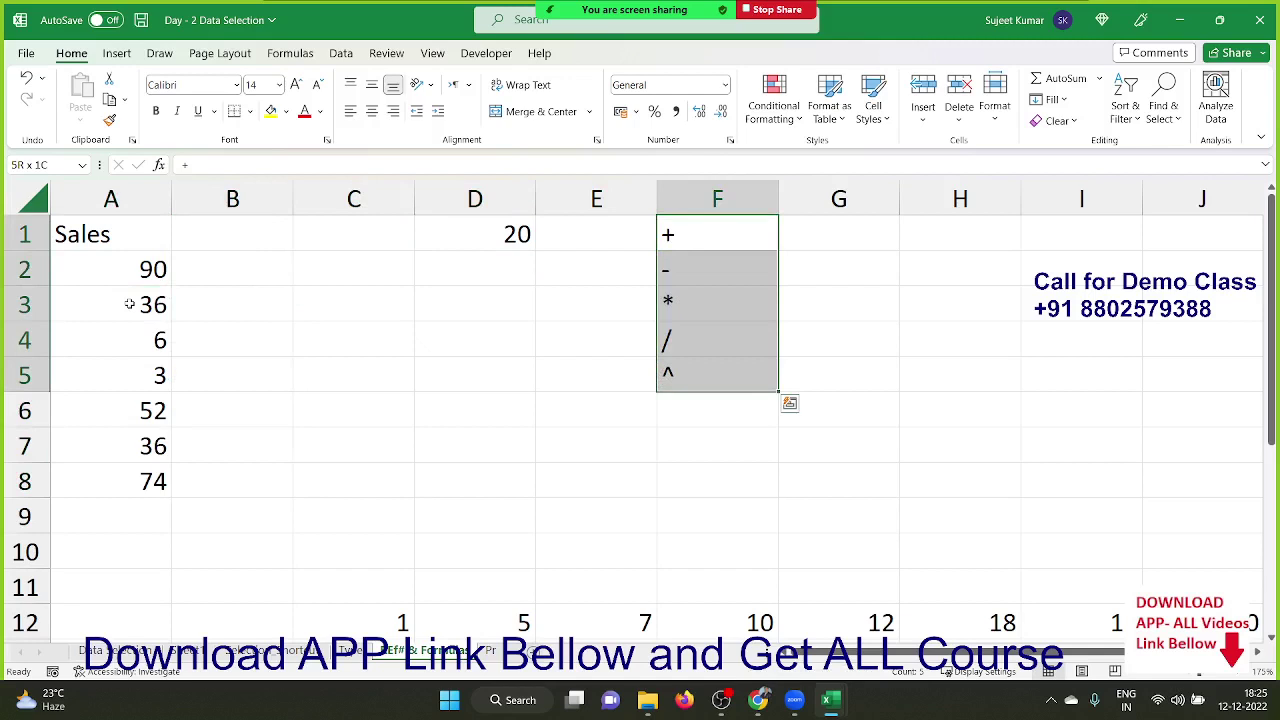
key("Down")
key("Down")
key("Down")
key("Down")
key("Down")
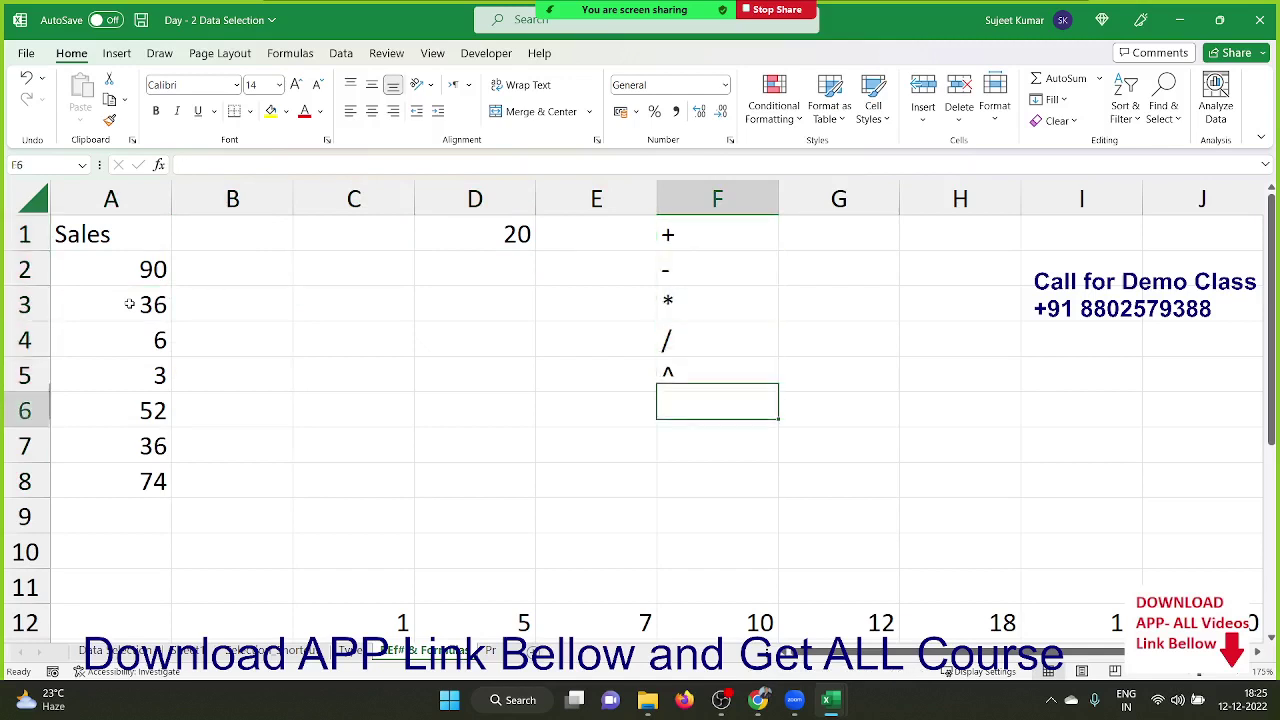
key("Up")
key("Up")
key("Right")
type("=")
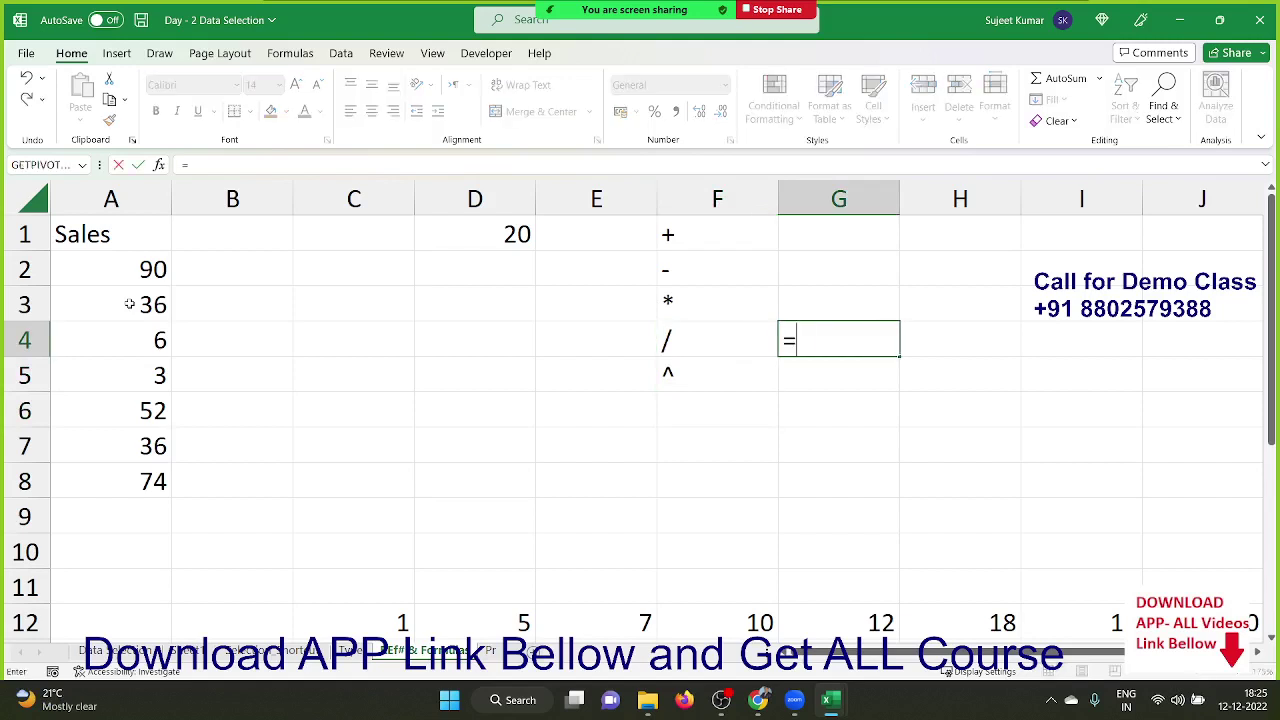
type("101")
type("^")
key("BackSpace")
key("BackSpace")
type("^")
type("2")
key("Return")
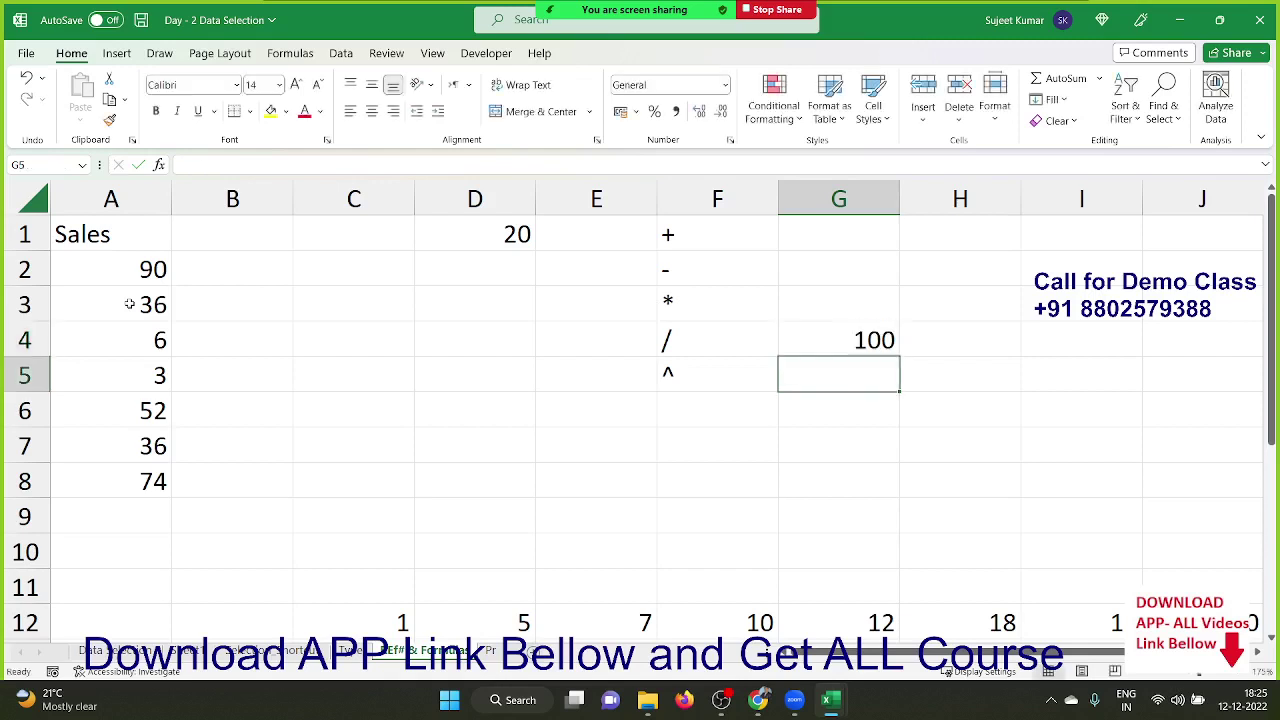
Check G4's result, then return to the Sales values in column A.
key("Up")
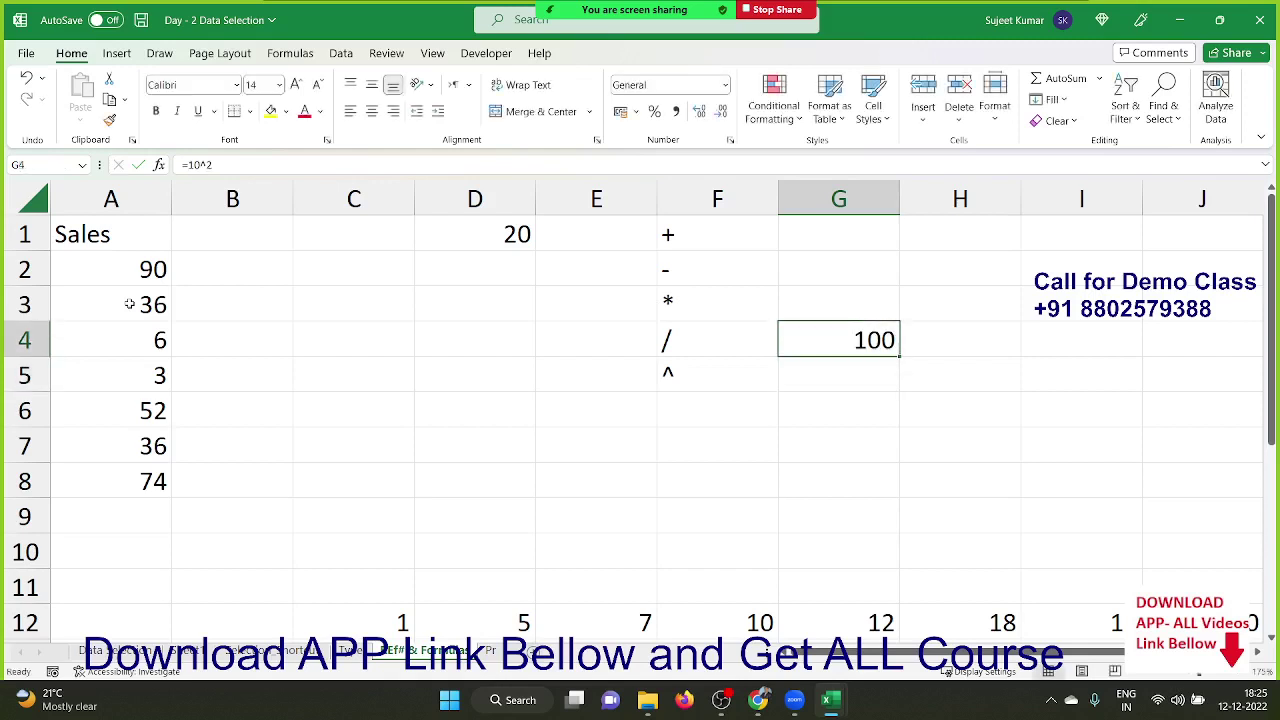
key("Left")
key("Left")
key("Left")
key("Left")
key("Left")
key("Up")
key("Left")
key("Up")
Enter =A2+20 in B2 and fill it down to B8.
key("ctrl+shift+Down")
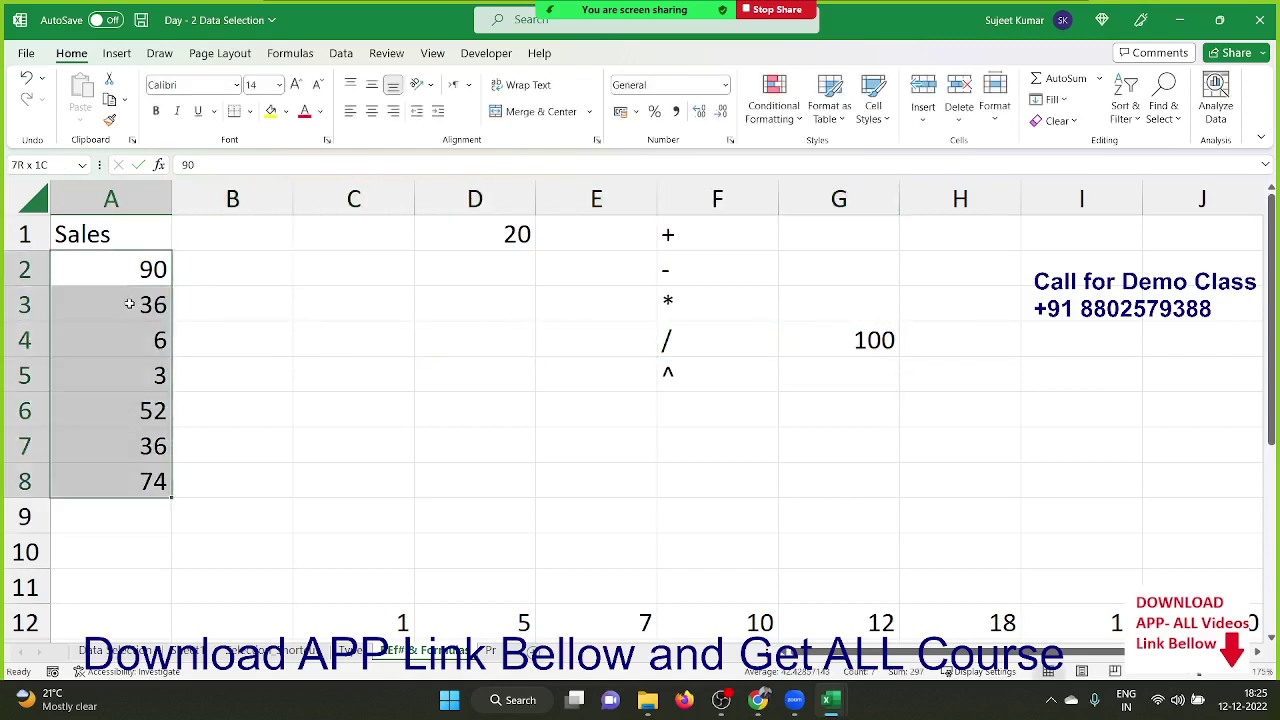
key("Right")
type("=")
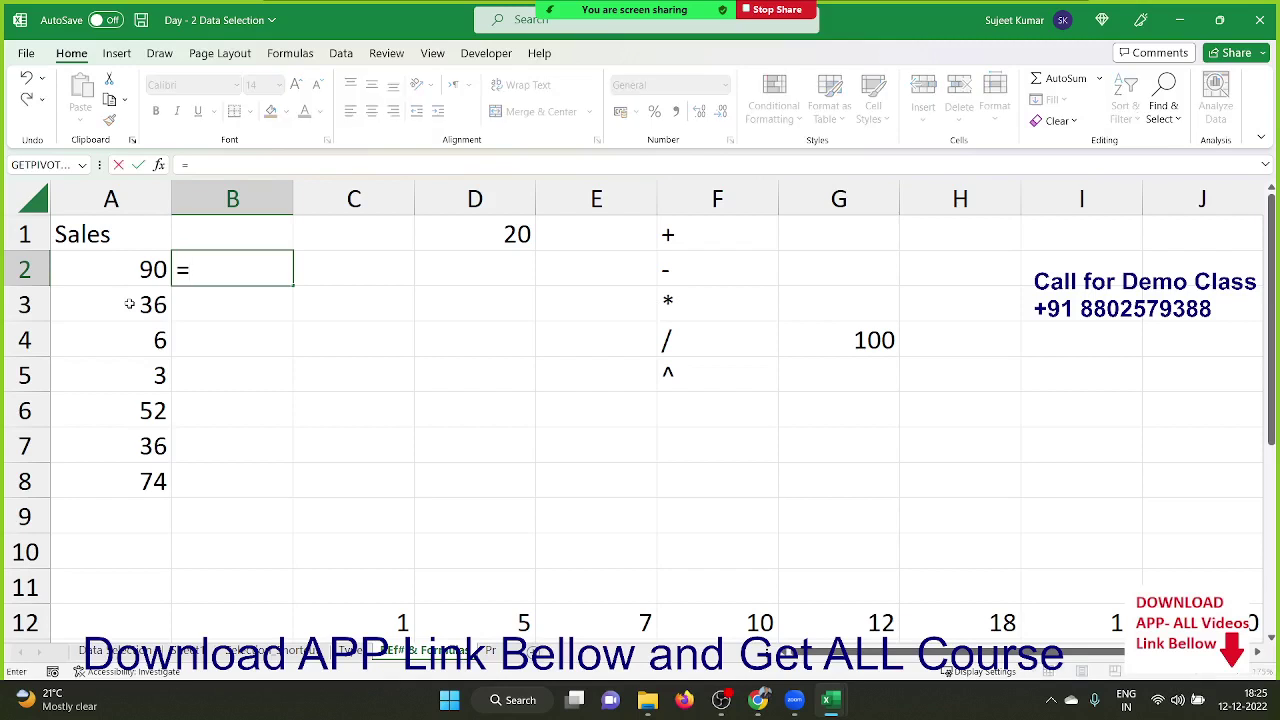
left_click(132, 275)
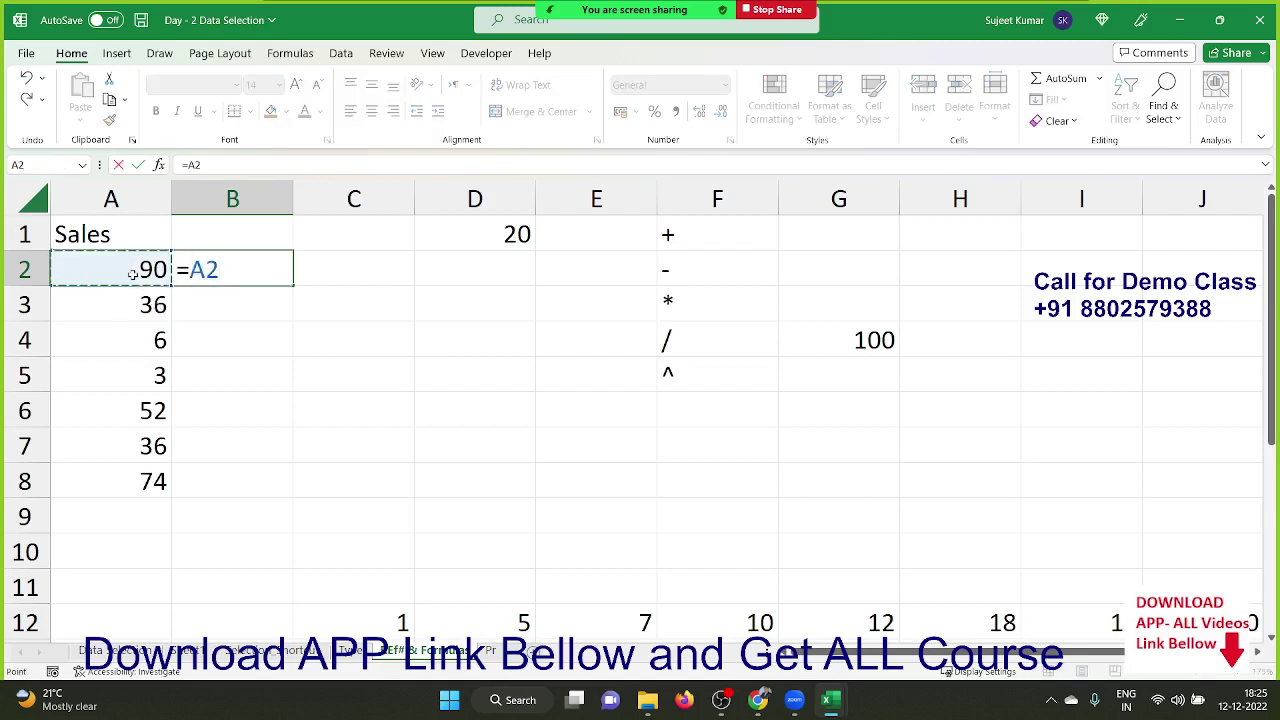
type("+20")
key("Return")
key("Up")
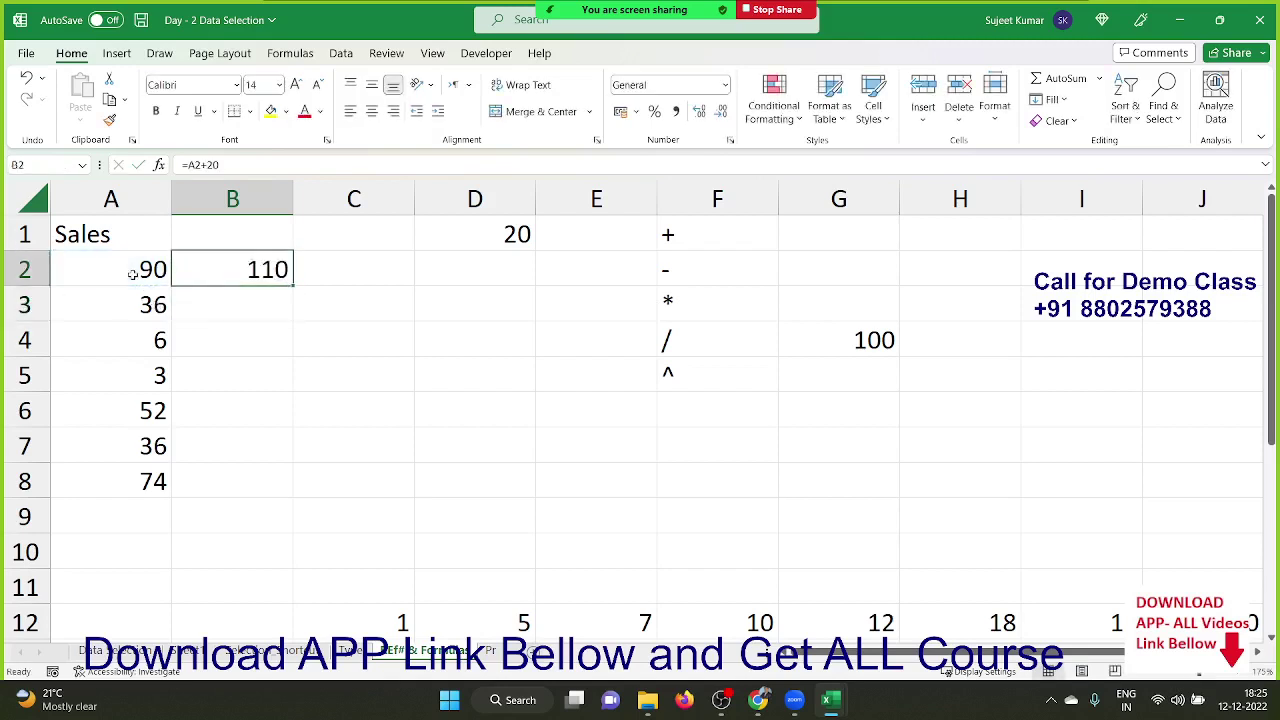
double_click(292, 284)
Inspect the copied formulas in B2 to B5, whose references shift row by row.
left_click(278, 270)
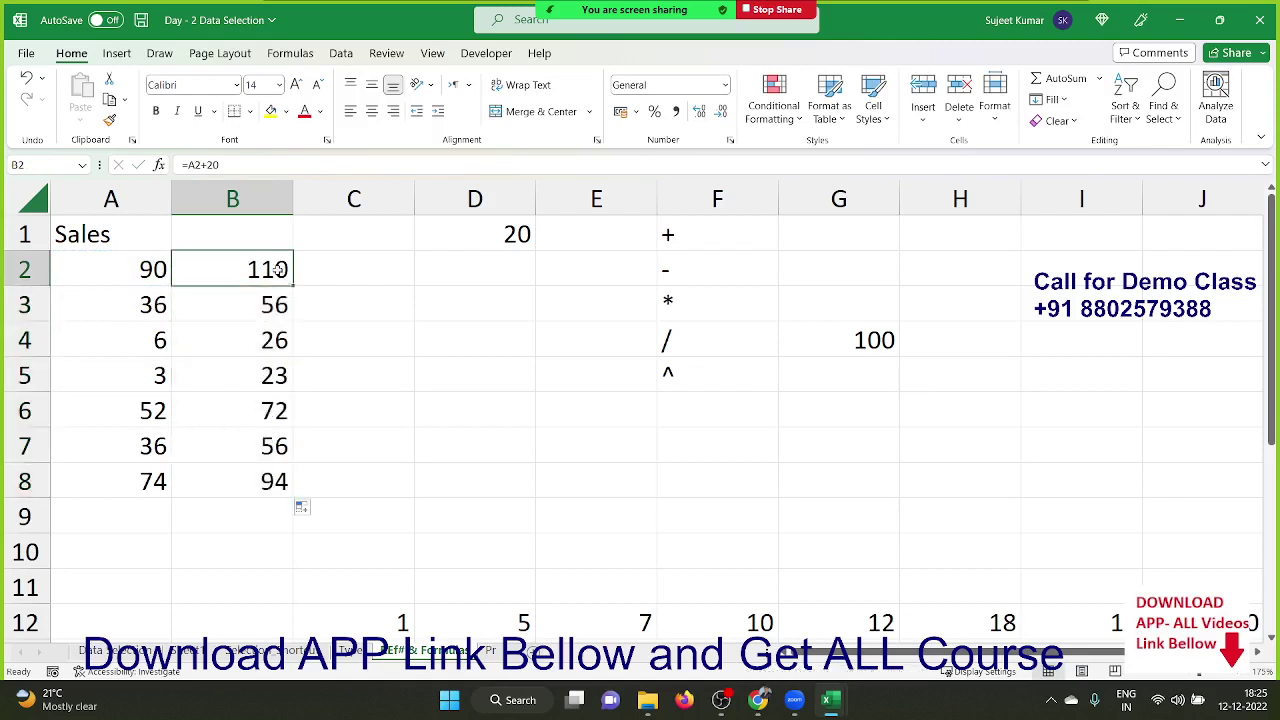
key("Down")
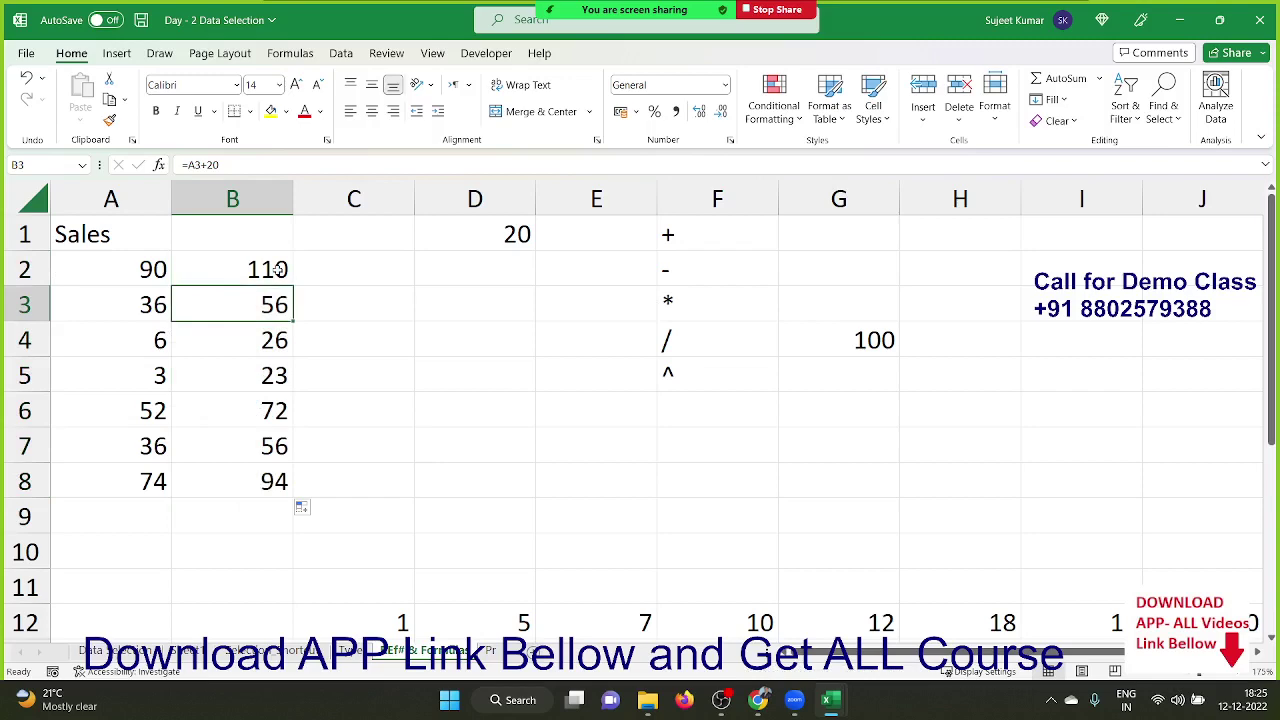
key("Up")
double_click(278, 270)
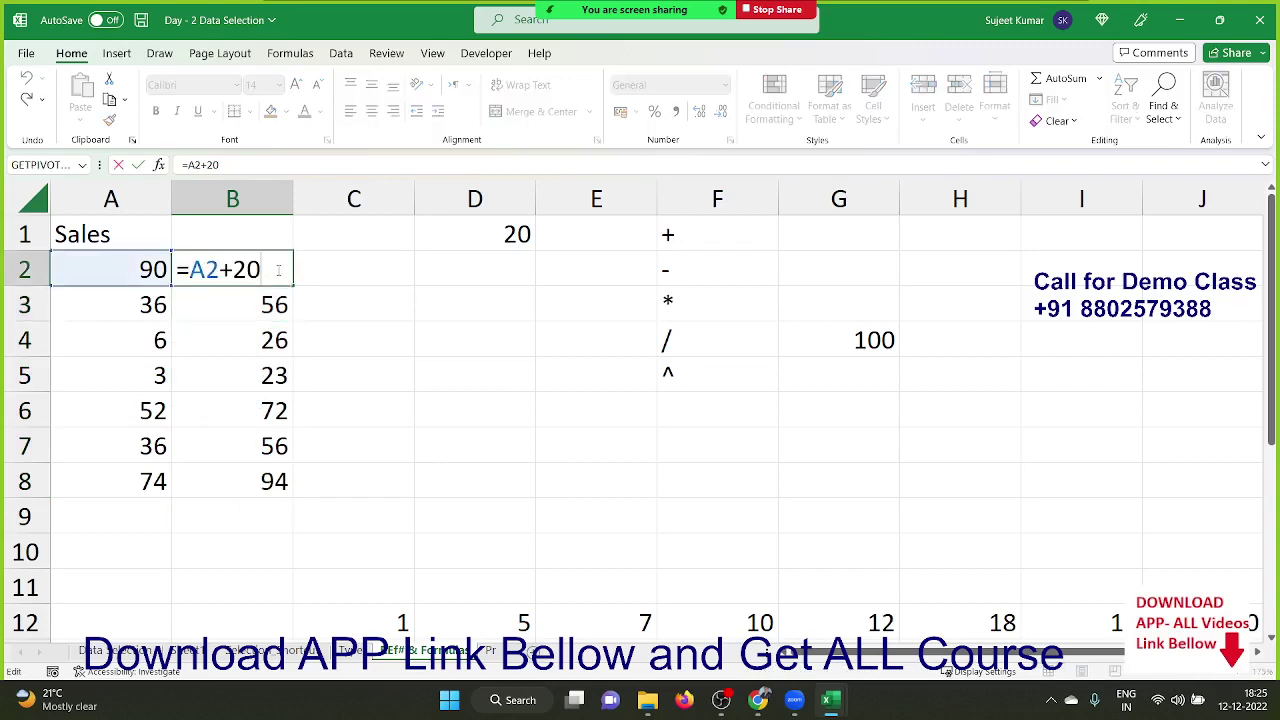
key("Return")
key("F2")
key("Return")
key("F2")
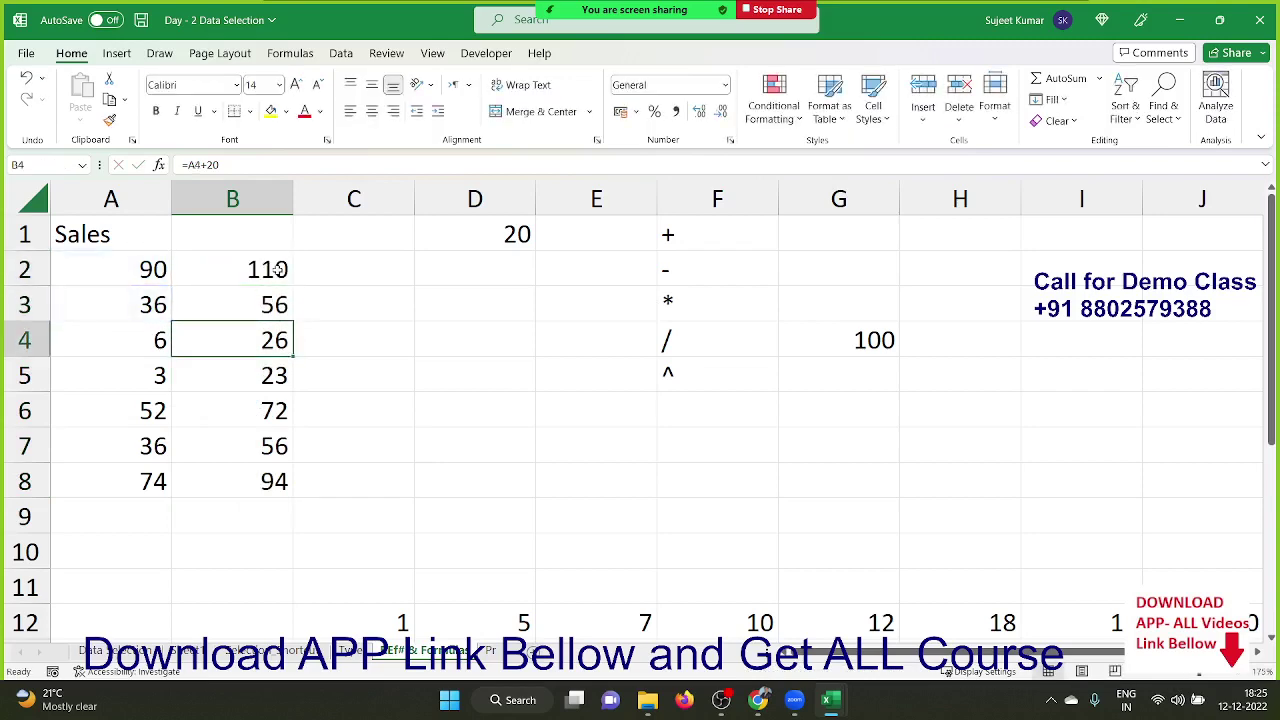
key("Return")
key("F2")
key("Return")
Select B2:B8 and delete the formula results.
key("Down")
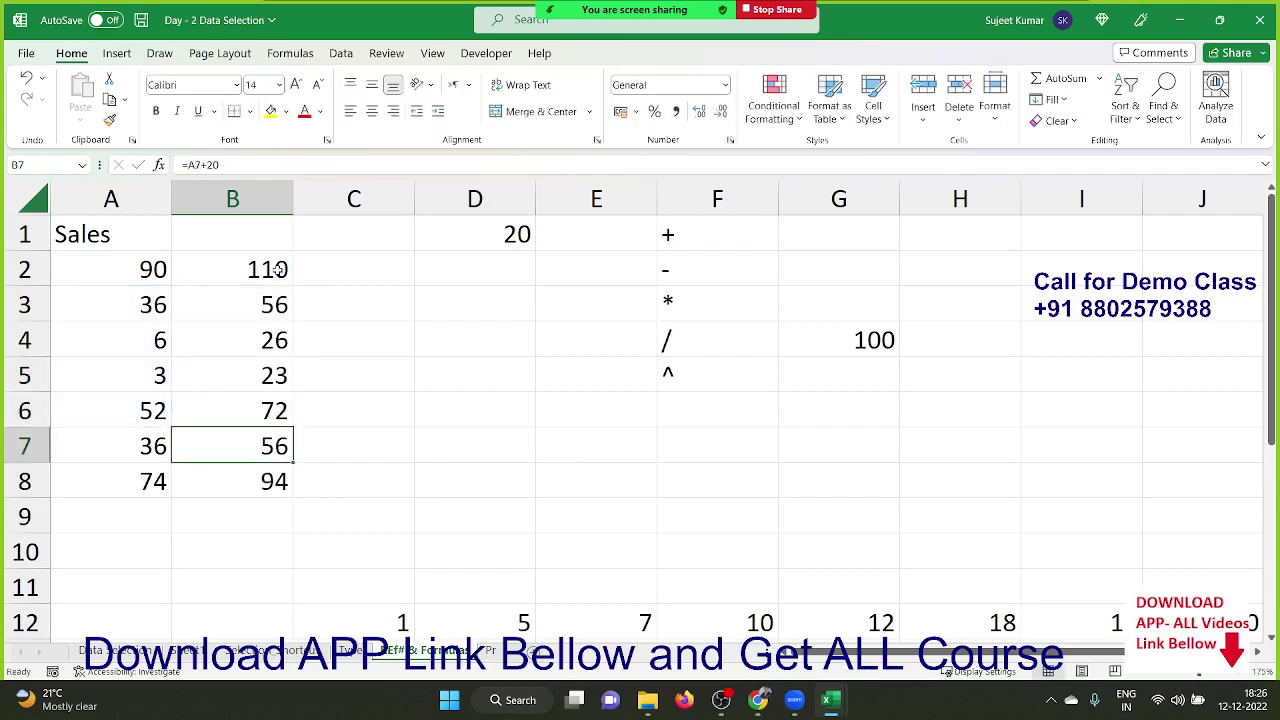
key("Up")
key("Up")
key("Up")
key("Up")
key("Up")
key("ctrl+shift+Down")
key("Delete")
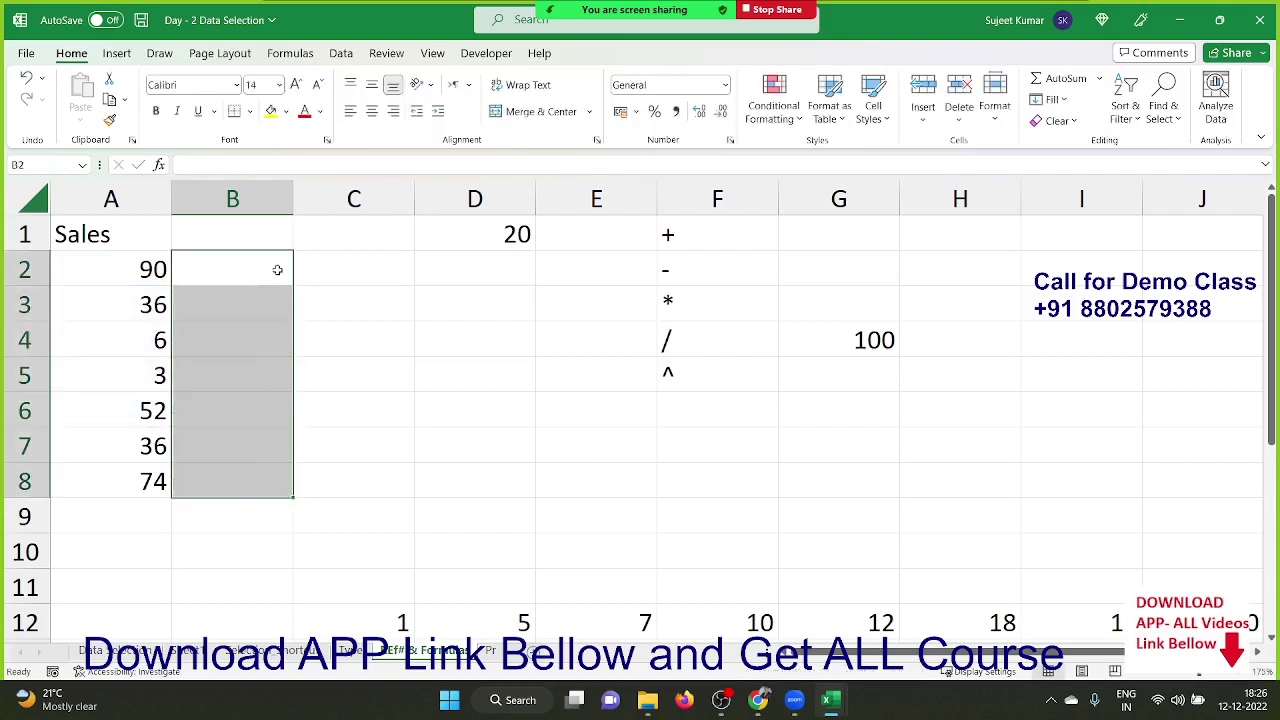
Enter =A2+D1 in B2 so it shows 110.
left_click(277, 270)
type("=")
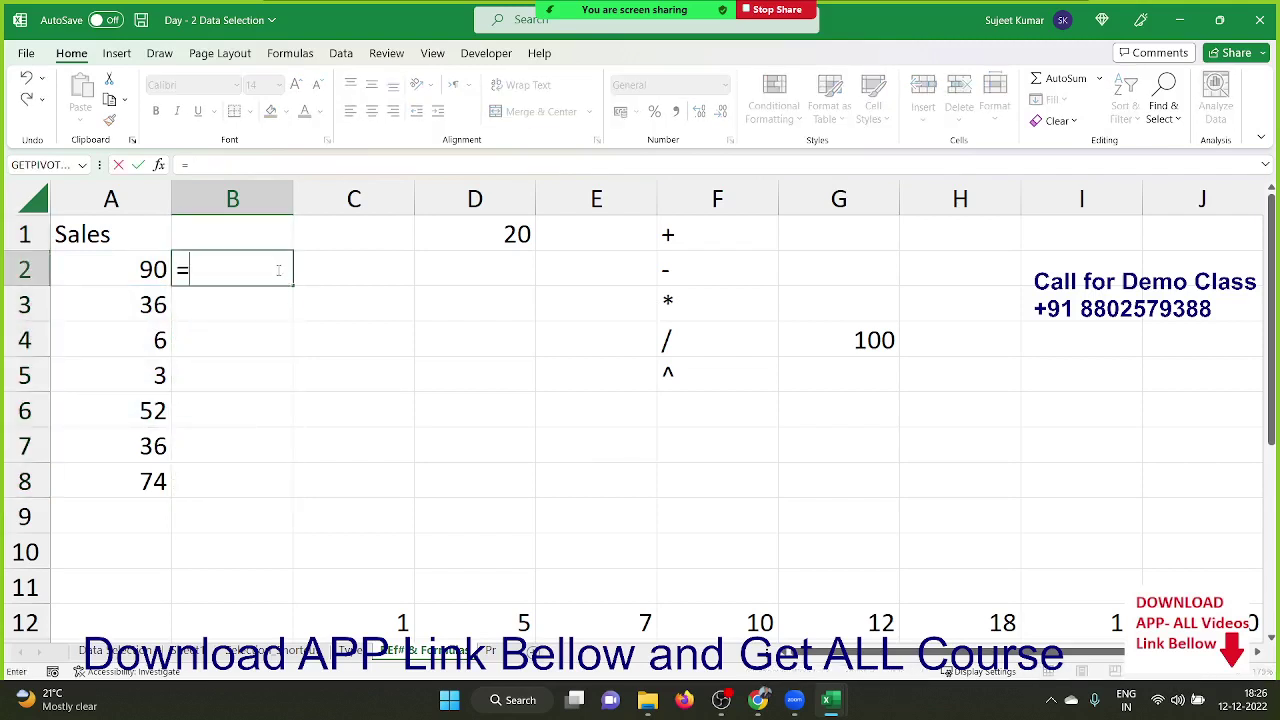
key("Left")
type("+")
left_click(470, 199)
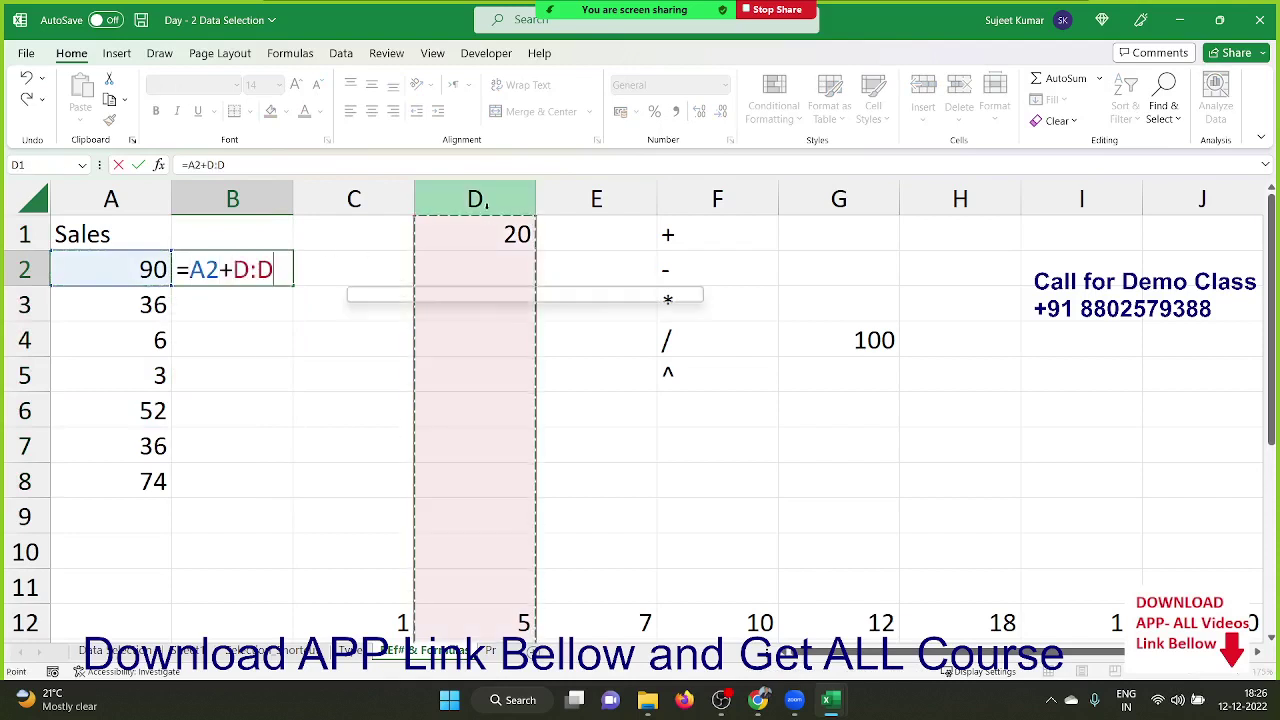
left_click(484, 231)
key("Return")
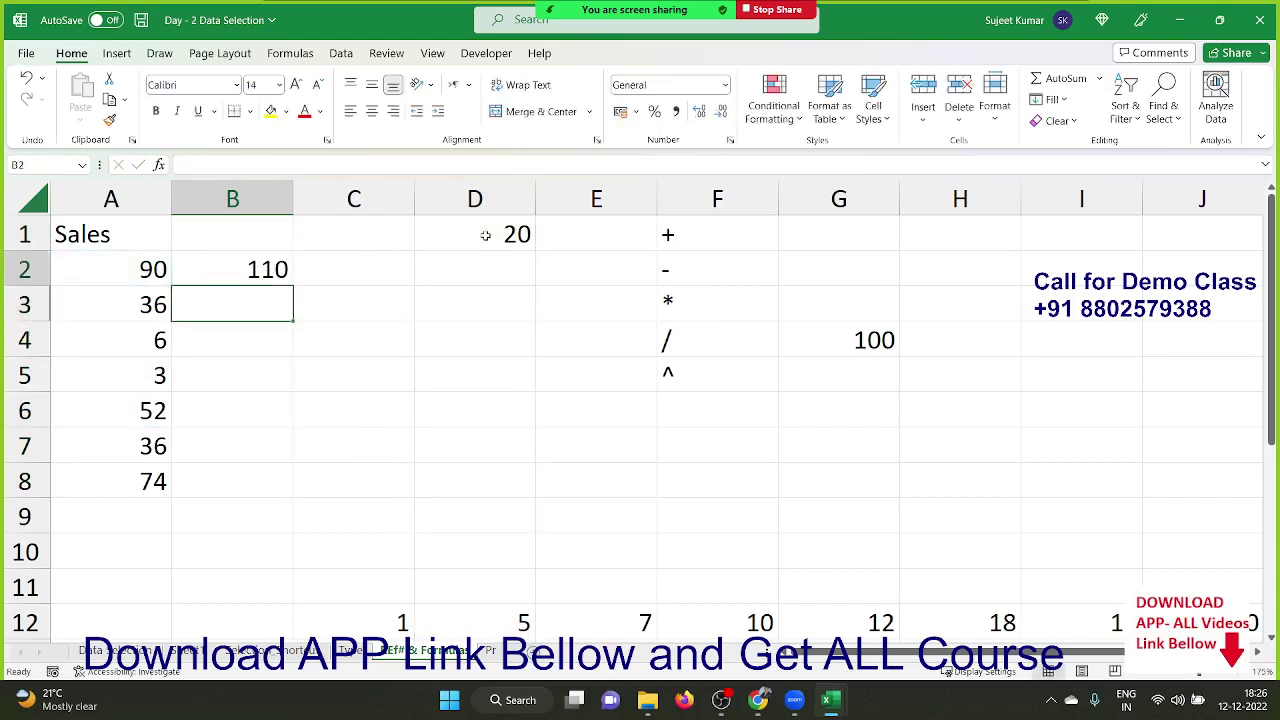
Copy B2's formula down into B3 and B4 with Ctrl+D.
key("Up")
key("shift+Down")
key("ctrl+d")
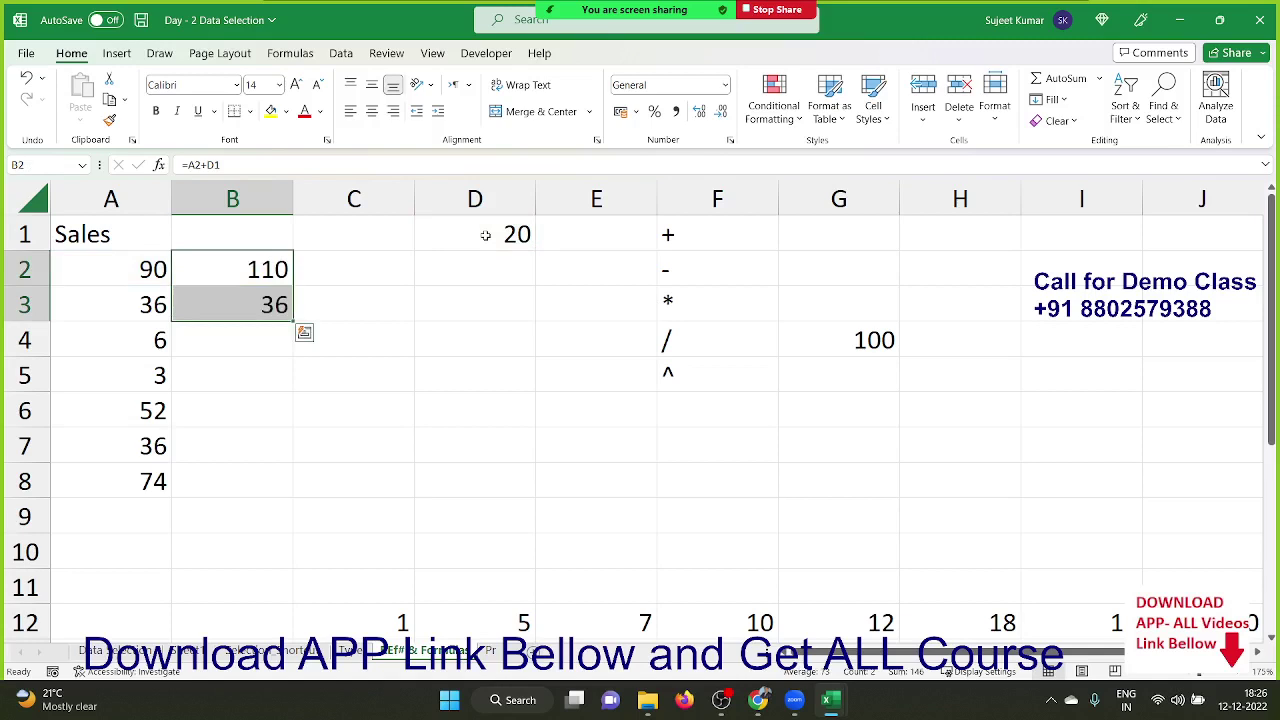
key("Down")
key("shift+Down")
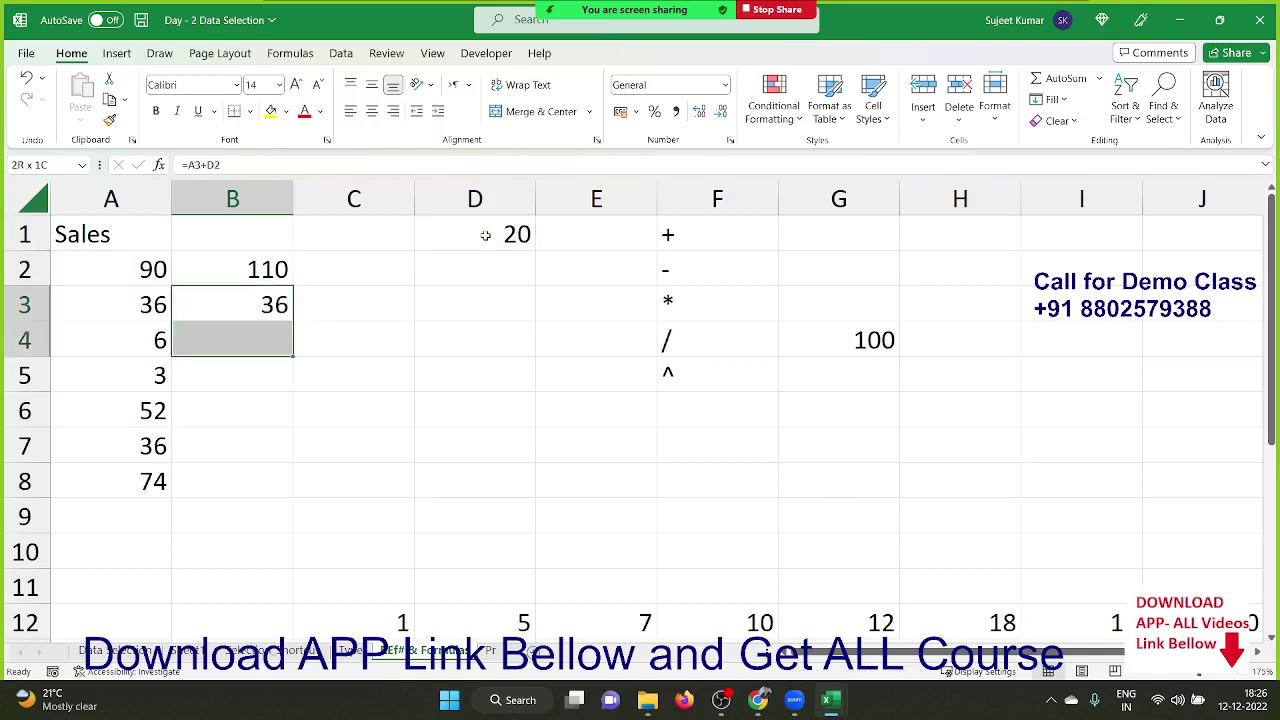
key("ctrl+d")
key("Up")
key("Down")
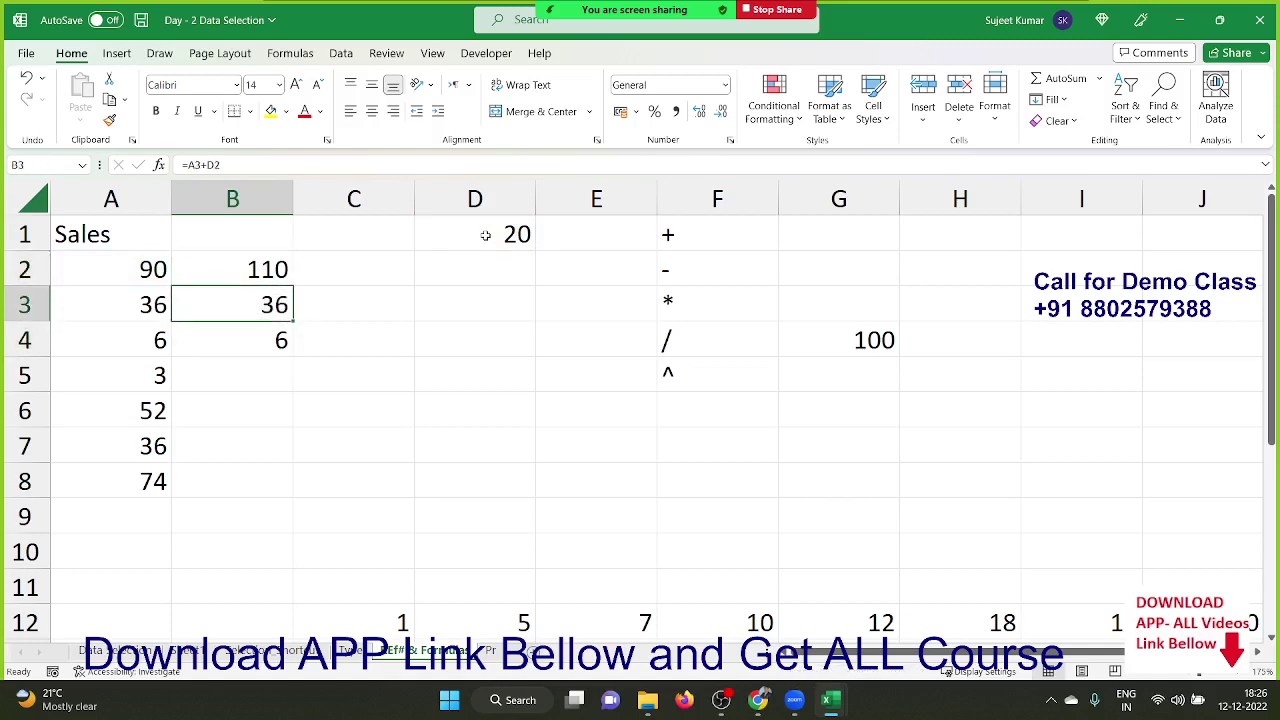
Inspect the shifted references in B3 and B4, then clear B3:B4.
key("F2")
key("Return")
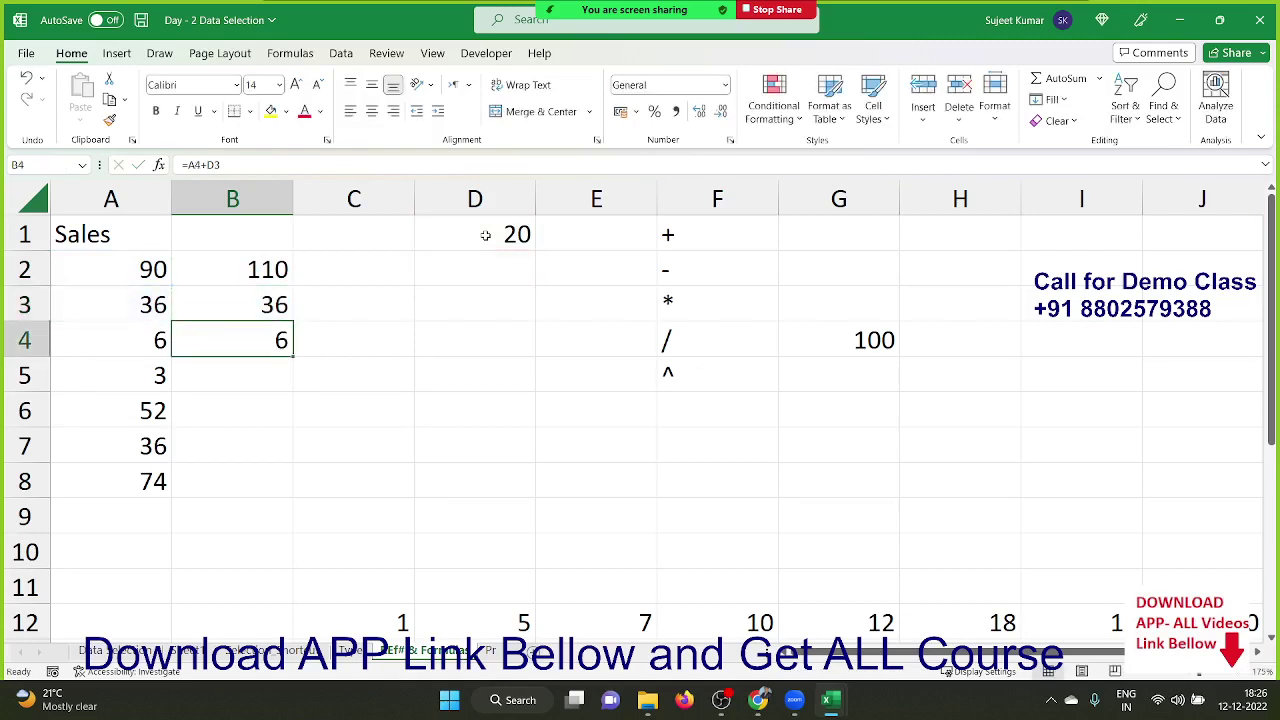
key("F2")
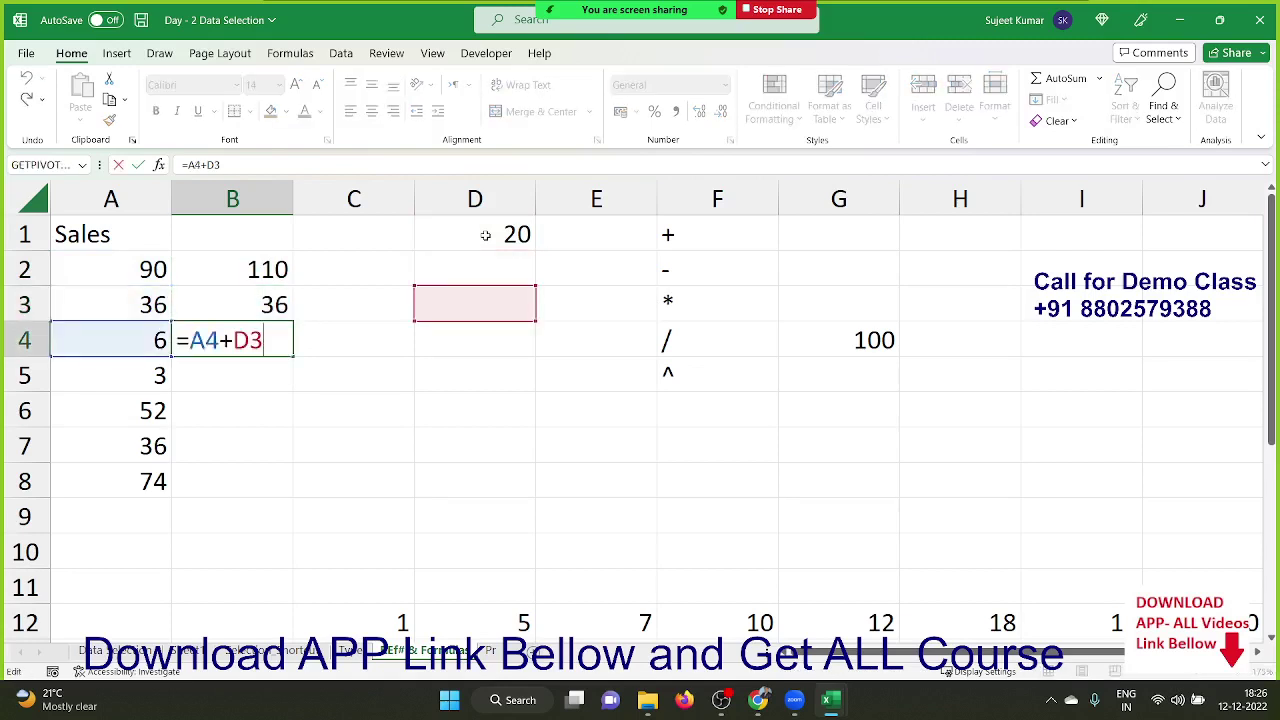
key("Escape")
key("Up")
key("shift+Down")
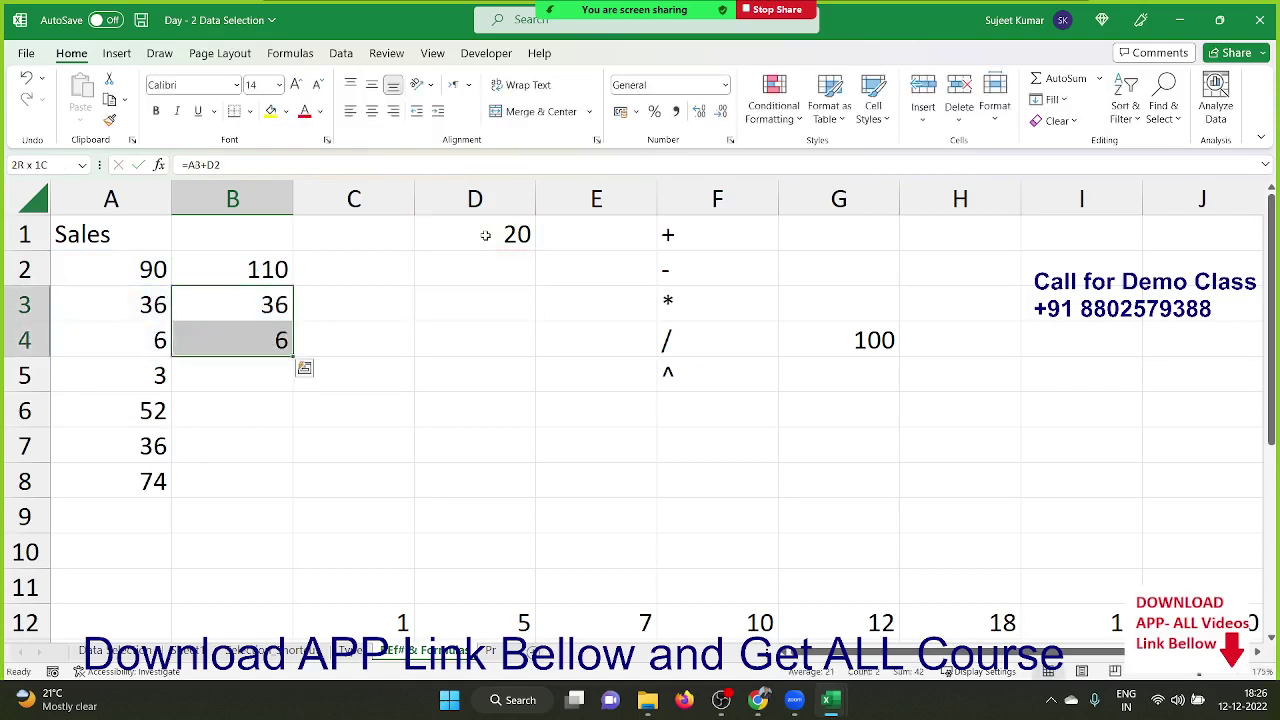
key("Delete")
Change B2's formula to =A2+D$1 to lock the row of D1.
key("Up")
key("F2")
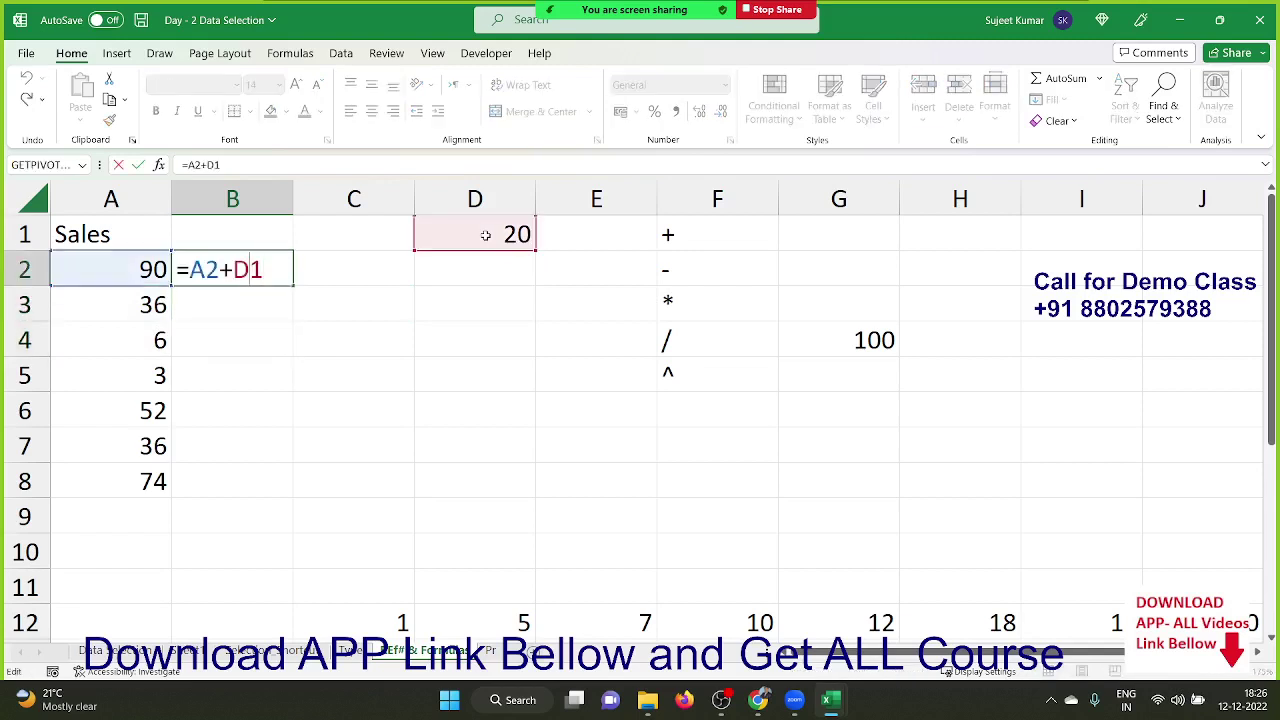
type("$")
key("Return")
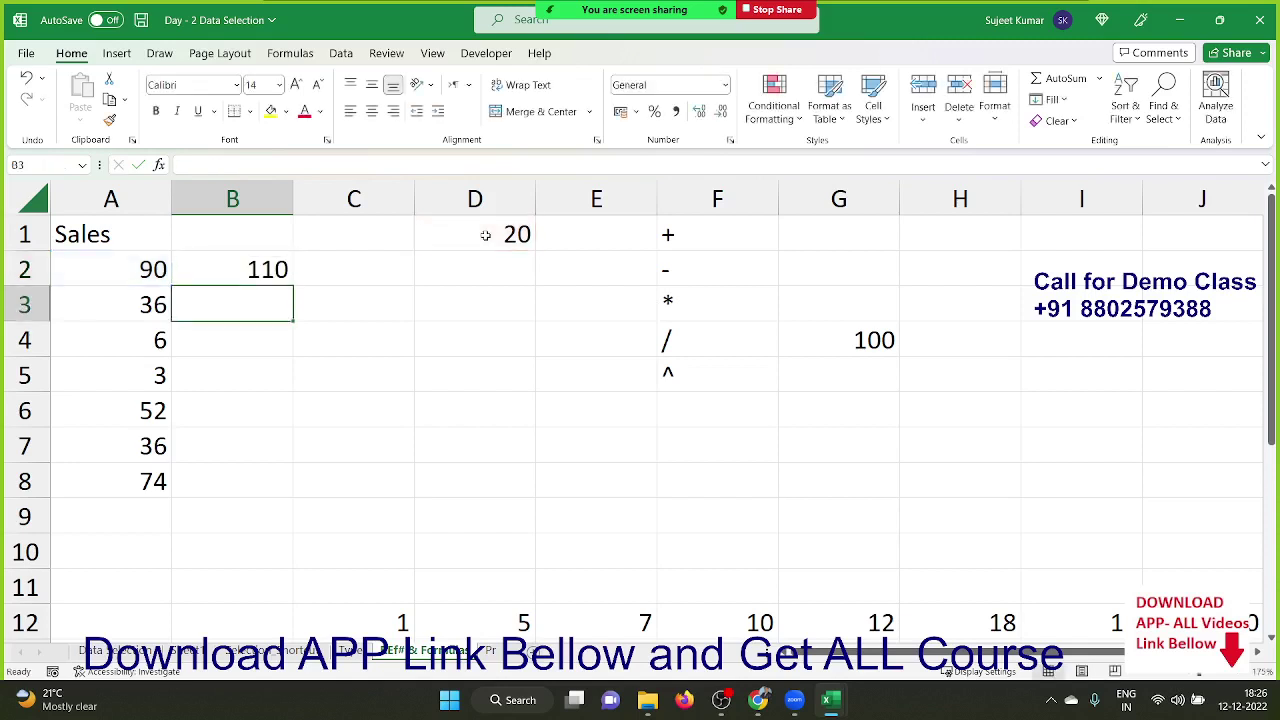
Fill =A2+D$1 down B2:B8, giving 110, 56, 26, 23, 72, 56, 94.
key("Left")
key("ctrl+Down")
key("Right")
key("ctrl+shift+Up")
key("ctrl+d")
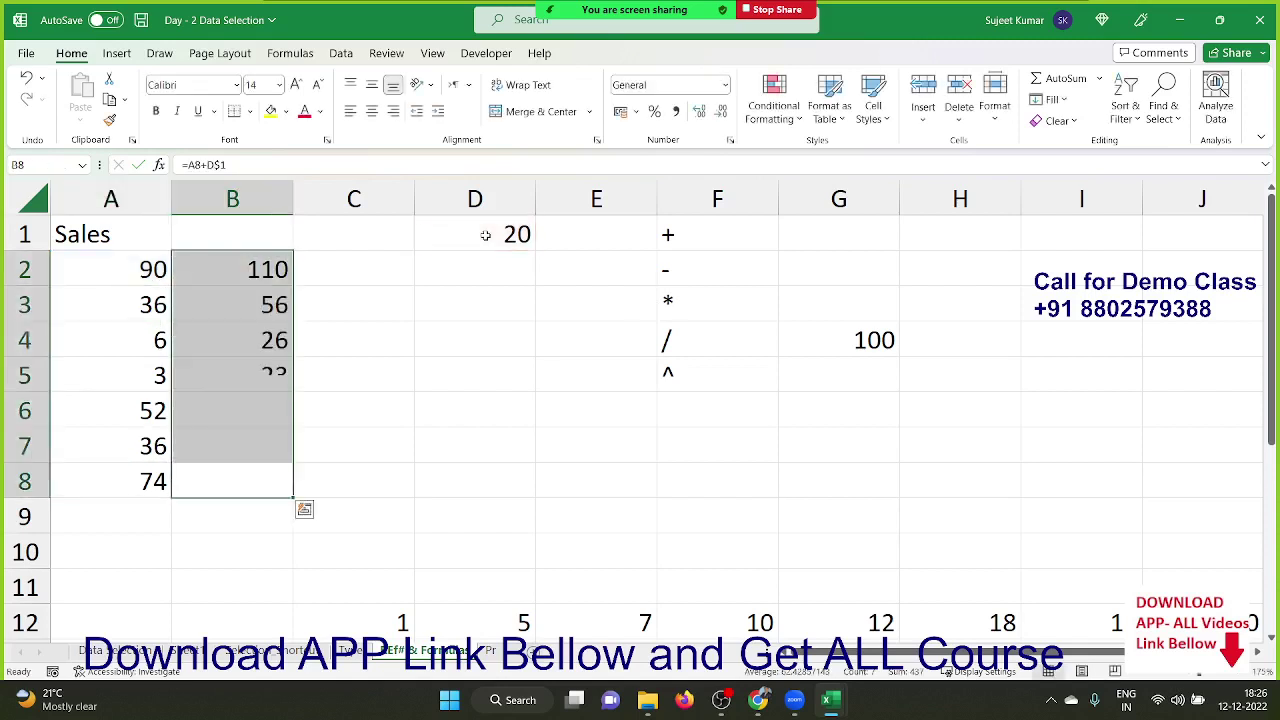
key("Up")
key("Up")
key("Up")
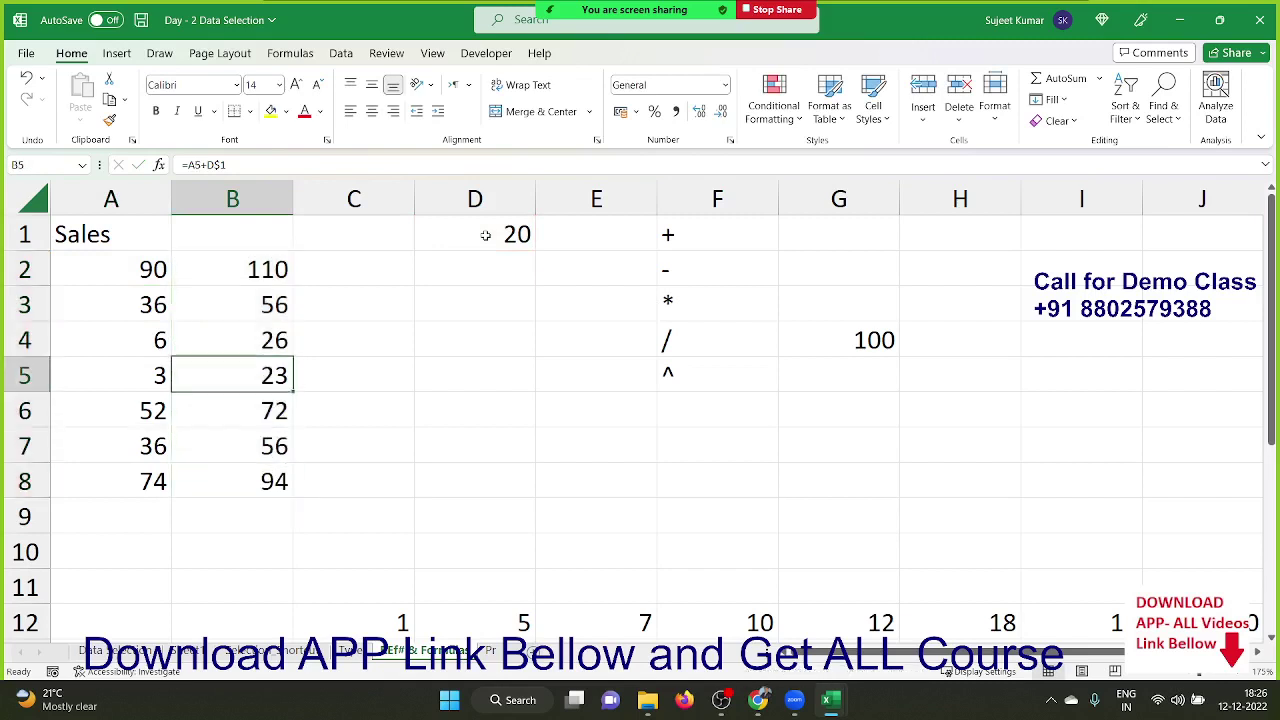
key("Up")
key("Up")
key("Down")
key("Down")
key("Down")
key("Down")
key("Down")
key("Down")
key("Down")
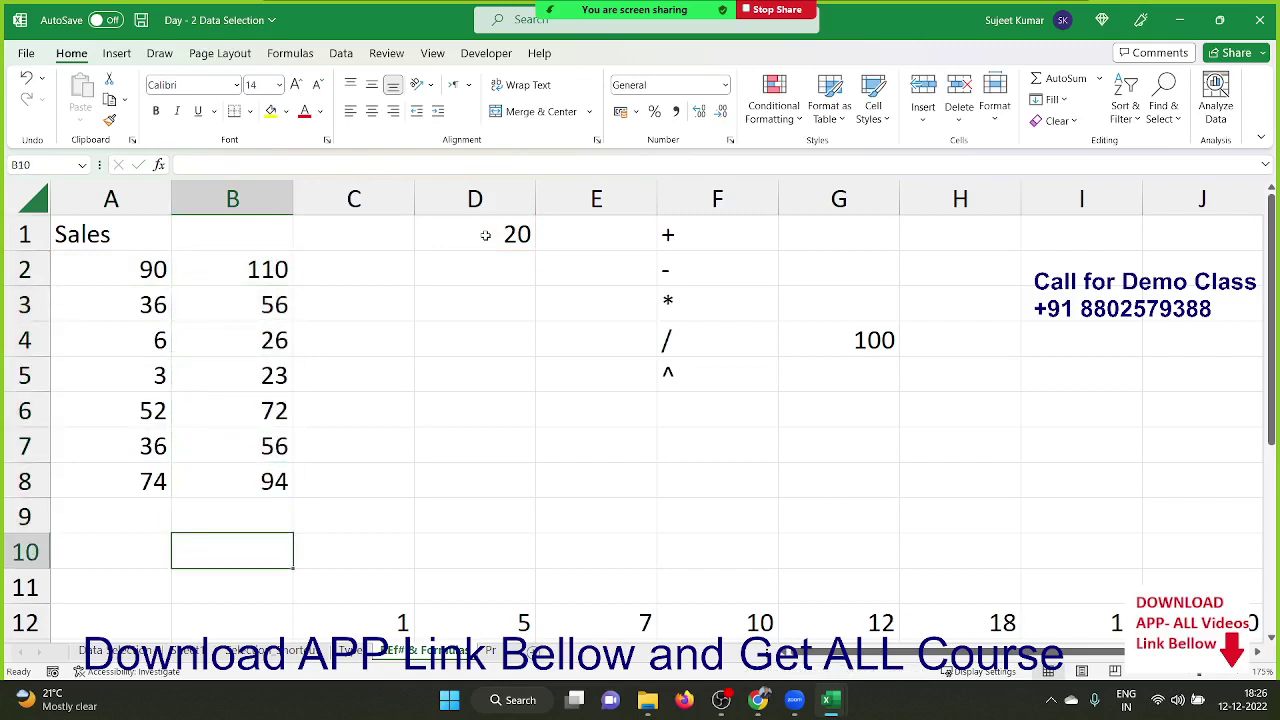
key("Down")
key("Down")
key("Down")
Clear all products in the D13:J21 multiplication grid.
key("Right")
key("Right")
key("Right")
key("Up")
key("Up")
key("Up")
key("Up")
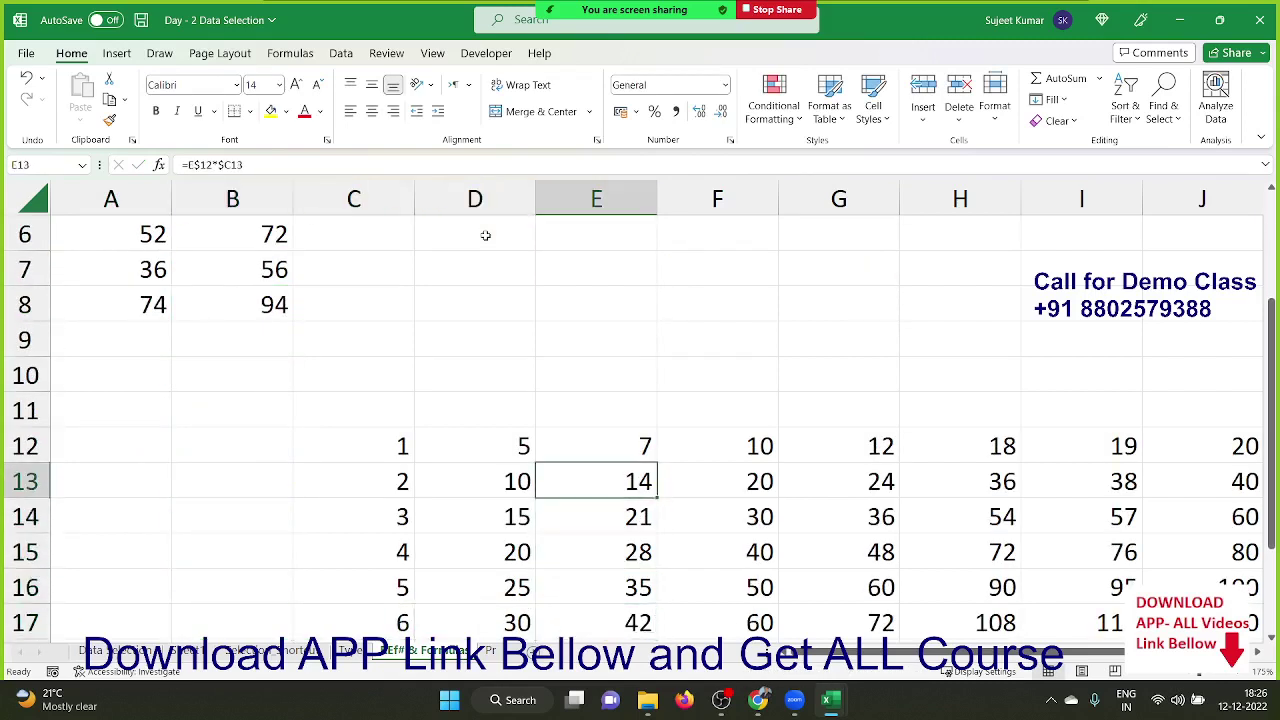
key("Left")
key("ctrl+shift+Right")
key("ctrl+shift+Down")
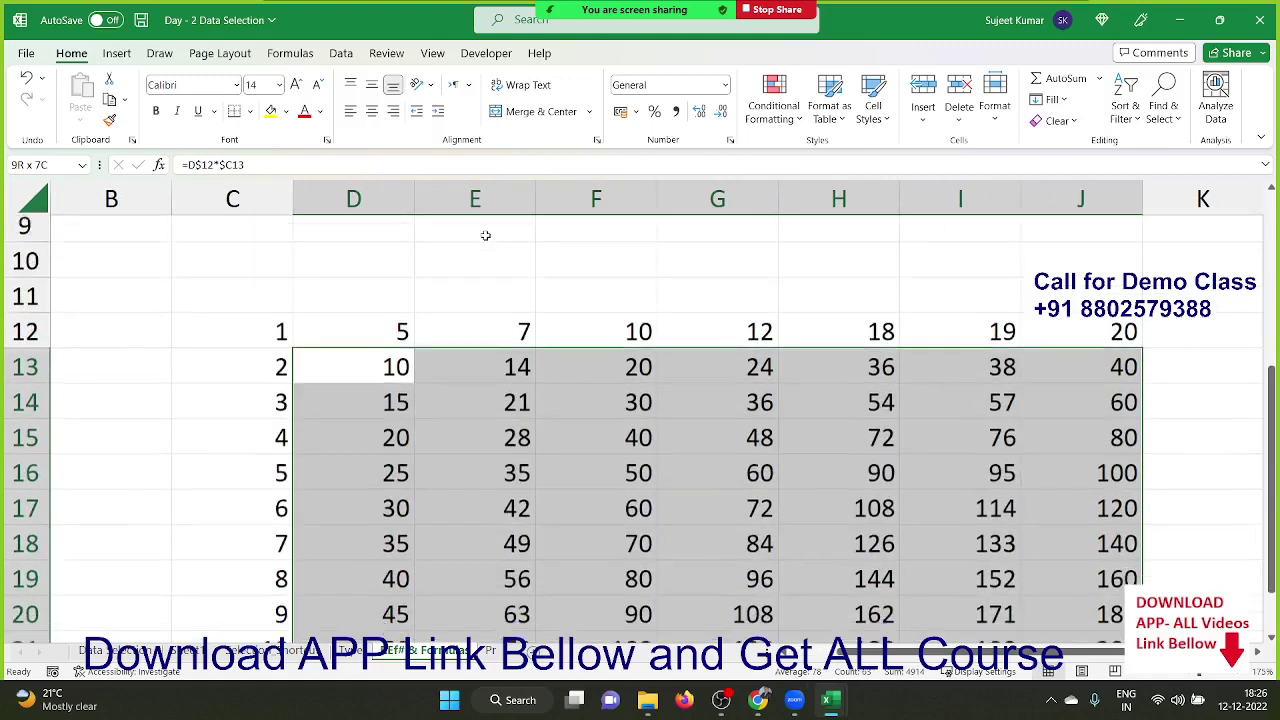
key("Delete")
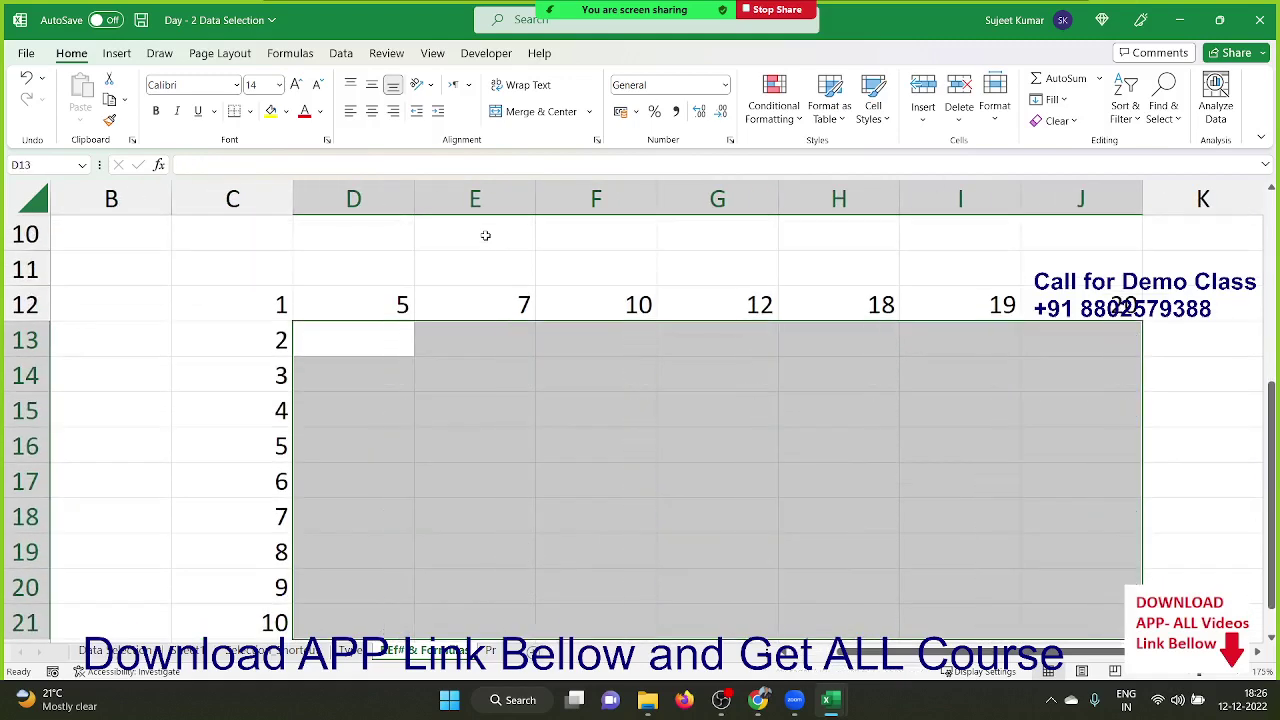
Look over the grid's header row and multiplier column, ending back on D13.
key("Left")
key("Up")
key("Right")
key("Left")
key("Down")
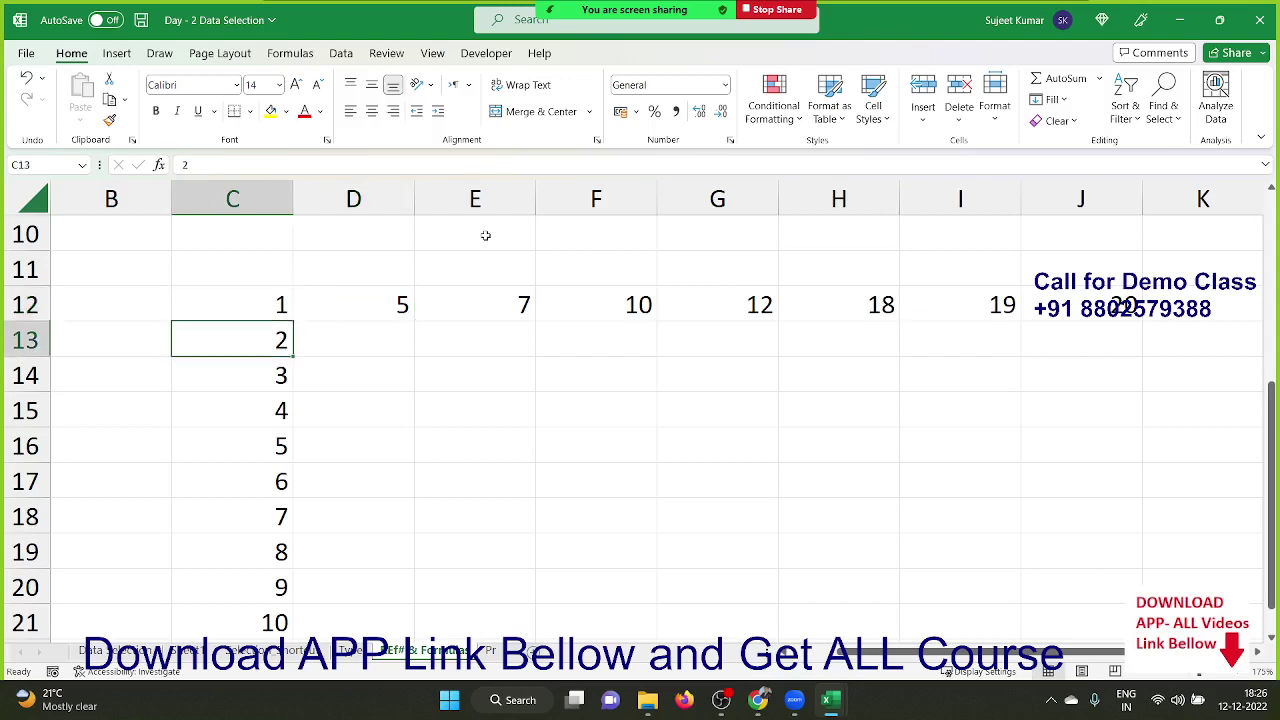
key("Right")
key("Right")
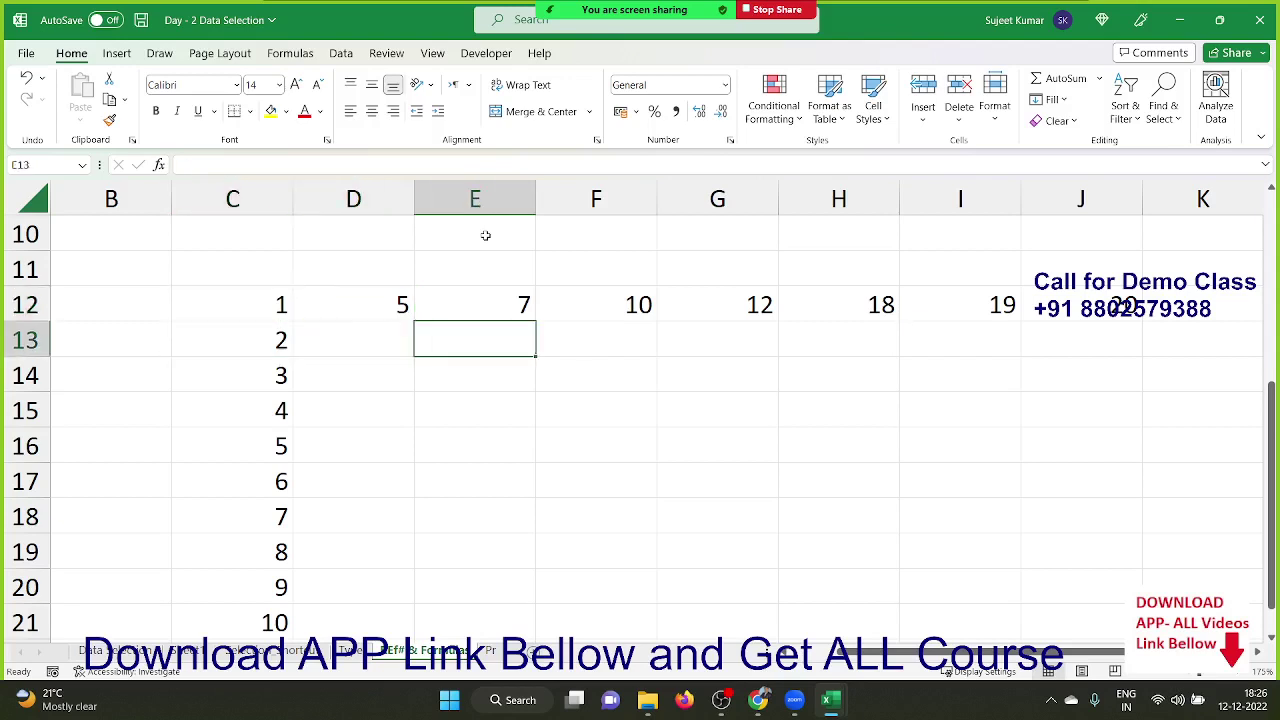
key("Right")
key("Down")
key("Left")
key("Left")
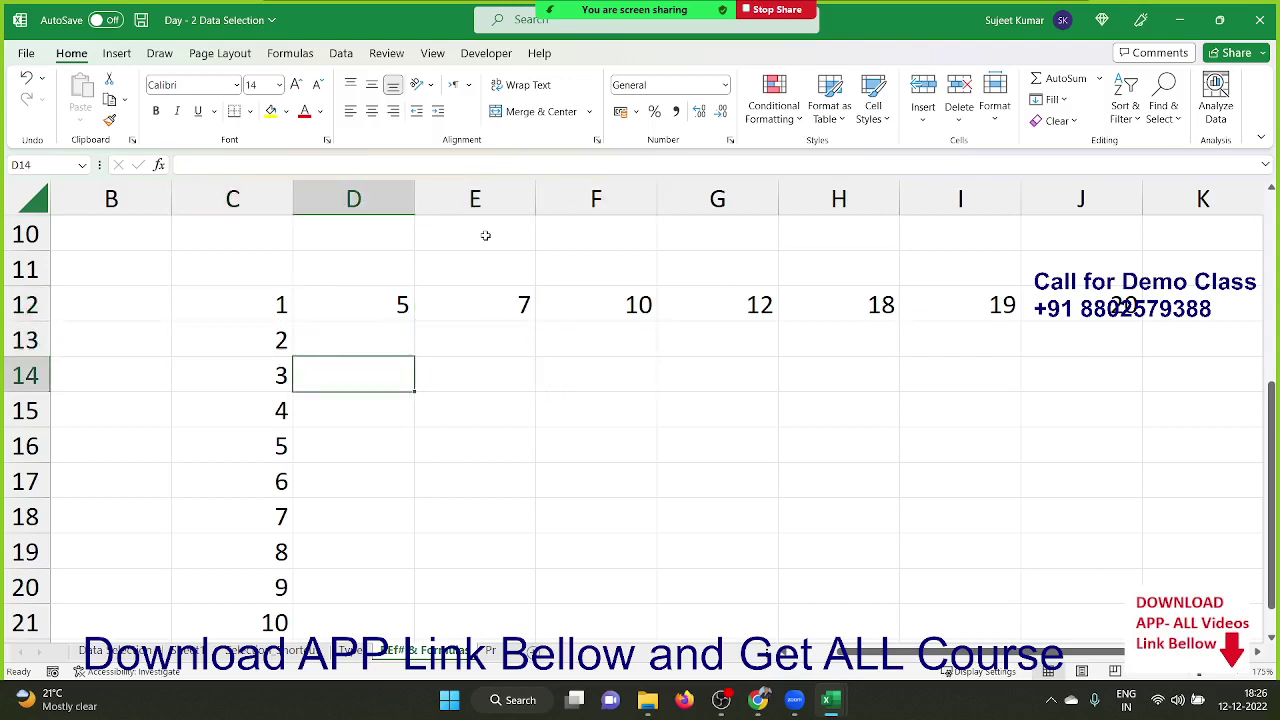
key("Down")
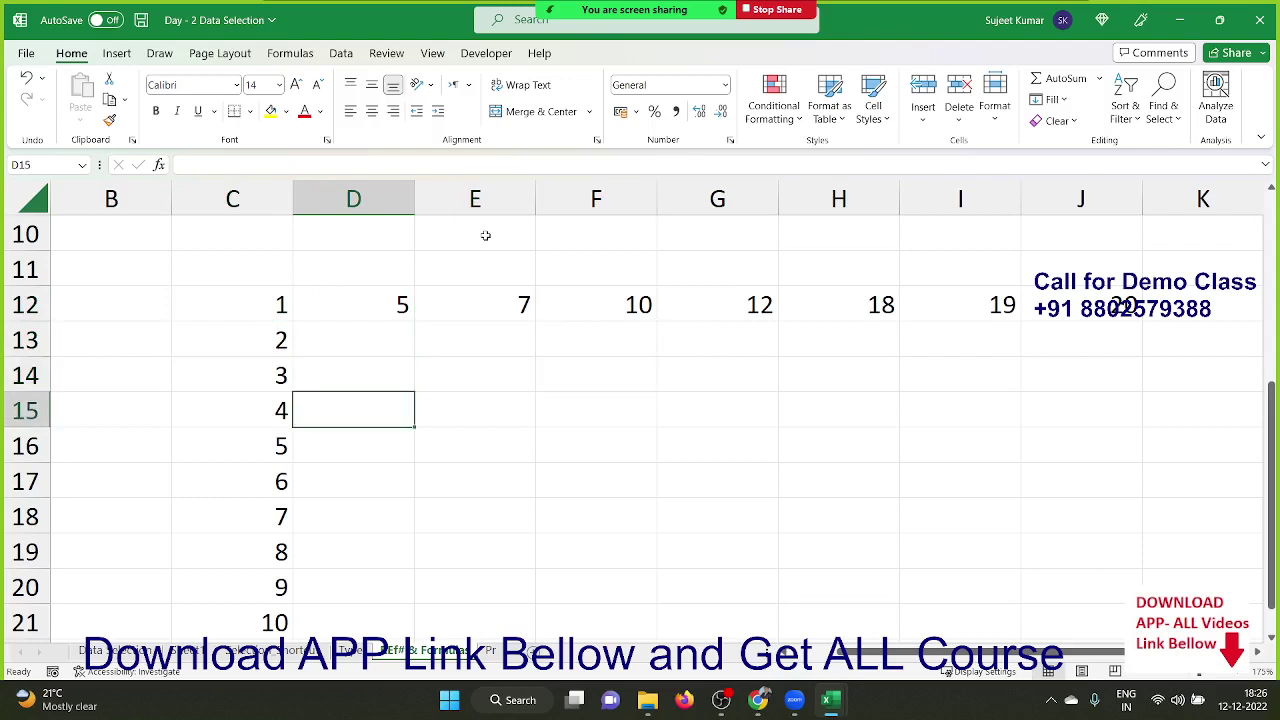
key("Right")
key("Left")
key("Up")
key("Up")
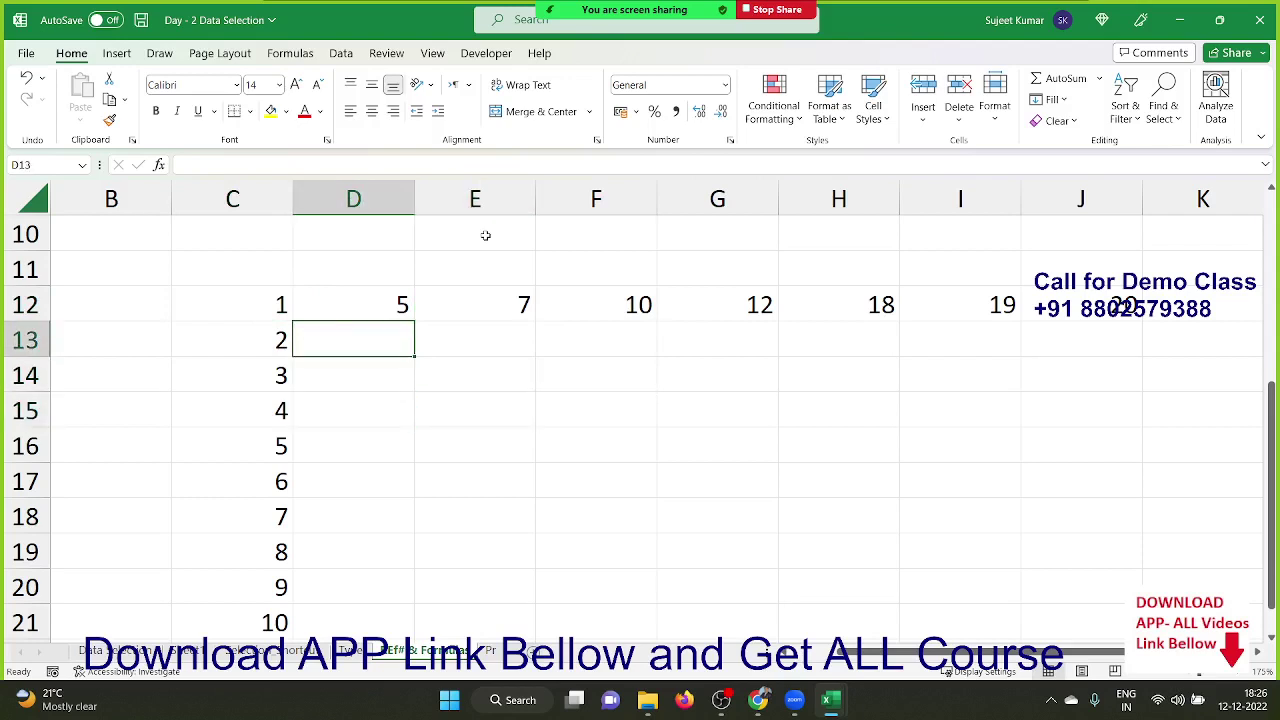
Enter =C13*D12 in D13 so it shows 10.
type("=")
key("Left")
type("*")
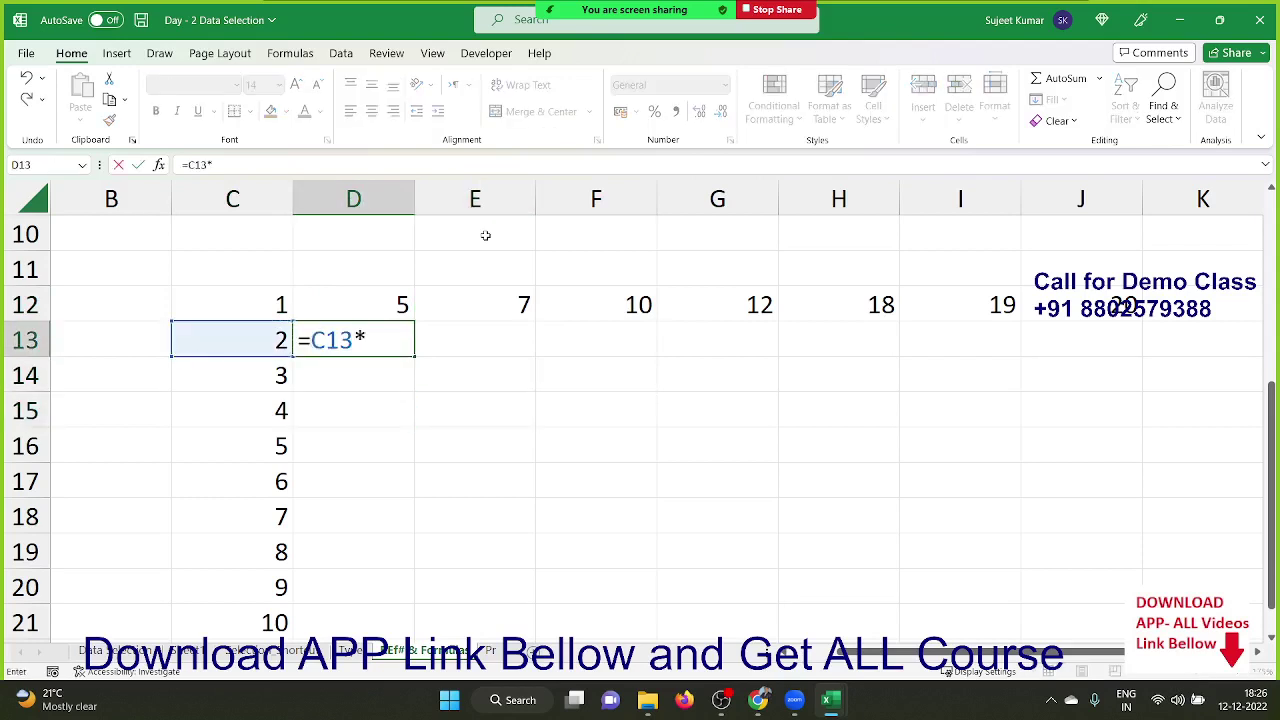
key("Up")
key("Return")
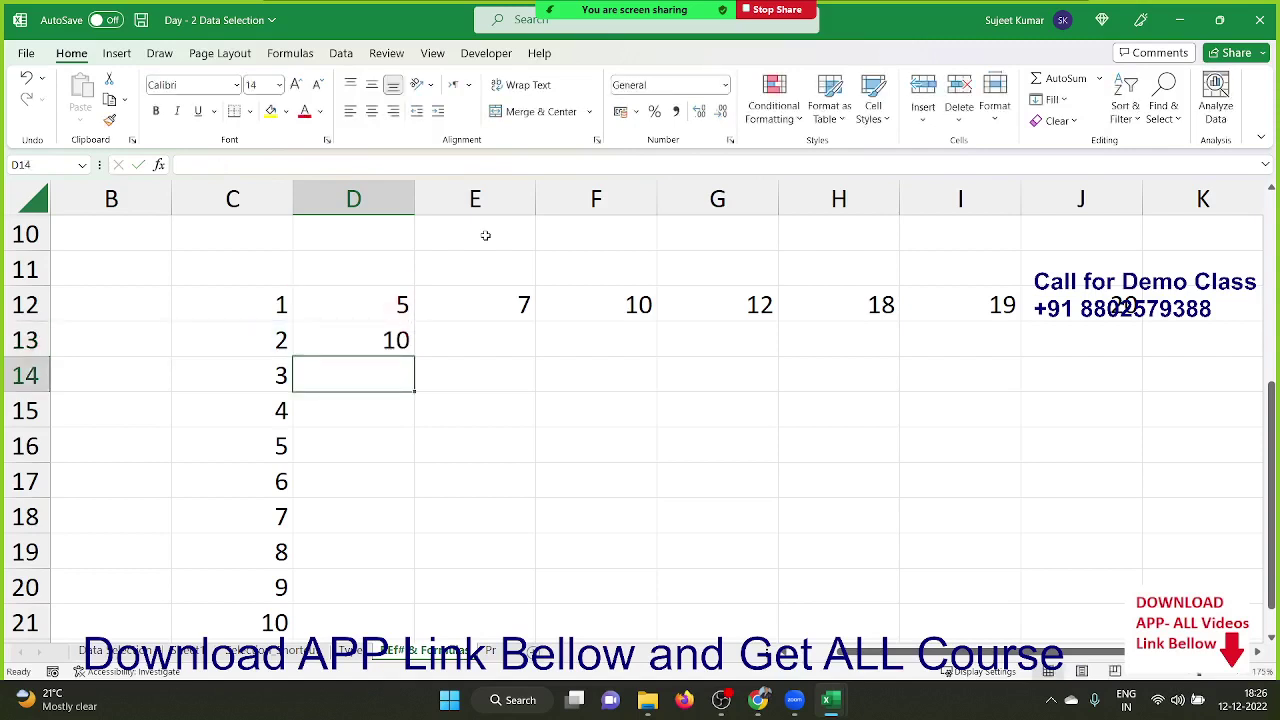
Copy D13's formula into D14, revealing =C14*D13 returning 30.
key("Up")
key("shift+Down")
key("ctrl+d")
key("Down")
key("F2")
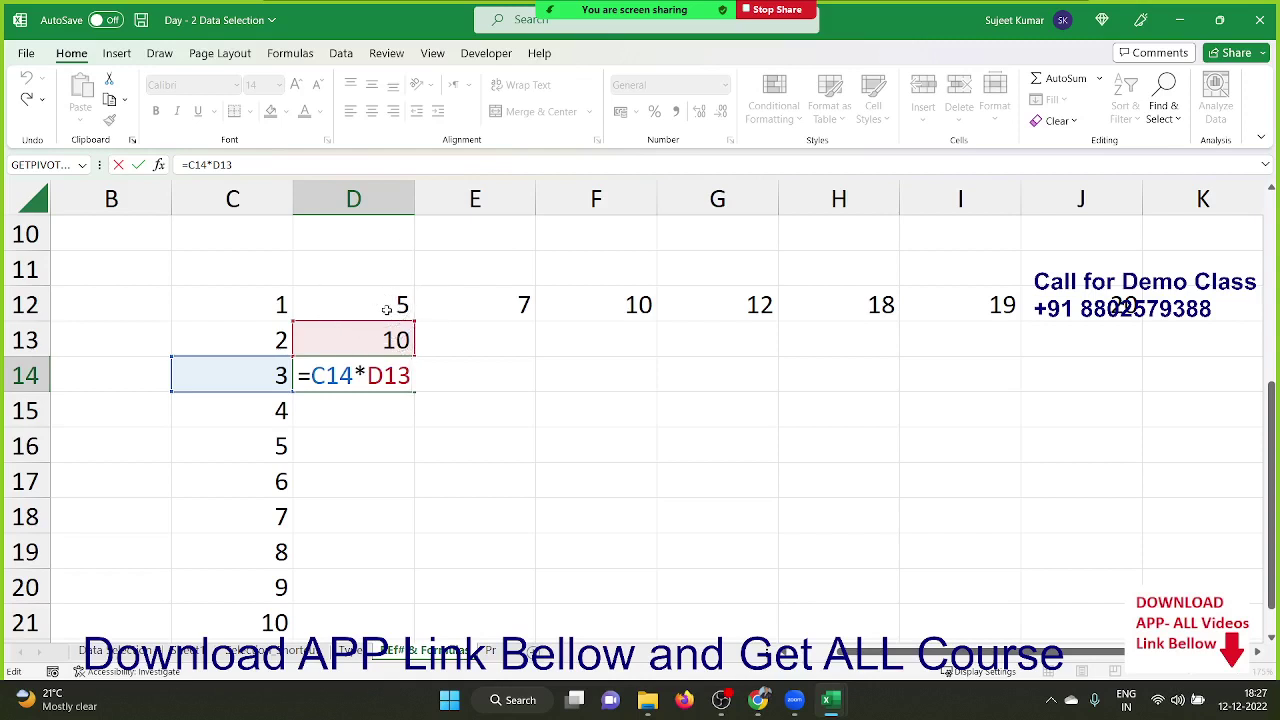
Confirm the D14 entry and change D13's formula to =C13*D$12 with row 12 locked.
key("ctrl+Return")
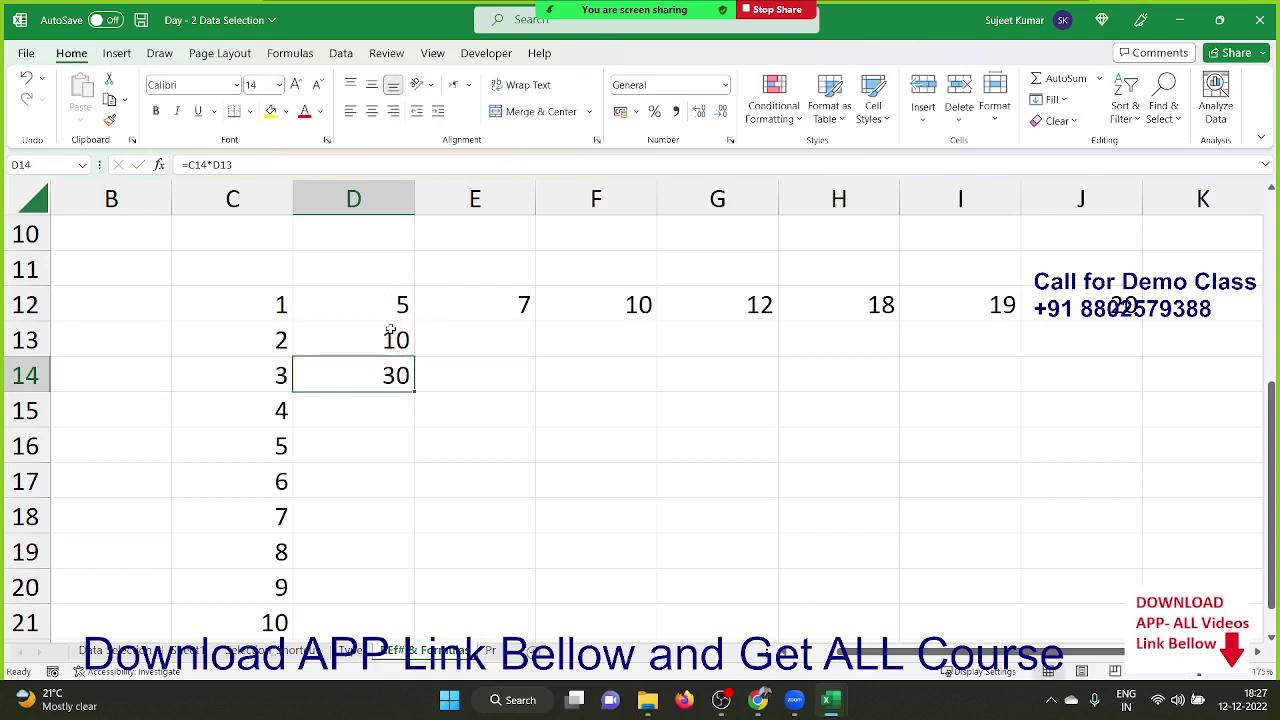
left_click(391, 333)
double_click(391, 333)
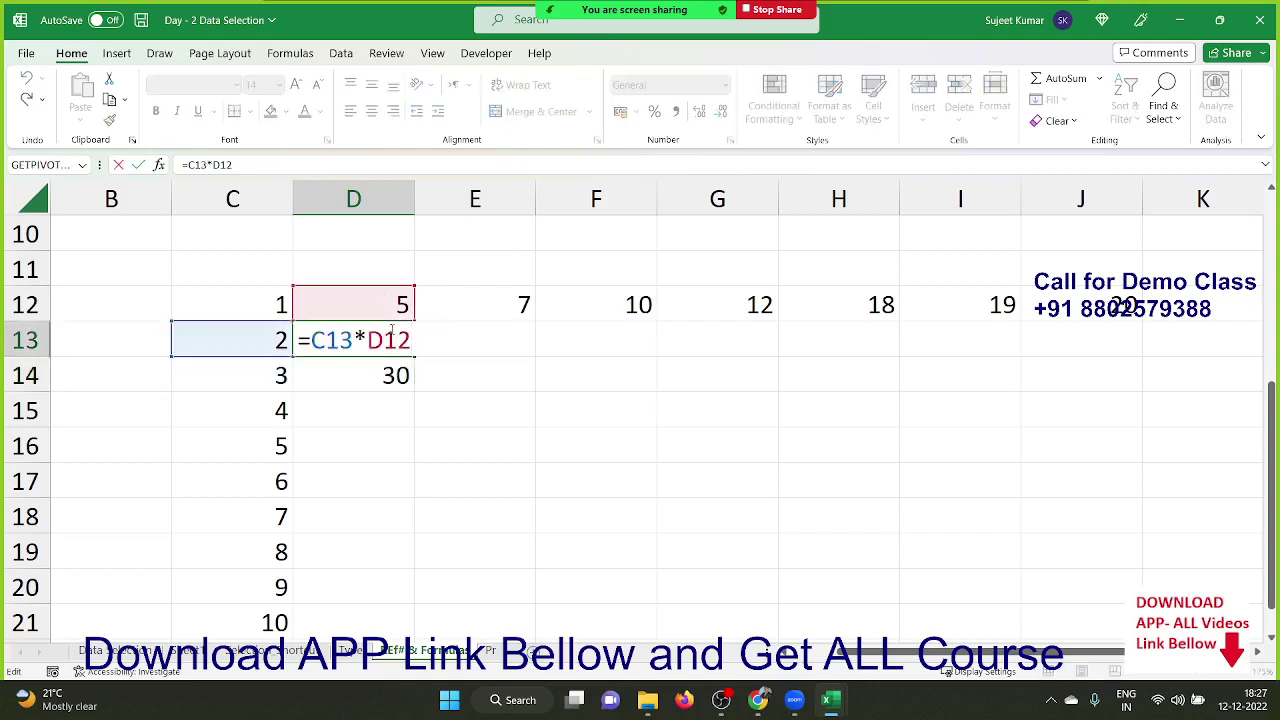
left_click(389, 336)
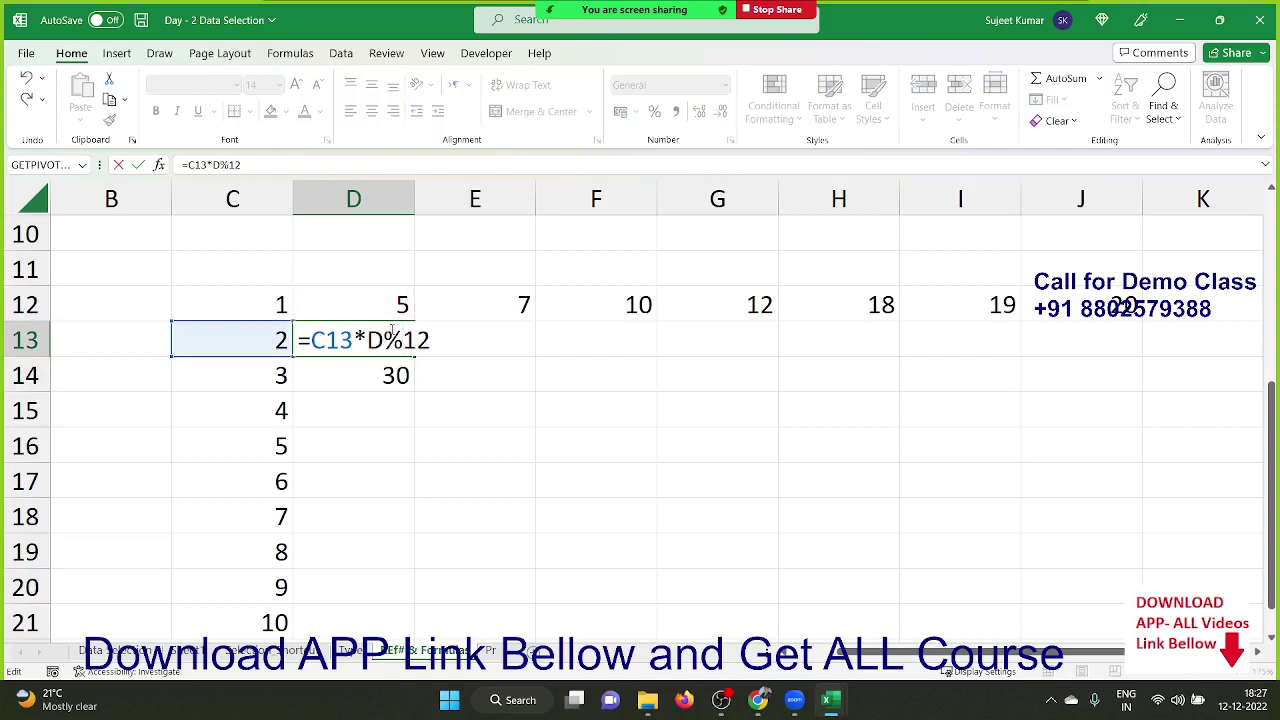
type("$")
key("Return")
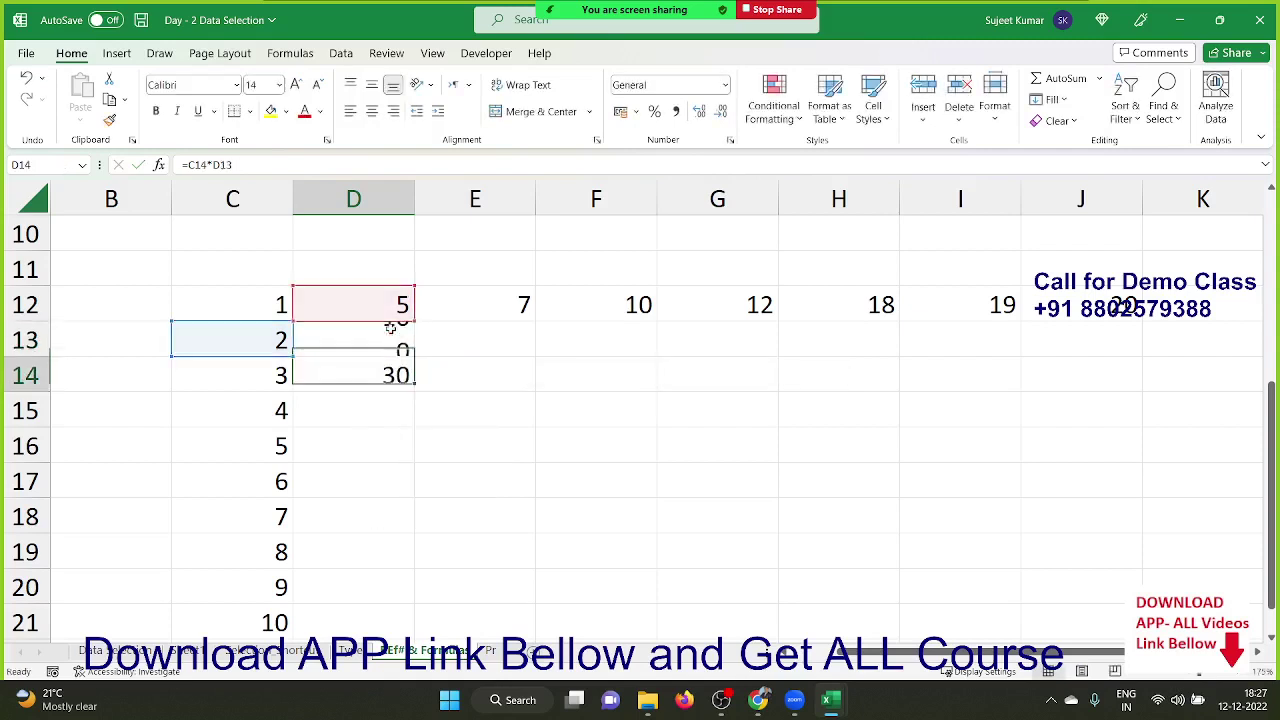
Clear the test value in D14 and fill D13's formula down through D21.
key("Delete")
left_click(391, 335)
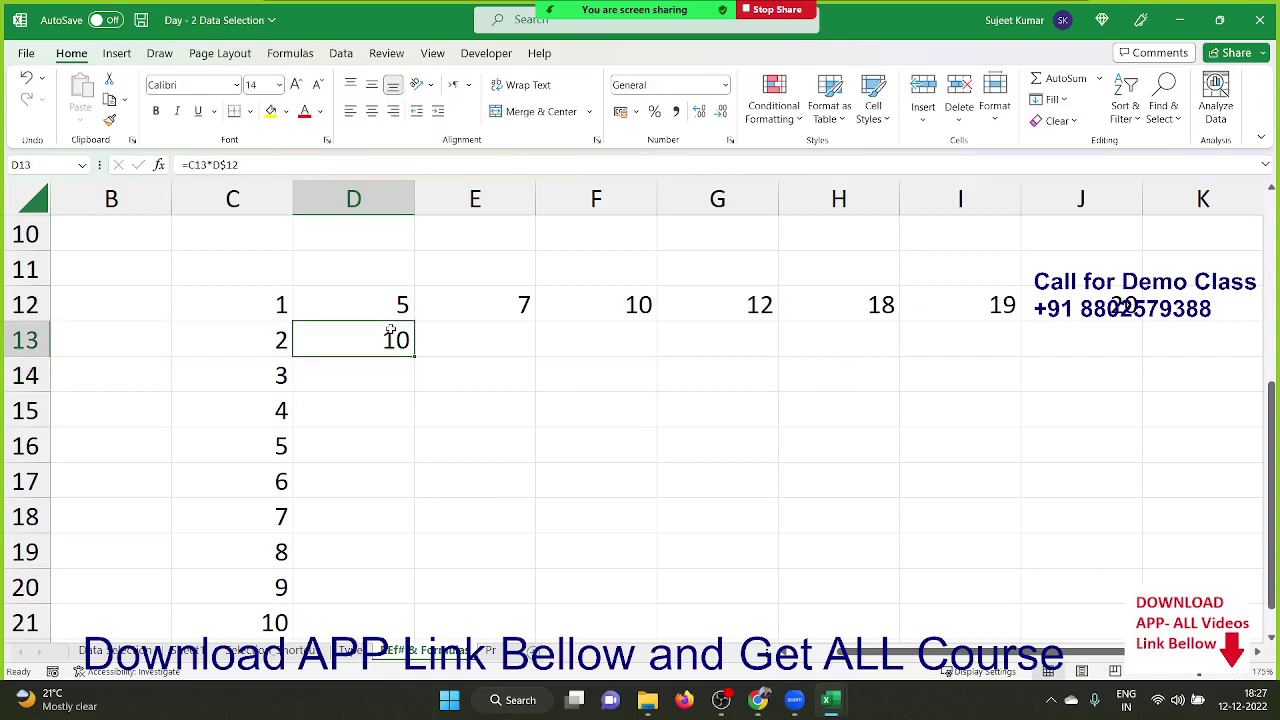
double_click(414, 356)
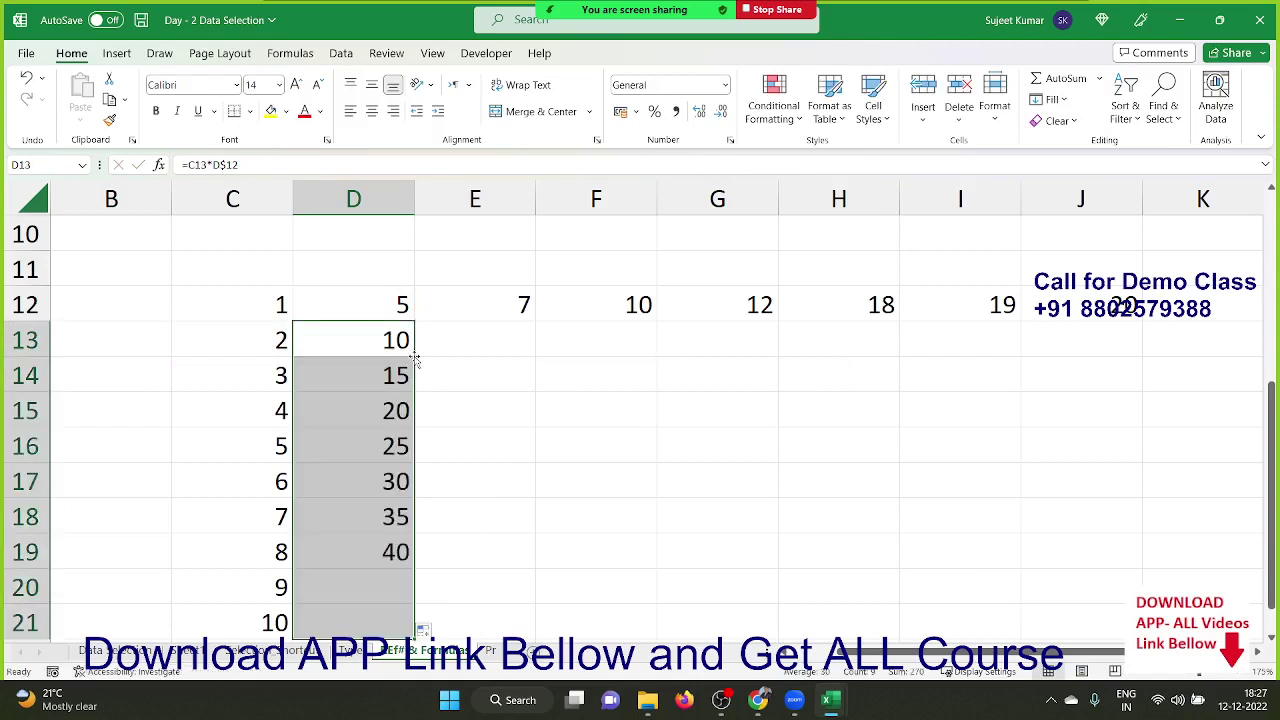
key("Down")
key("Down")
key("Down")
key("Down")
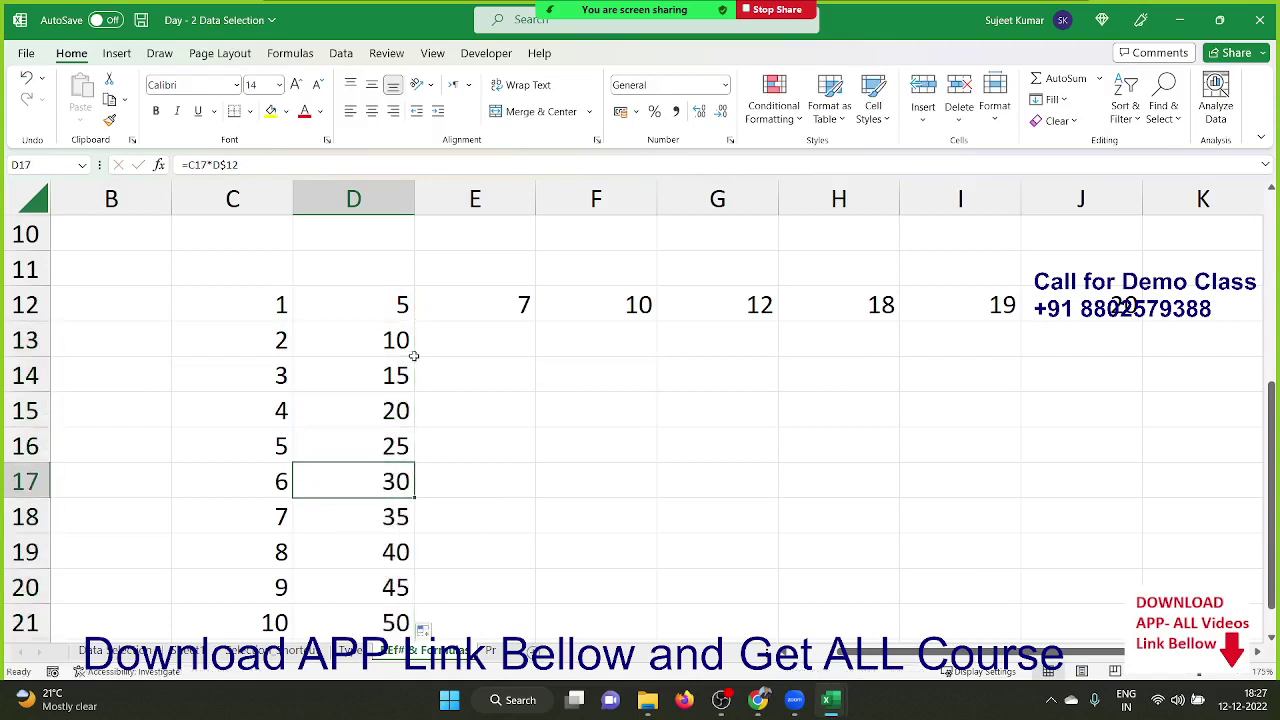
key("Up")
key("Up")
key("Up")
key("Up")
key("Up")
key("Down")
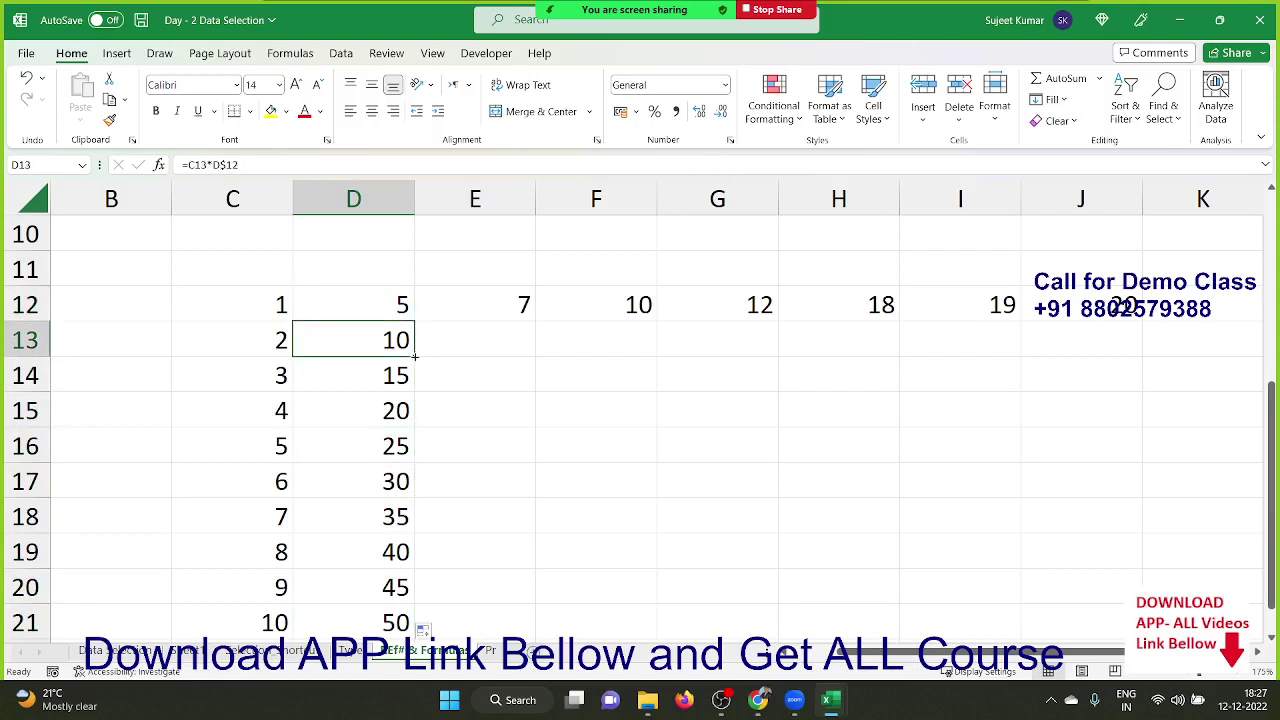
left_click(474, 347)
Copy D13's formula into E13 and inspect its shifted D13 reference.
key("ctrl+r")
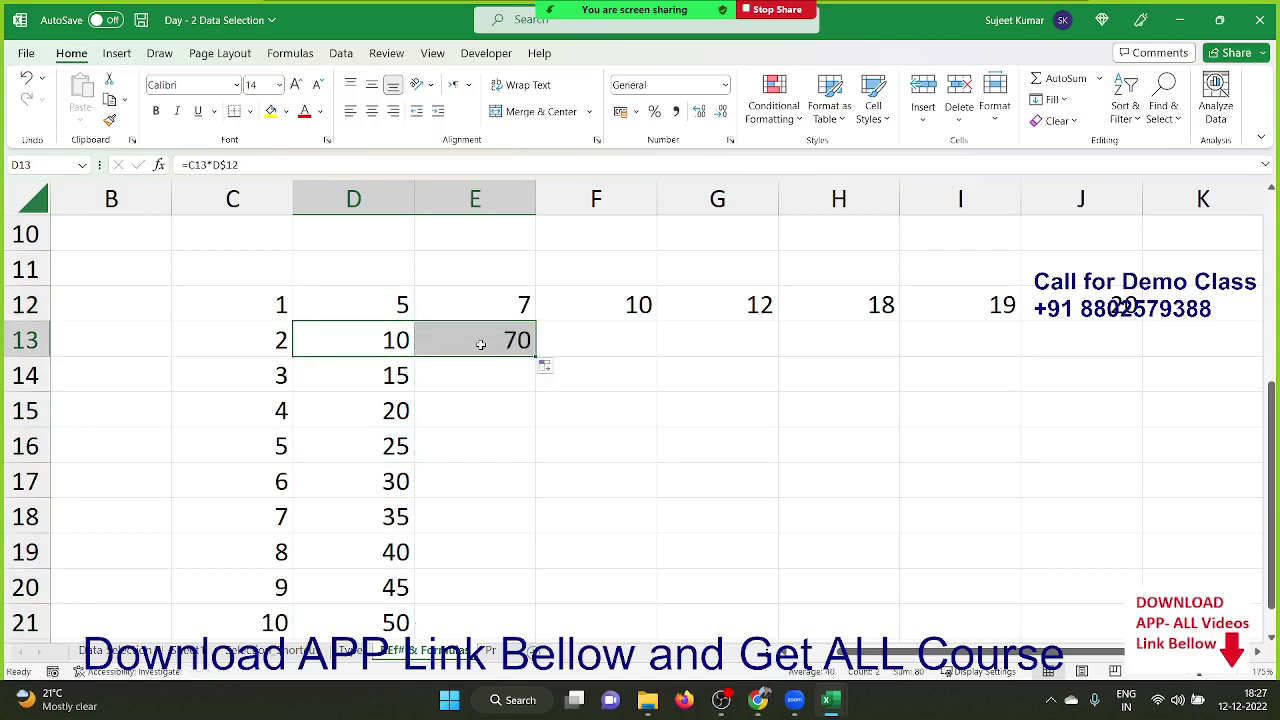
key("F2")
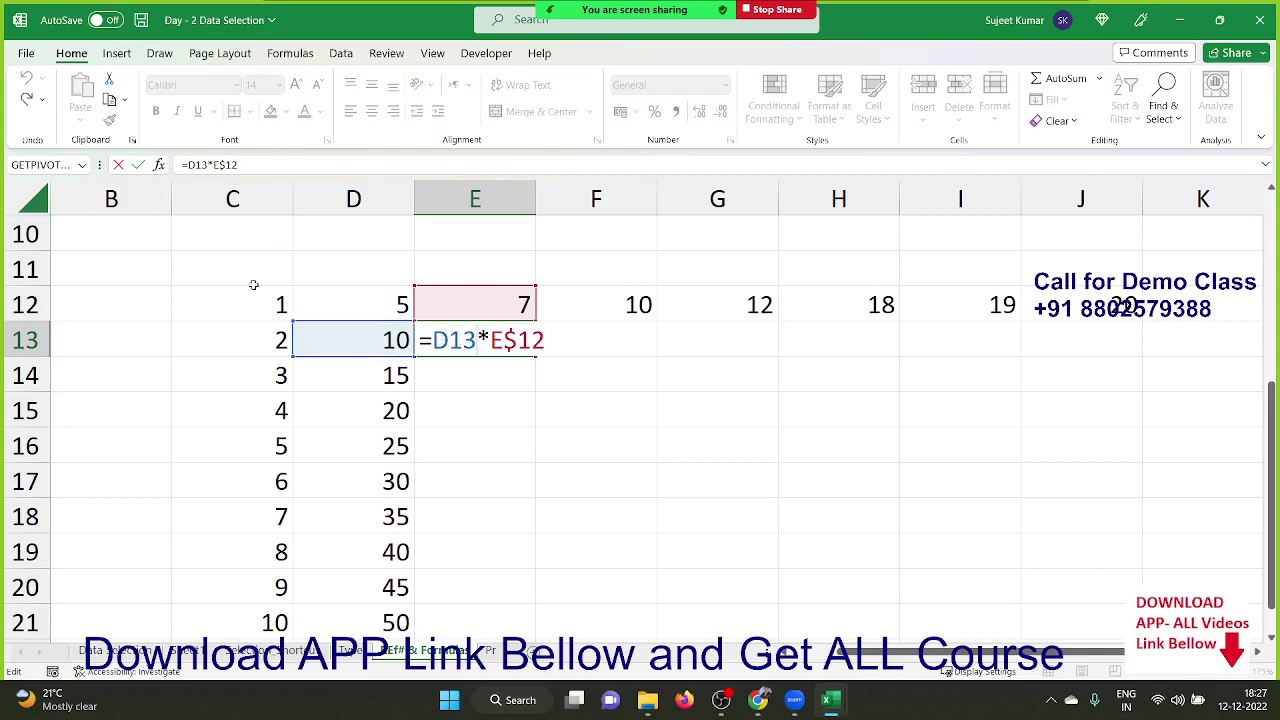
key("ctrl")
key("ctrl")
key("ctrl")
left_click_drag(446, 340, 420, 341)
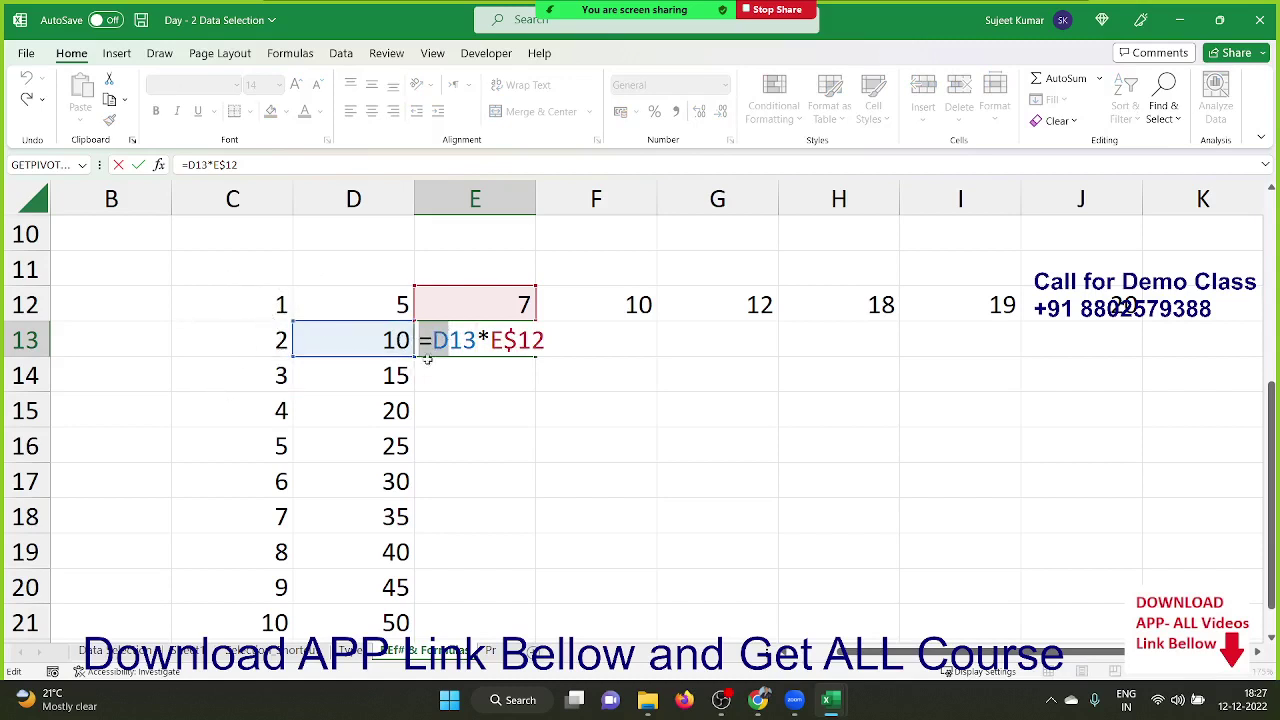
Change D13's formula to =$C13*D$12 and clear the trial copy from E13.
double_click(396, 340)
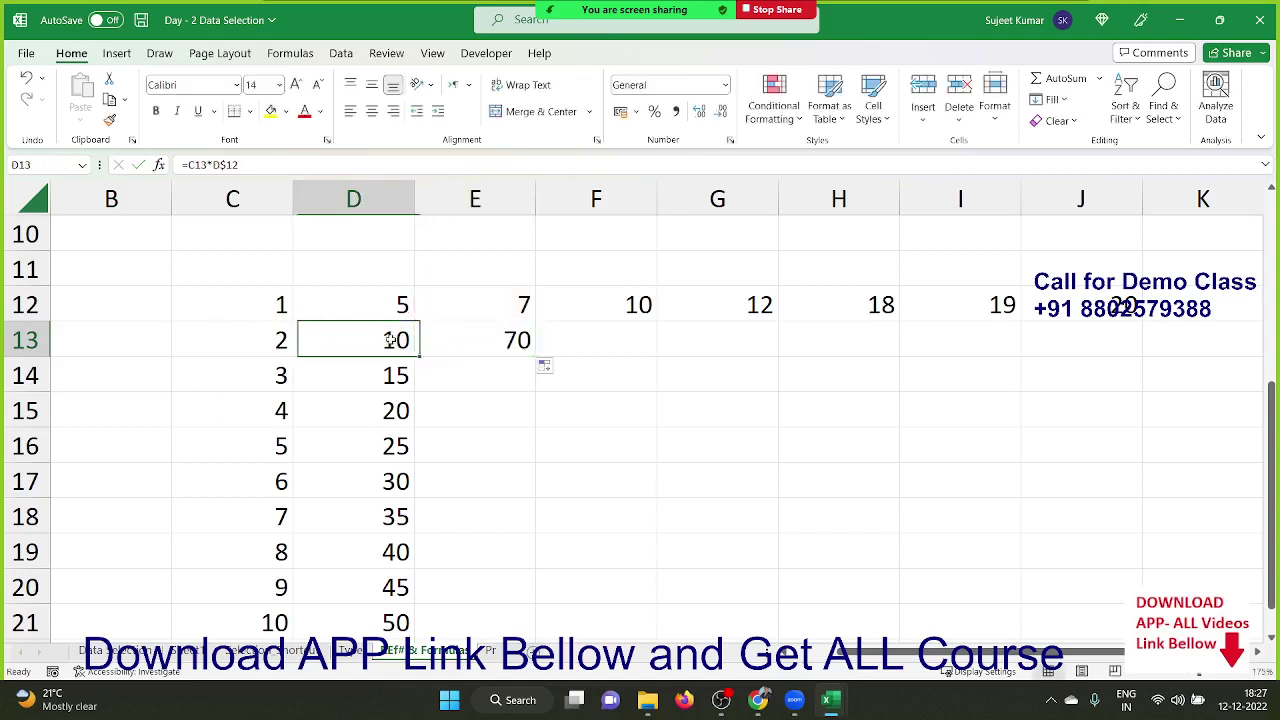
left_click(311, 341)
type("$")
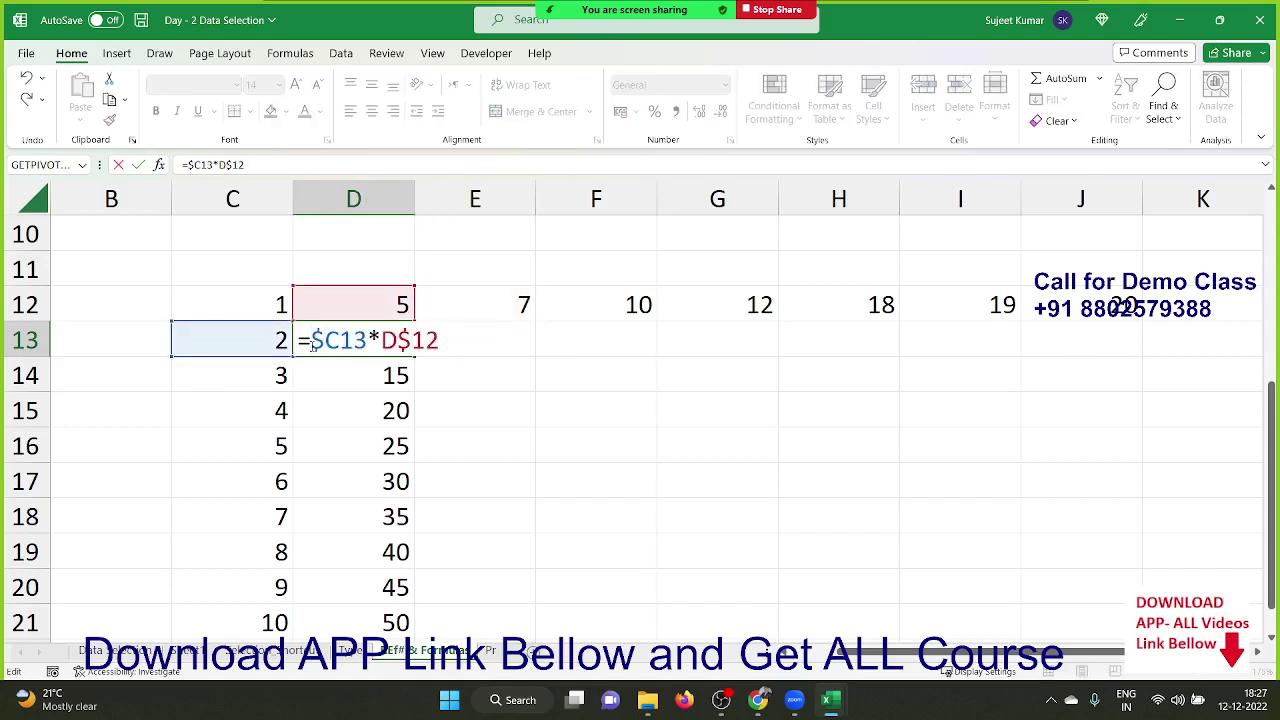
key("Return")
key("Up")
key("Right")
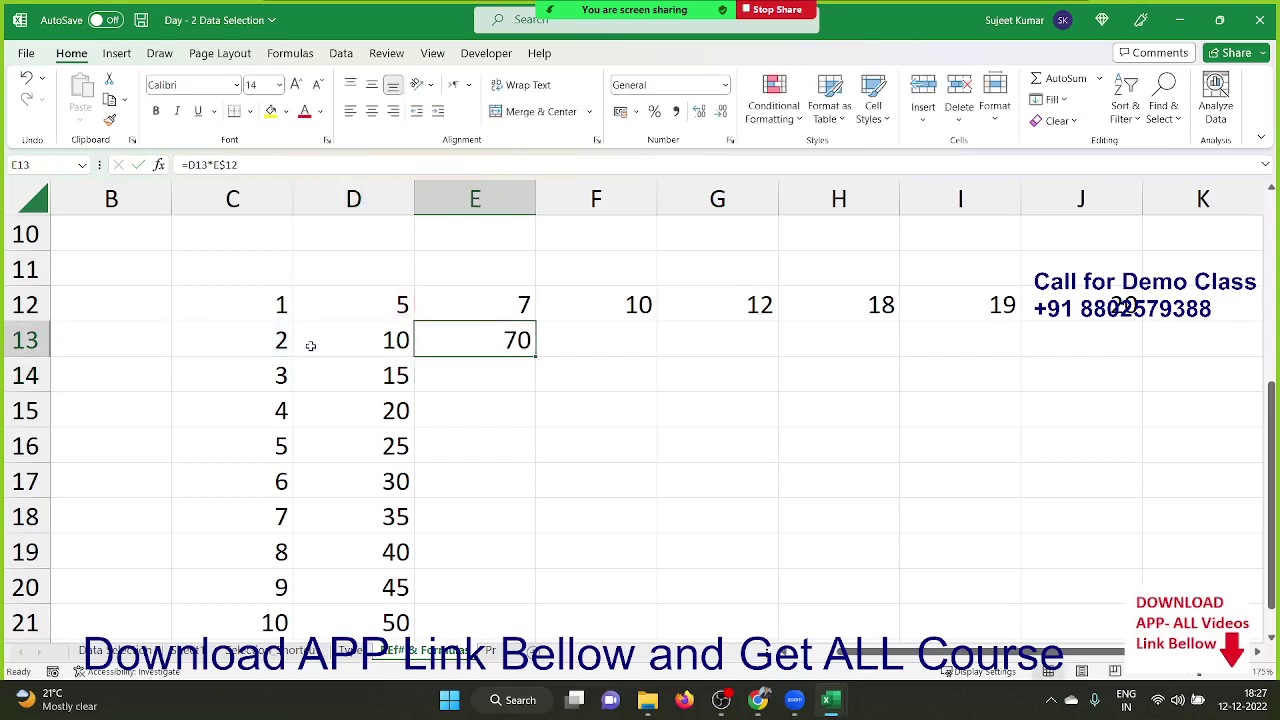
key("Delete")
Fill D13's formula across to J13 and down to J21, checking H16's formula.
left_click(390, 344)
mouse_move(412, 358)
left_mouse_down()
mouse_move(721, 373)
mouse_move(1146, 362)
mouse_move(1092, 523)
left_mouse_up()
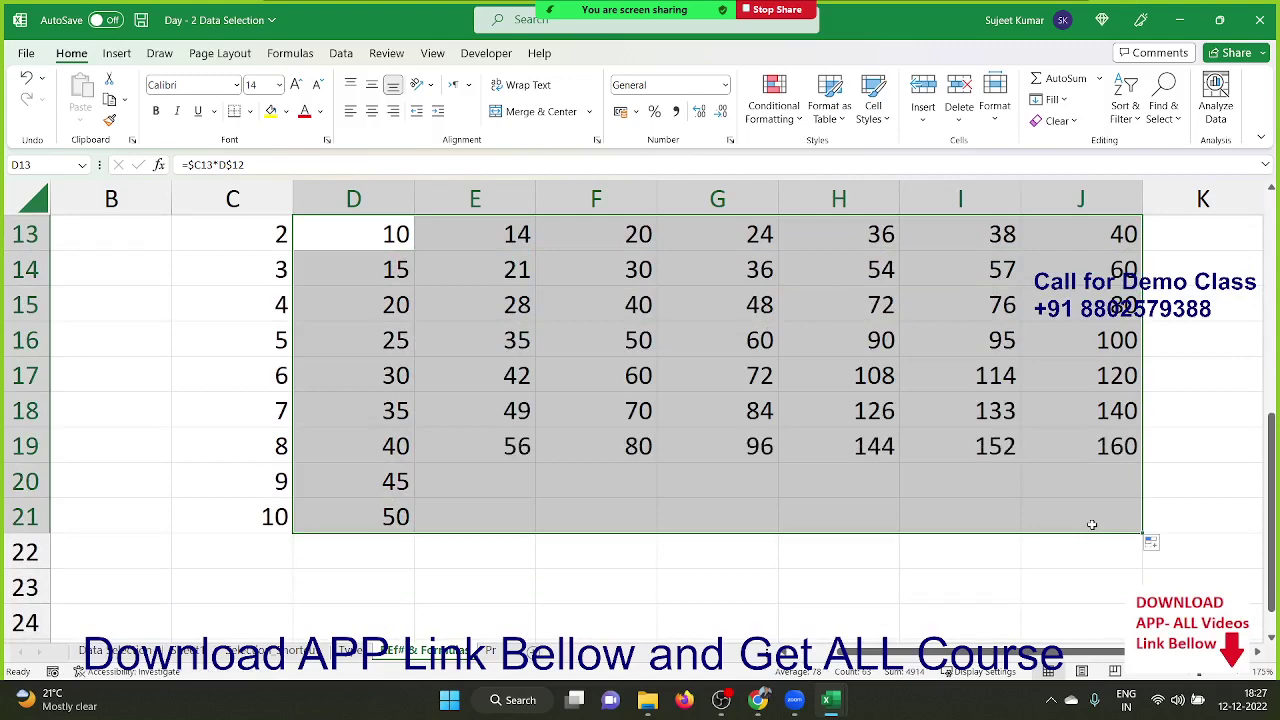
left_click(834, 352)
scroll(829, 353, "up", 3)
scroll(820, 362, "down", 1)
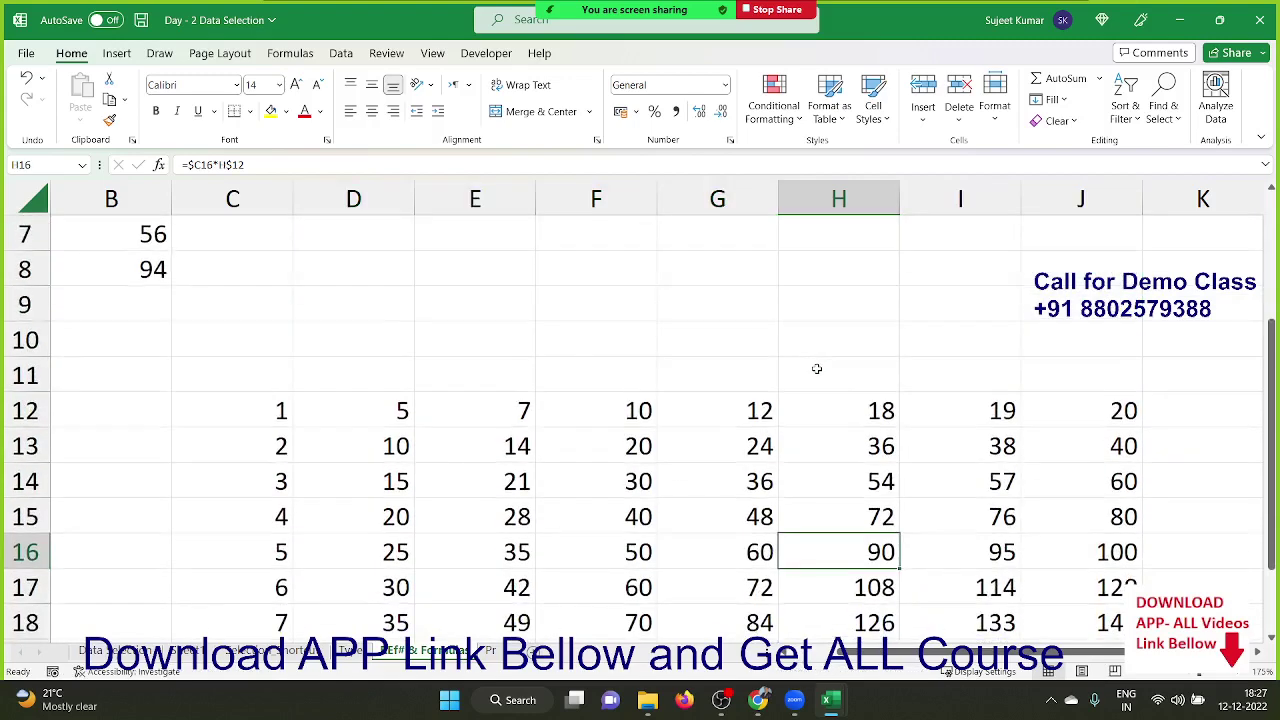
scroll(814, 366, "down", 1)
Select the D13:J21 grid to review its products from 10 to 200.
left_click(727, 335)
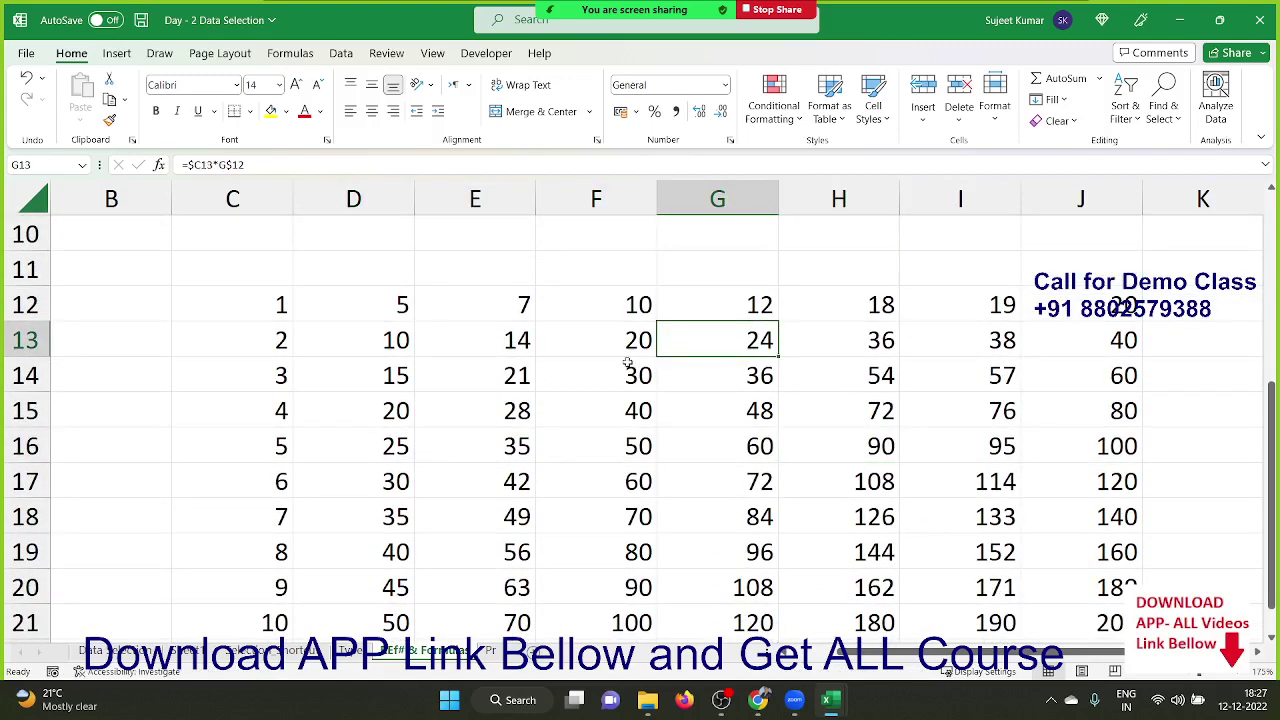
mouse_move(330, 340)
left_mouse_down()
mouse_move(425, 393)
mouse_move(1033, 557)
left_mouse_up()
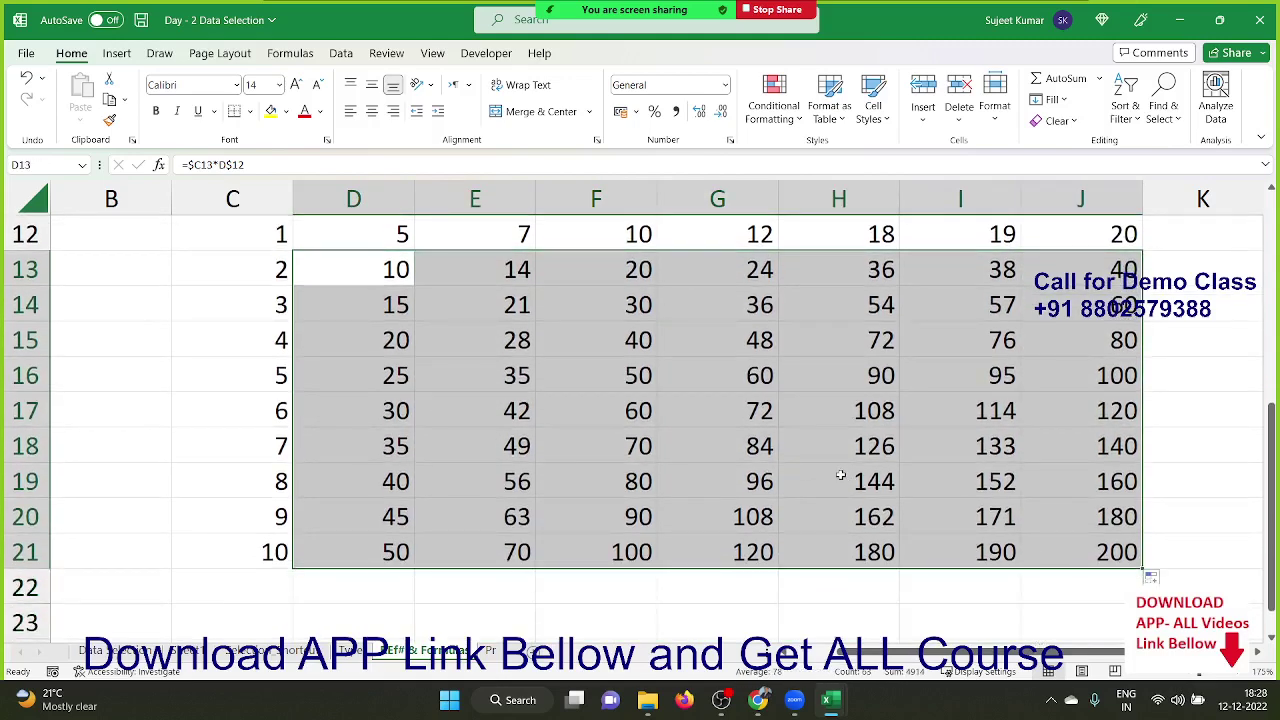
scroll(841, 475, "up", 2)
scroll(841, 475, "up", 1)
scroll(841, 475, "up", 1)
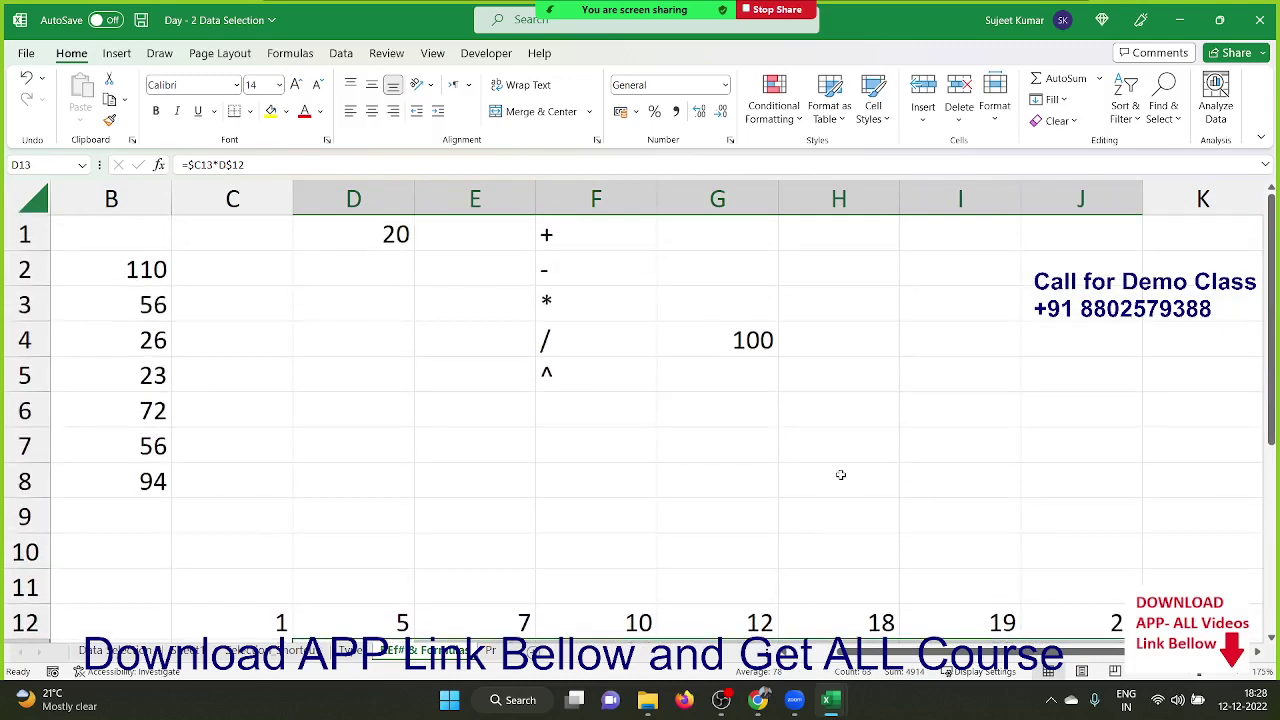
scroll(841, 475, "down", 1)
scroll(841, 475, "down", 1)
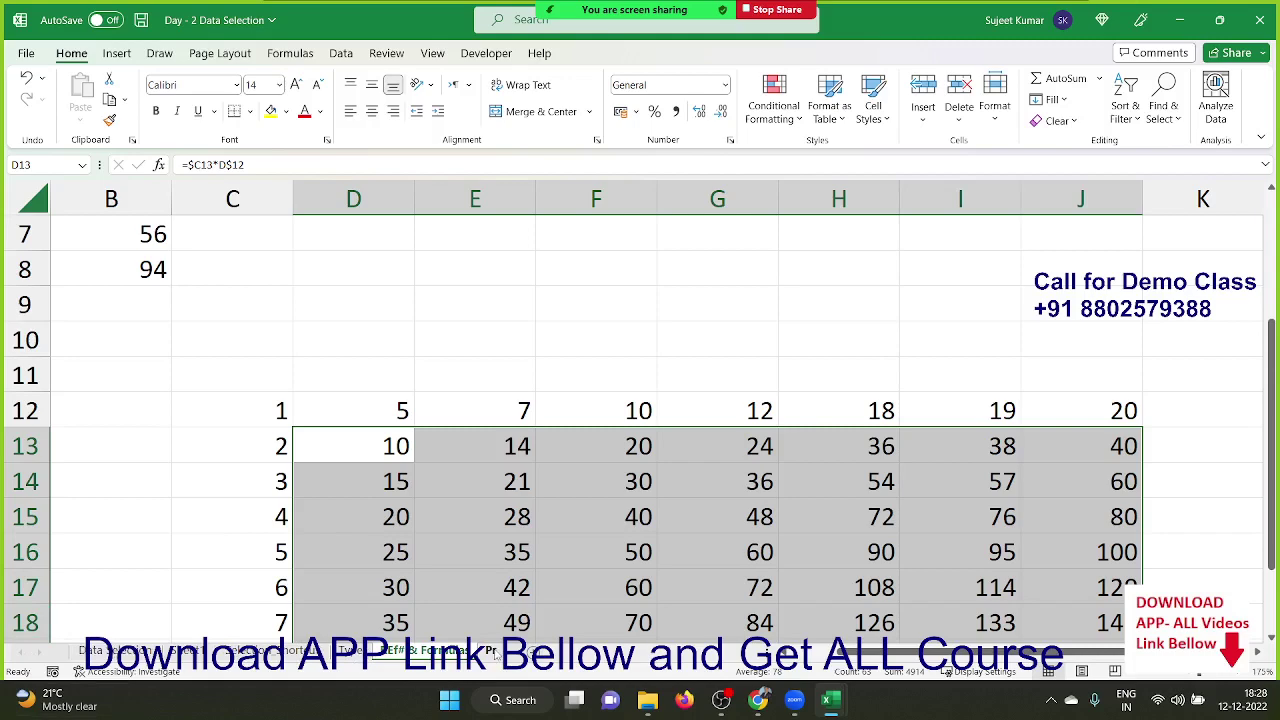
Preview the CASH MEMO sheet, return to the grid, select B13 and save the workbook.
left_click(492, 651)
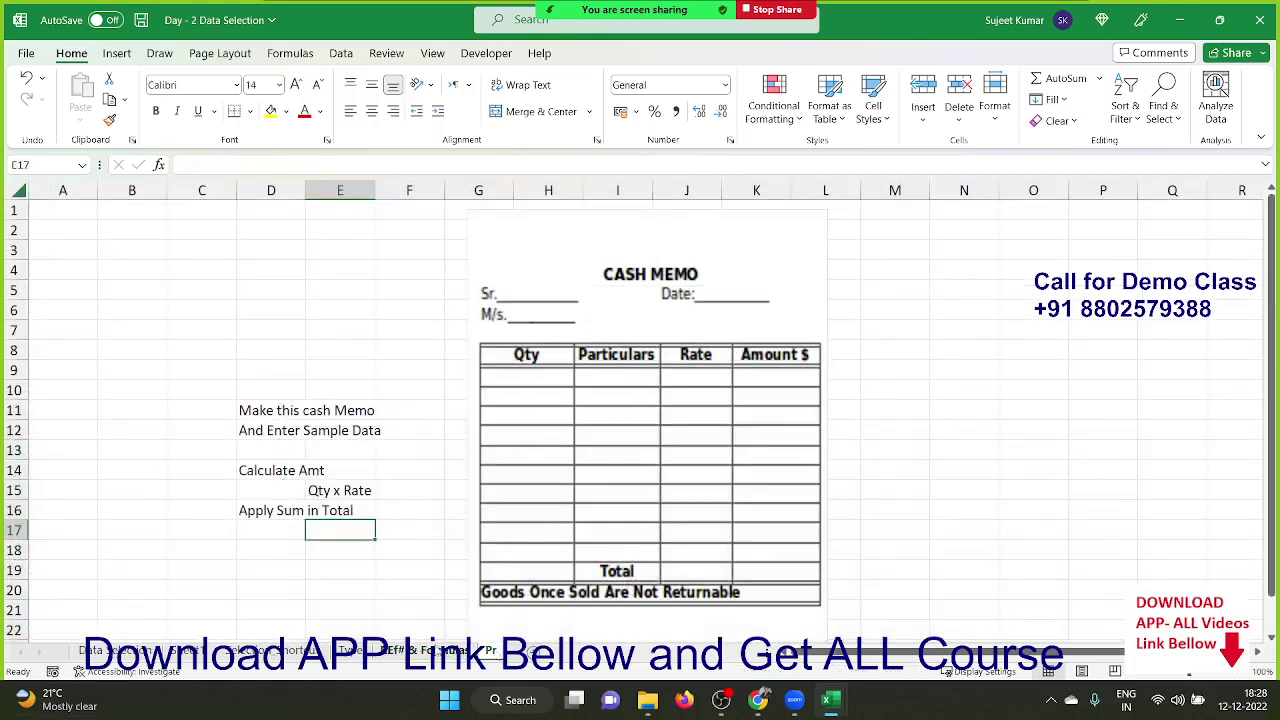
left_click(420, 651)
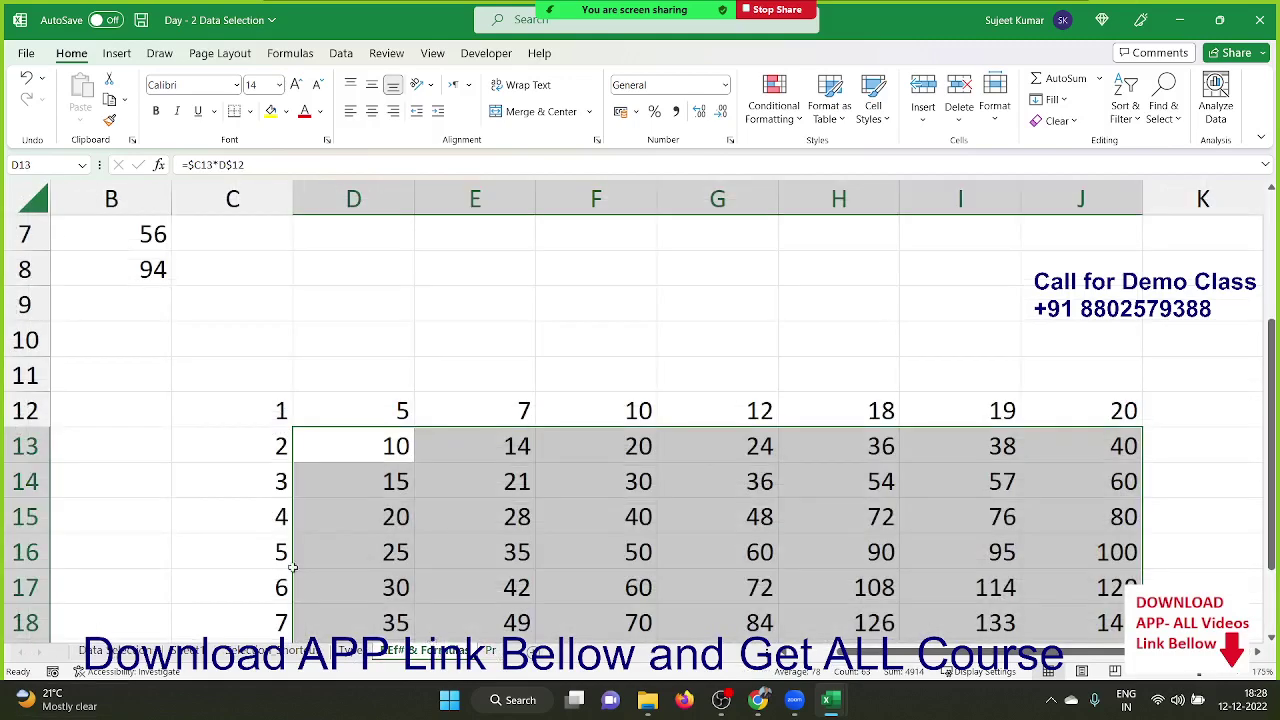
left_click(140, 454)
key("ctrl+s")
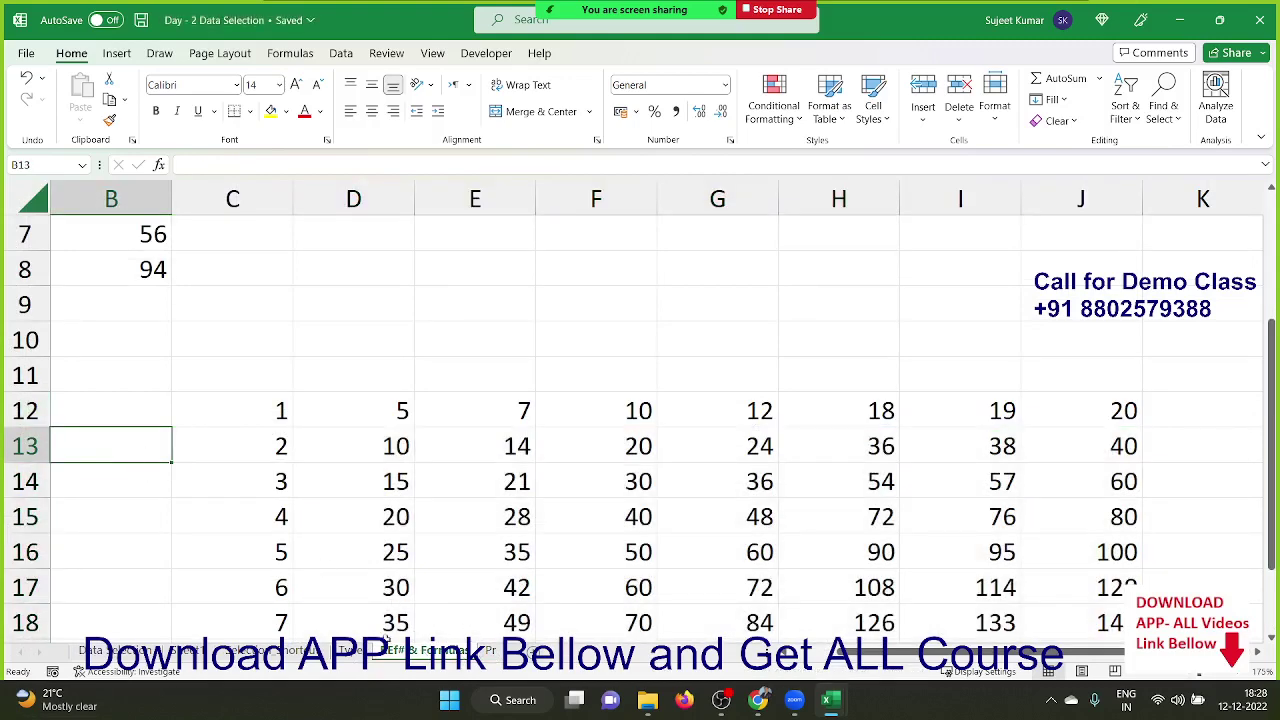
Go through the sheet tabs to the CASH MEMO sheet and view its exercise picture.
left_click(120, 651)
left_click(270, 651)
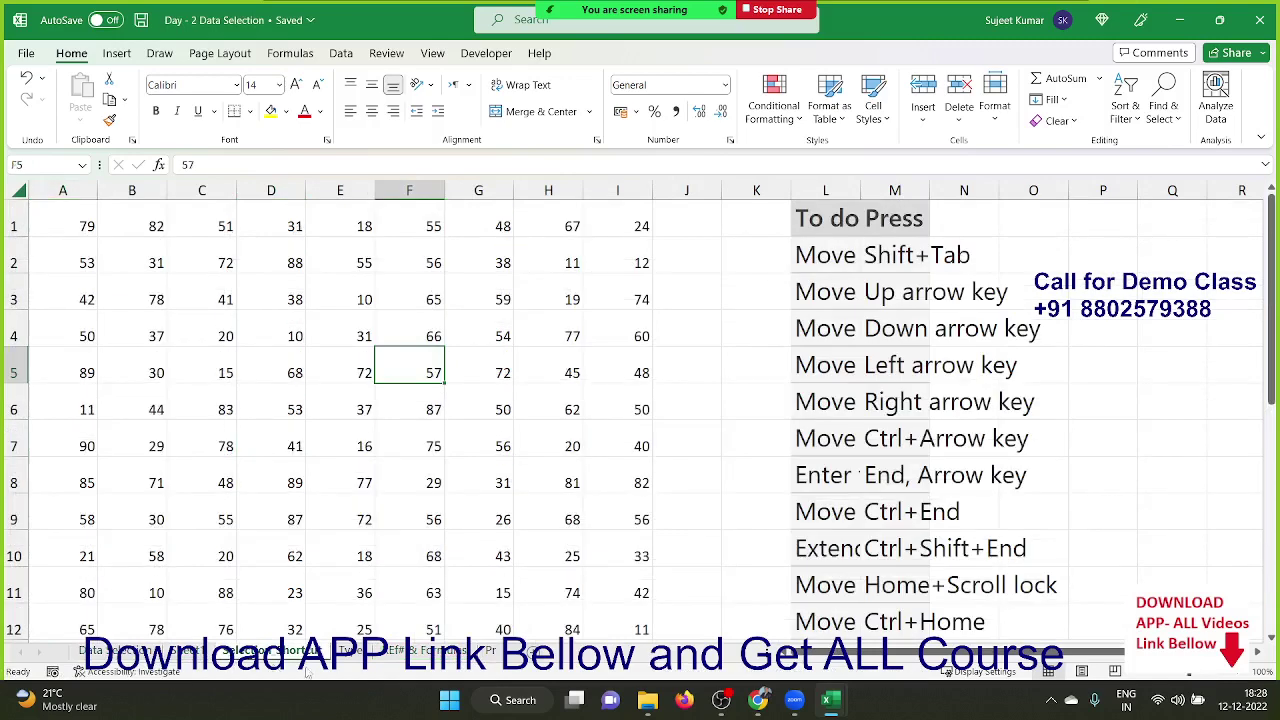
left_click(355, 651)
left_click(410, 651)
left_click(490, 651)
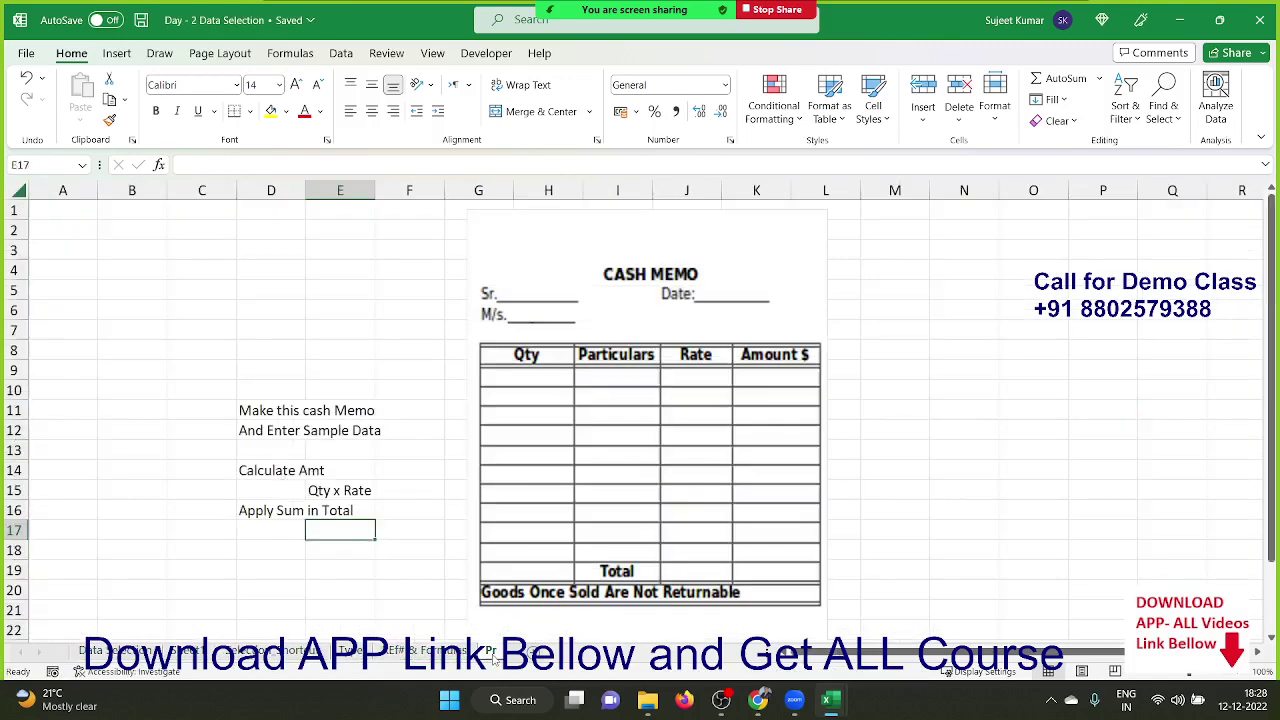
left_click(641, 430)
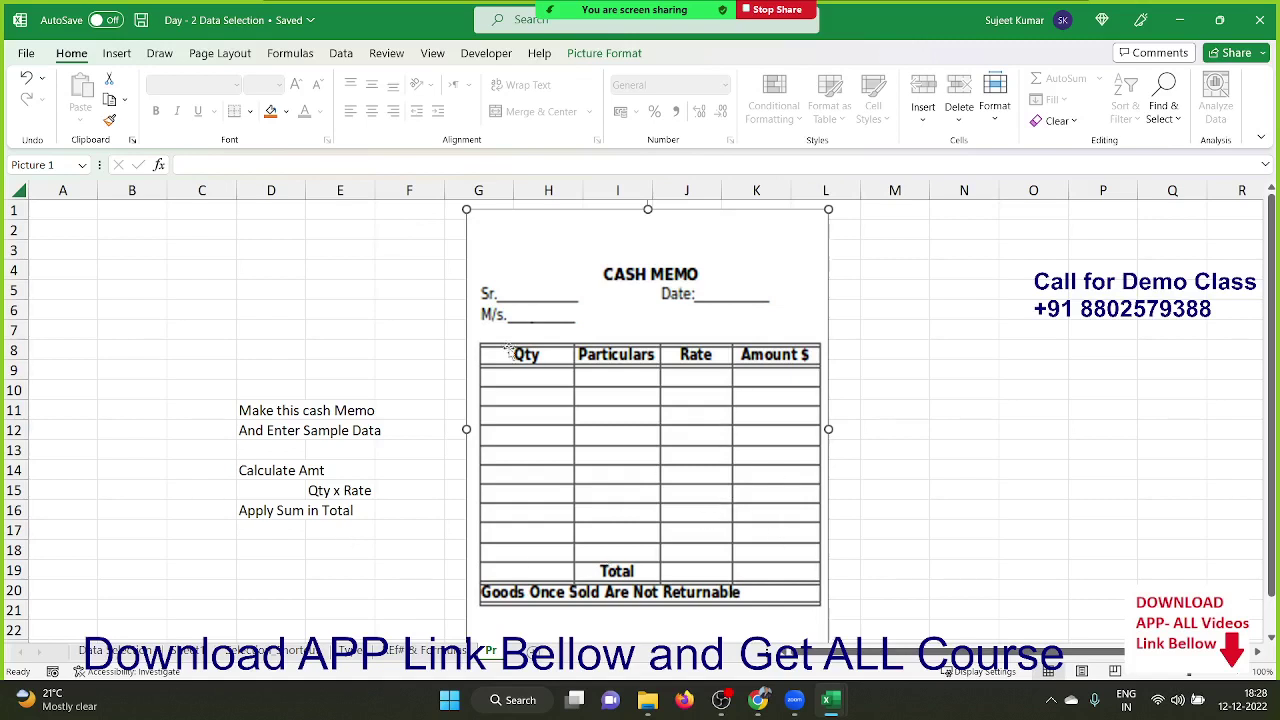
left_click(336, 287)
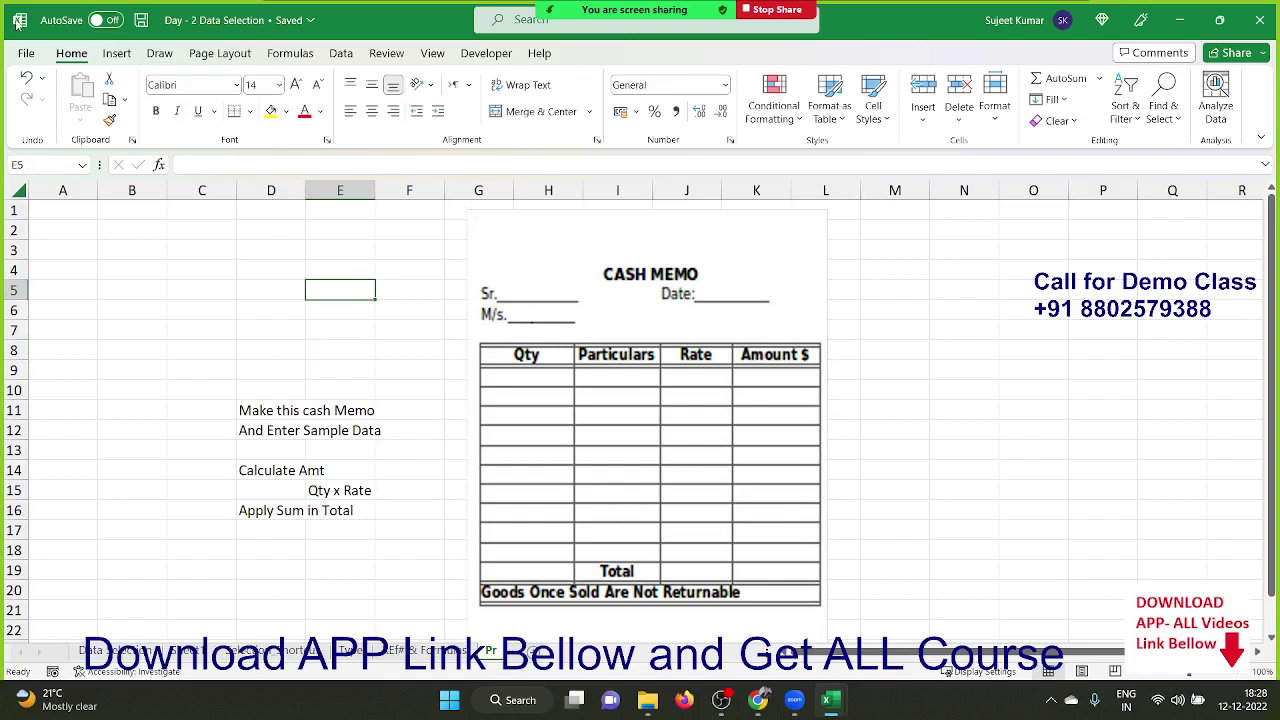